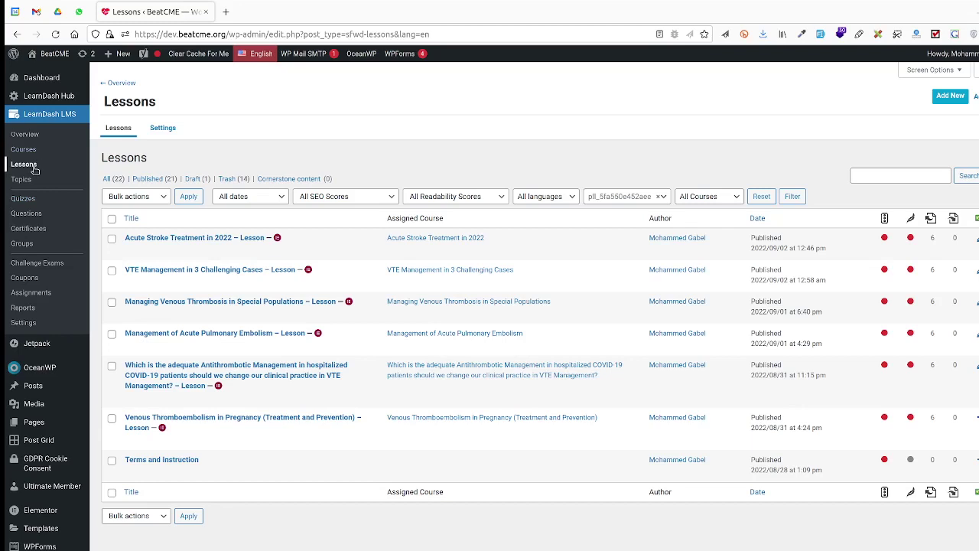
# - Open the LearnDash certificates list and start a new certificate in a separate browser tab
pyautogui.click(43, 231)
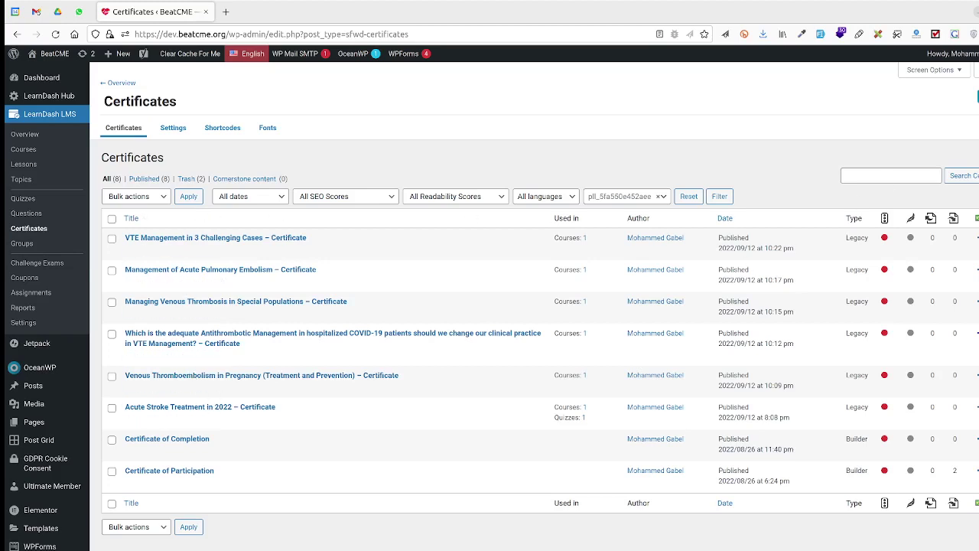
pyautogui.middleClick(962, 109)
pyautogui.click(270, 13)
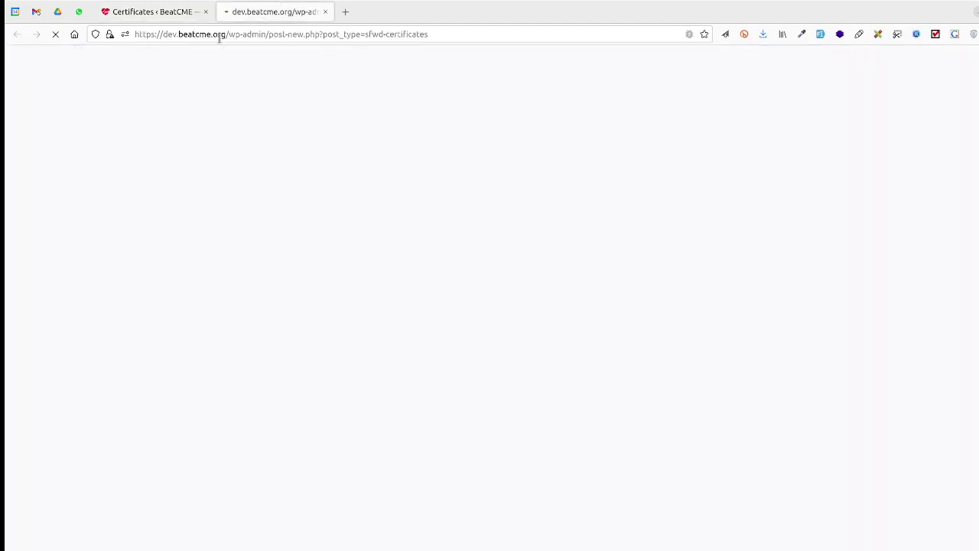
pyautogui.click(192, 14)
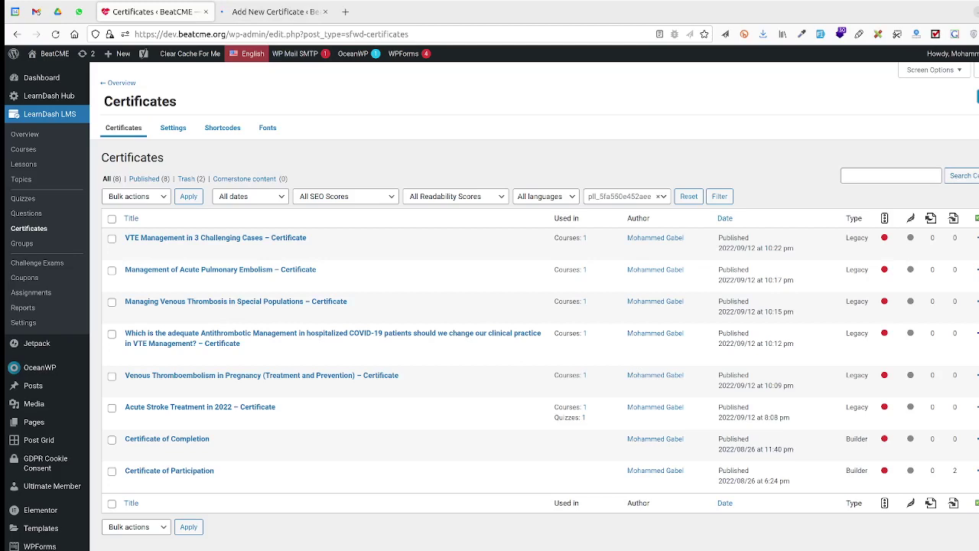
pyautogui.click(263, 14)
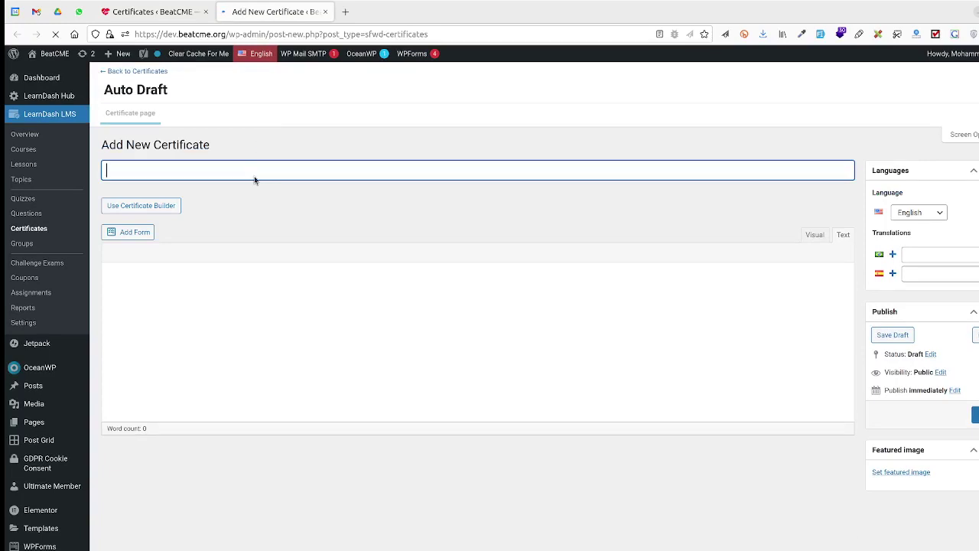
# - Title the new certificate "Demo Certificate"
pyautogui.write('D')
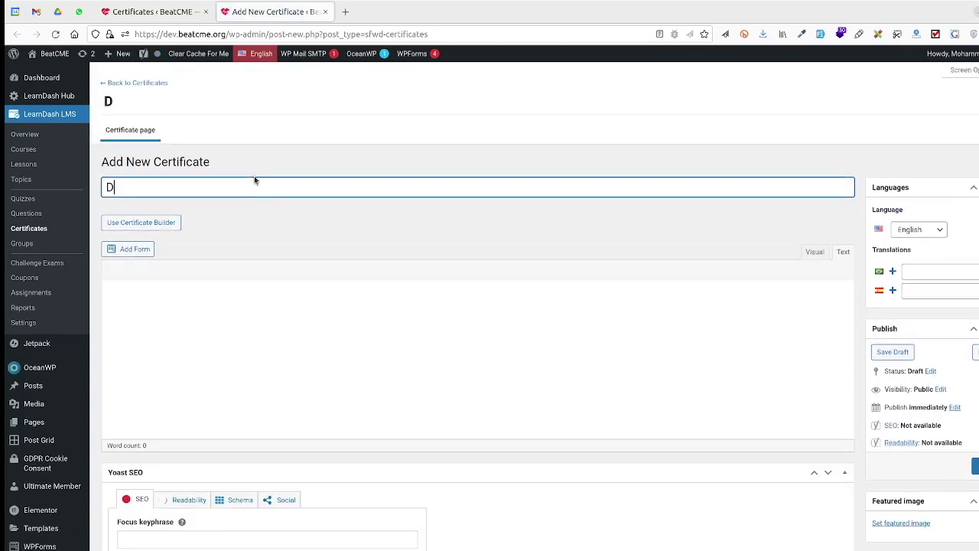
pyautogui.write('emo')
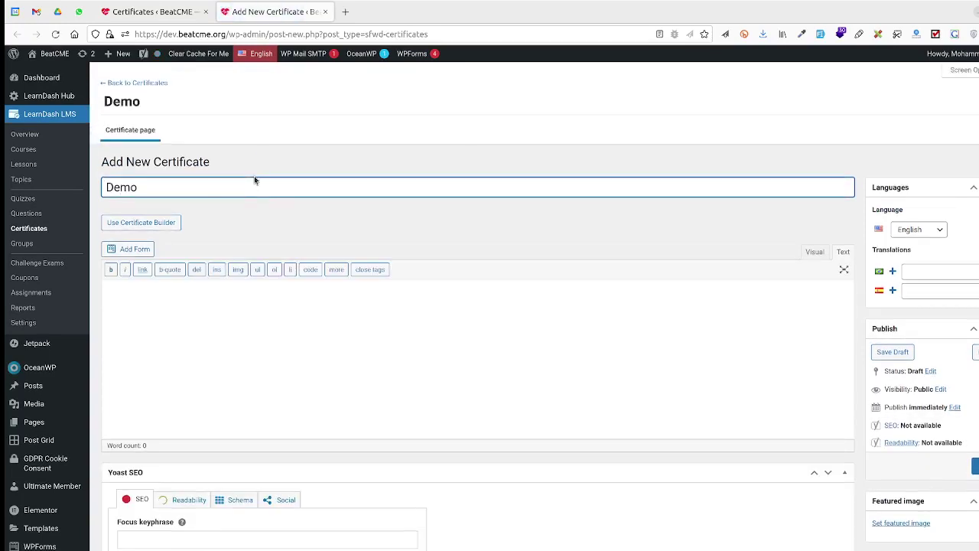
pyautogui.write(' Certific')
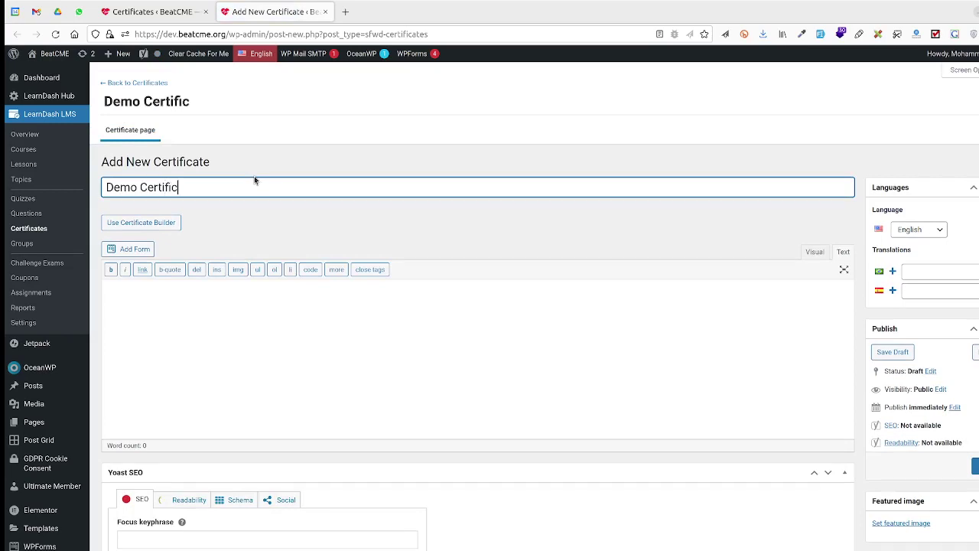
pyautogui.write('ate')
pyautogui.click(207, 371)
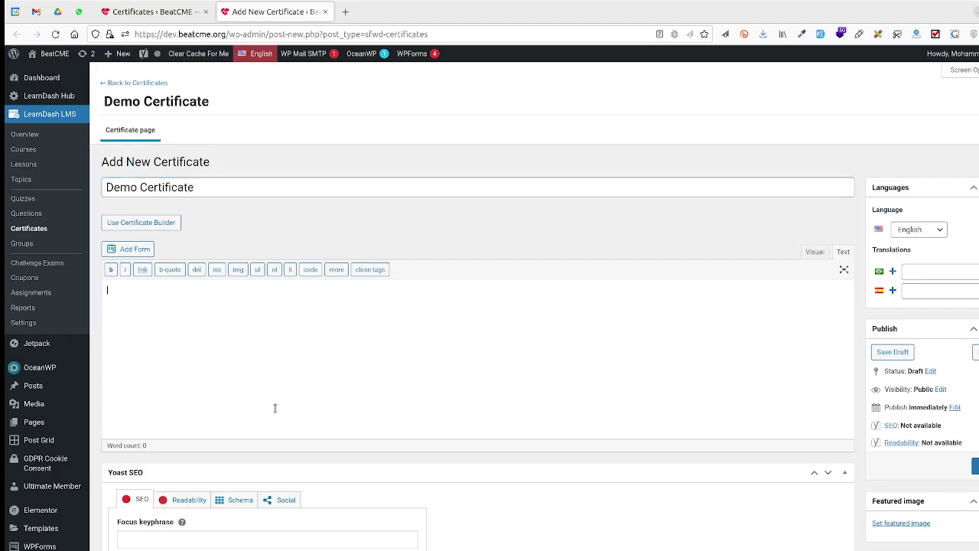
# - Open the "Venous Thromboembolism in Pregnancy (Treatment and Prevention) – Certificate" for editing in the code editor and copy all of its block code
pyautogui.click(172, 10)
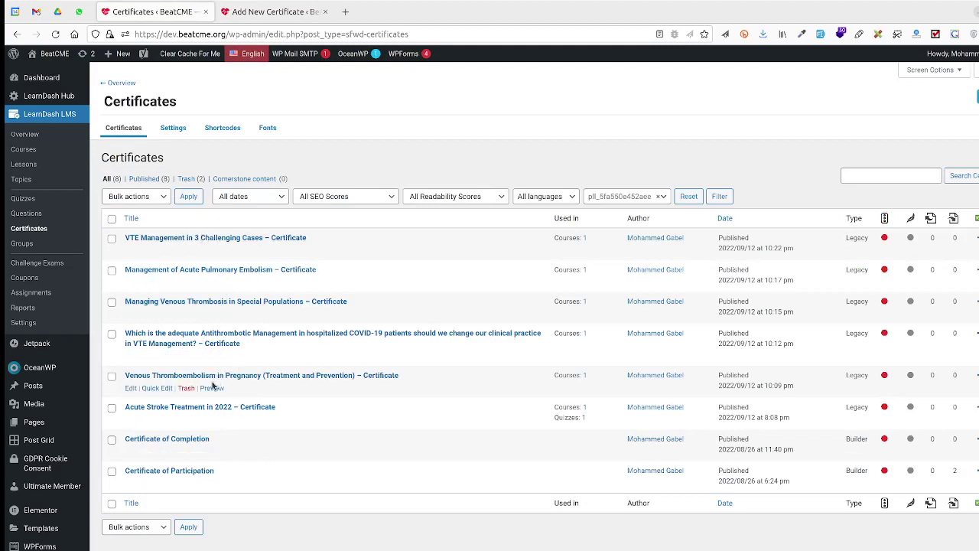
pyautogui.click(132, 389)
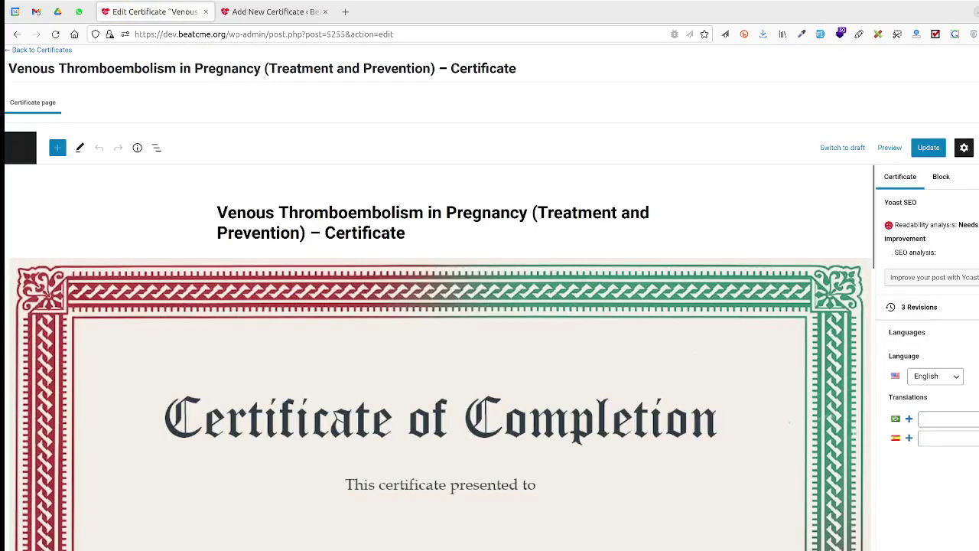
pyautogui.click(978, 147)
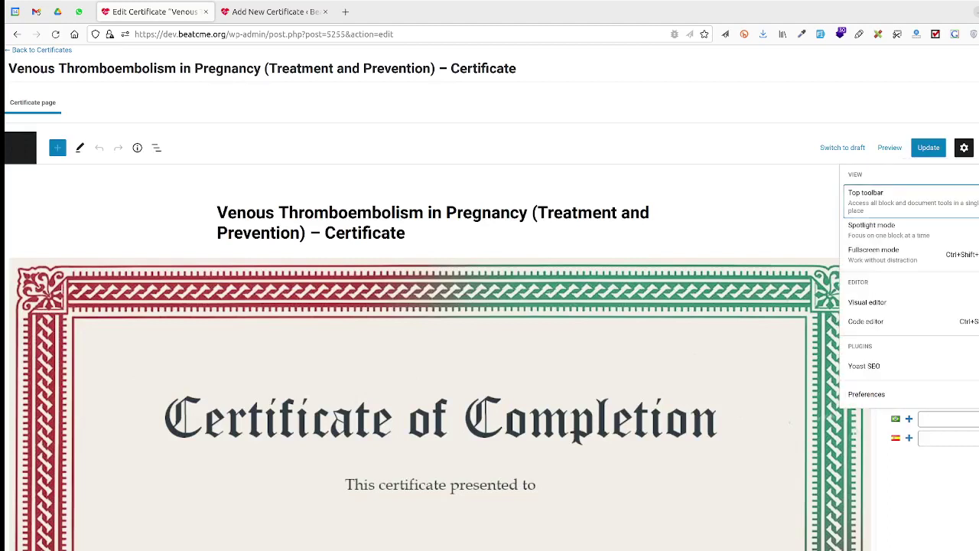
pyautogui.click(870, 323)
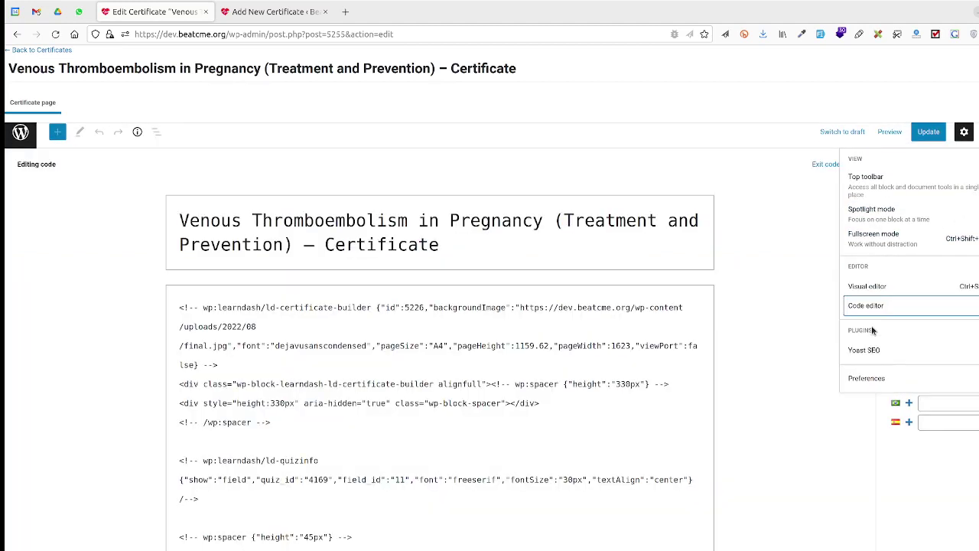
pyautogui.click(390, 313)
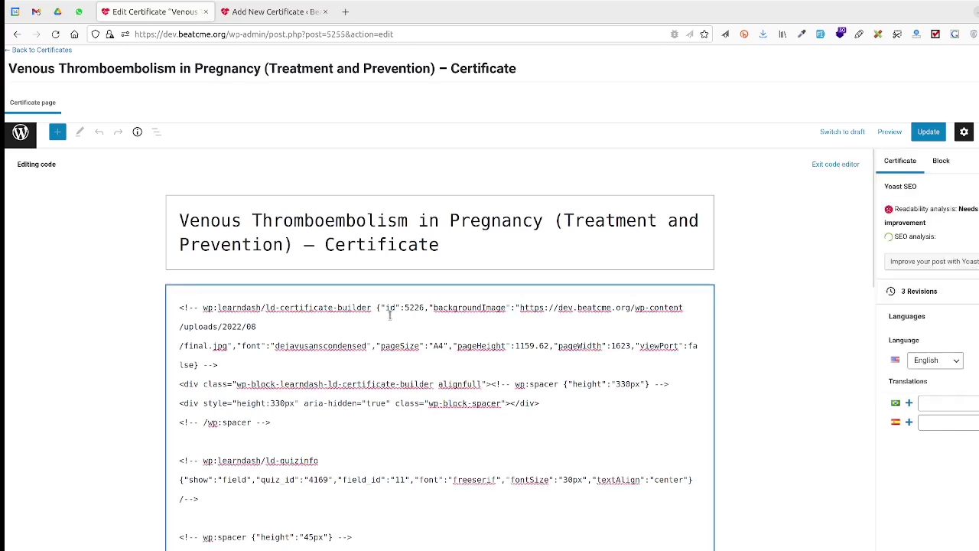
pyautogui.hotkey('ctrl', 'a')
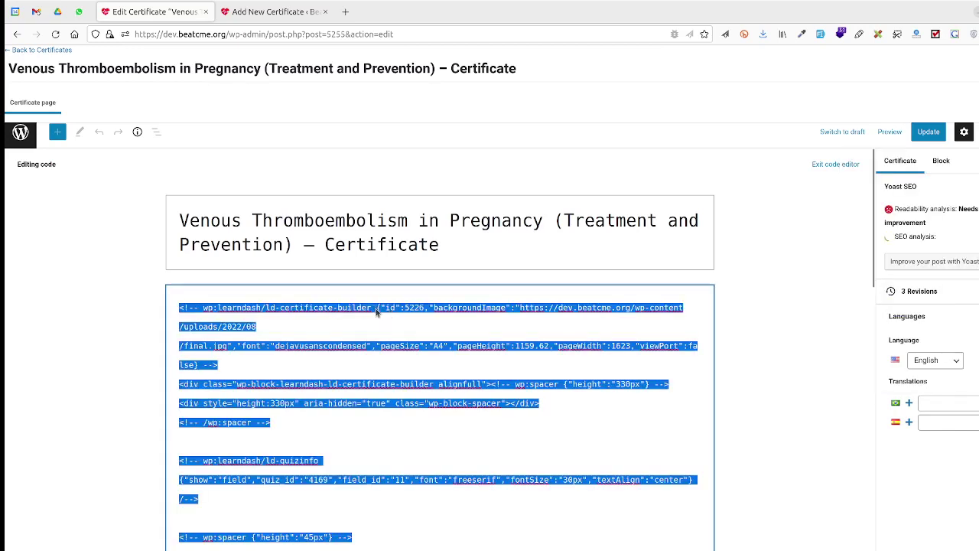
# - Paste the copied certificate builder code into the Demo Certificate's content and publish it
pyautogui.click(289, 13)
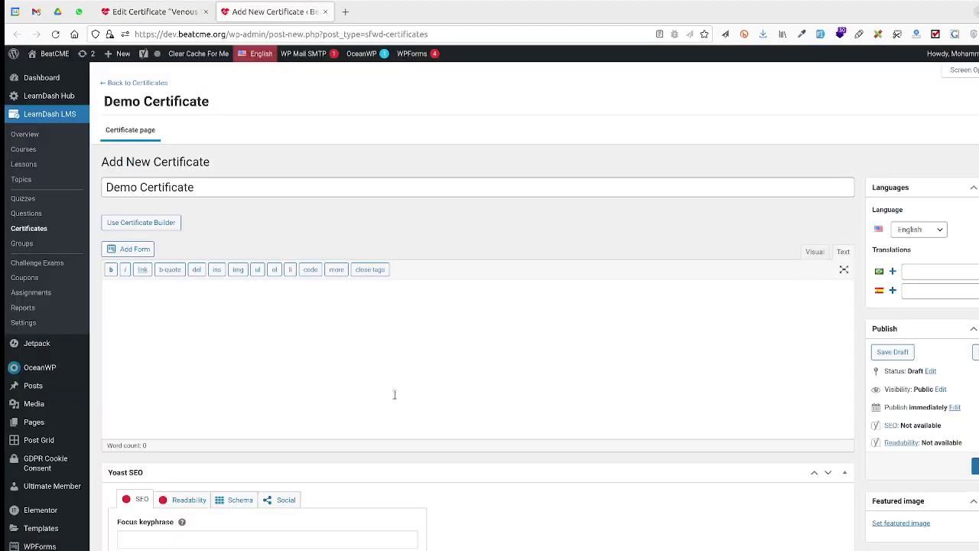
pyautogui.click(300, 338)
pyautogui.write('<!-- wp:learndash/ld-certificate-builder {"id":5226,"backgroundImage":"https://dev.beatcme.org/wp-content/uploads/2022/08/final.jpg","font":"dejavusanscondensed","pageSize":"A4","pageHeight":1159.62,"pageWidth":1623,"viewPort":false} --> <div class="wp-block-learndash-ld-certificate-builder alignfull"><!-- wp:spacer {"height":"330px"} --> <div style="height:330px" aria-hidden="true" class="wp-block-spacer"></div> <!-- /wp:spacer -->  <!-- wp:learndash/ld-quizinfo {"show":"field","quiz_id":"4169","field_id":"11","font":"freeserif","fontSize":"30px","textAlign":"center"} /-->  <!-- wp:spacer {"height":"45px"} --> <div style="height:45px" aria-hidden="true" class="wp-block-spacer"></div> <!-- /wp:spacer -->  <!-- wp:learndash/ld-courseinfo {"font":"freeserif","fontSize":"21px","textAlign":"center","fontWeight":"bold","textColor":"#2e3b42"} /--></div> <!-- /wp:learndash/ld-certificate-builder -->')
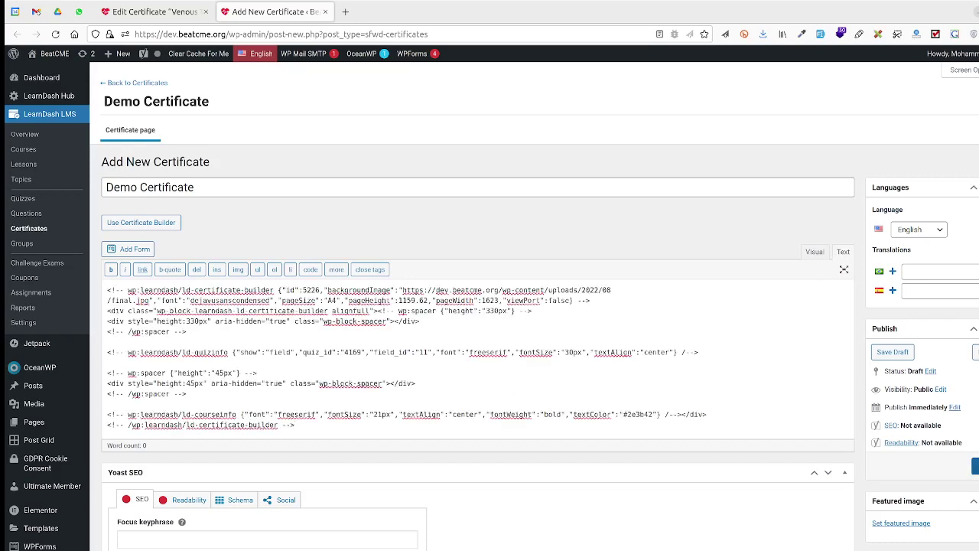
pyautogui.click(975, 466)
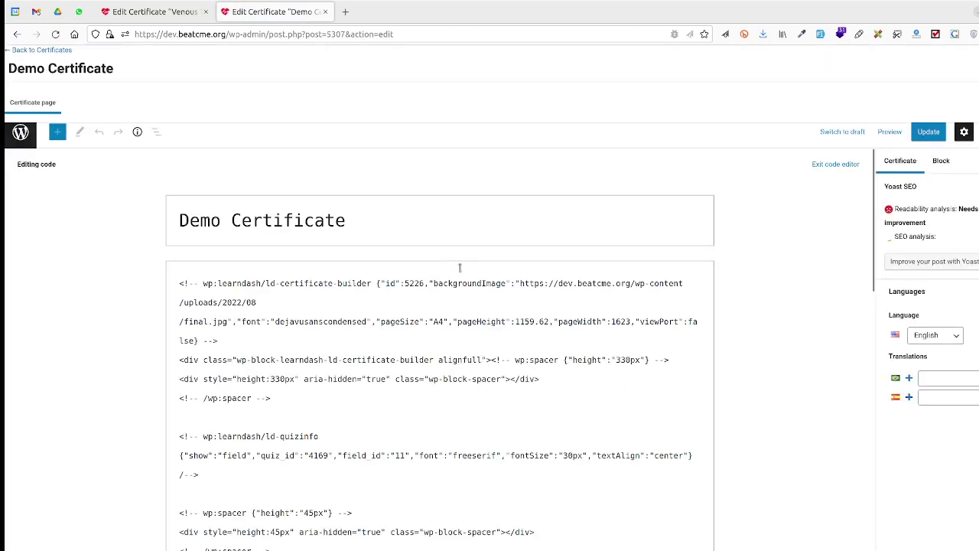
# - Switch the published Demo Certificate from the code editor to the visual editor
pyautogui.click(162, 14)
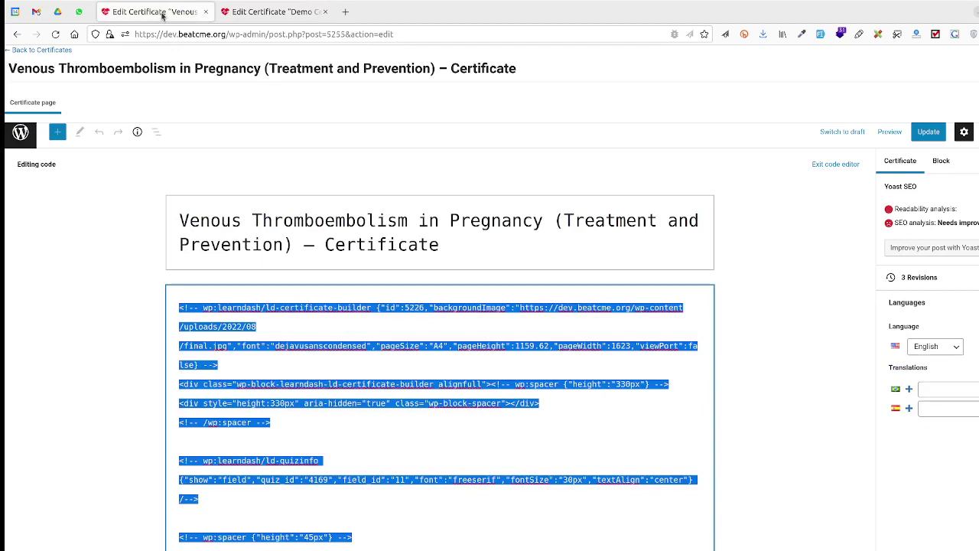
pyautogui.click(253, 13)
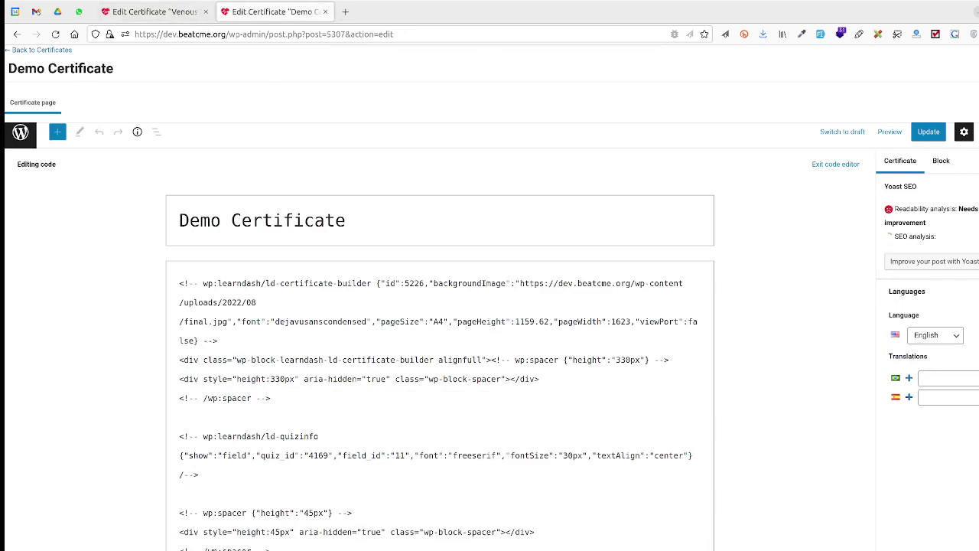
pyautogui.click(978, 132)
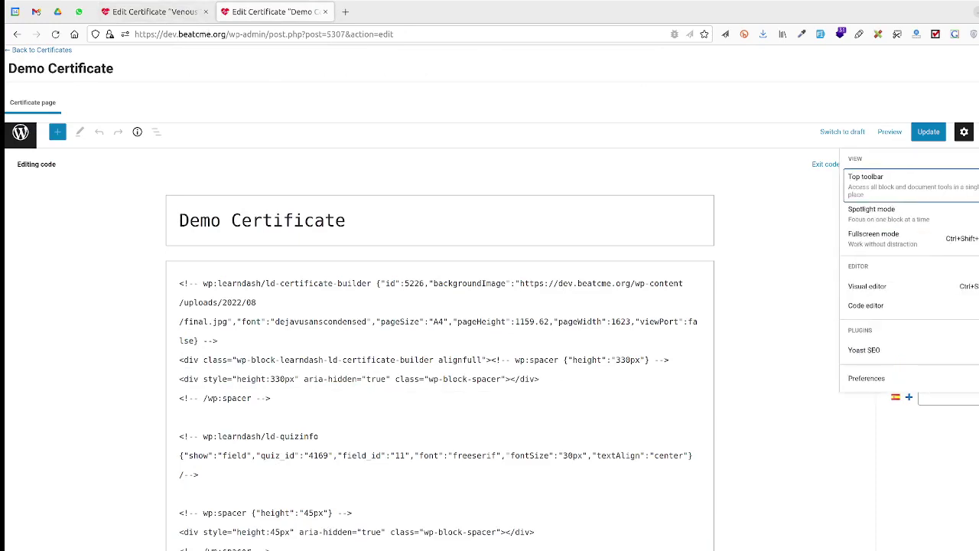
pyautogui.click(878, 289)
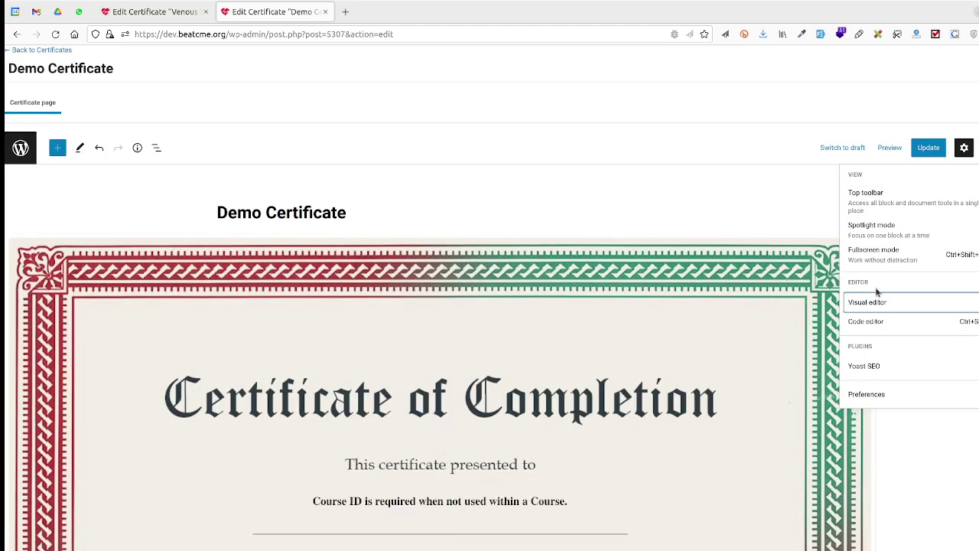
pyautogui.click(486, 187)
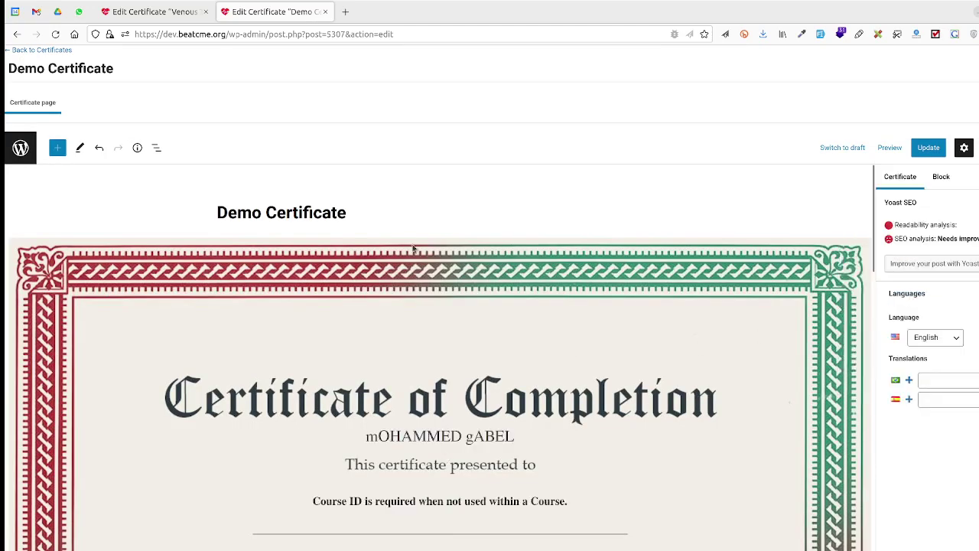
# - Review the certificate layout and inspect the settings of its certificate builder, quiz info and course info blocks
pyautogui.scroll(-2, 413, 247)
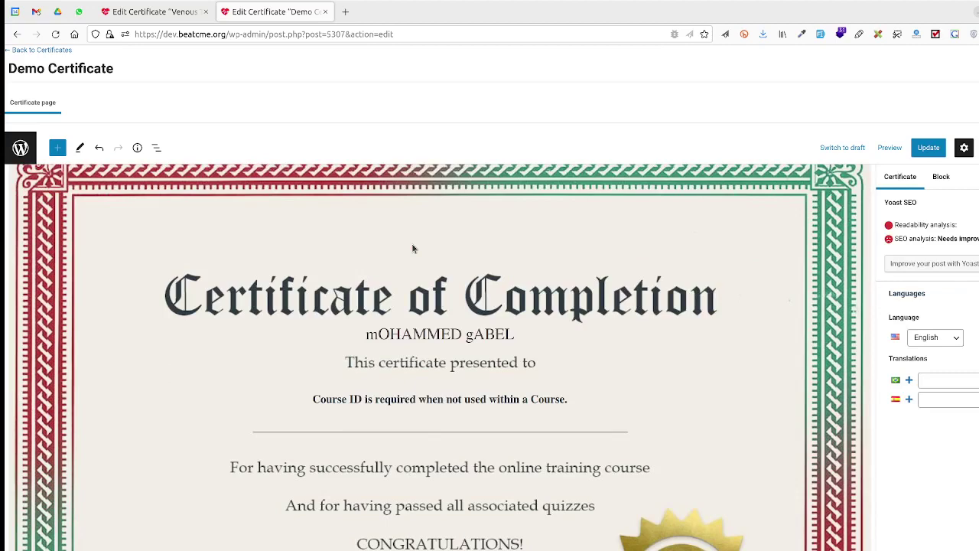
pyautogui.scroll(2, 413, 248)
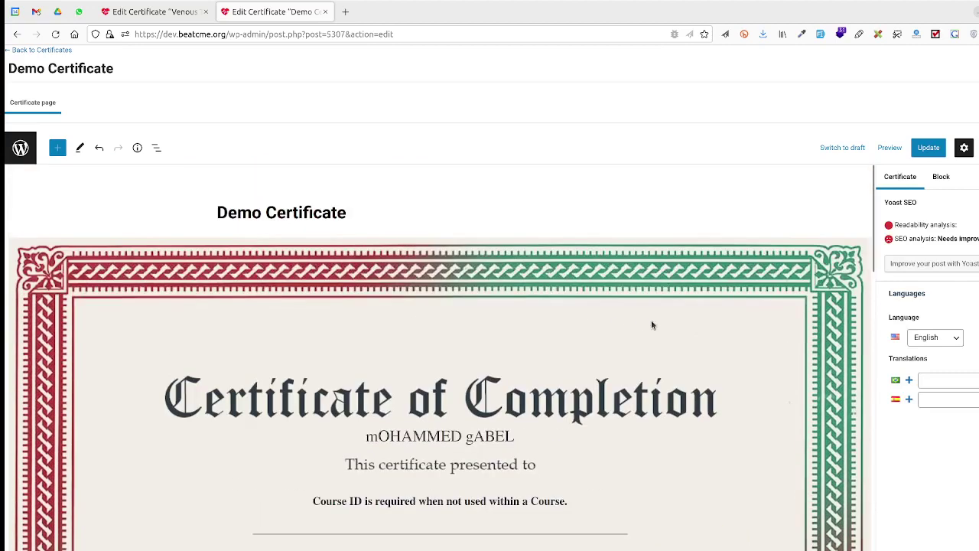
pyautogui.press('F5')
pyautogui.click(771, 283)
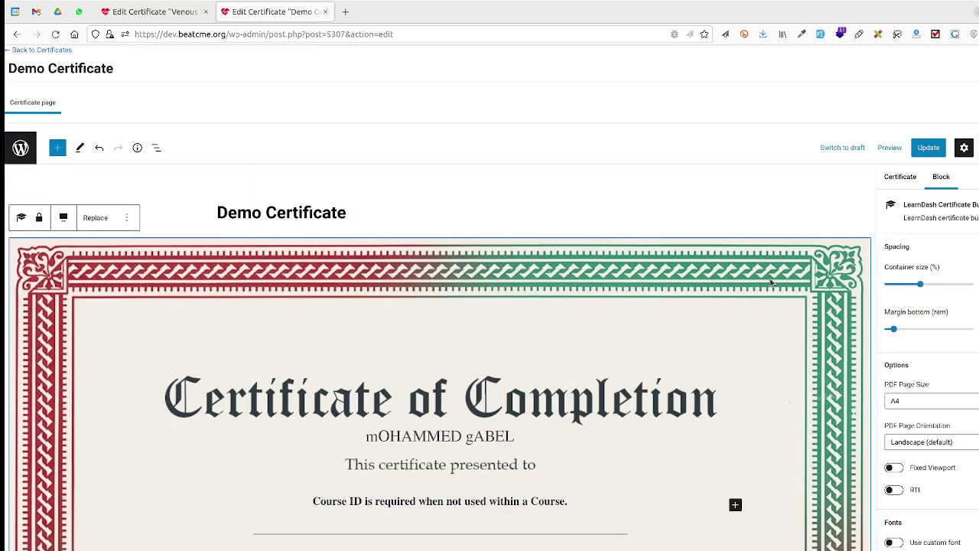
pyautogui.click(514, 435)
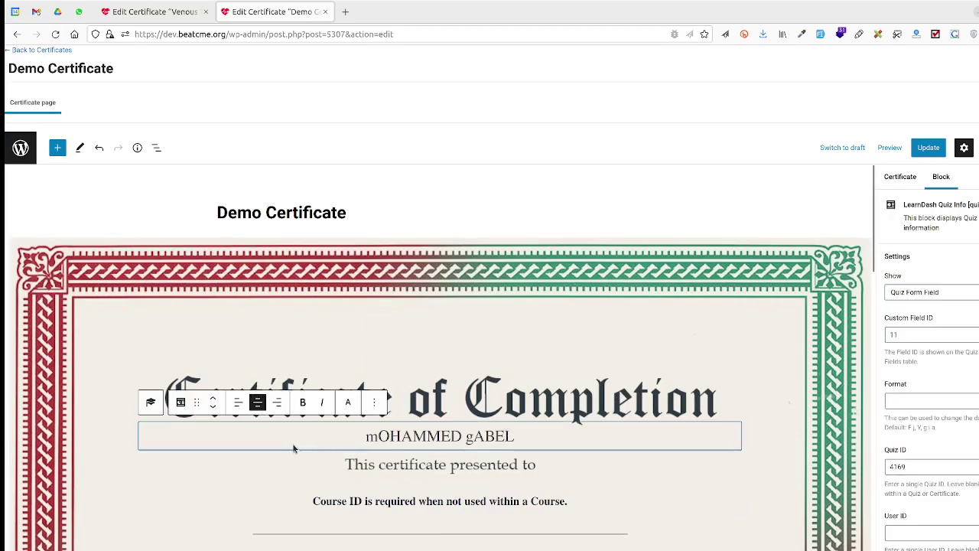
pyautogui.click(302, 507)
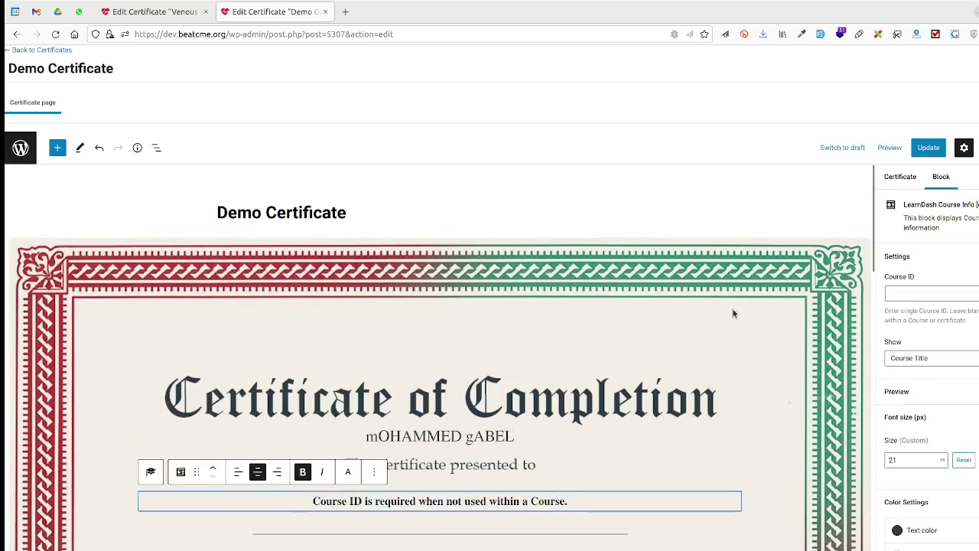
# - Start replacing the certificate builder block's background image and upload certificae_template_02.jpg to the media library
pyautogui.click(782, 278)
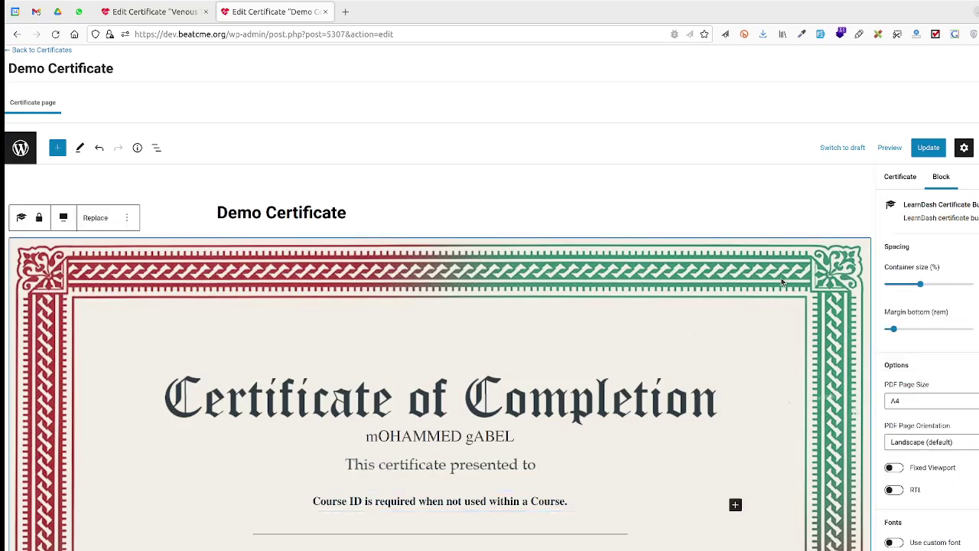
pyautogui.click(97, 218)
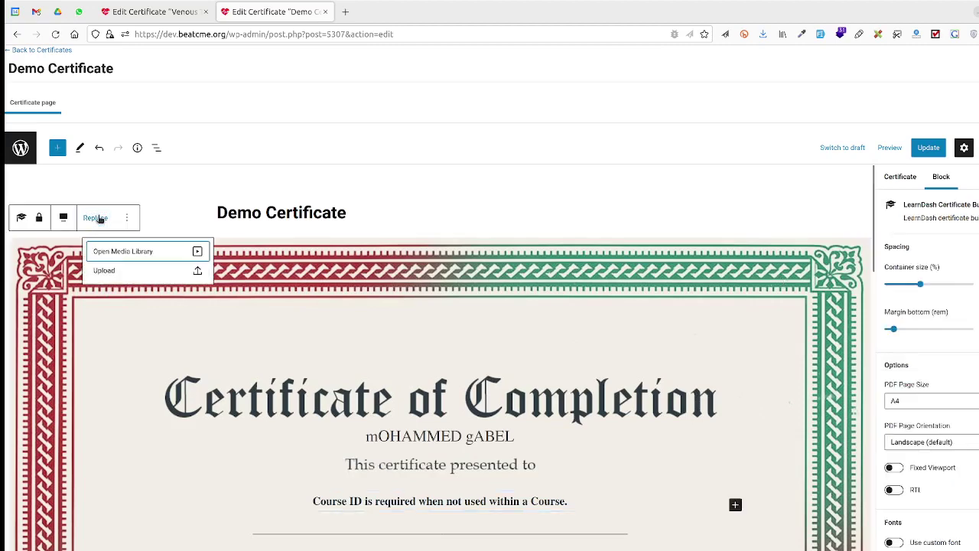
pyautogui.click(121, 256)
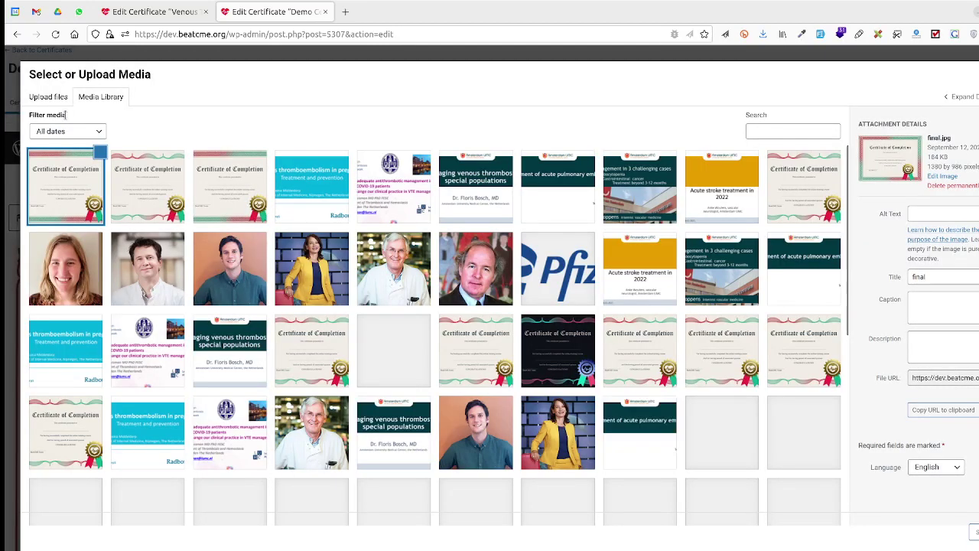
pyautogui.click(49, 97)
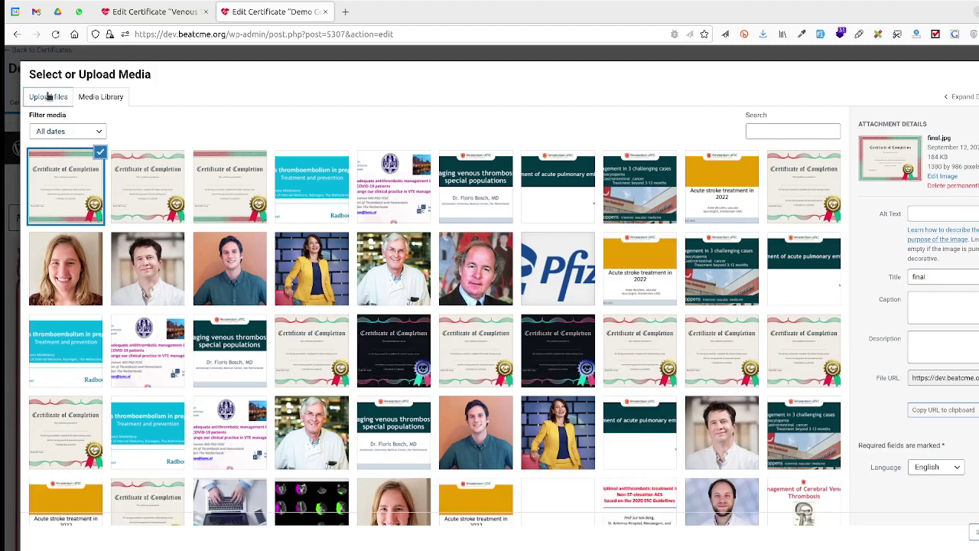
pyautogui.click(518, 303)
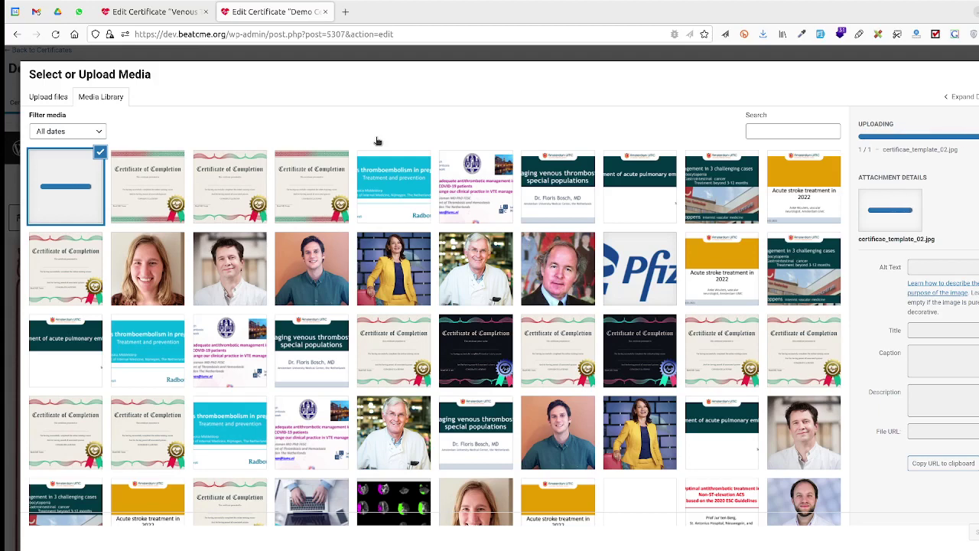
pyautogui.click(76, 186)
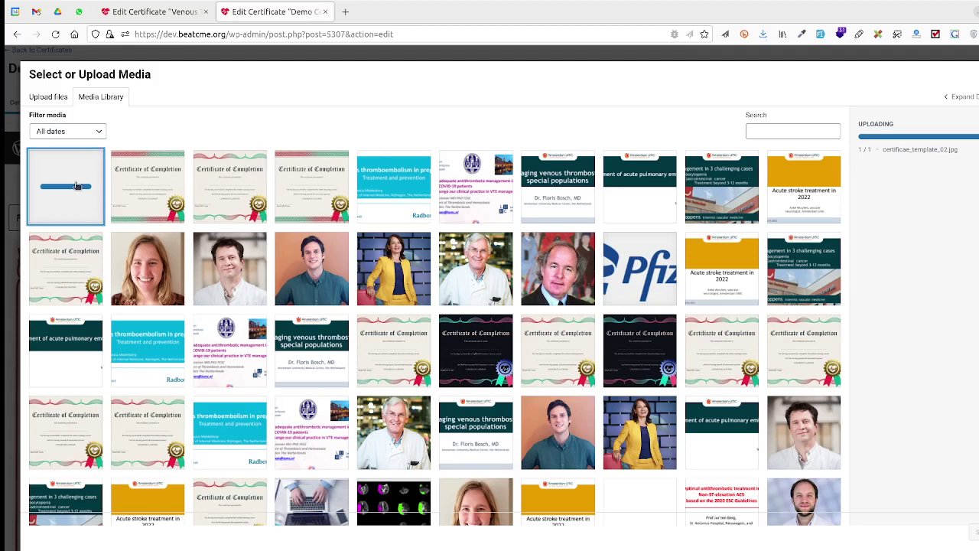
pyautogui.click(75, 186)
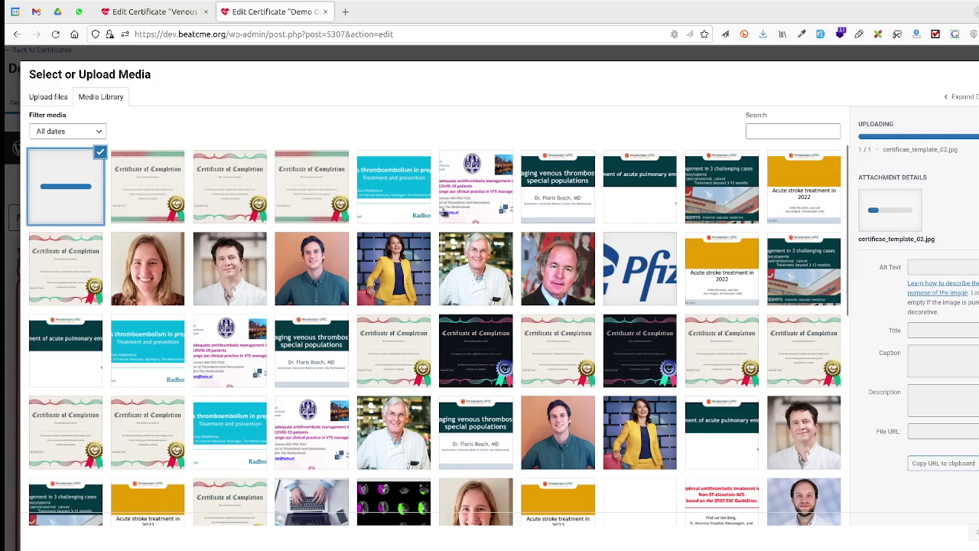
pyautogui.click(59, 97)
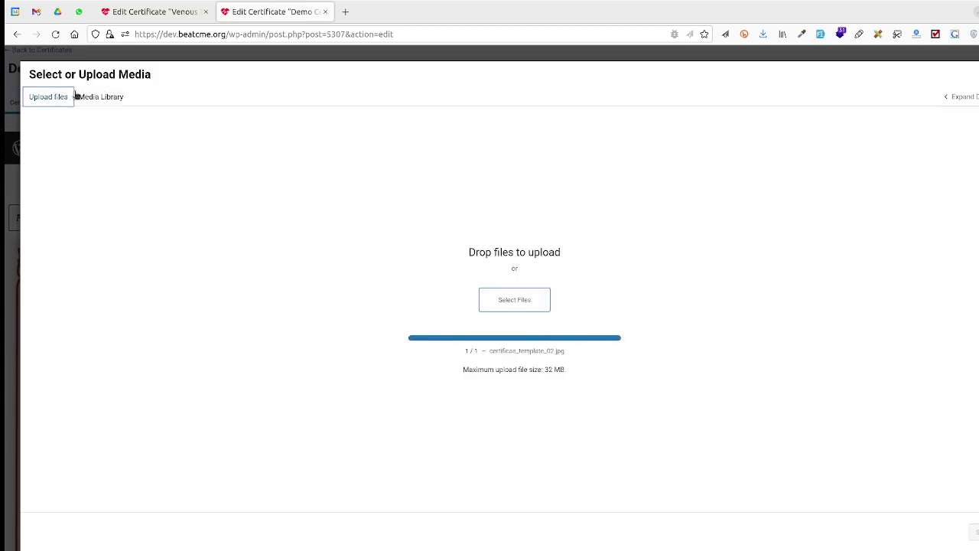
pyautogui.click(85, 96)
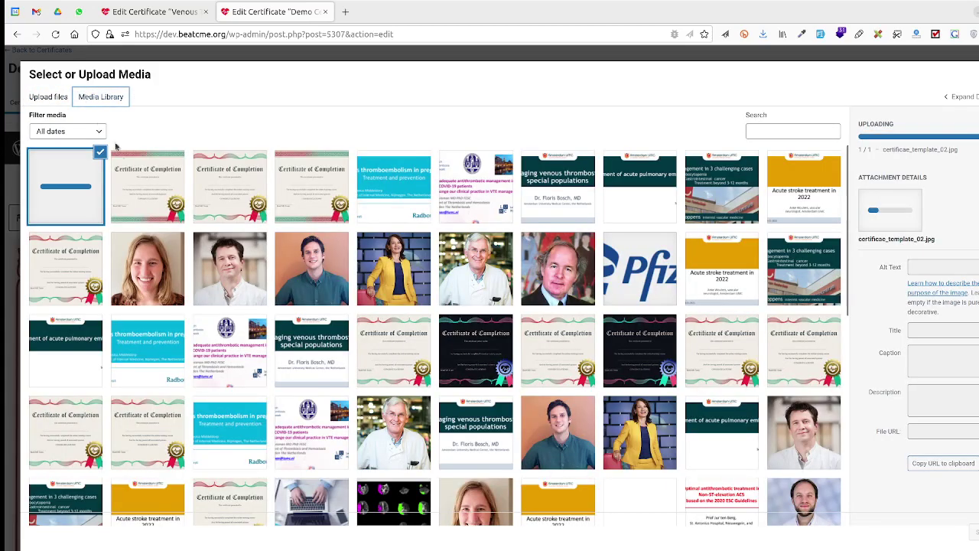
pyautogui.click(140, 195)
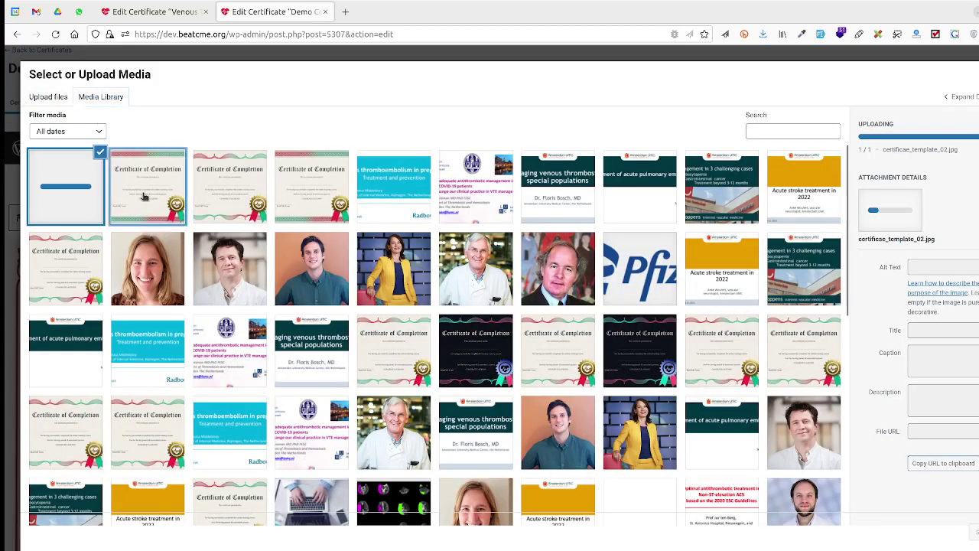
pyautogui.click(77, 189)
pyautogui.scroll(-2, 728, 419)
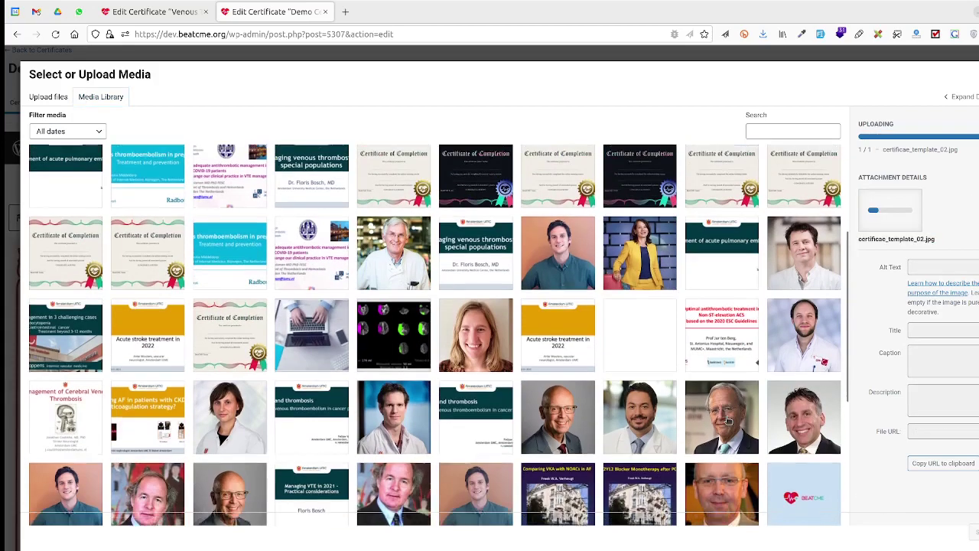
pyautogui.scroll(3, 535, 391)
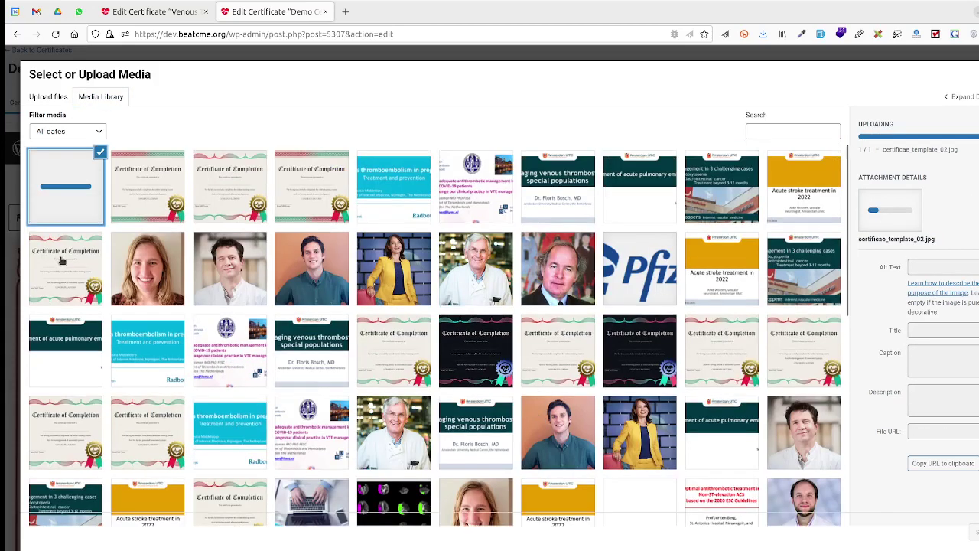
# - Compare the existing certificate images in the media library and choose final.jpg as the background
pyautogui.click(62, 260)
pyautogui.click(64, 201)
pyautogui.click(137, 188)
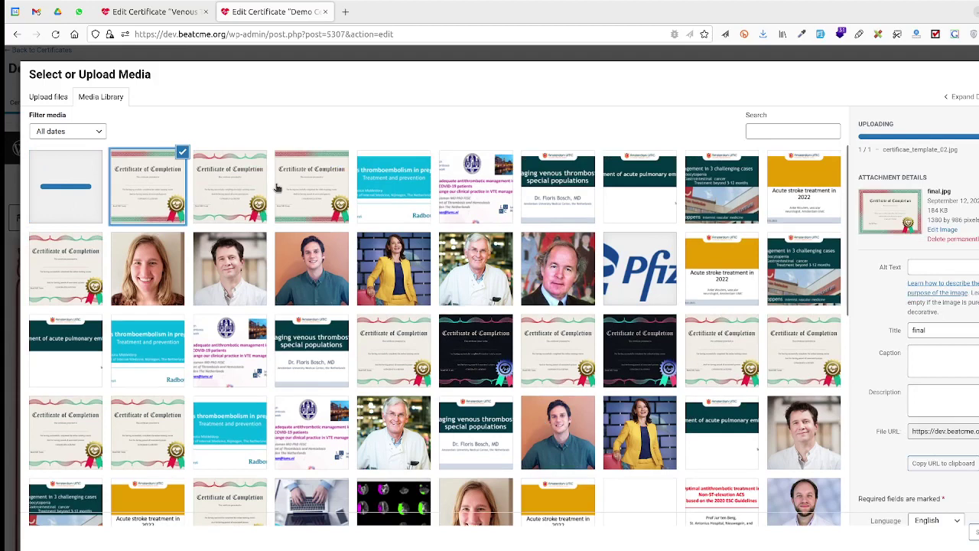
pyautogui.click(223, 190)
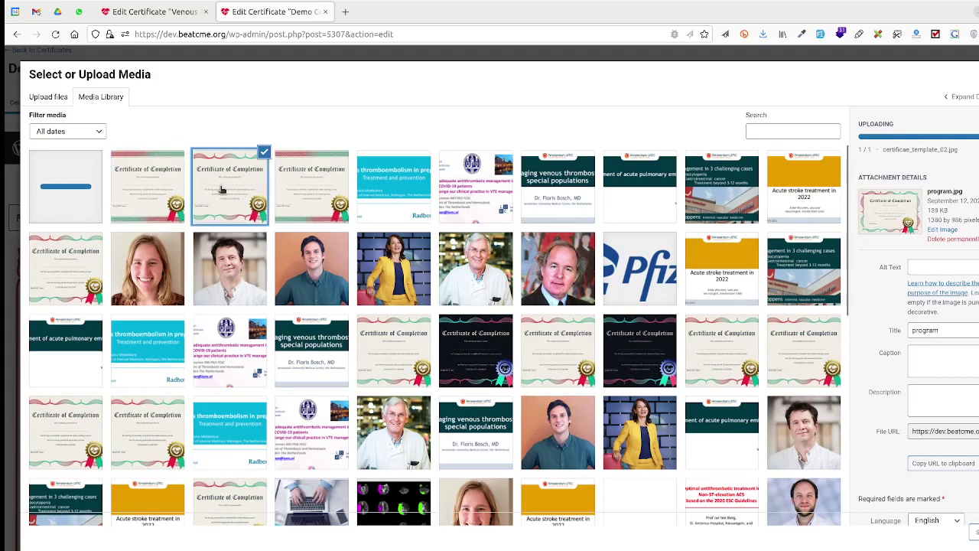
pyautogui.click(148, 182)
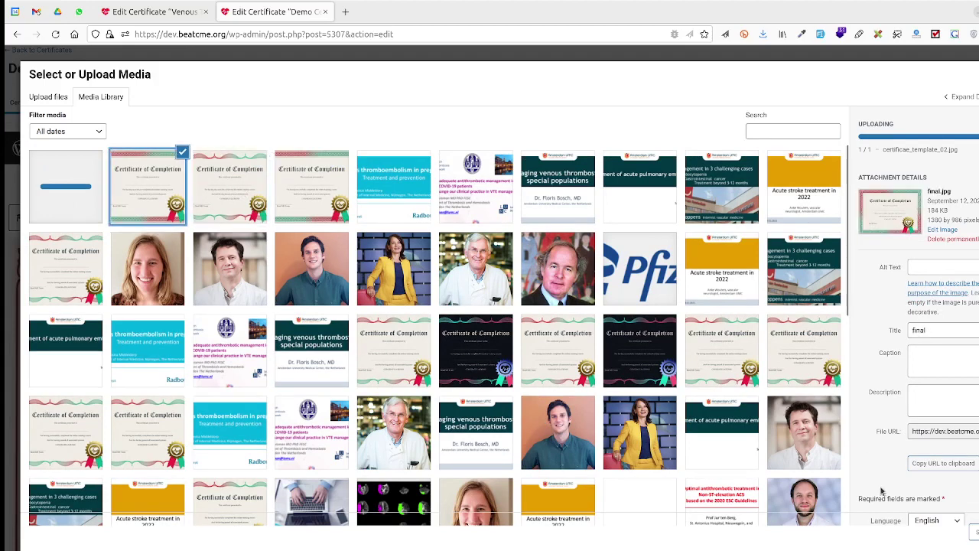
pyautogui.press('Return')
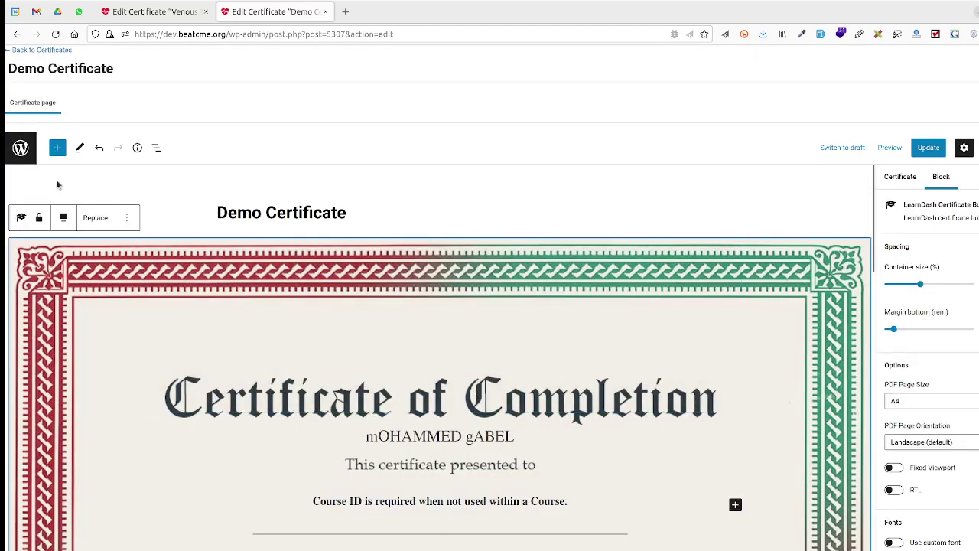
# - Reopen the media library for the certificate builder's background and check the upload progress of certificae_template_02.jpg
pyautogui.click(100, 221)
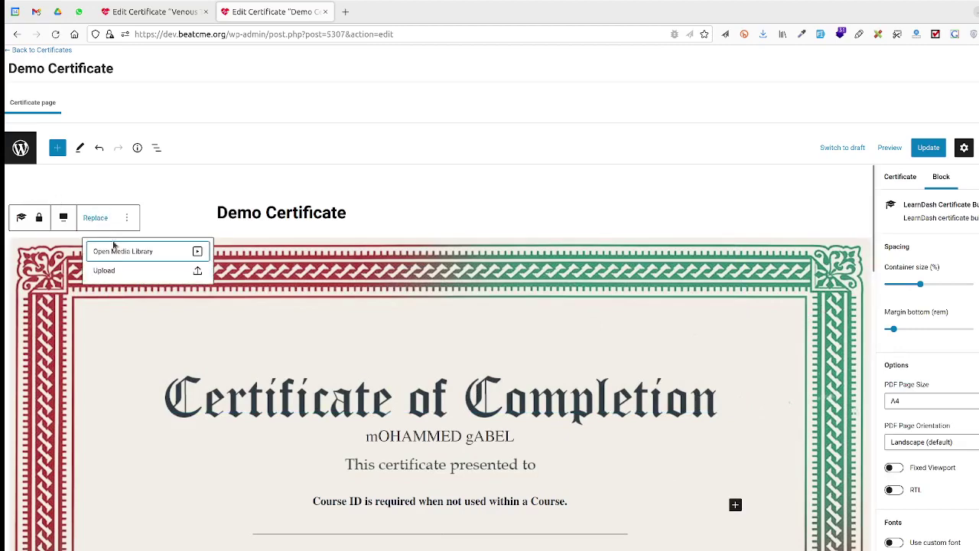
pyautogui.click(115, 254)
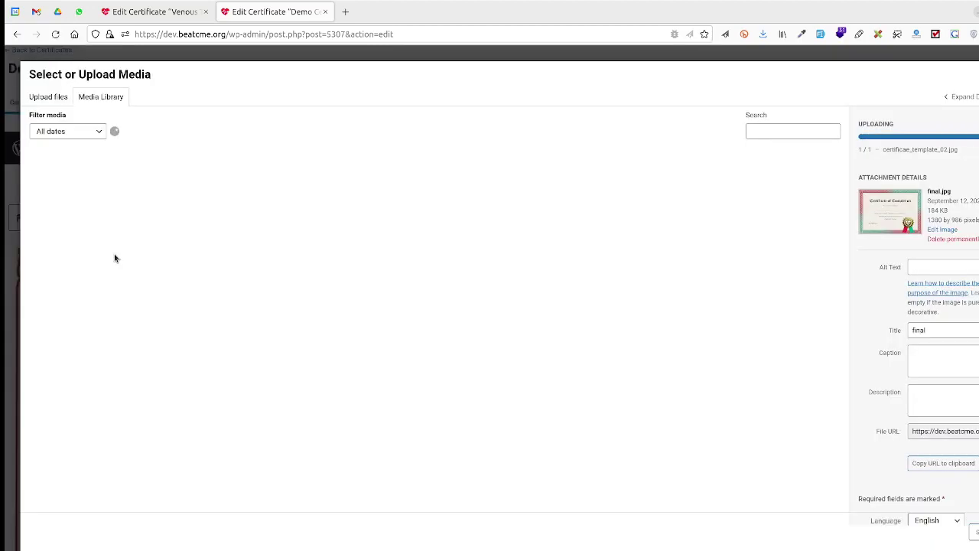
pyautogui.click(50, 97)
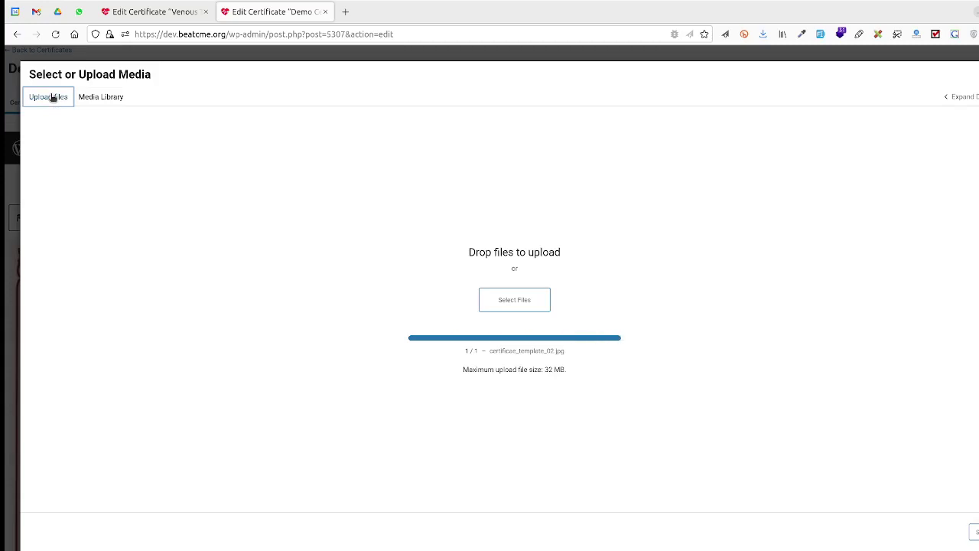
pyautogui.click(100, 98)
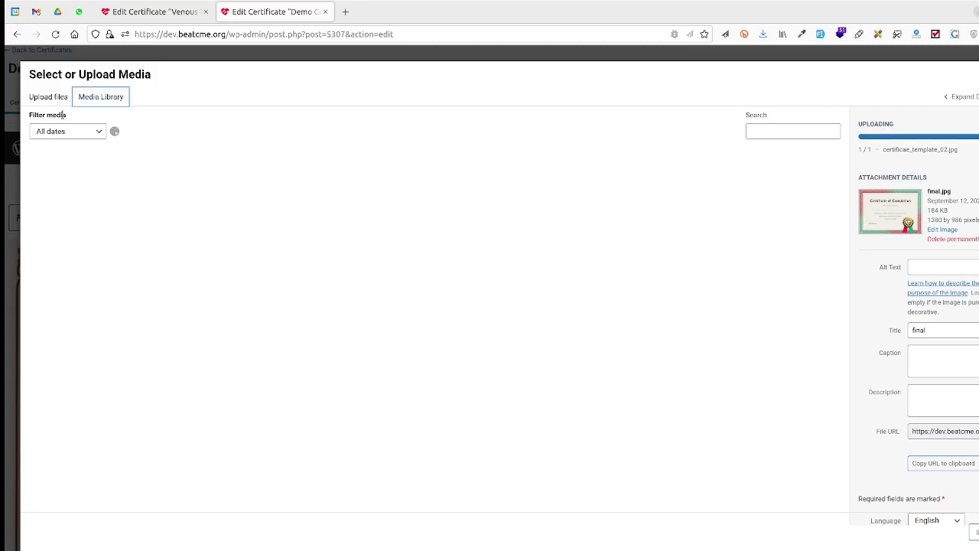
pyautogui.click(47, 97)
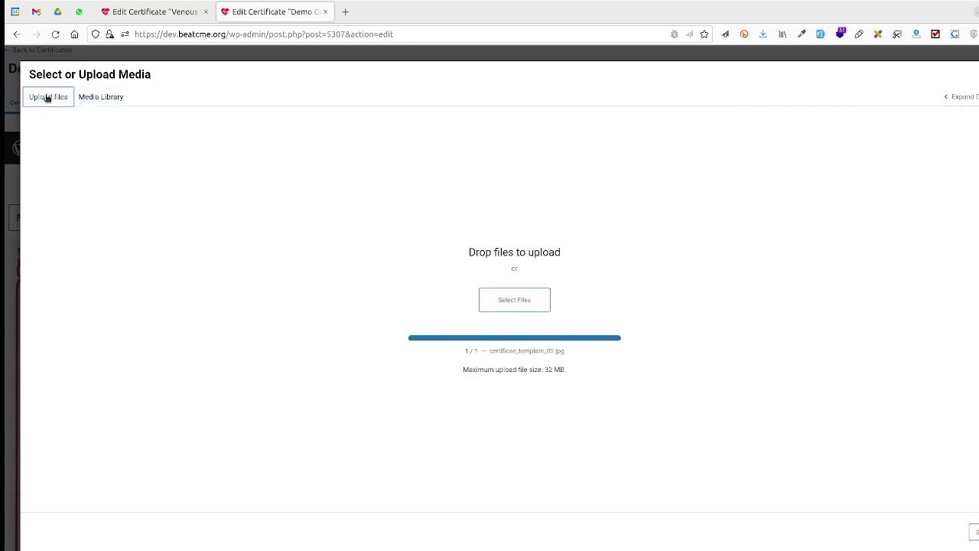
pyautogui.click(91, 98)
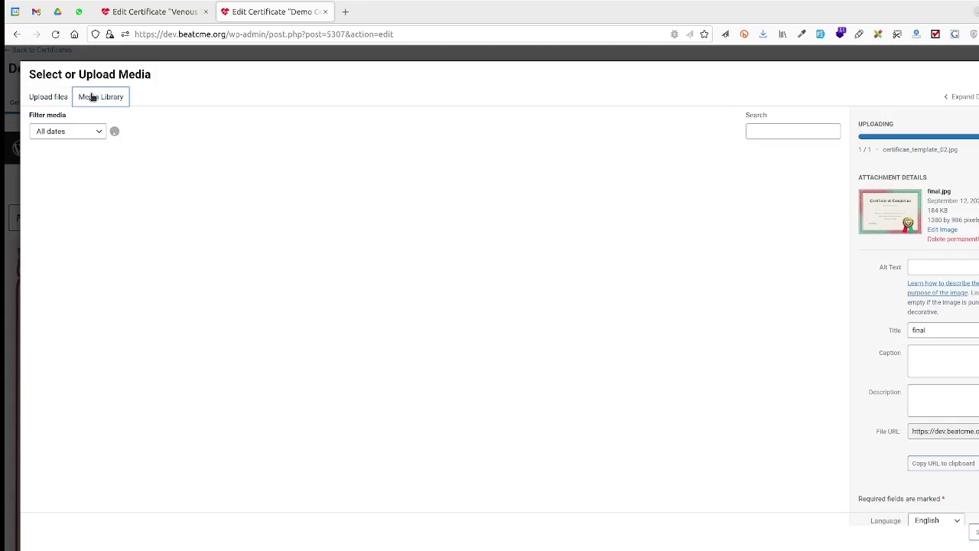
pyautogui.click(345, 11)
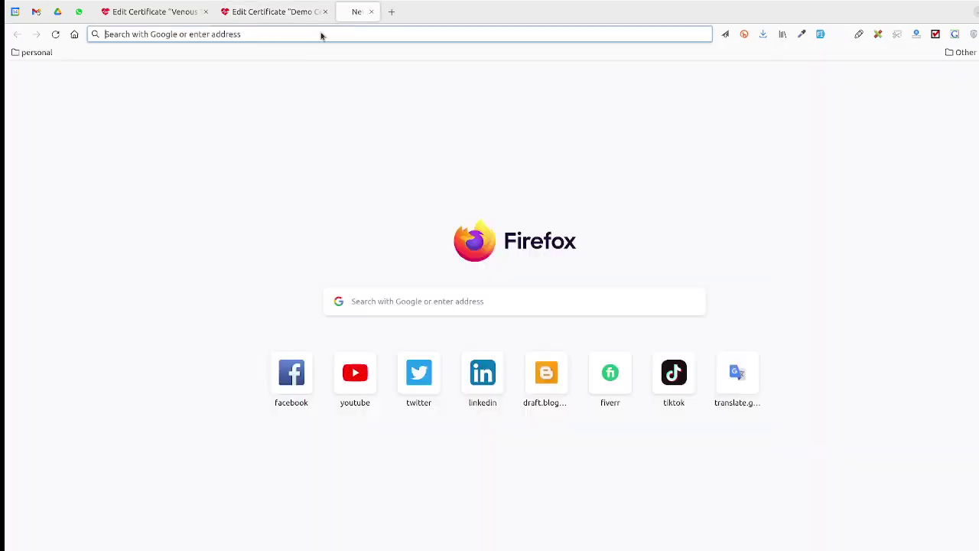
pyautogui.click(431, 376)
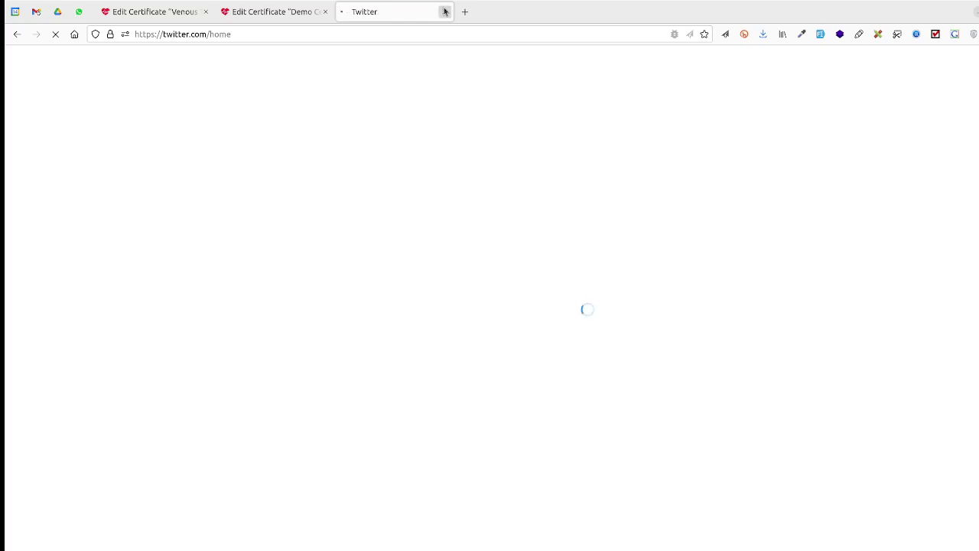
pyautogui.click(445, 12)
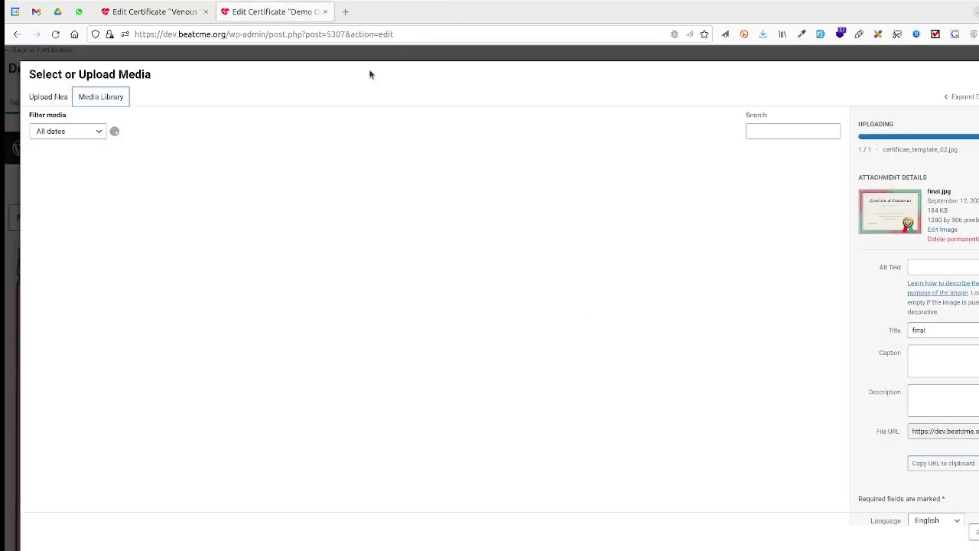
# - Set the uploaded certificae_template_02-scaled.jpg as the certificate's background image and save the certificate
pyautogui.click(50, 102)
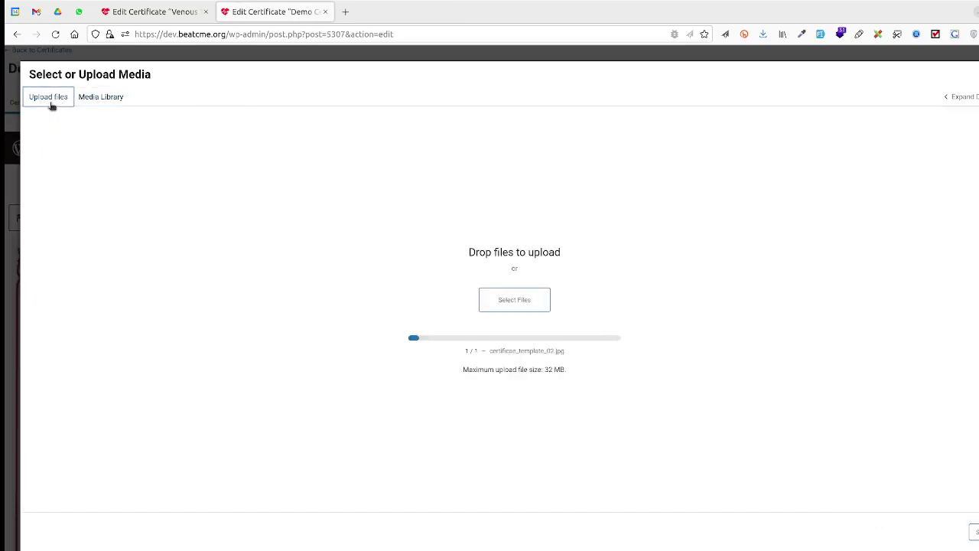
pyautogui.click(111, 100)
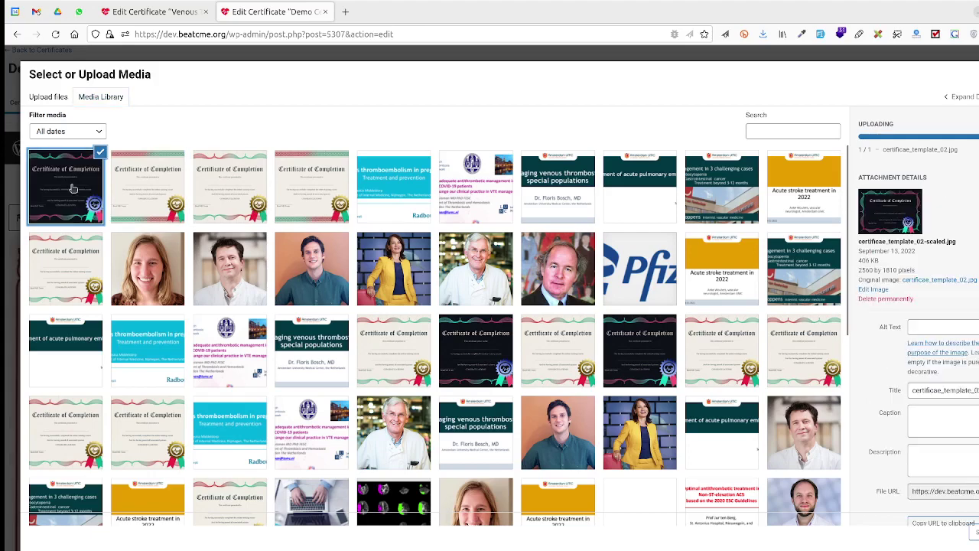
pyautogui.scroll(-1, 955, 511)
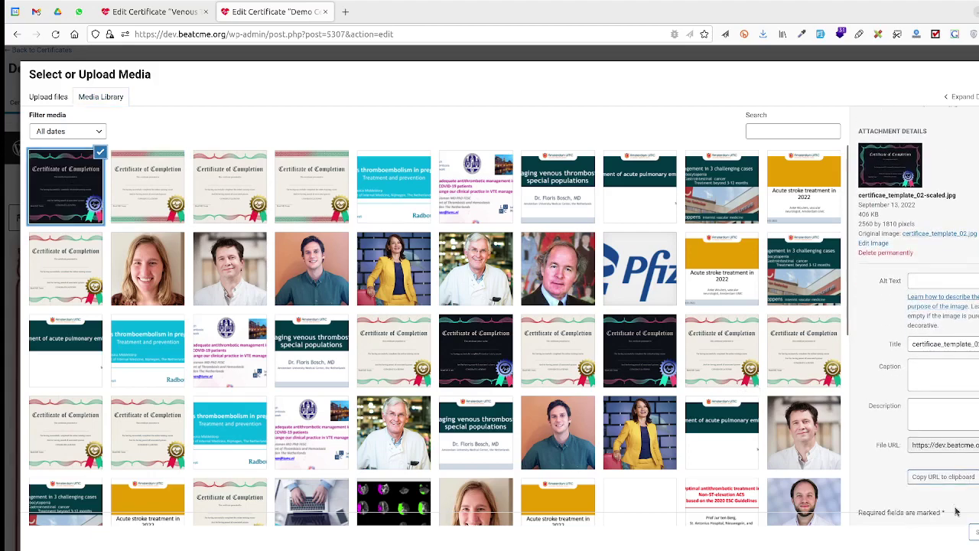
pyautogui.click(970, 536)
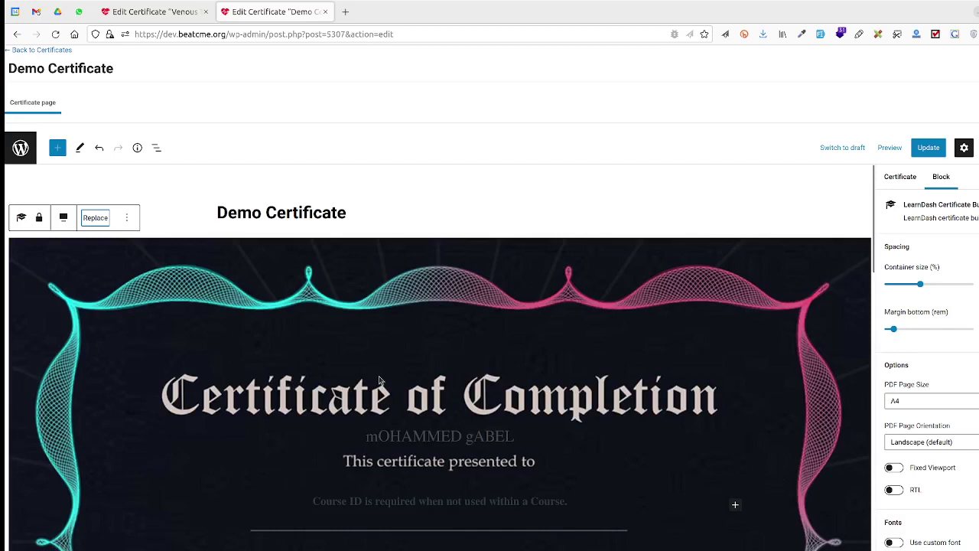
pyautogui.scroll(-2, 539, 287)
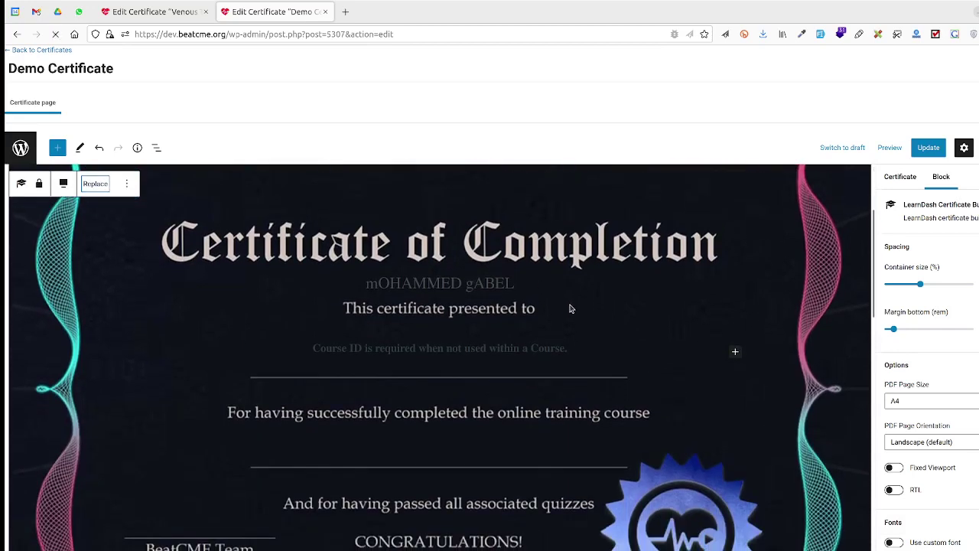
pyautogui.click(522, 283)
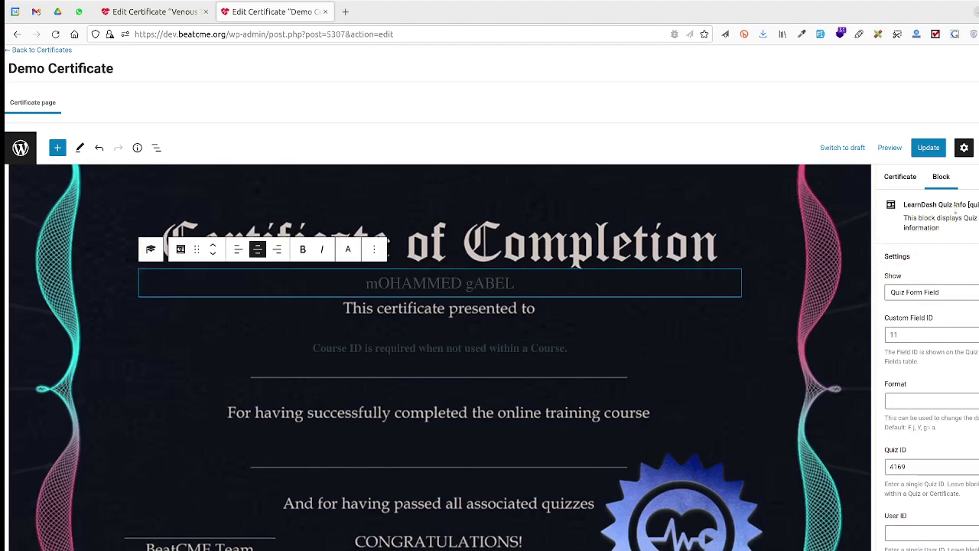
pyautogui.hotkey('ctrl', 's')
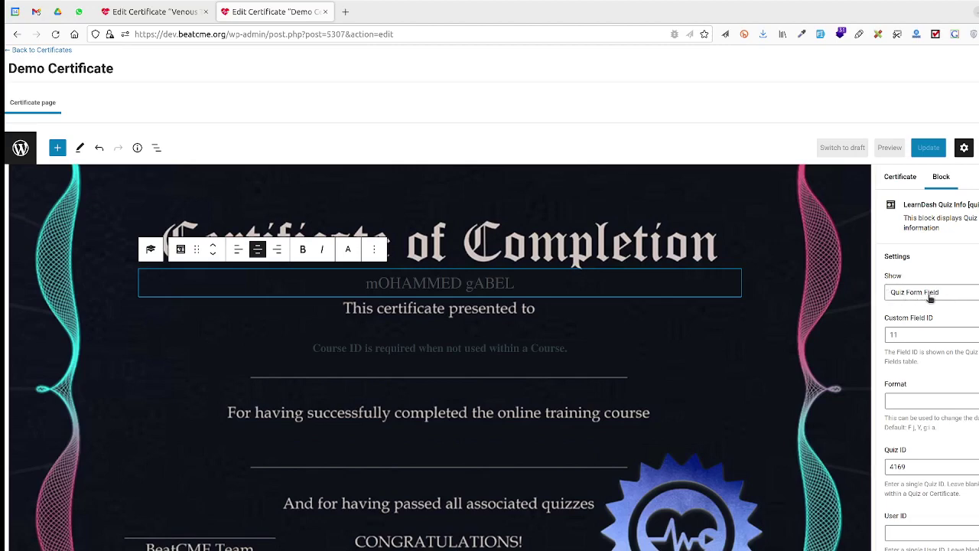
# - Inspect the settings of the quiz info block that shows the recipient's name
pyautogui.doubleClick(652, 282)
pyautogui.scroll(-2, 955, 393)
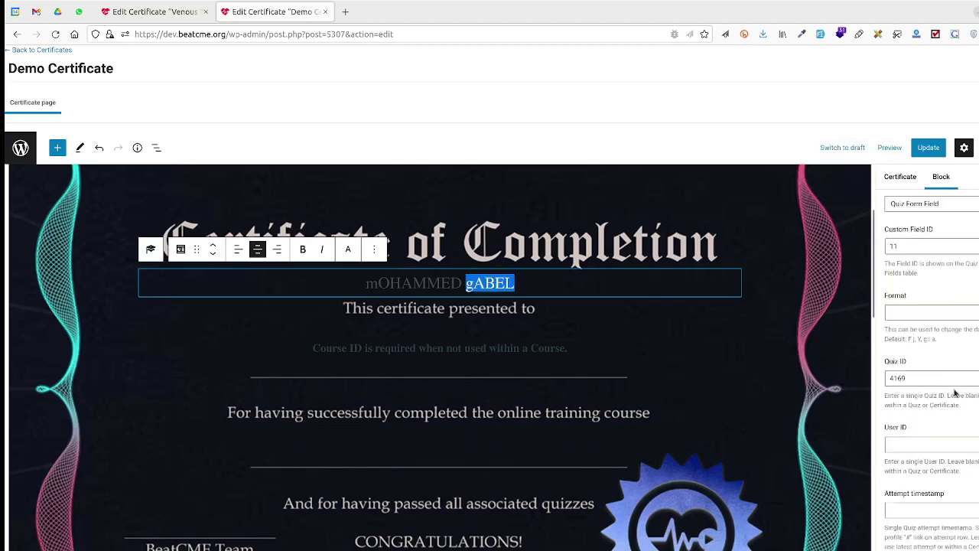
pyautogui.scroll(2, 955, 393)
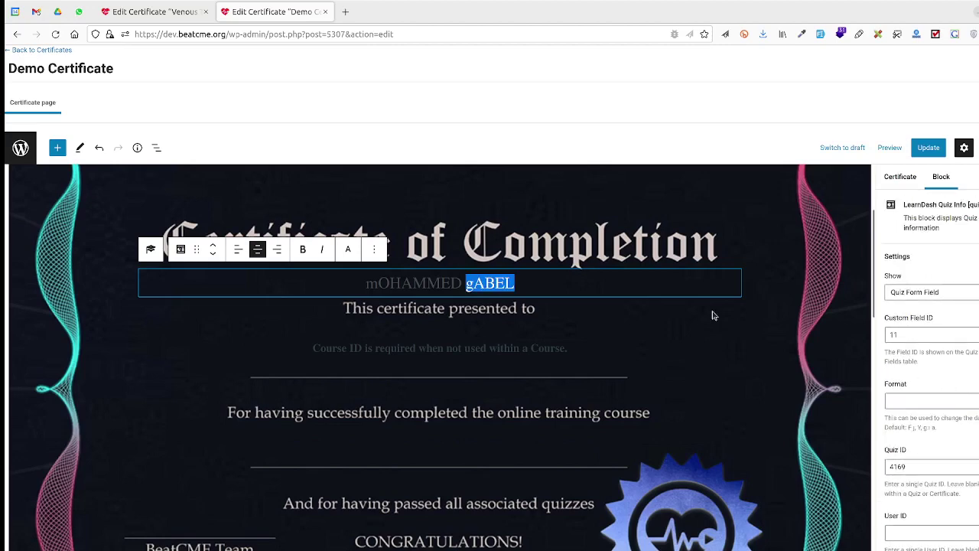
pyautogui.click(730, 288)
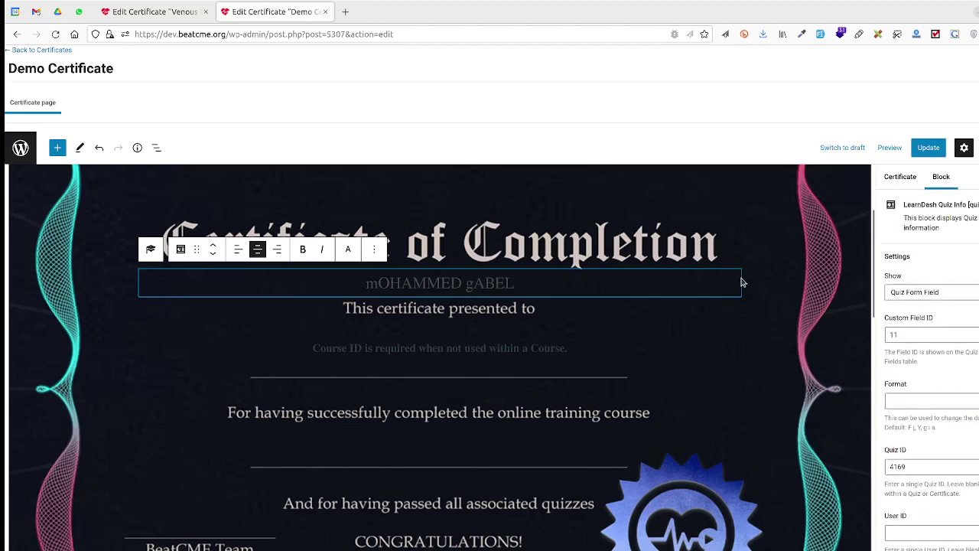
# - Examine the Show option, Custom Field ID and Quiz ID of the recipient name's quiz info block
pyautogui.click(909, 294)
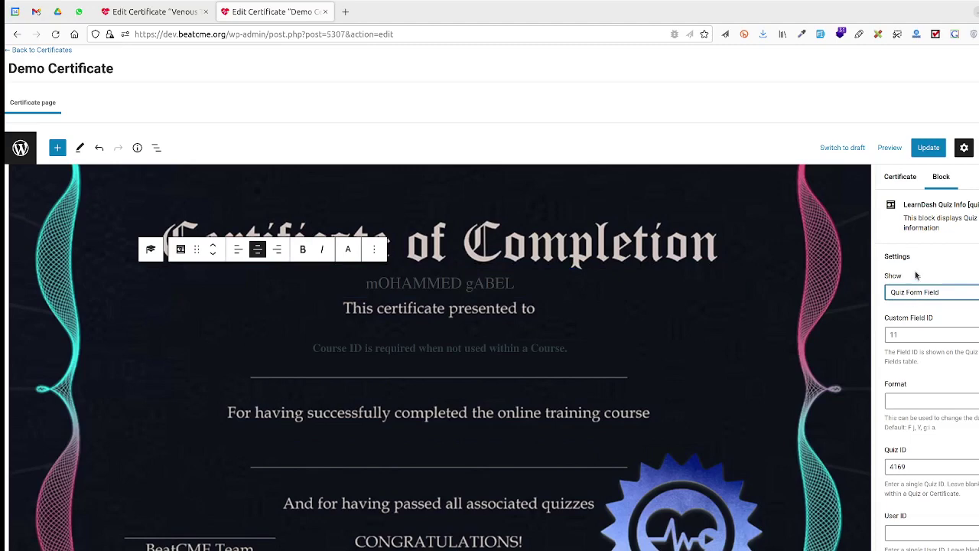
pyautogui.click(516, 280)
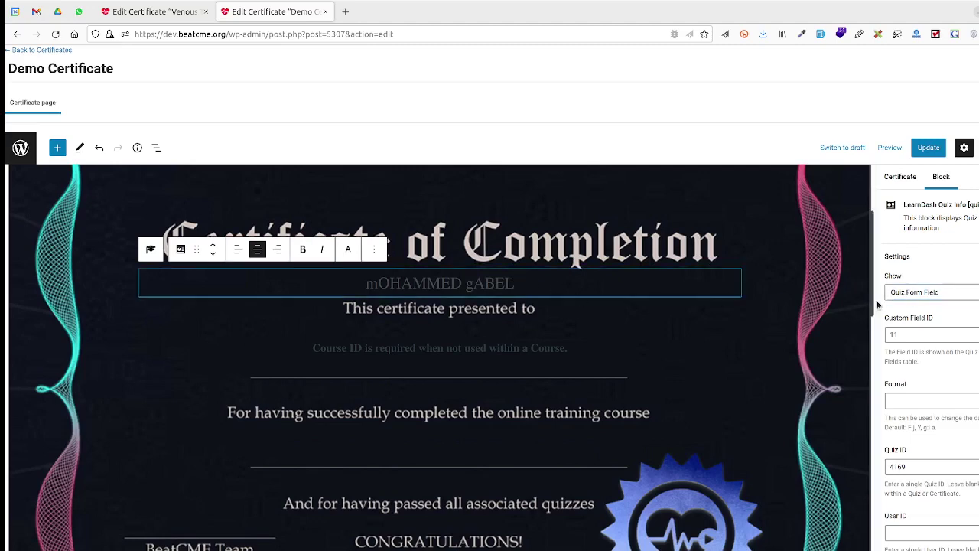
pyautogui.doubleClick(918, 334)
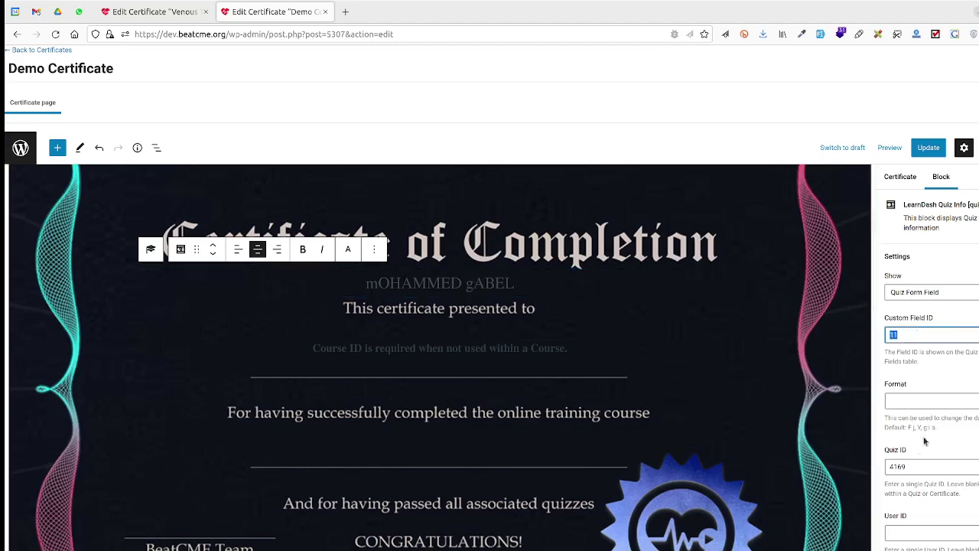
pyautogui.moveTo(910, 467); pyautogui.dragTo(883, 464)
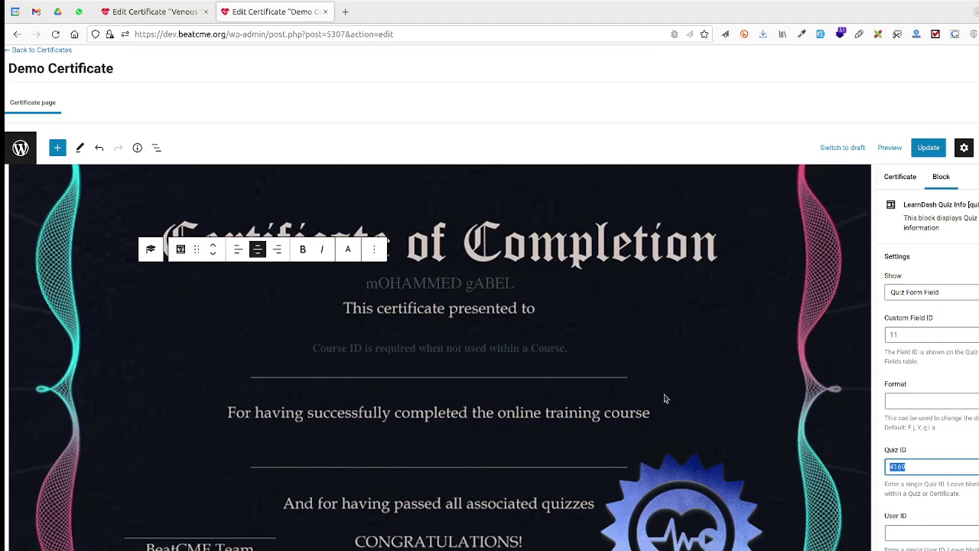
pyautogui.click(662, 413)
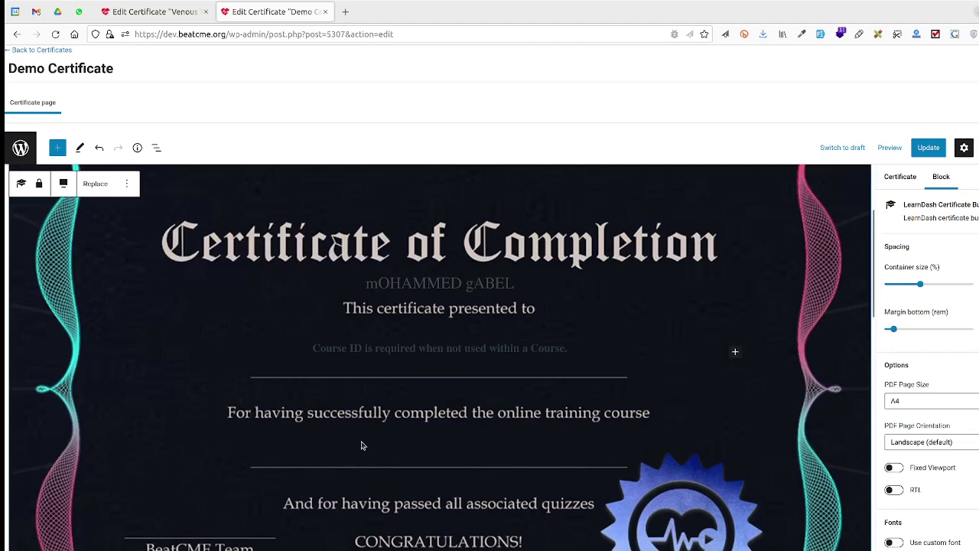
# - Examine the spacer and course info blocks and the font and color settings of the recipient name block
pyautogui.click(411, 322)
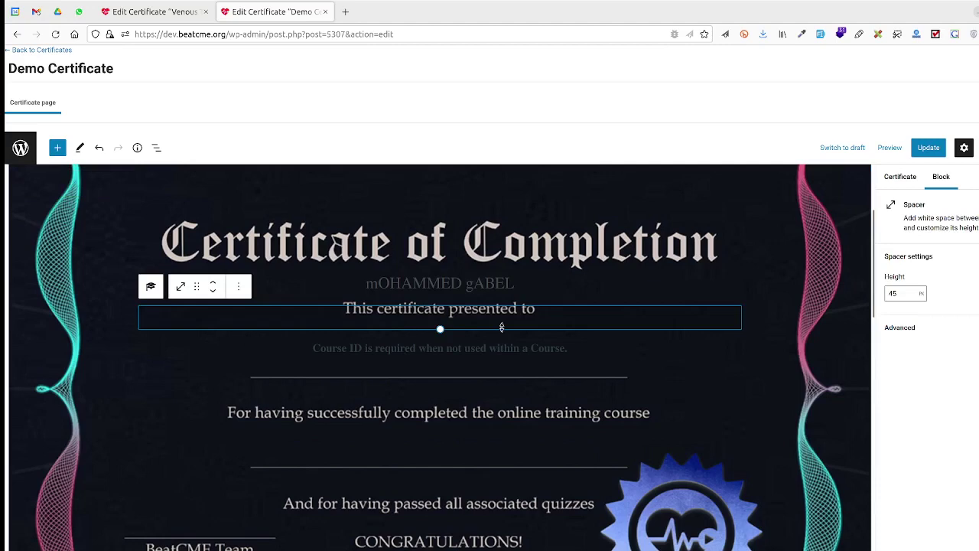
pyautogui.click(482, 346)
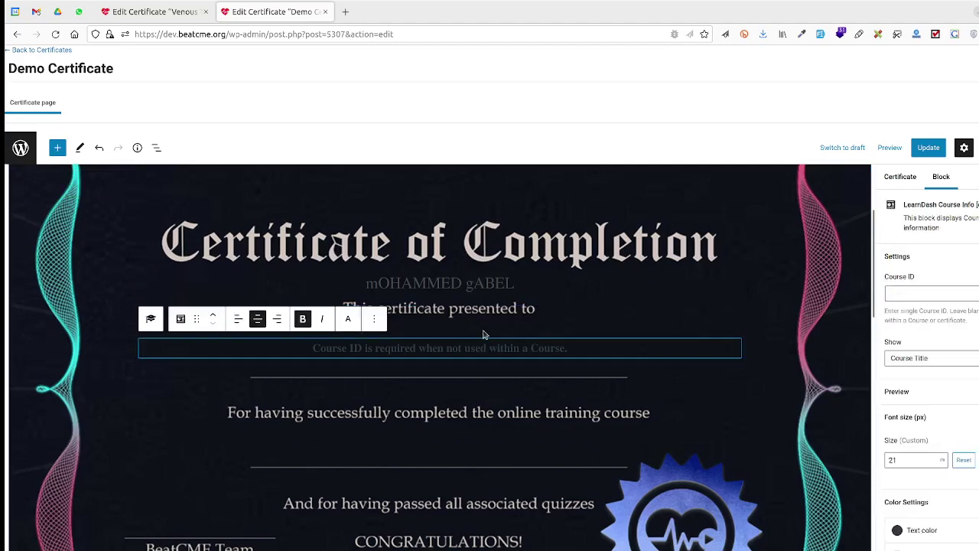
pyautogui.click(484, 335)
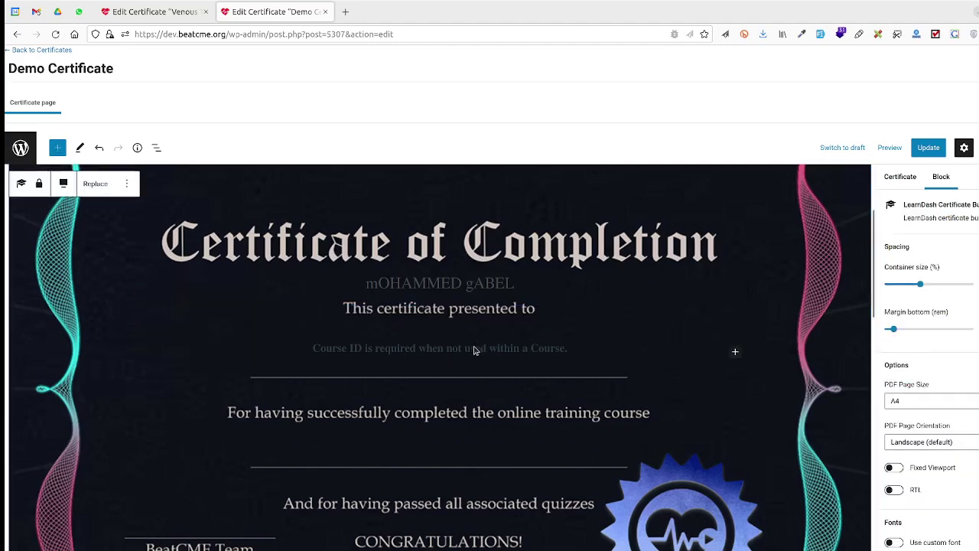
pyautogui.click(435, 314)
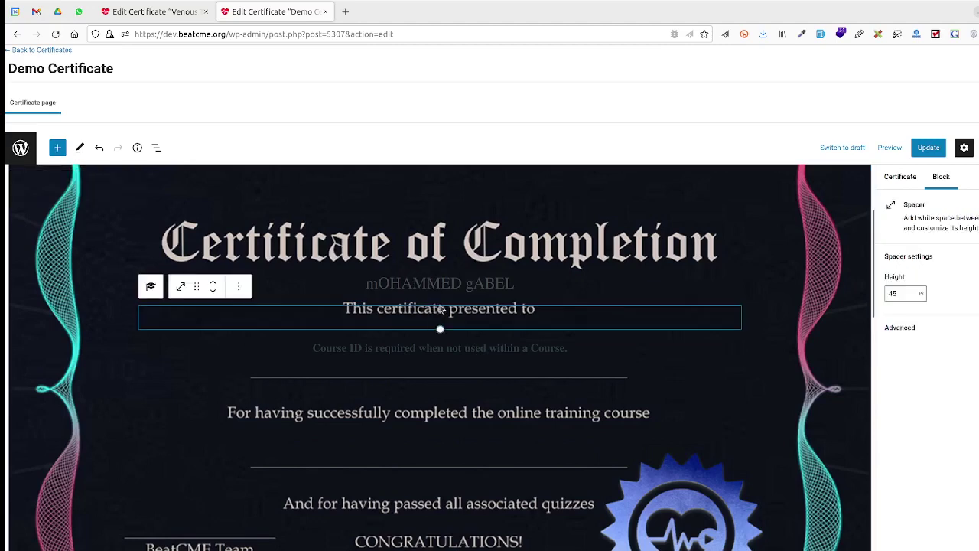
pyautogui.click(444, 297)
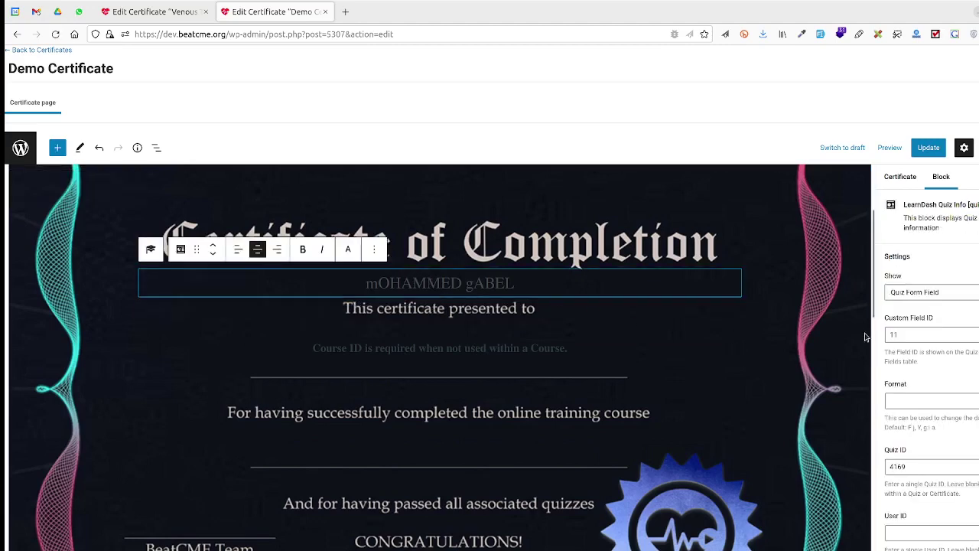
pyautogui.scroll(-5, 941, 367)
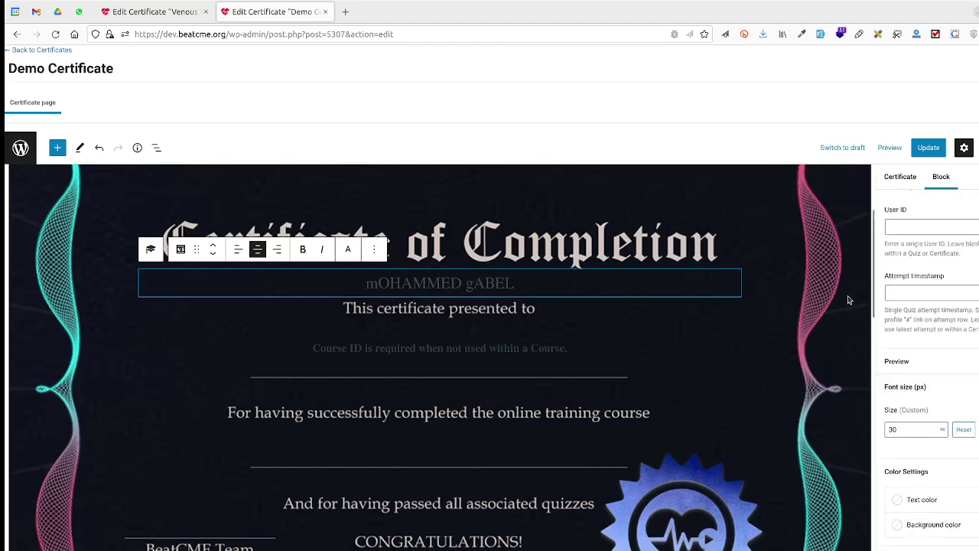
pyautogui.click(825, 260)
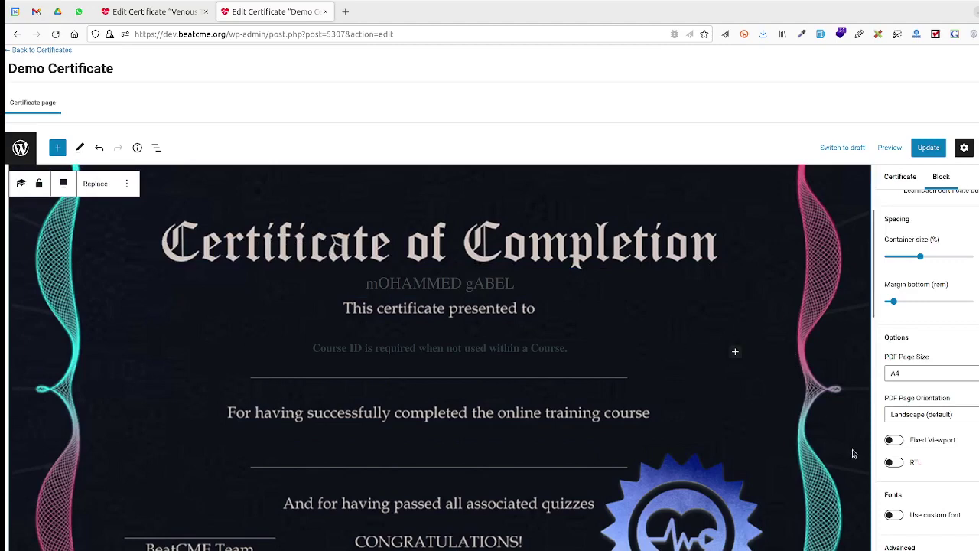
# - Set the text color of the quiz info block with the recipient's name to White
pyautogui.click(547, 341)
pyautogui.click(542, 320)
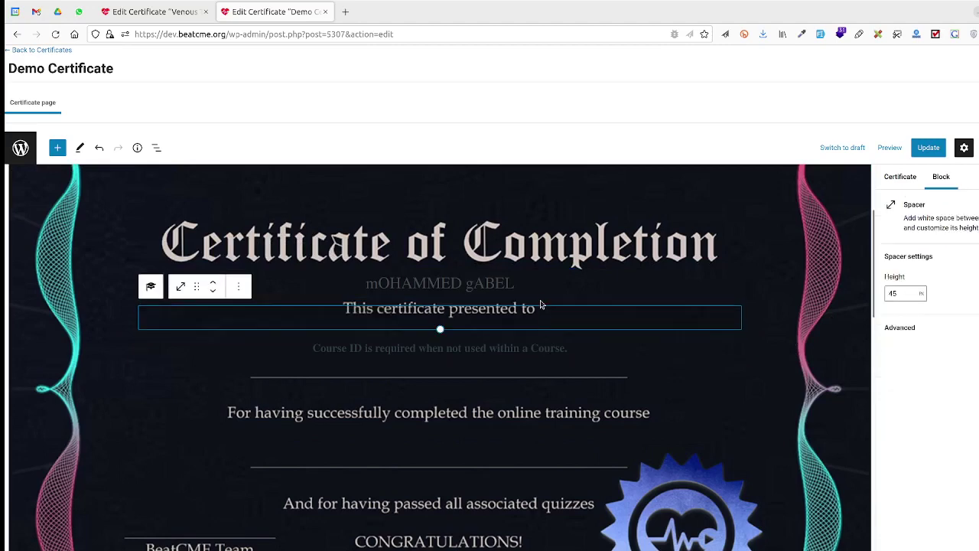
pyautogui.click(541, 305)
pyautogui.click(521, 287)
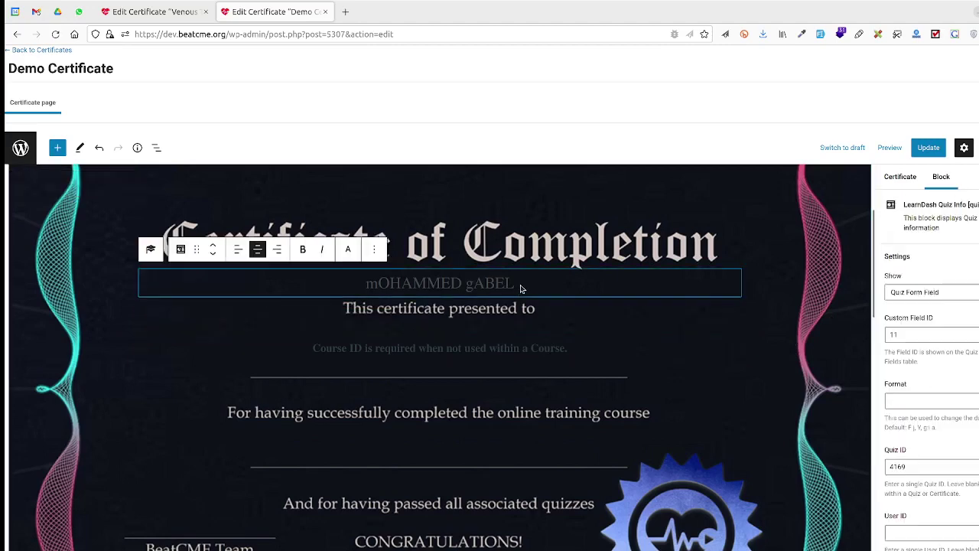
pyautogui.scroll(-5, 925, 421)
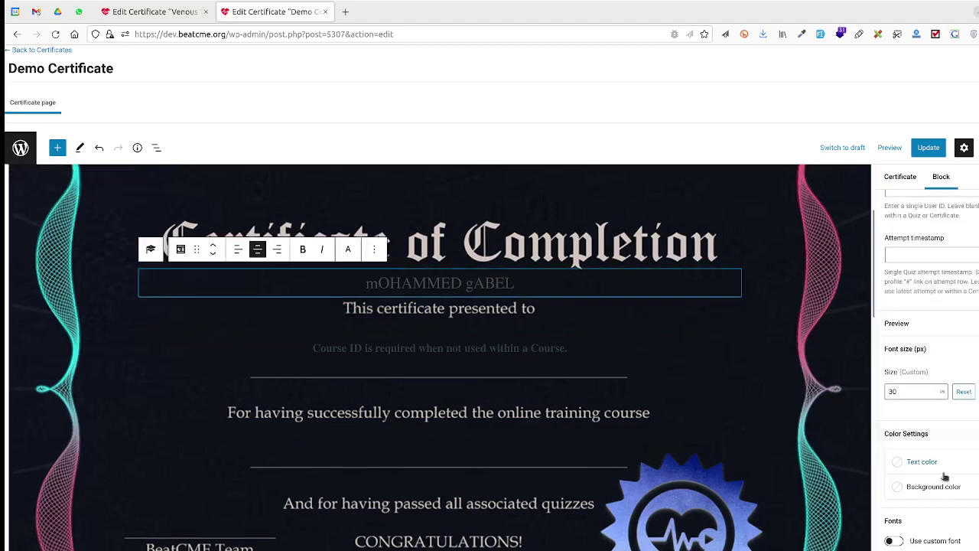
pyautogui.click(922, 462)
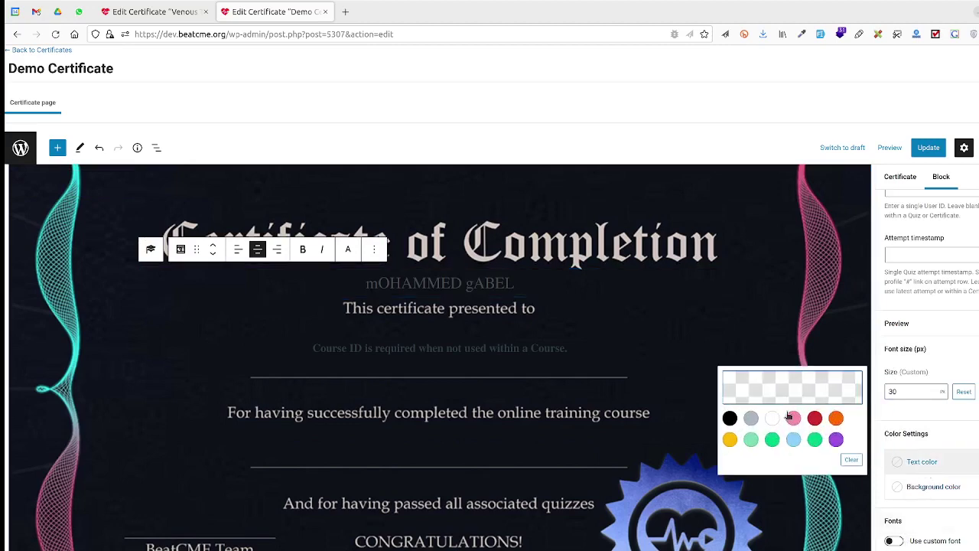
pyautogui.click(772, 418)
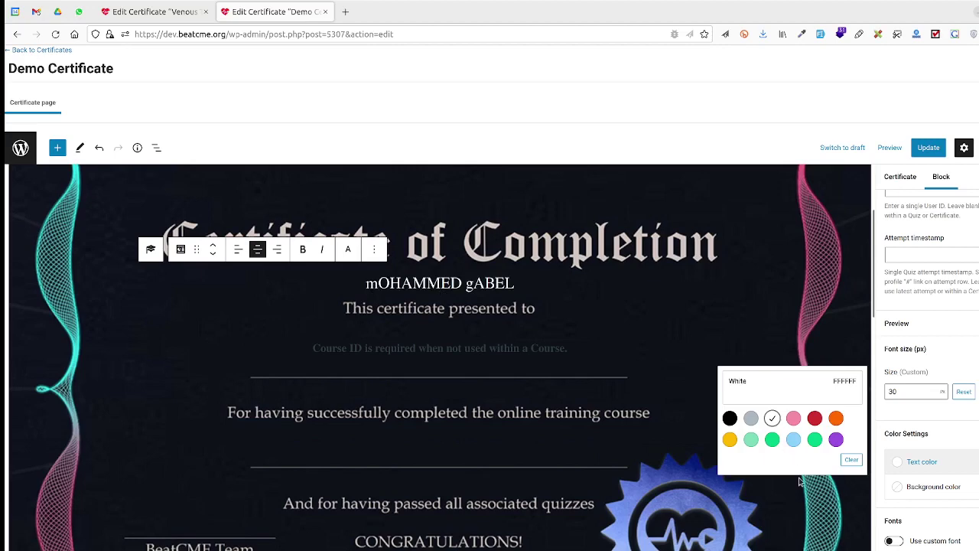
# - Set the course info block's text color to White and save the certificate
pyautogui.click(566, 349)
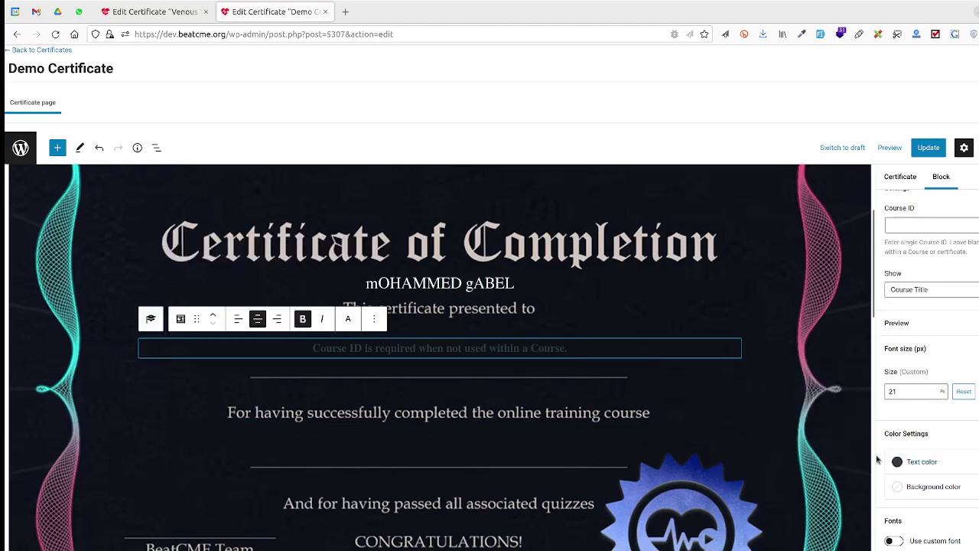
pyautogui.click(902, 463)
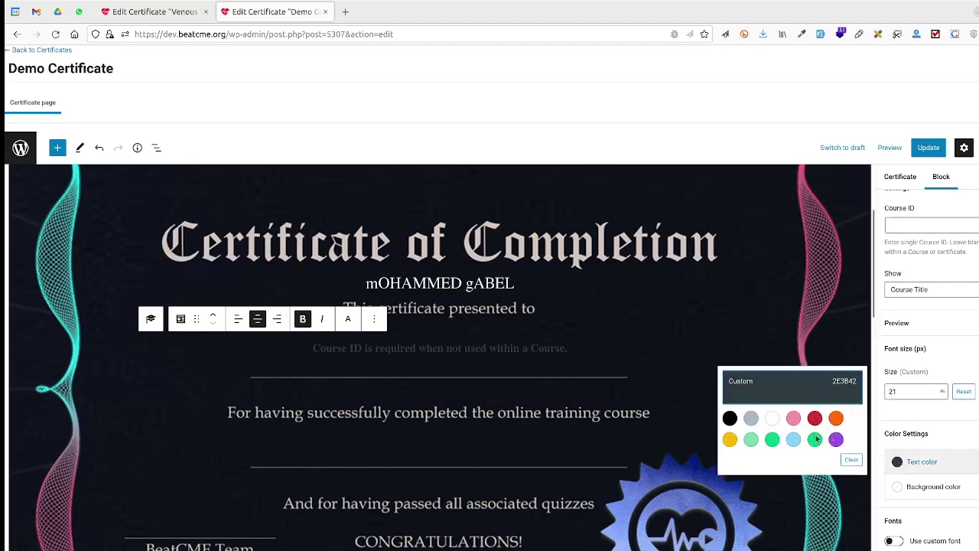
pyautogui.click(772, 417)
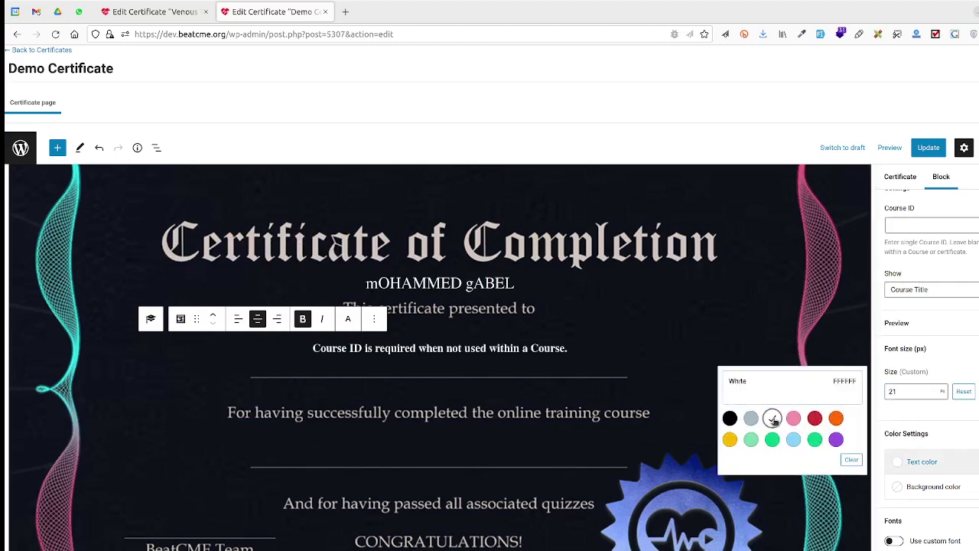
pyautogui.click(668, 390)
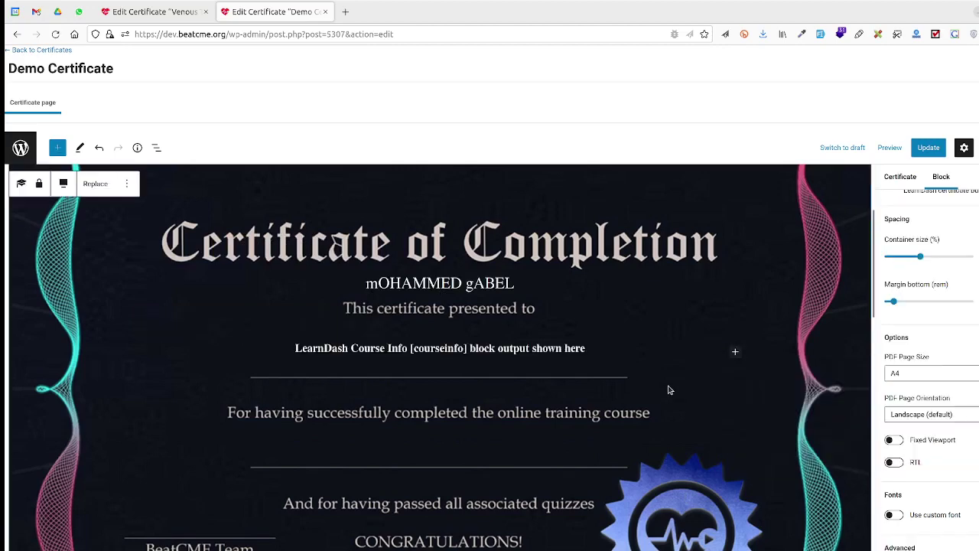
pyautogui.click(941, 146)
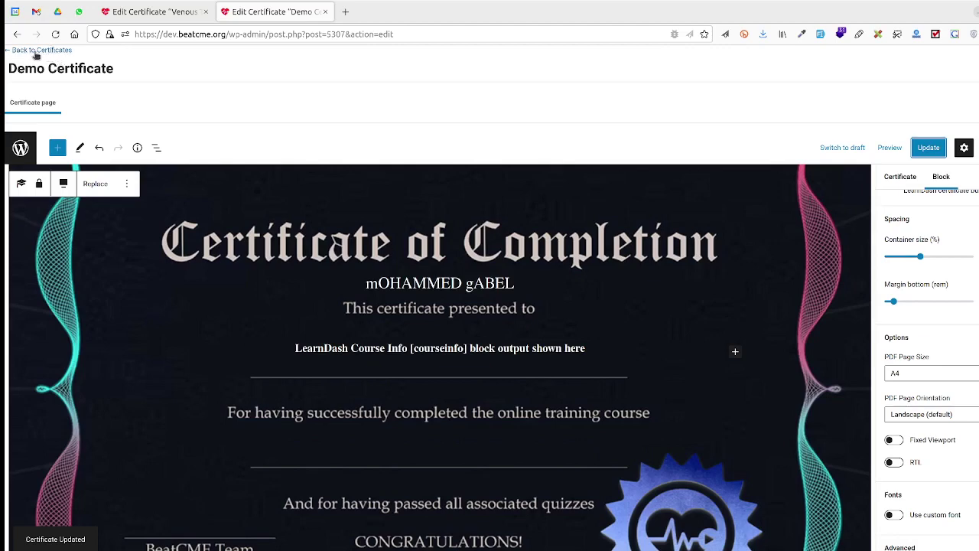
# - Return to the certificates list and close the source certificate opened in the code editor
pyautogui.click(36, 51)
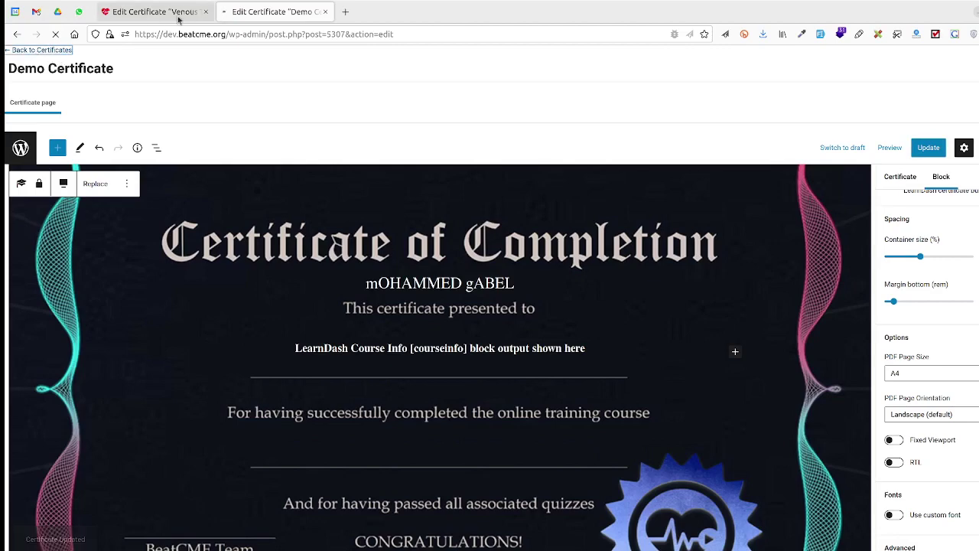
pyautogui.click(176, 15)
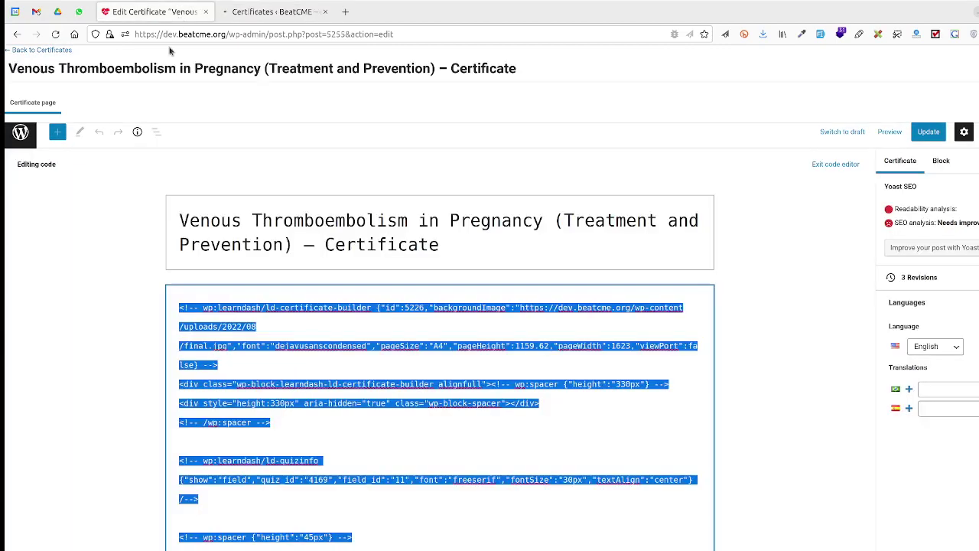
pyautogui.click(205, 11)
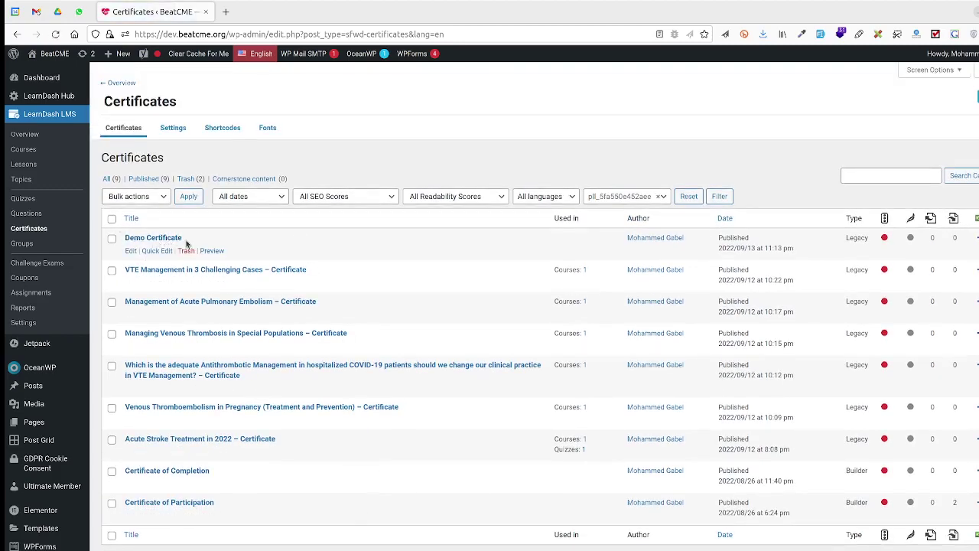
# - Clone the quiz "Venous Thromboembolism in Pregnancy (Treatment and Prevention) – Lesson Quiz" from the LearnDash quizzes list
pyautogui.click(22, 200)
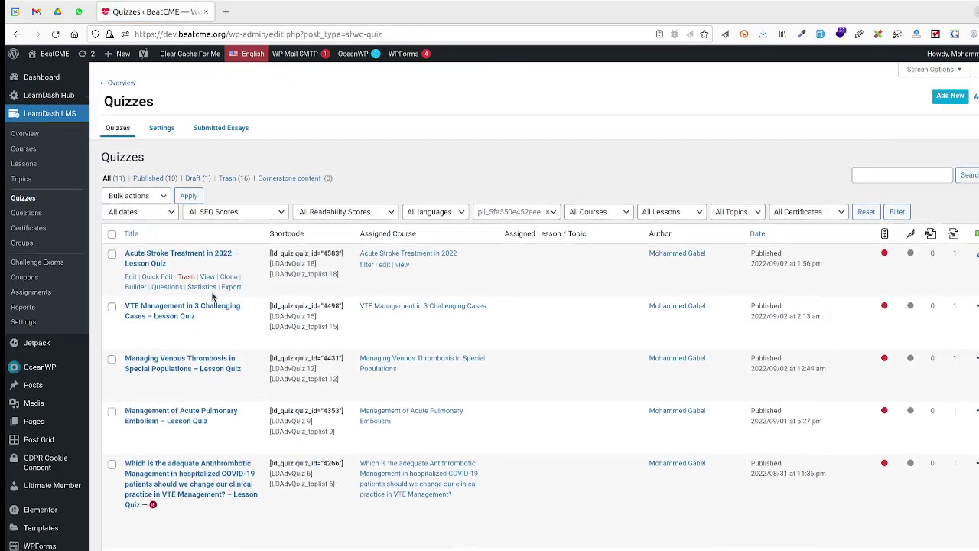
pyautogui.scroll(-1, 212, 299)
pyautogui.scroll(-1, 218, 371)
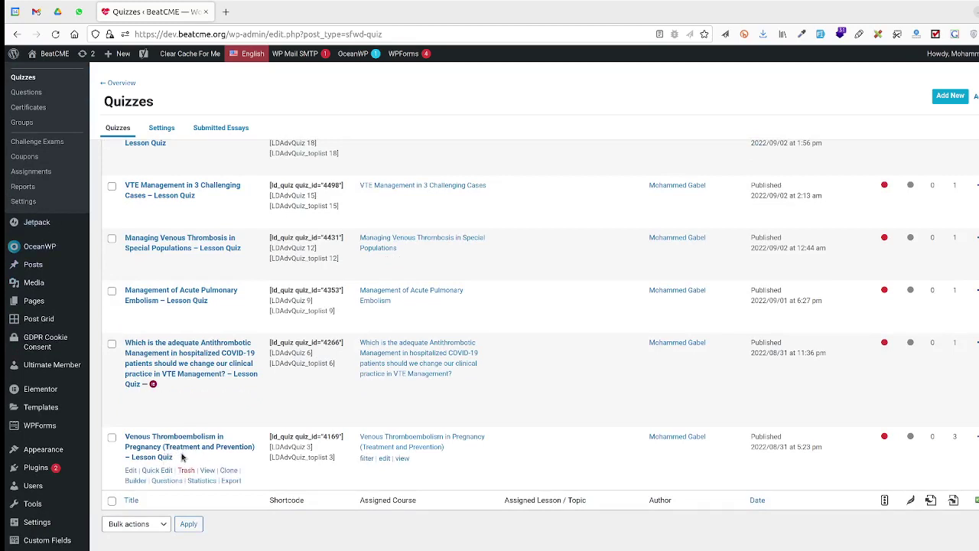
pyautogui.click(228, 471)
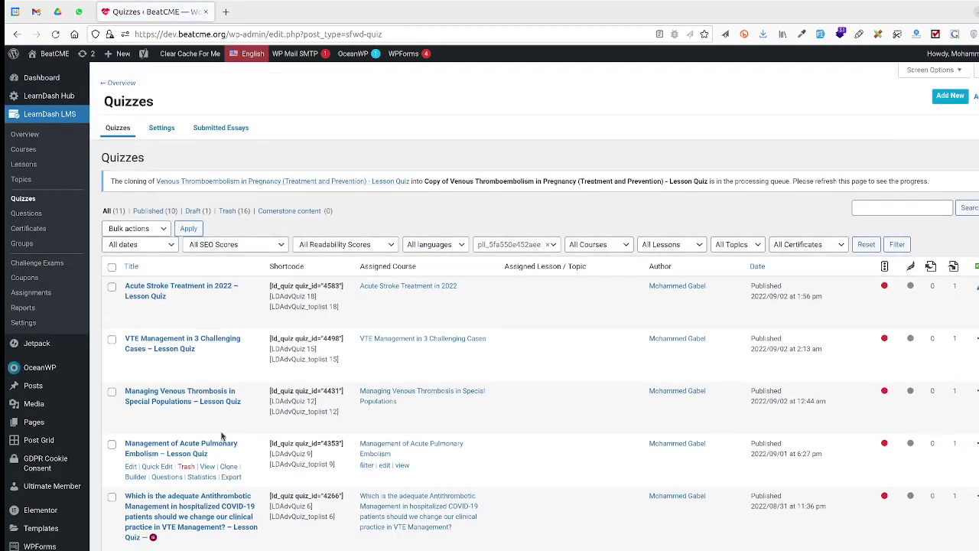
# - Check the quizzes list for the cloned quiz and reload the page
pyautogui.scroll(-5, 226, 459)
pyautogui.scroll(4, 222, 436)
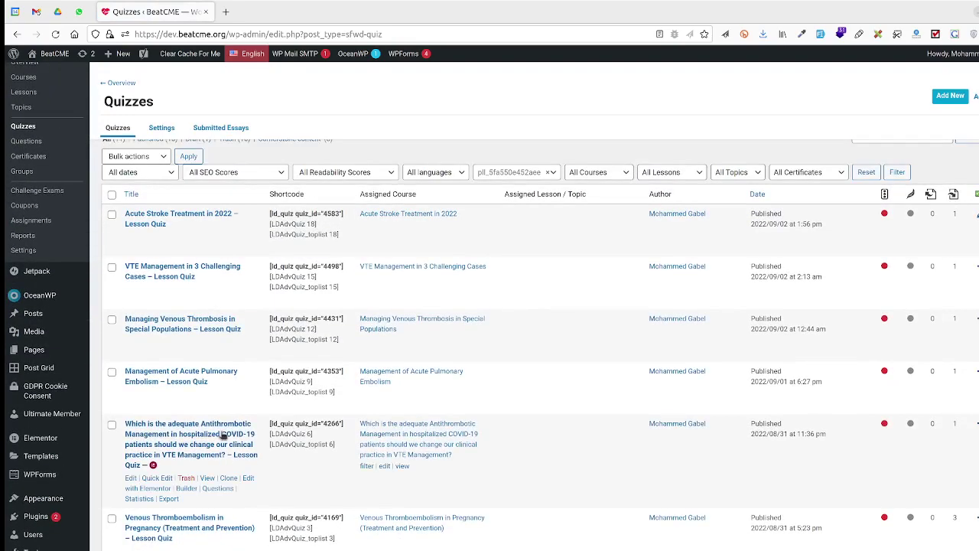
pyautogui.scroll(2, 222, 434)
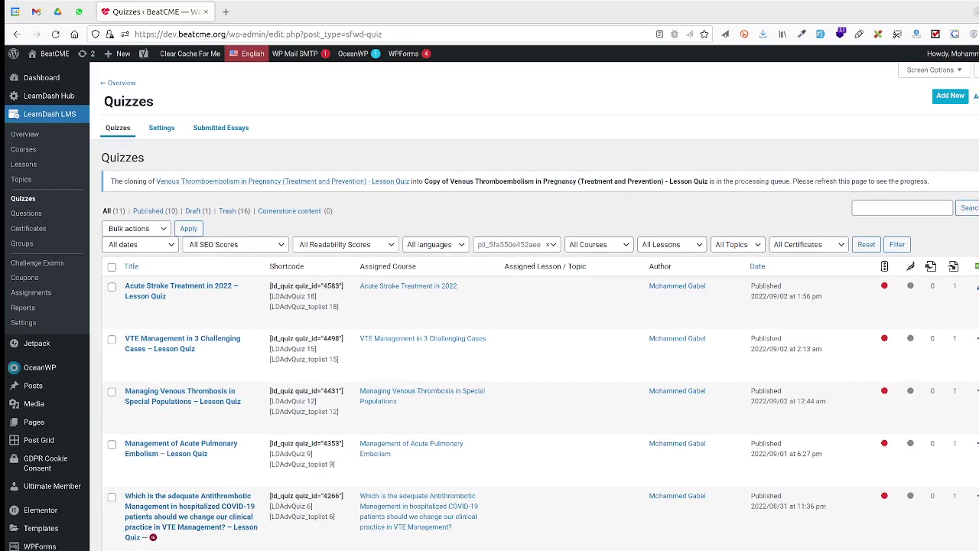
pyautogui.click(56, 34)
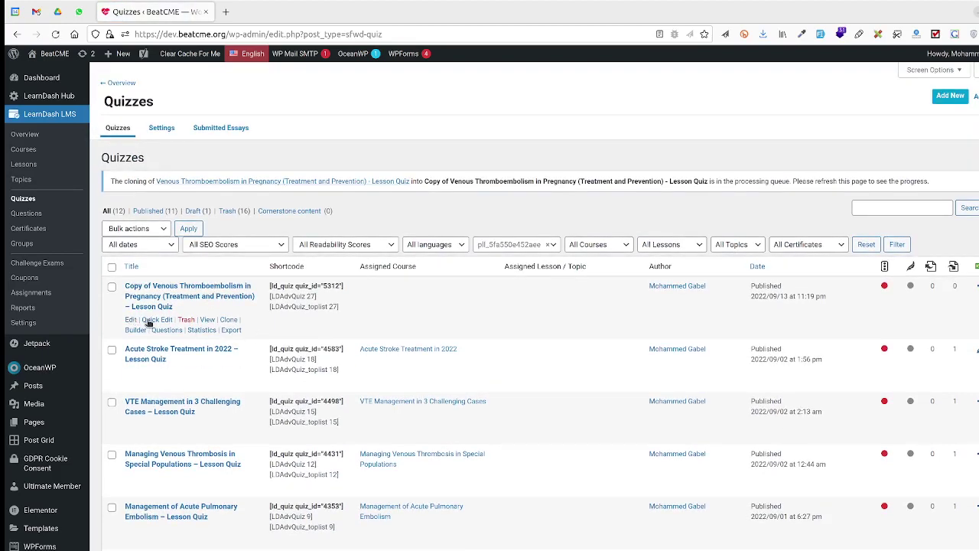
# - Use Quick Edit to set both the title and slug of the cloned quiz to "Demo Quiz" and save the change
pyautogui.click(148, 320)
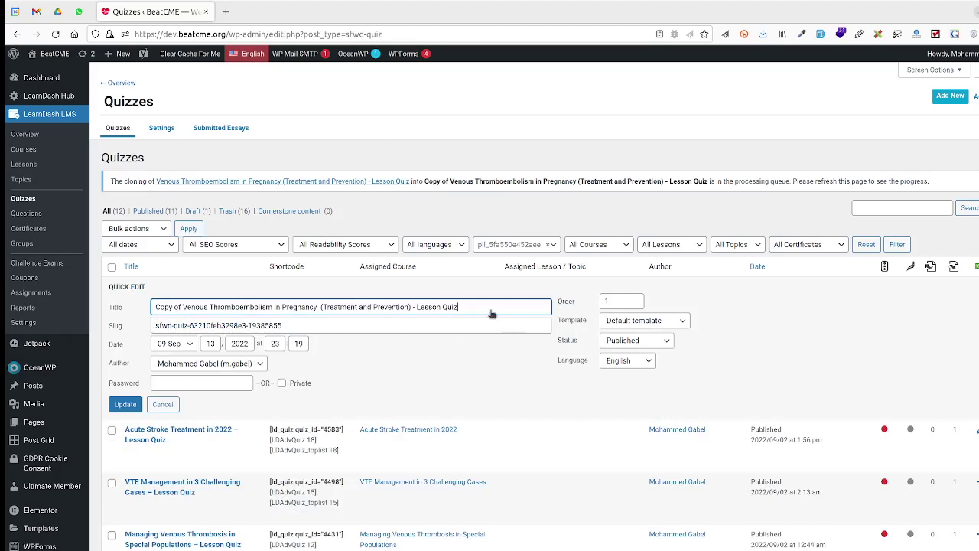
pyautogui.moveTo(490, 310); pyautogui.dragTo(56, 307)
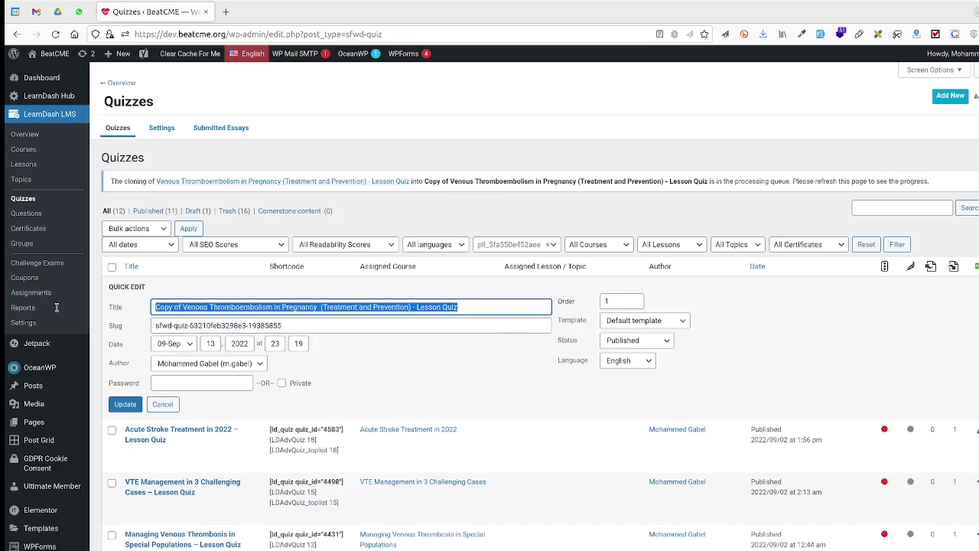
pyautogui.write('D')
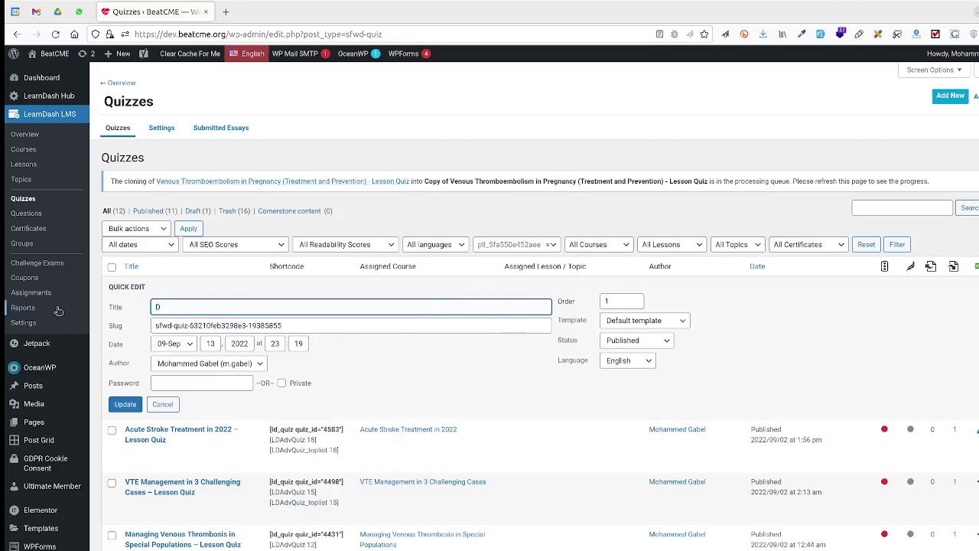
pyautogui.write('emo Quiz')
pyautogui.tripleClick(191, 310)
pyautogui.hotkey('ctrl', 'c')
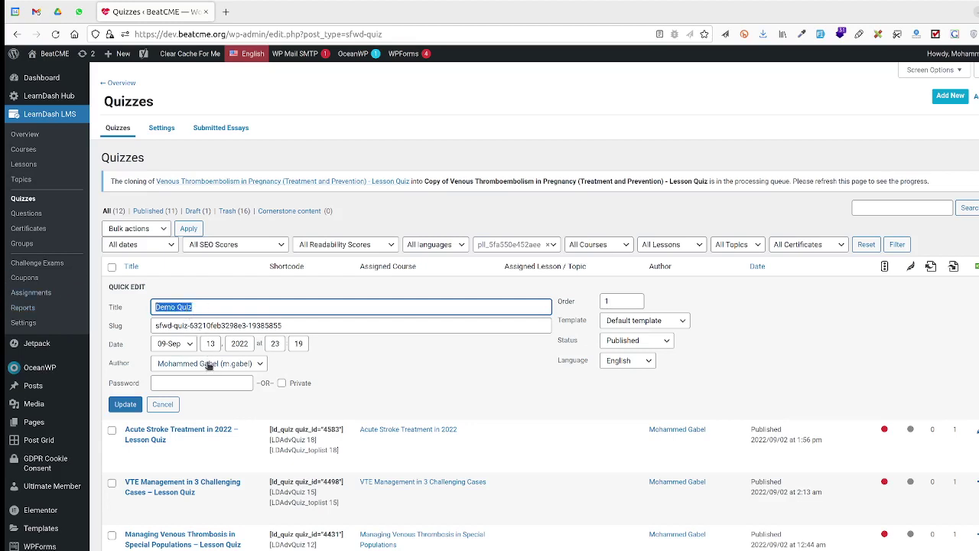
pyautogui.tripleClick(217, 326)
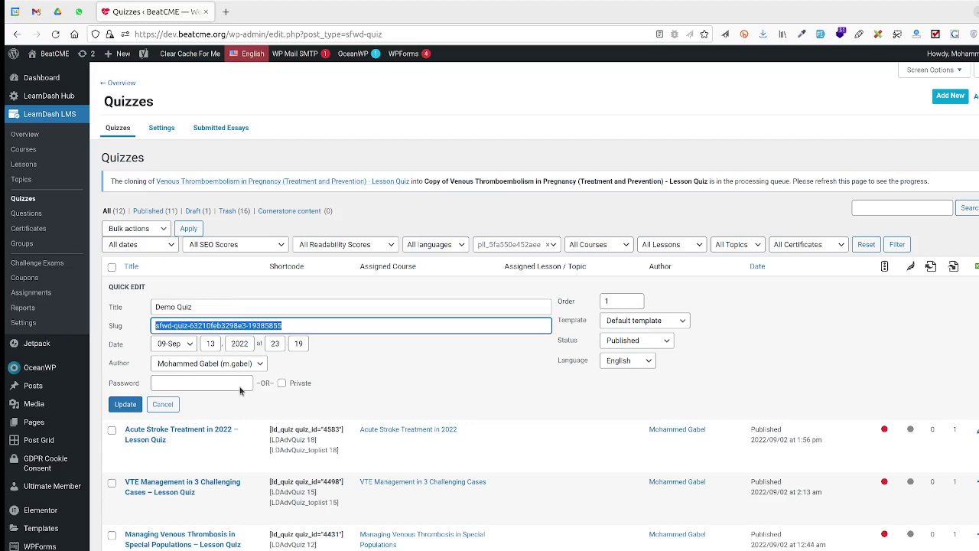
pyautogui.hotkey('ctrl', 'v')
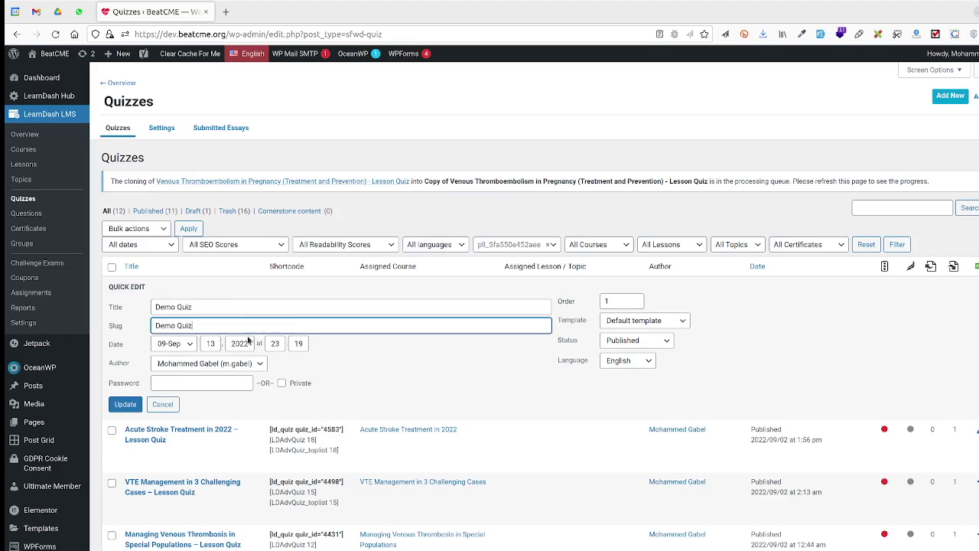
pyautogui.click(131, 405)
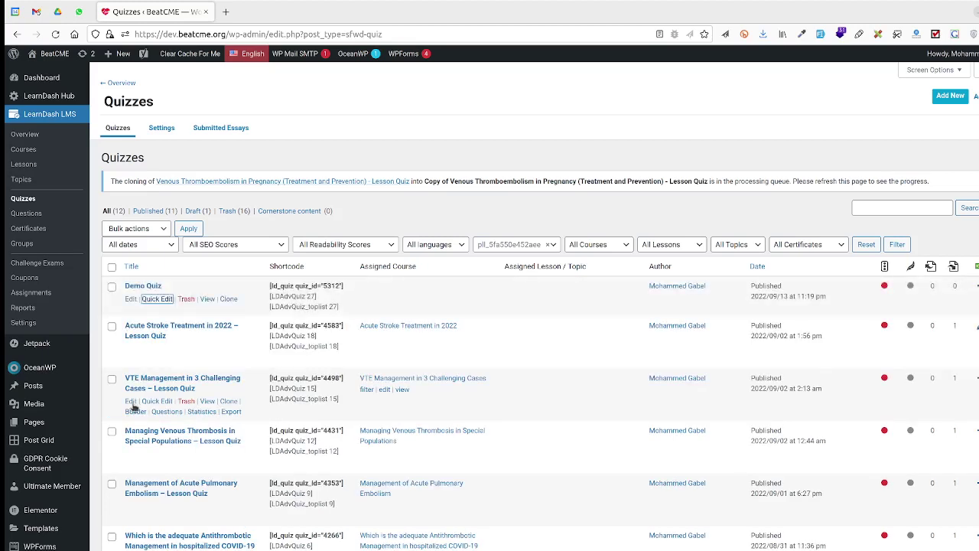
# - Open Demo Quiz for editing and show its questions in the quiz builder
pyautogui.click(132, 299)
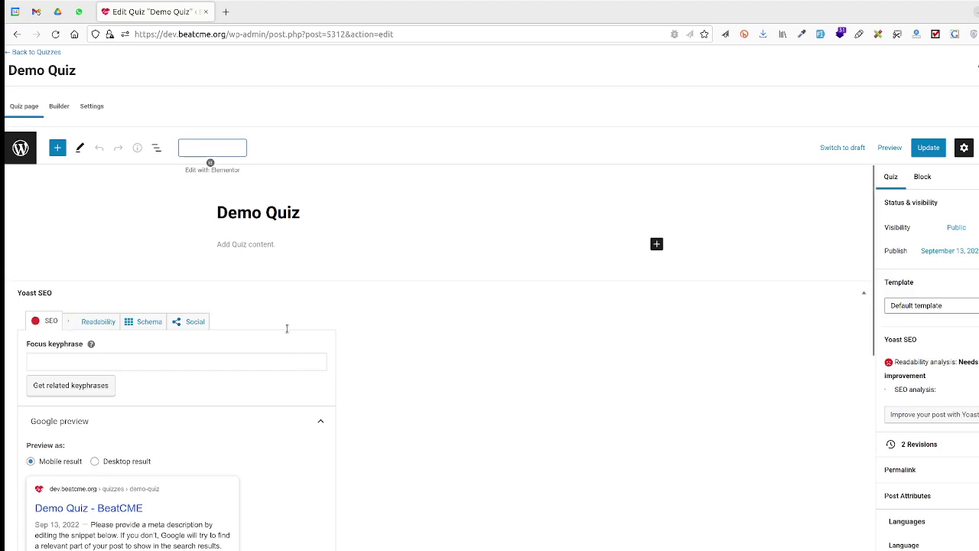
pyautogui.click(60, 108)
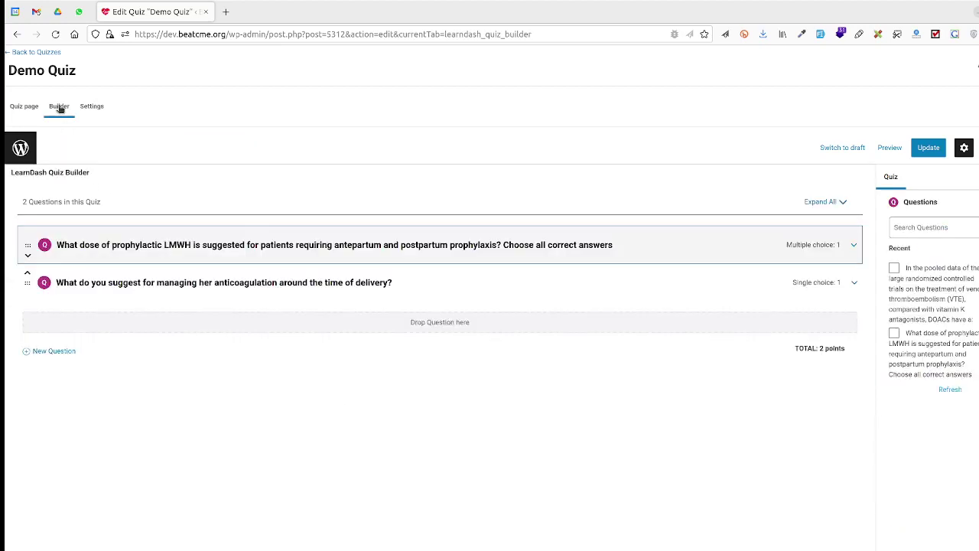
# - Swap the order of the two existing questions in the quiz builder and restore their original order
pyautogui.click(28, 276)
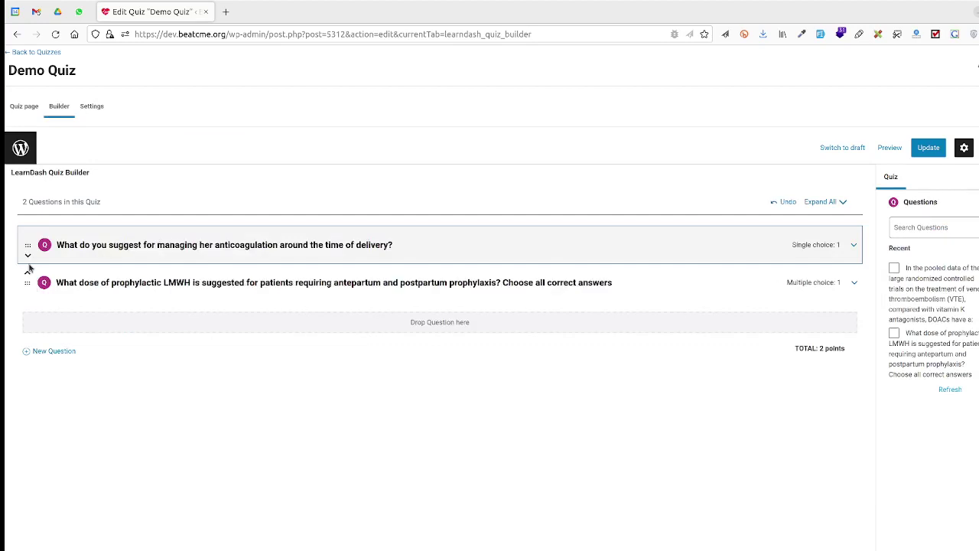
pyautogui.click(28, 257)
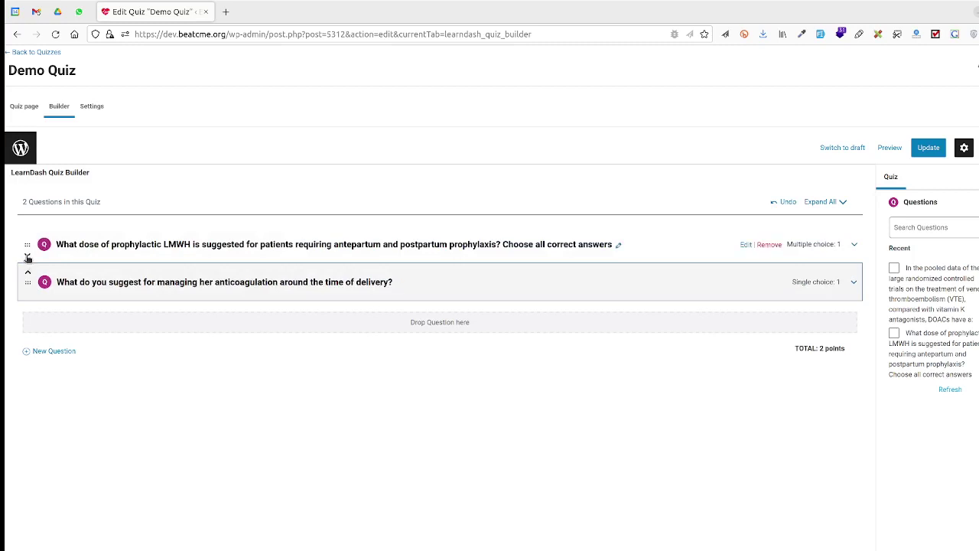
pyautogui.click(28, 257)
pyautogui.click(28, 273)
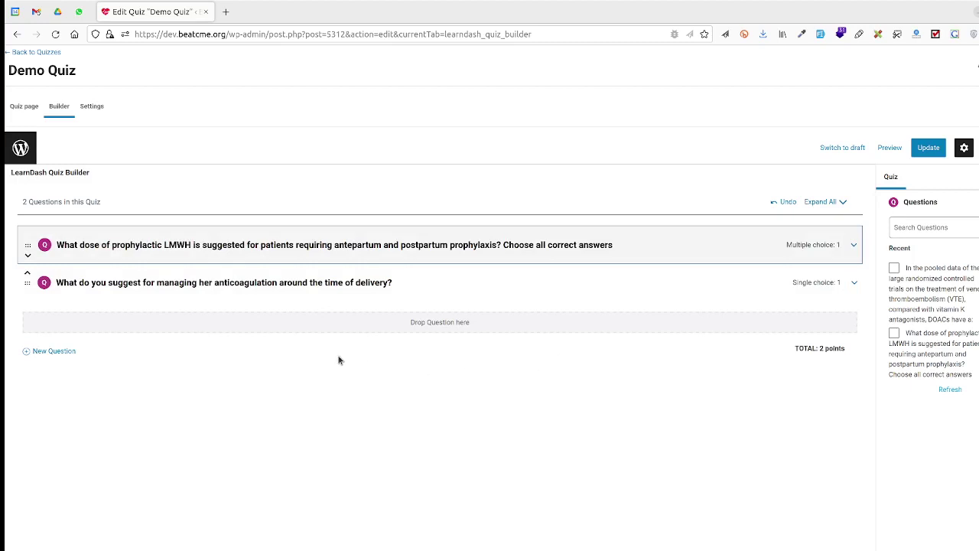
# - Add a new question titled "What is Today?" to the quiz
pyautogui.click(65, 353)
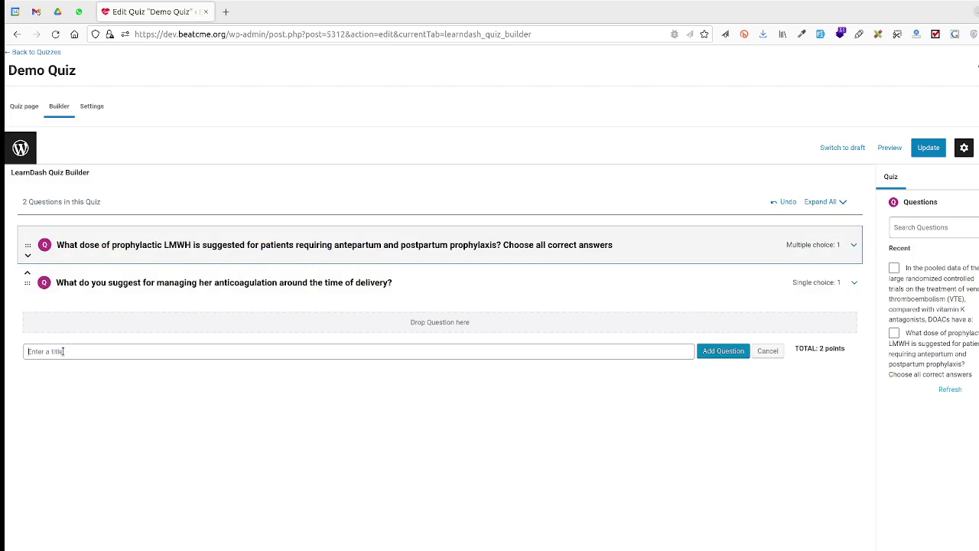
pyautogui.write('What is Today?')
pyautogui.click(713, 351)
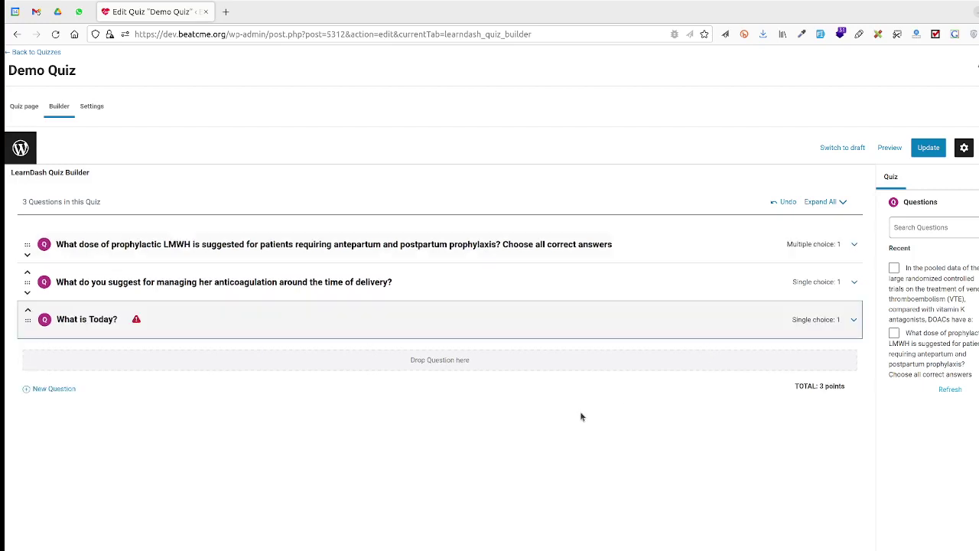
# - Expand the "What is Today?" question and add "Sunday" as a new answer
pyautogui.click(854, 320)
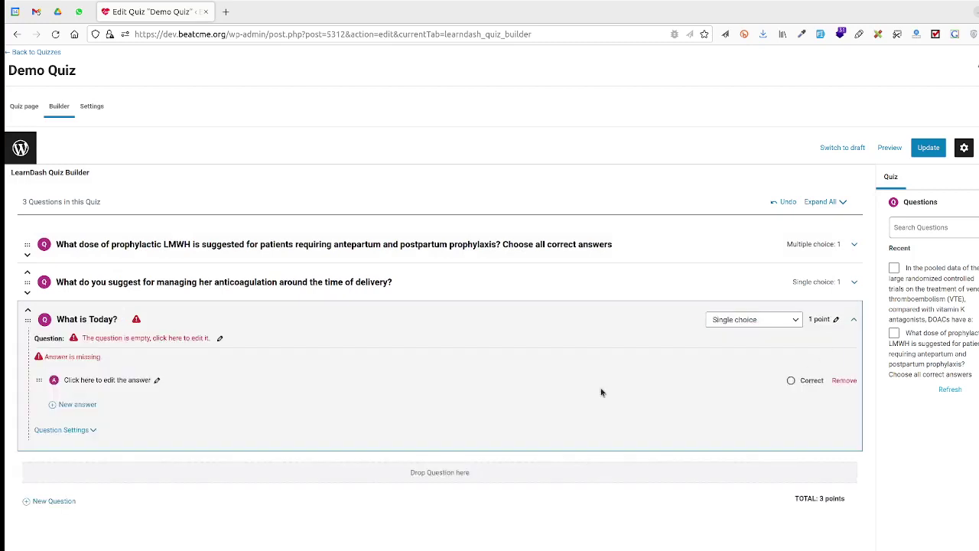
pyautogui.click(78, 404)
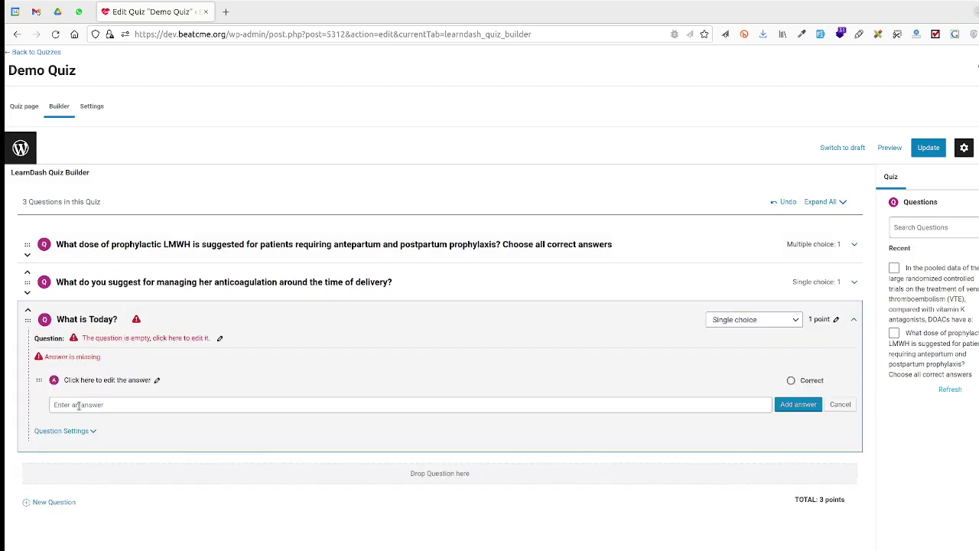
pyautogui.click(86, 405)
pyautogui.write('Sunday')
pyautogui.press('BackSpace')
pyautogui.press('BackSpace')
pyautogui.press('BackSpace')
pyautogui.press('BackSpace')
pyautogui.press('BackSpace')
pyautogui.press('BackSpace')
pyautogui.write('S')
pyautogui.press('BackSpace')
pyautogui.write('Sunday')
pyautogui.click(781, 408)
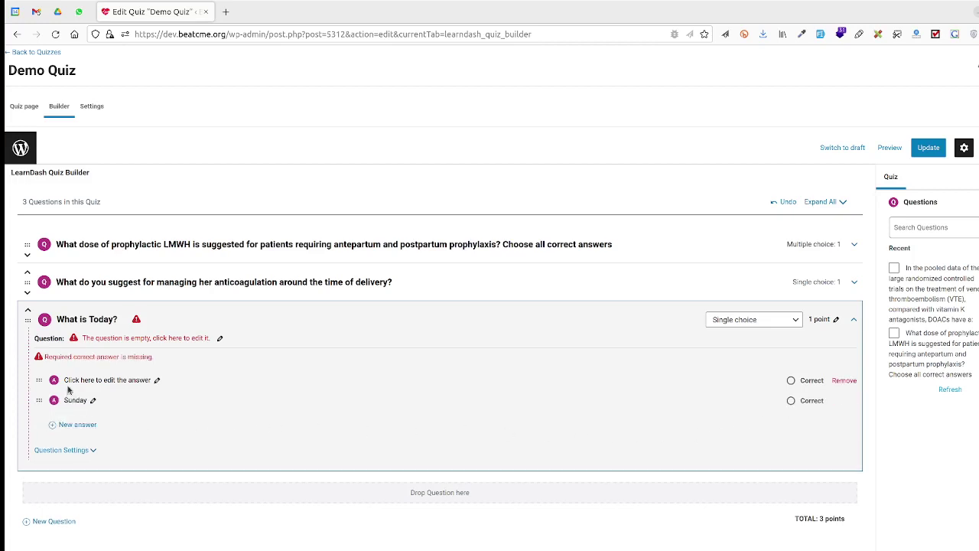
# - Fill in the blank first answer of the "What is Today?" question with "Saturday"
pyautogui.click(155, 381)
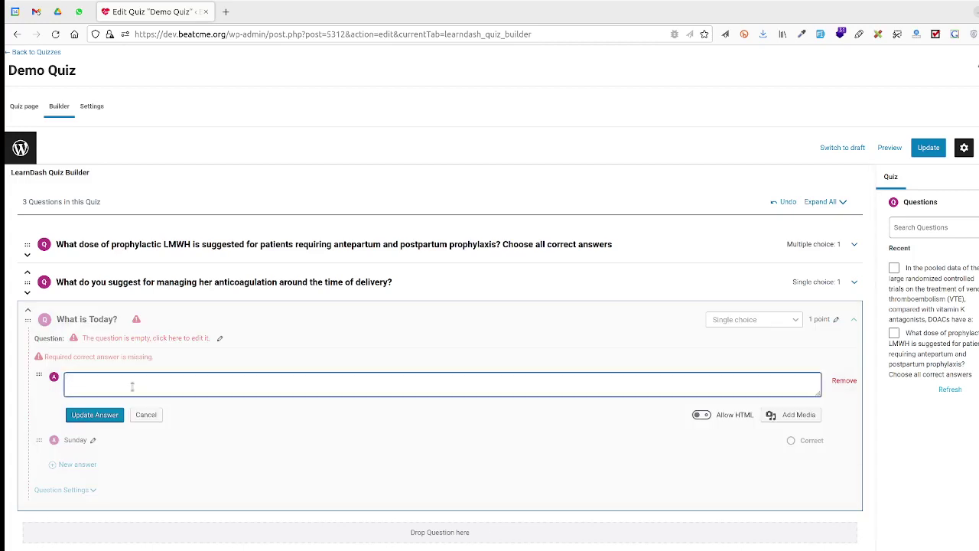
pyautogui.write('Saturday')
pyautogui.click(110, 417)
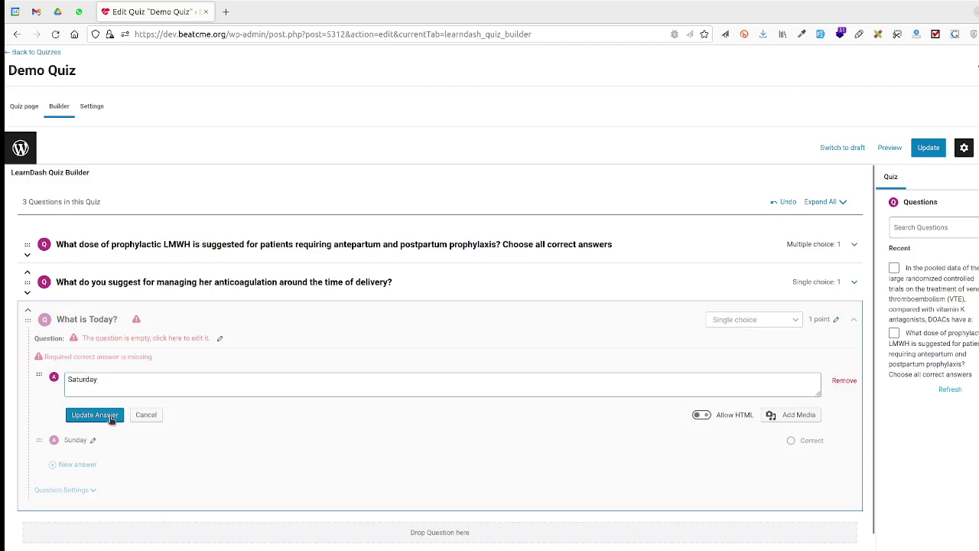
# - Add "Frieday" as the third answer, mark it as the correct one, and save the quiz
pyautogui.click(79, 423)
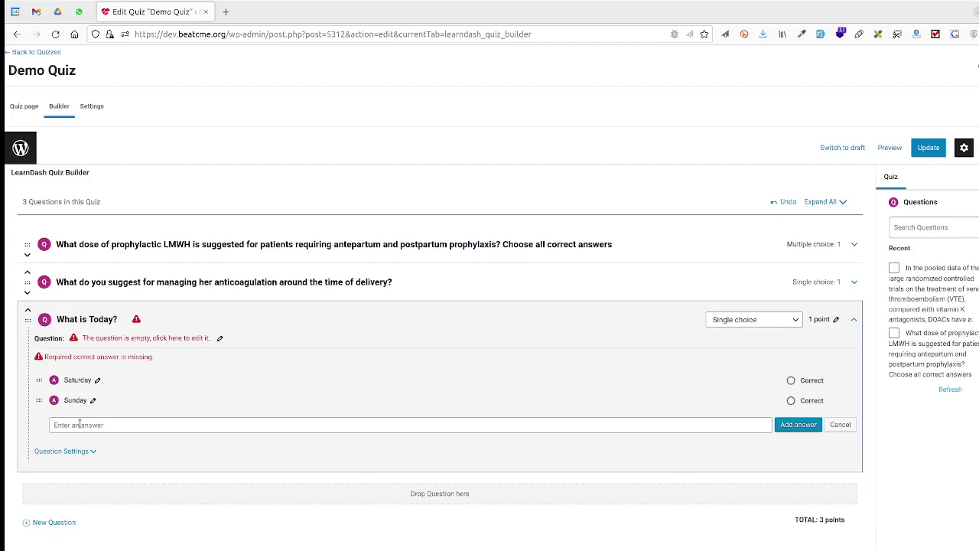
pyautogui.write('Frieday')
pyautogui.click(791, 427)
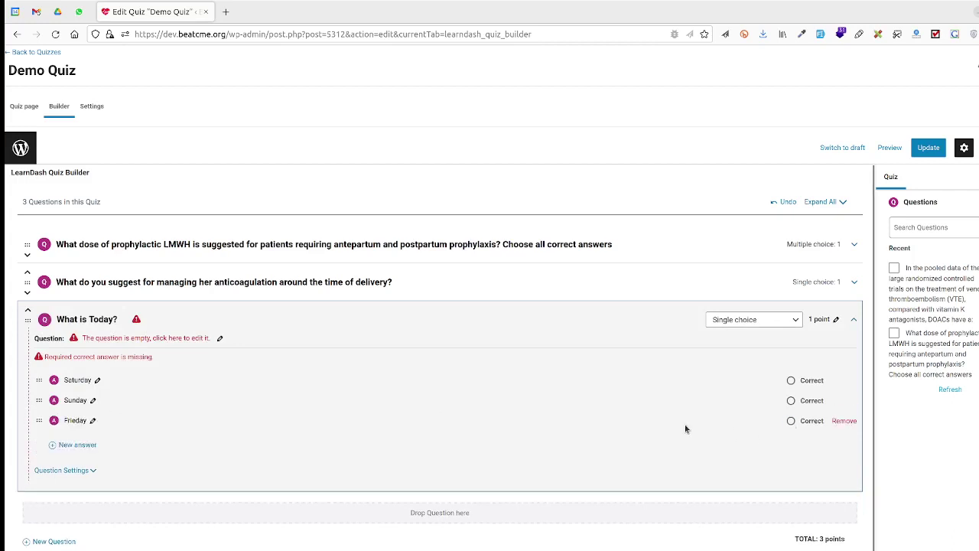
pyautogui.click(791, 421)
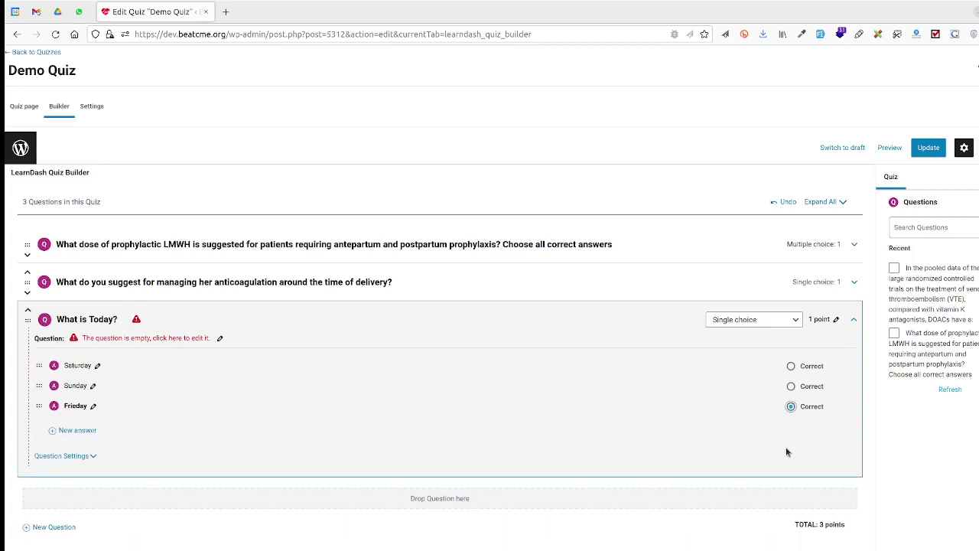
pyautogui.click(920, 152)
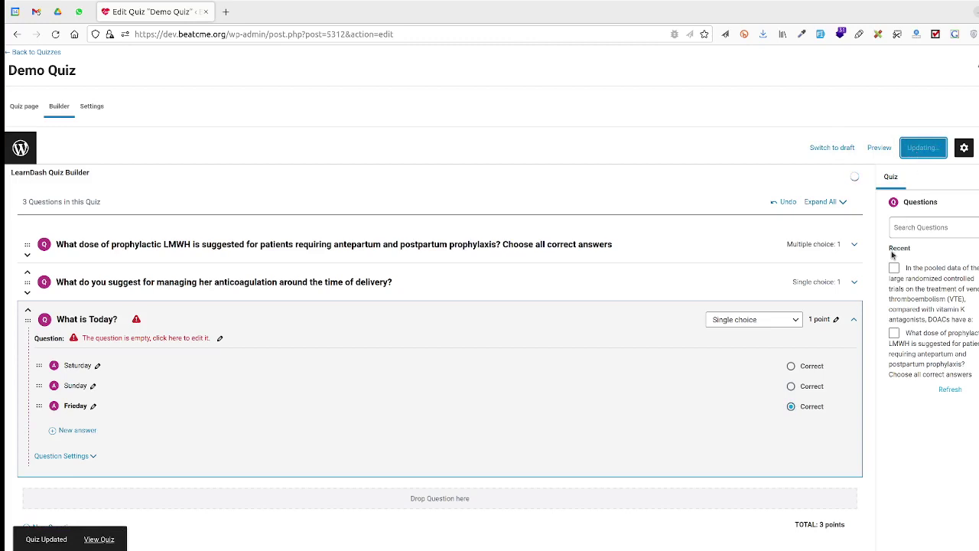
# - Examine the new question's type setting and the answers of the prophylactic LMWH dose question, and save the quiz again
pyautogui.click(781, 321)
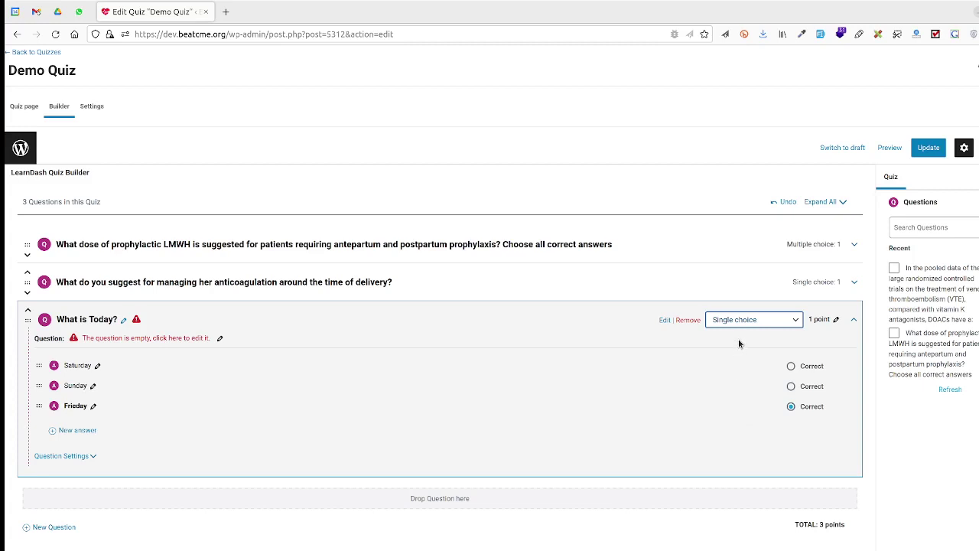
pyautogui.click(856, 245)
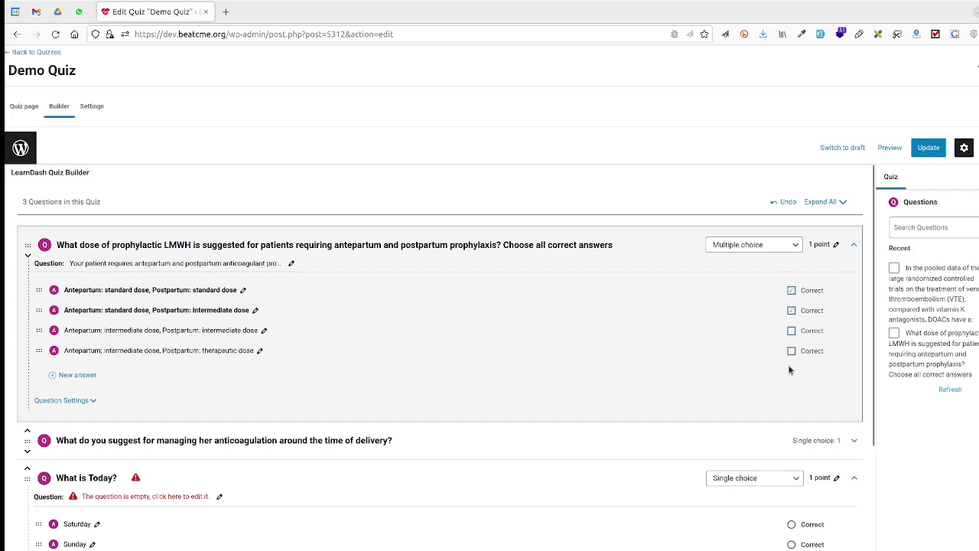
pyautogui.click(935, 151)
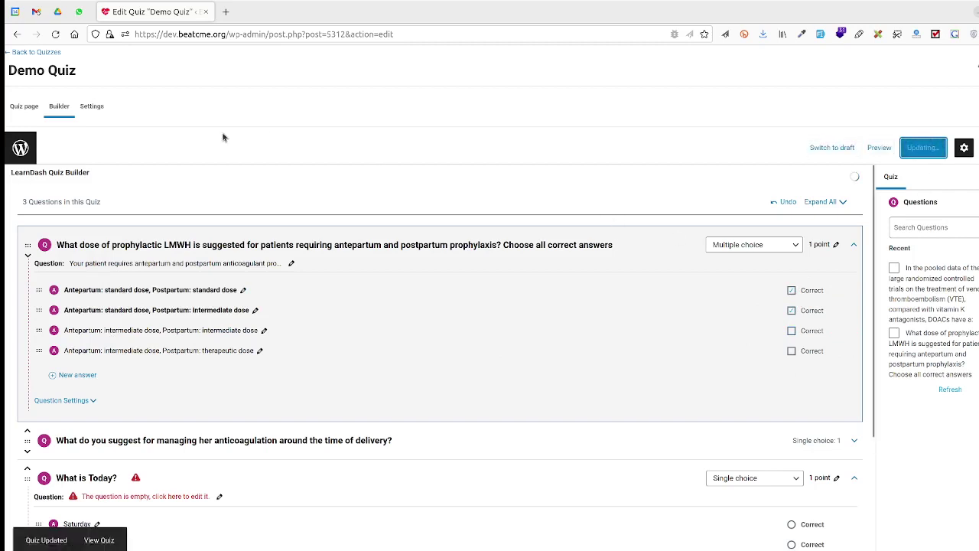
# - Open the Demo Quiz settings and review the access, progression, display and results page options, including the Restart Quiz button
pyautogui.click(90, 109)
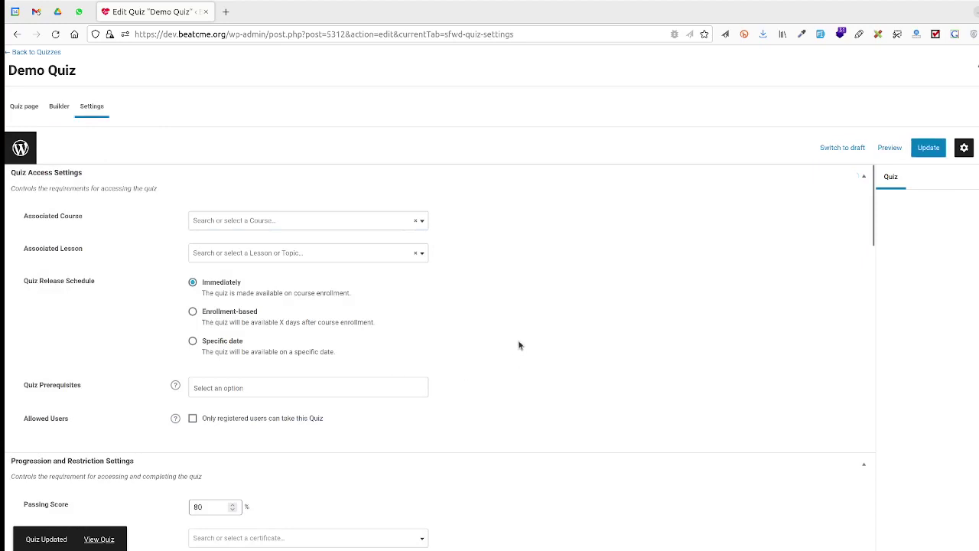
pyautogui.scroll(-3, 519, 345)
pyautogui.scroll(-5, 518, 345)
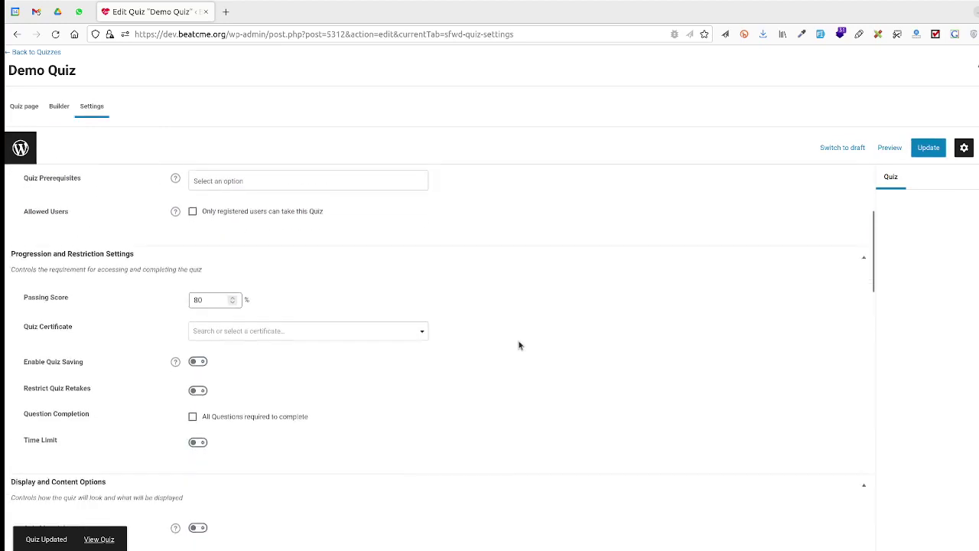
pyautogui.scroll(-1, 519, 345)
pyautogui.scroll(-1, 518, 344)
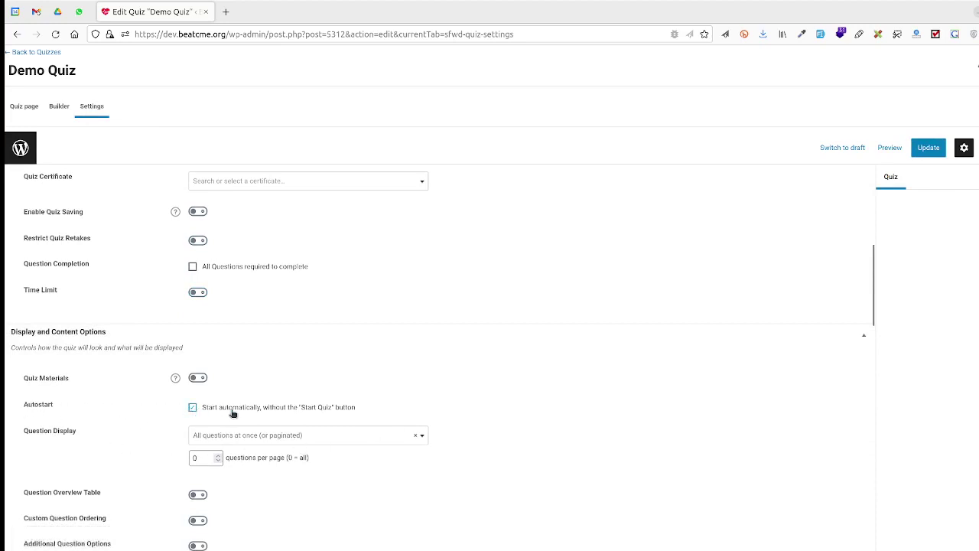
pyautogui.scroll(-5, 455, 415)
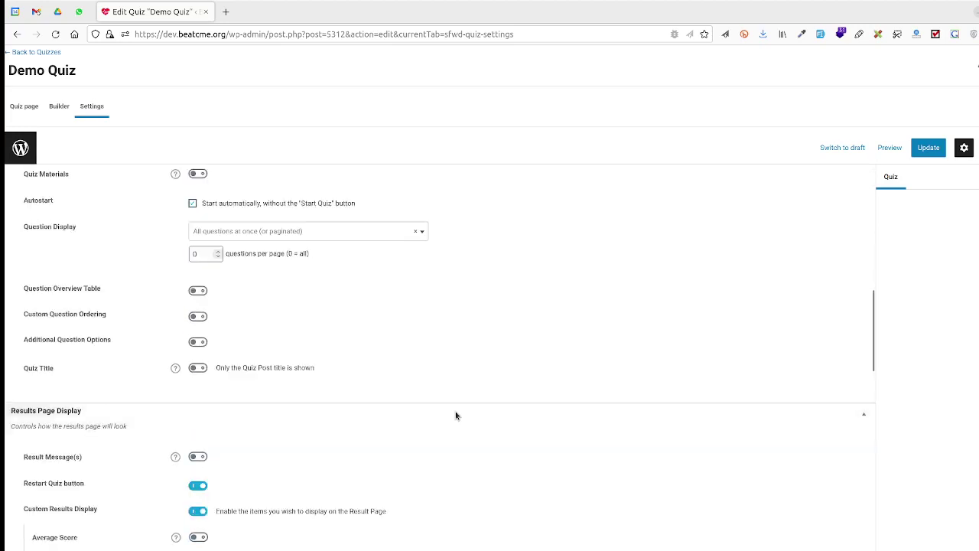
pyautogui.scroll(-2, 455, 415)
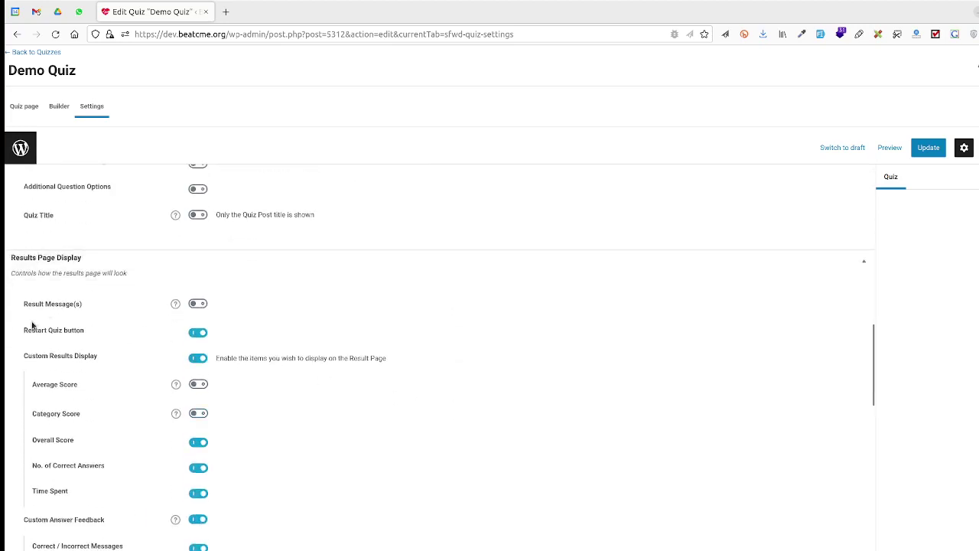
pyautogui.click(198, 333)
pyautogui.scroll(3, 120, 342)
pyautogui.scroll(3, 121, 343)
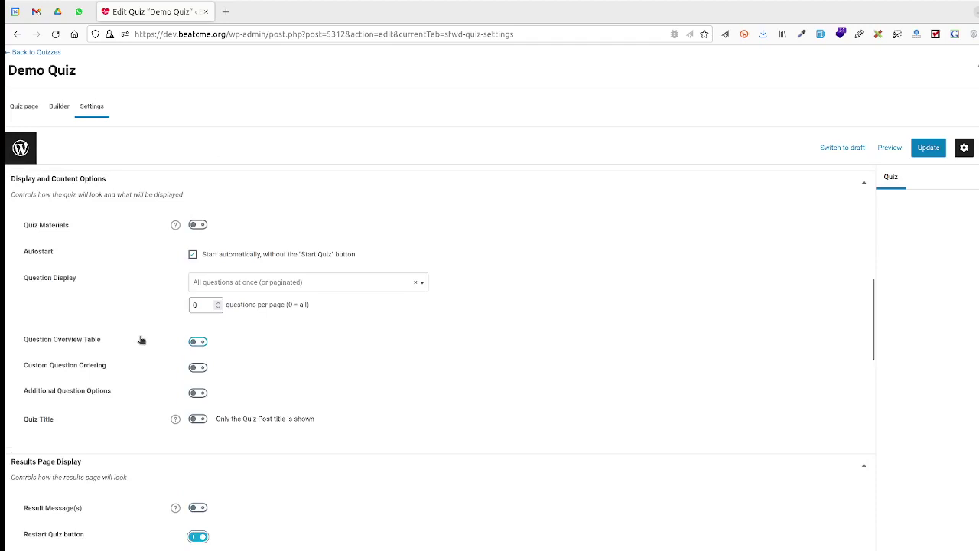
pyautogui.scroll(-1, 140, 339)
pyautogui.scroll(-4, 140, 339)
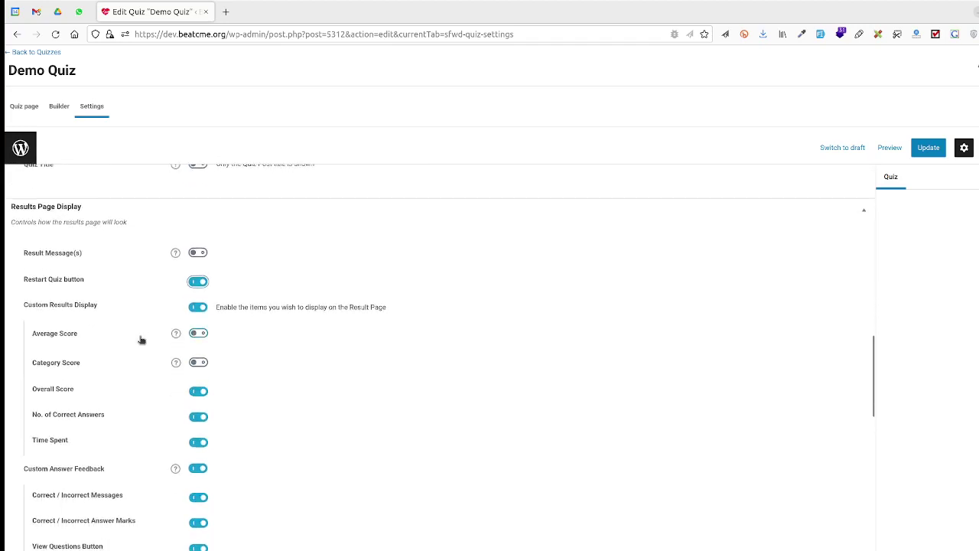
pyautogui.scroll(-2, 140, 339)
pyautogui.scroll(8, 140, 338)
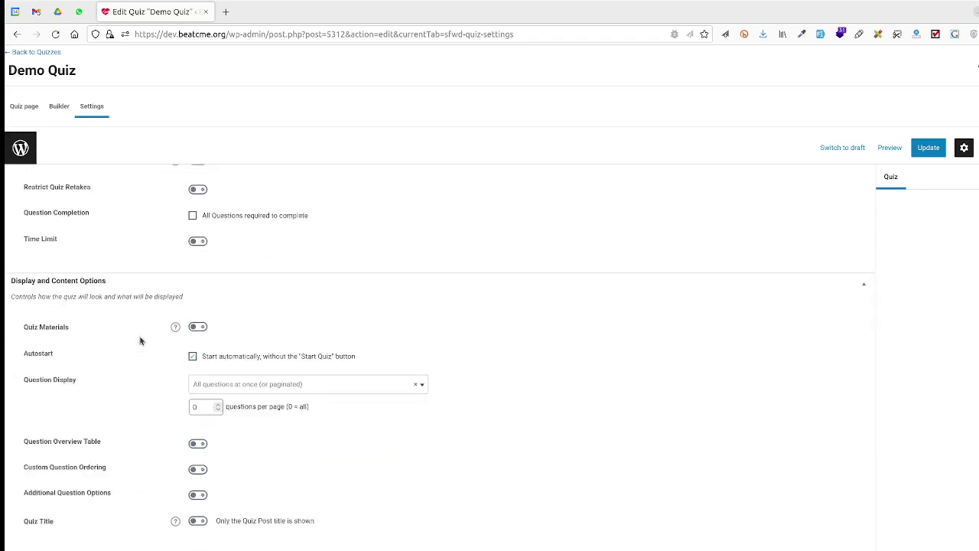
pyautogui.scroll(-8, 140, 341)
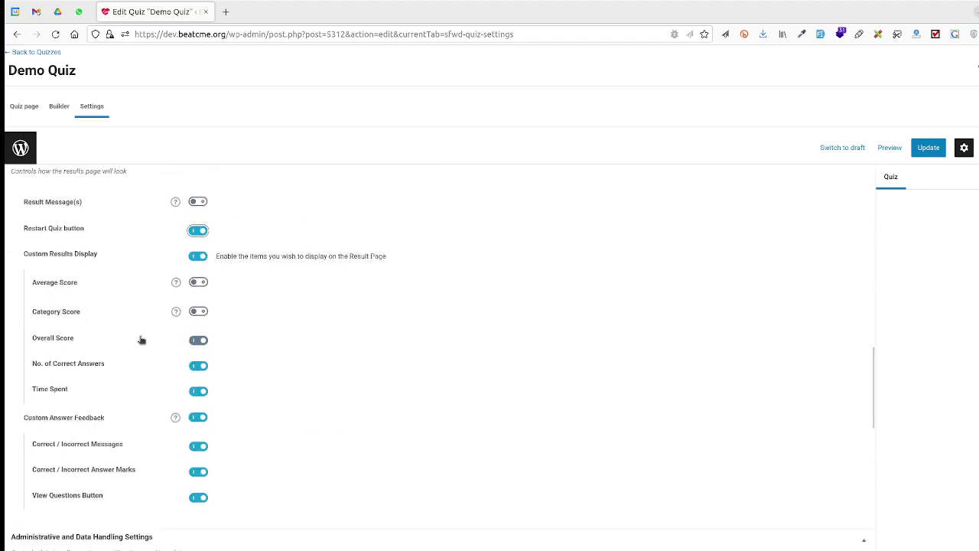
# - Review the Demo Quiz's progression, display, results page, custom field and data handling settings
pyautogui.scroll(-1, 140, 339)
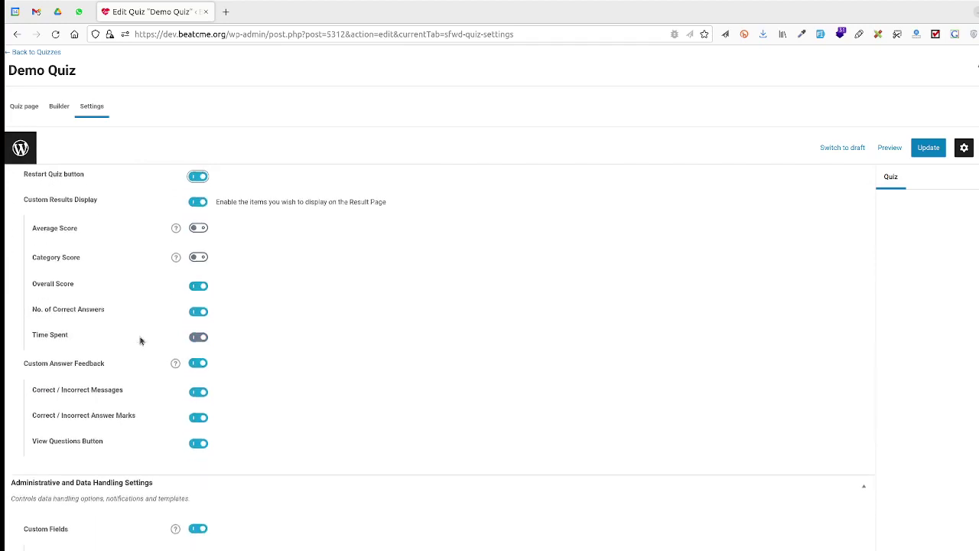
pyautogui.scroll(-2, 140, 339)
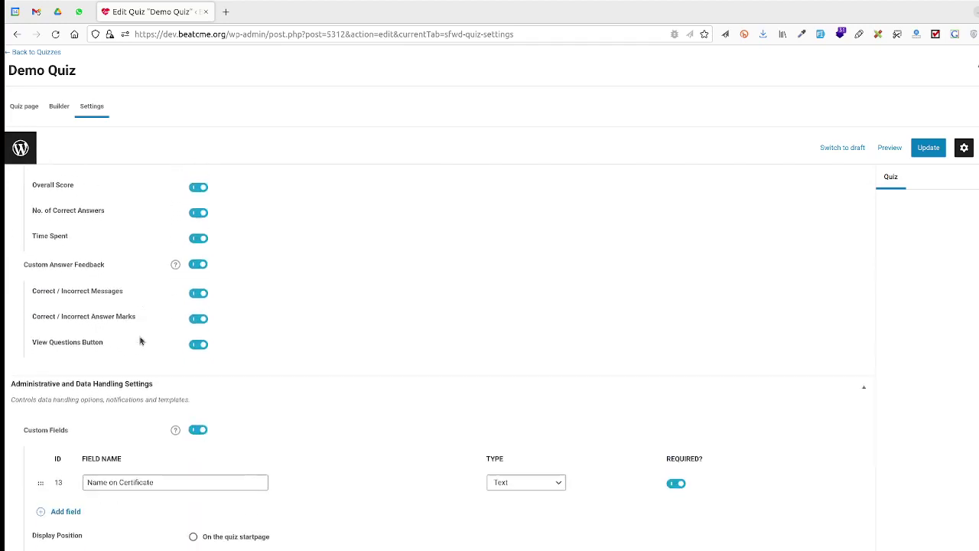
pyautogui.scroll(-6, 140, 341)
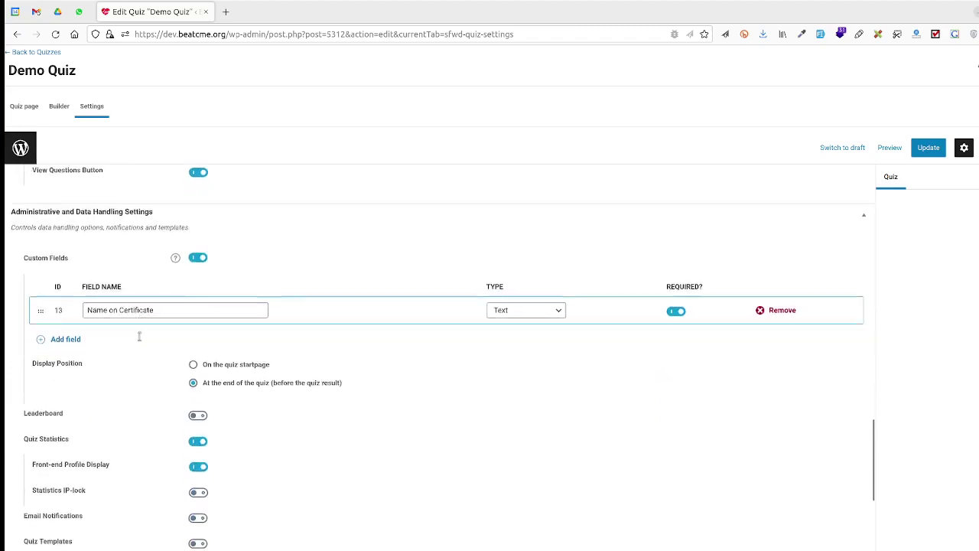
pyautogui.scroll(15, 140, 341)
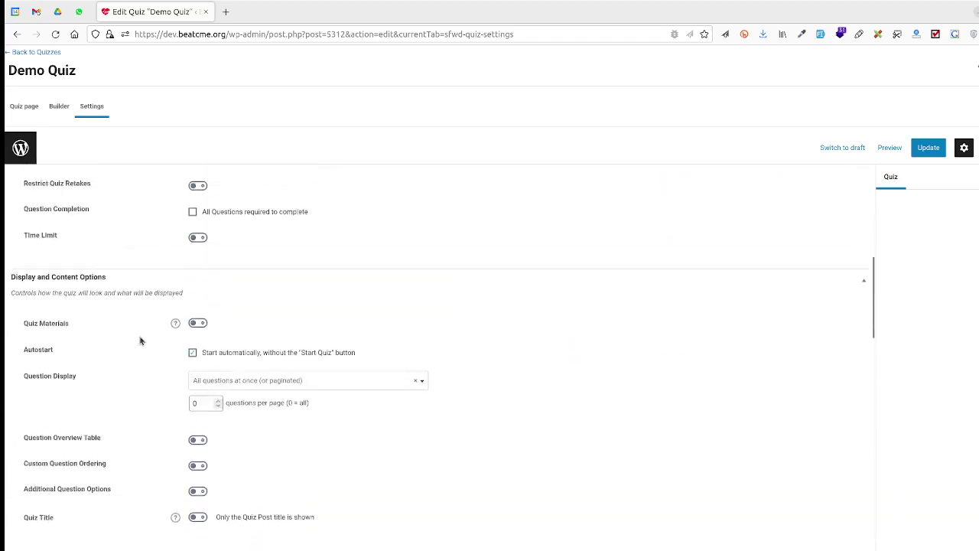
pyautogui.scroll(2, 149, 332)
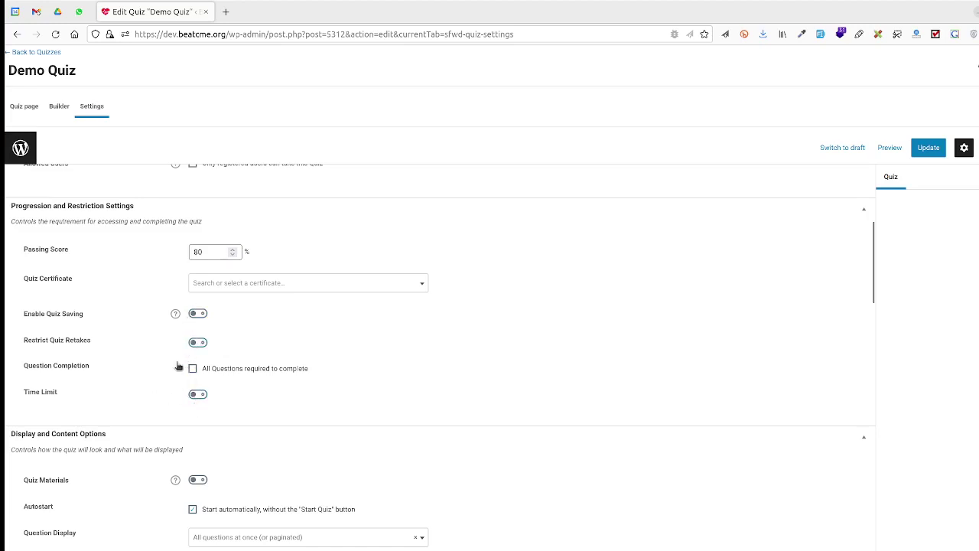
pyautogui.scroll(-3, 176, 369)
pyautogui.scroll(-1, 176, 372)
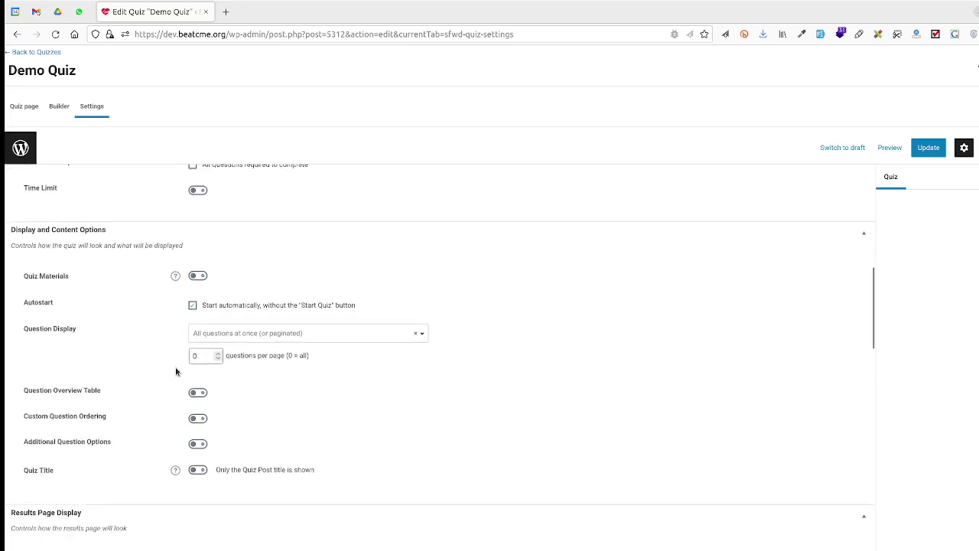
pyautogui.scroll(-1, 176, 372)
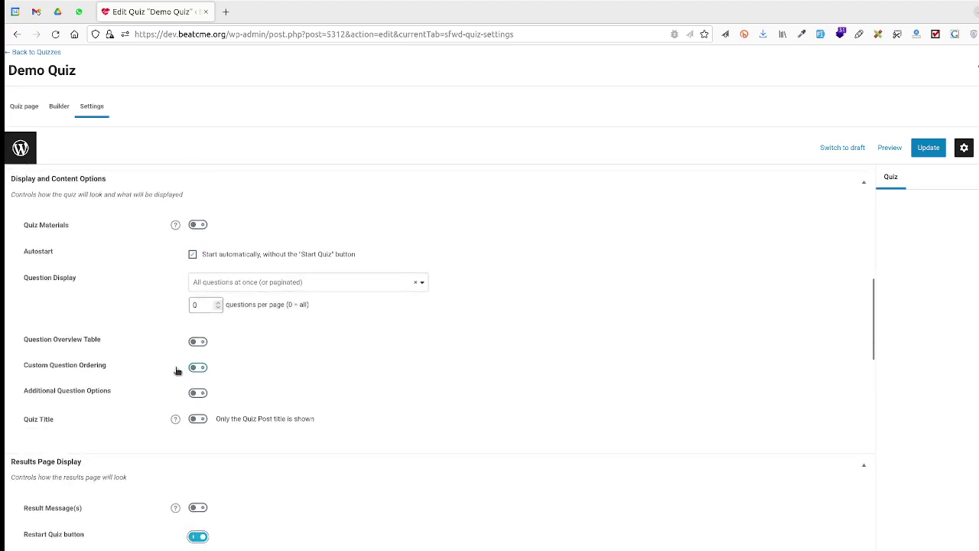
pyautogui.scroll(-3, 176, 371)
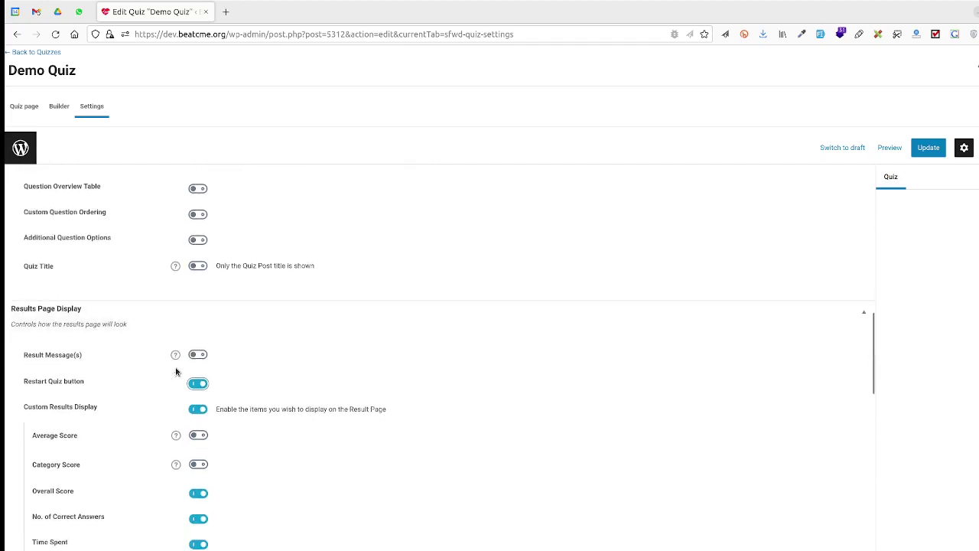
pyautogui.scroll(-1, 176, 372)
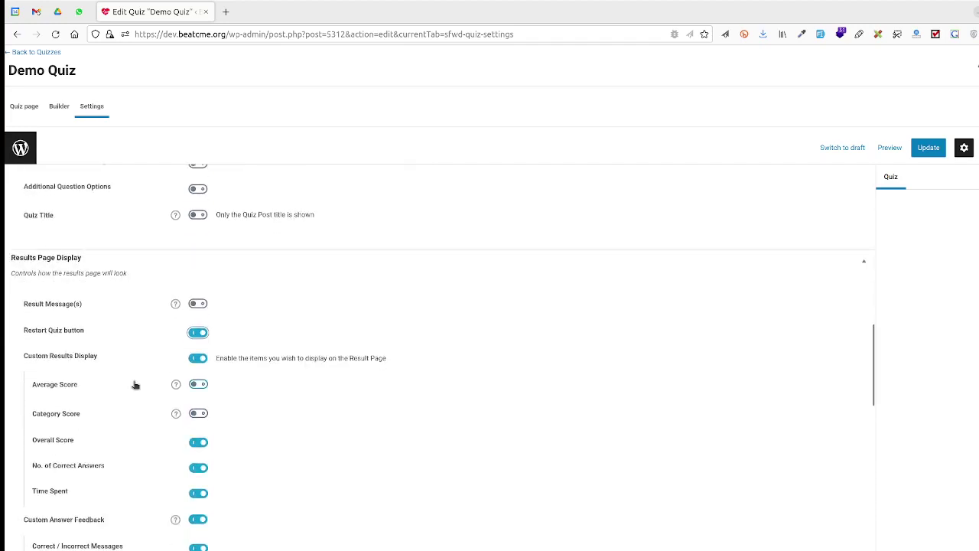
pyautogui.scroll(-1, 135, 385)
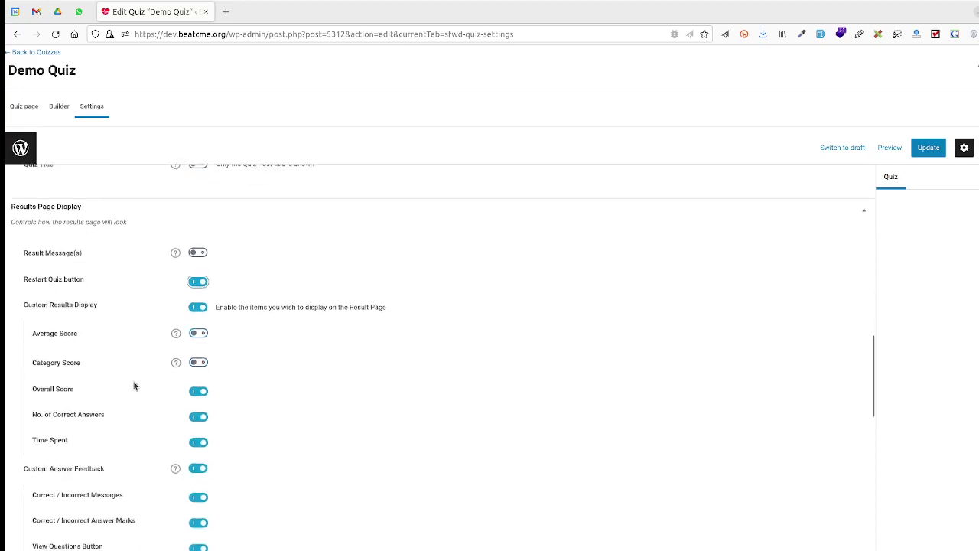
pyautogui.scroll(-1, 133, 386)
pyautogui.scroll(-1, 134, 386)
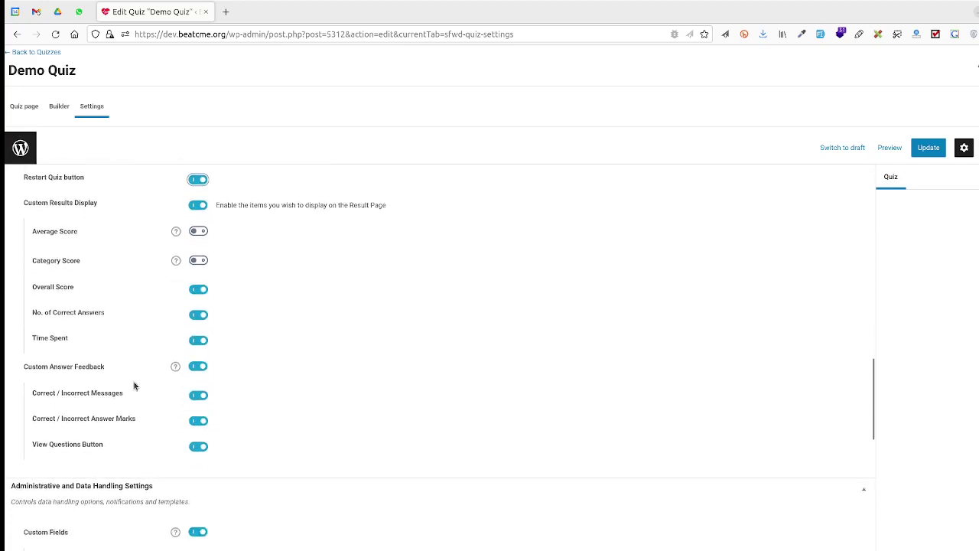
pyautogui.scroll(-6, 134, 385)
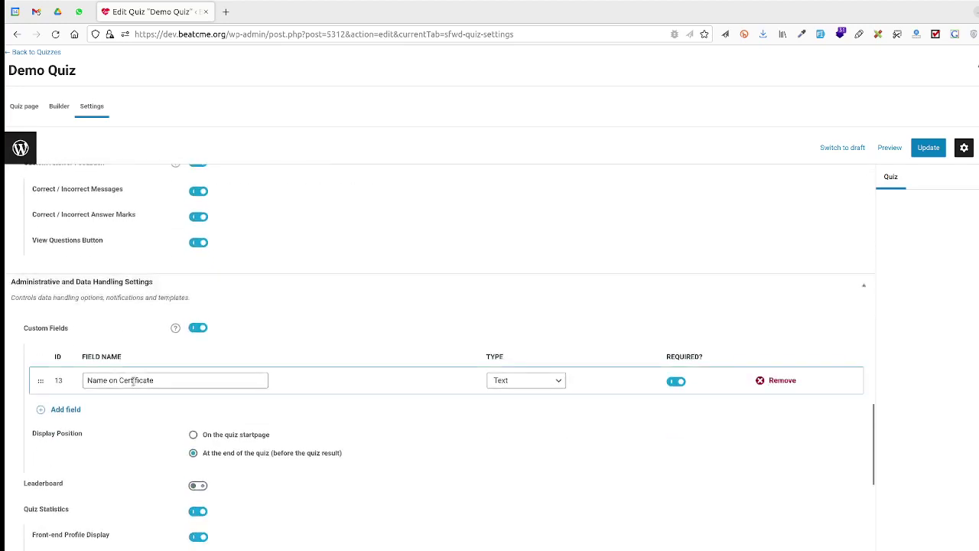
pyautogui.scroll(-2, 134, 385)
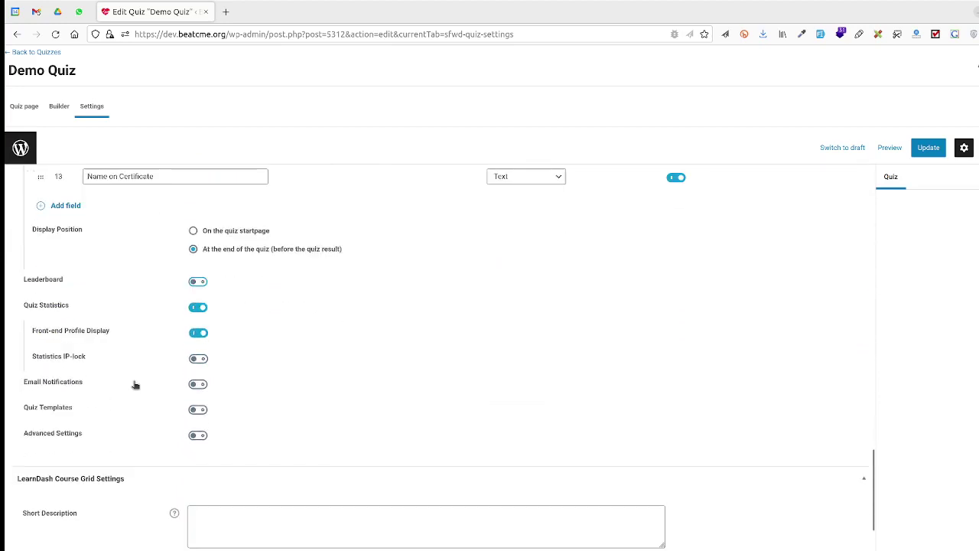
pyautogui.scroll(-3, 134, 385)
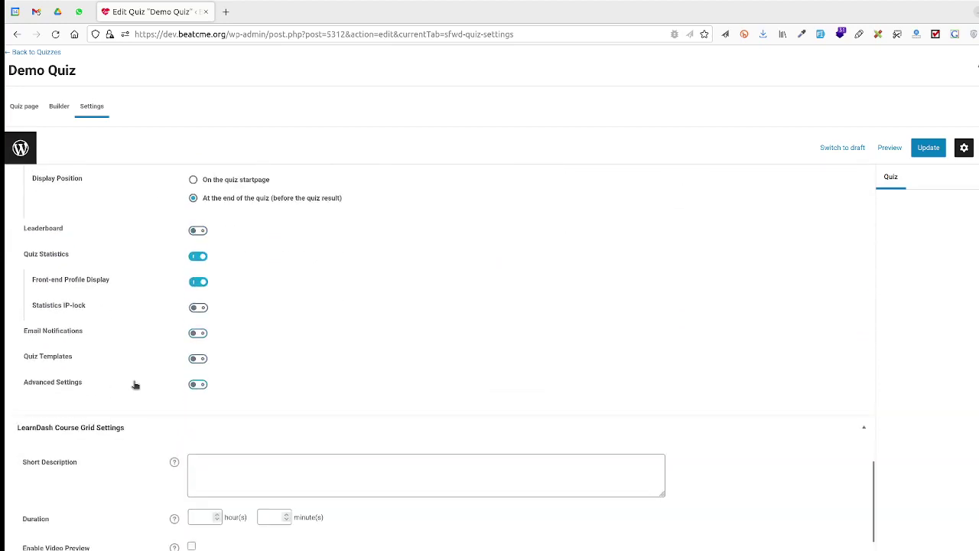
pyautogui.scroll(20, 133, 385)
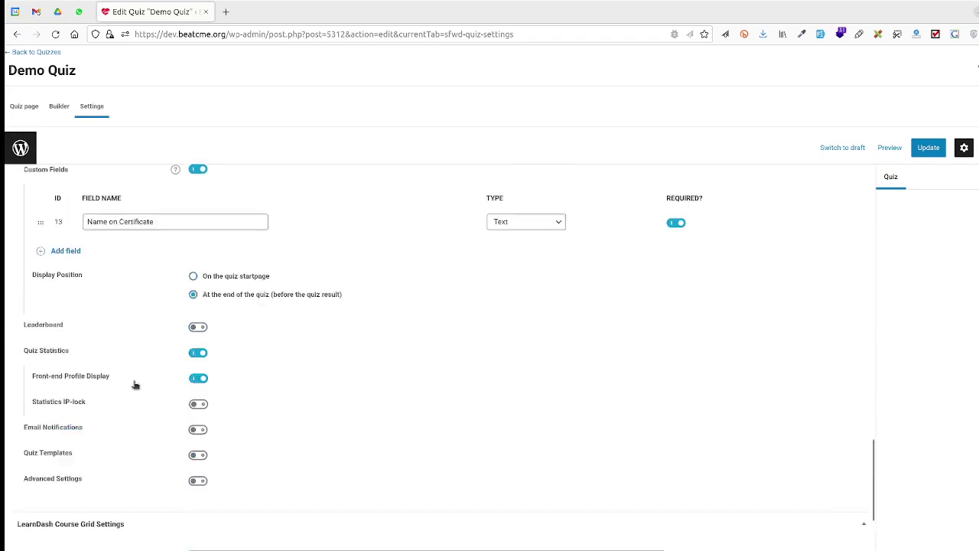
pyautogui.scroll(4, 134, 385)
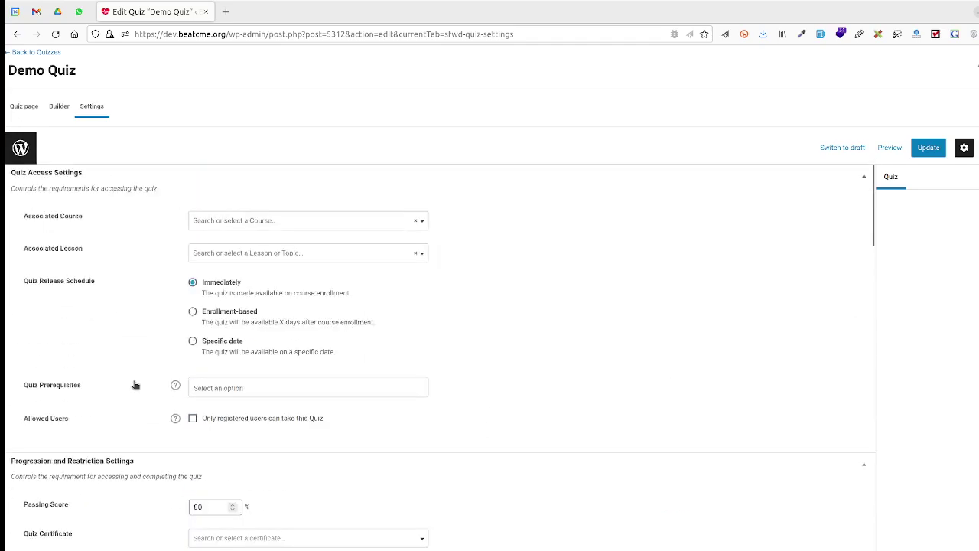
# - Restrict retakes of the Demo Quiz and set the number of retries allowed to 2
pyautogui.scroll(-2, 134, 385)
pyautogui.scroll(-2, 134, 385)
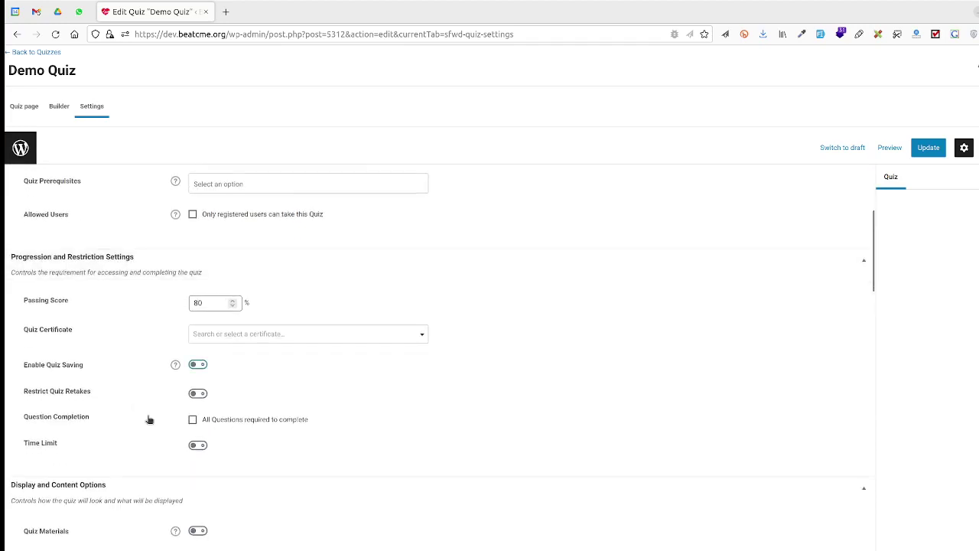
pyautogui.scroll(-1, 149, 419)
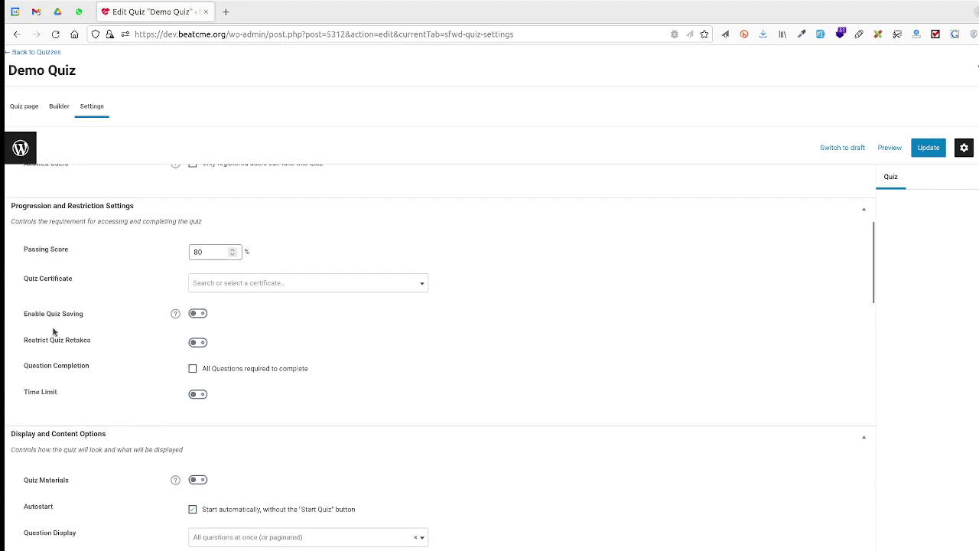
pyautogui.click(197, 343)
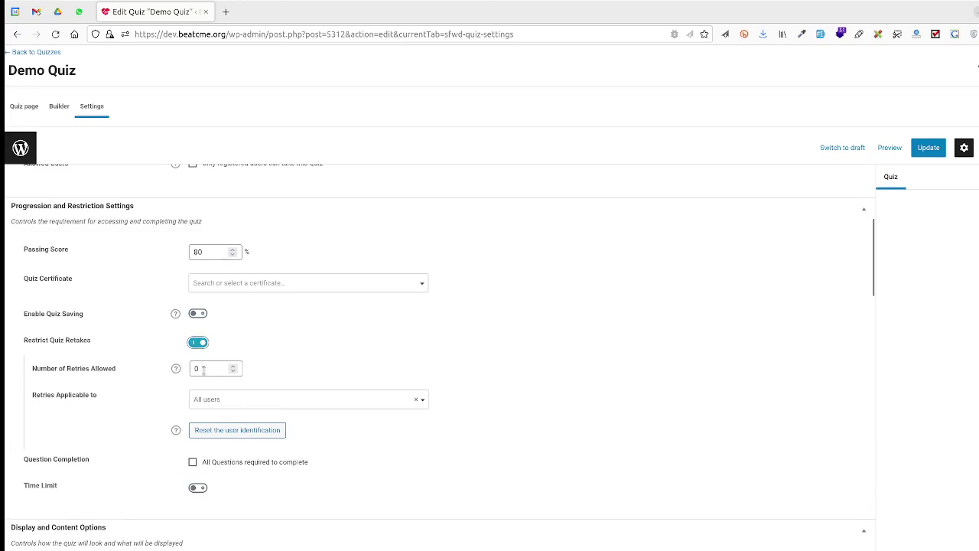
pyautogui.moveTo(204, 370); pyautogui.dragTo(186, 368)
pyautogui.write('2')
# - Look up the ID of the "Name on Certificate" custom field and the quiz's post ID in the page address
pyautogui.scroll(-4, 145, 396)
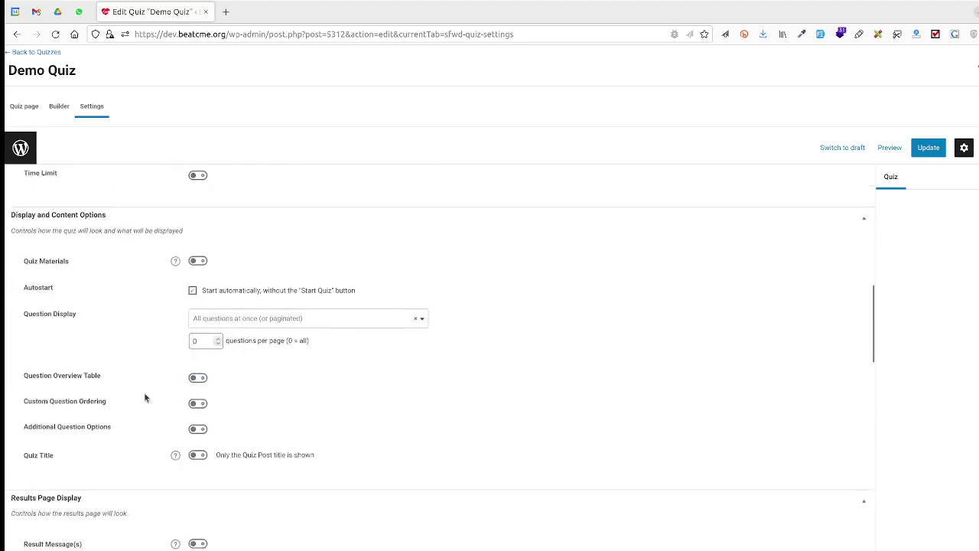
pyautogui.scroll(-8, 144, 397)
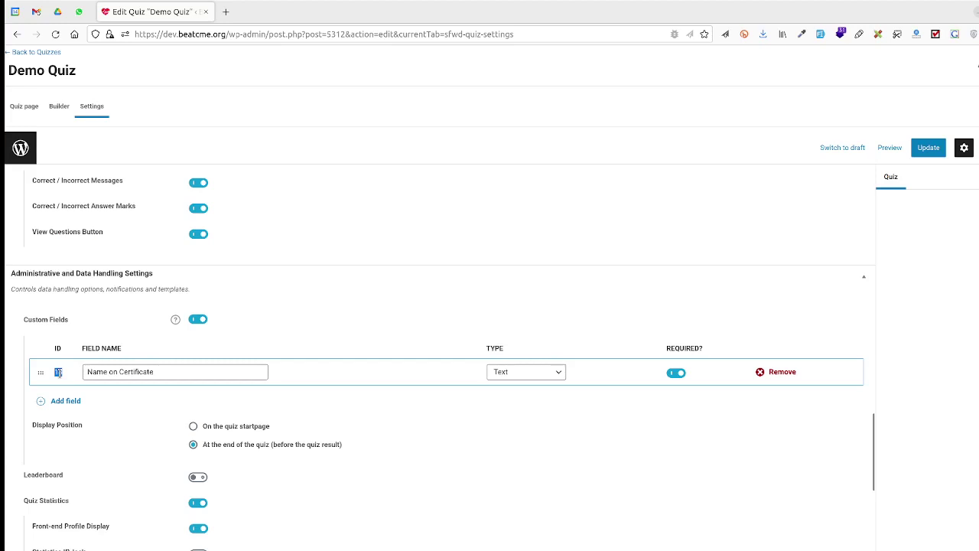
pyautogui.doubleClick(58, 372)
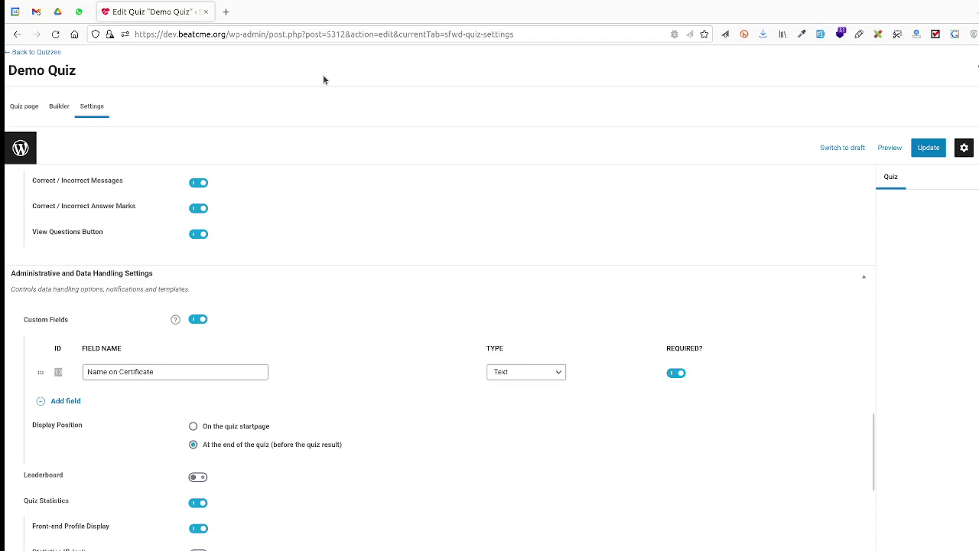
pyautogui.doubleClick(332, 35)
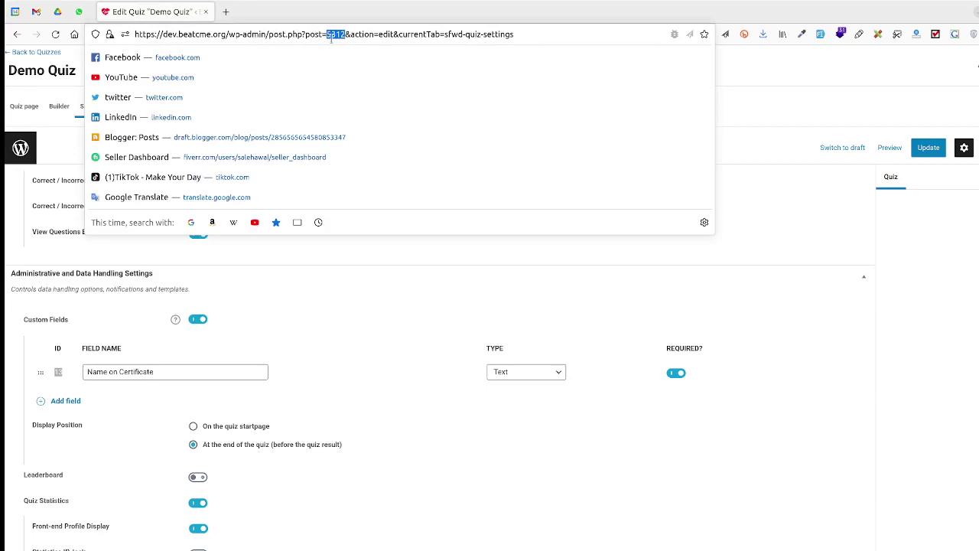
pyautogui.press('Escape')
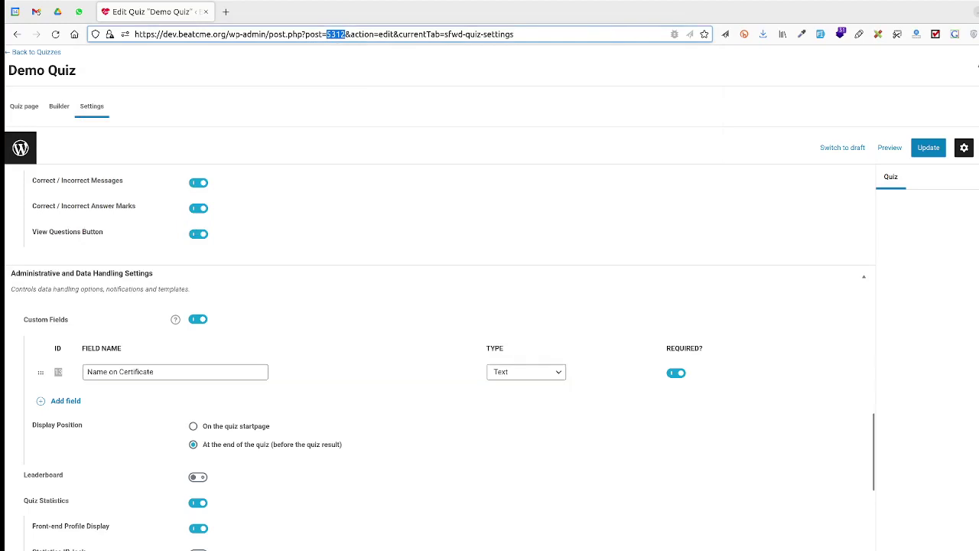
pyautogui.hotkey('alt', 'Tab')
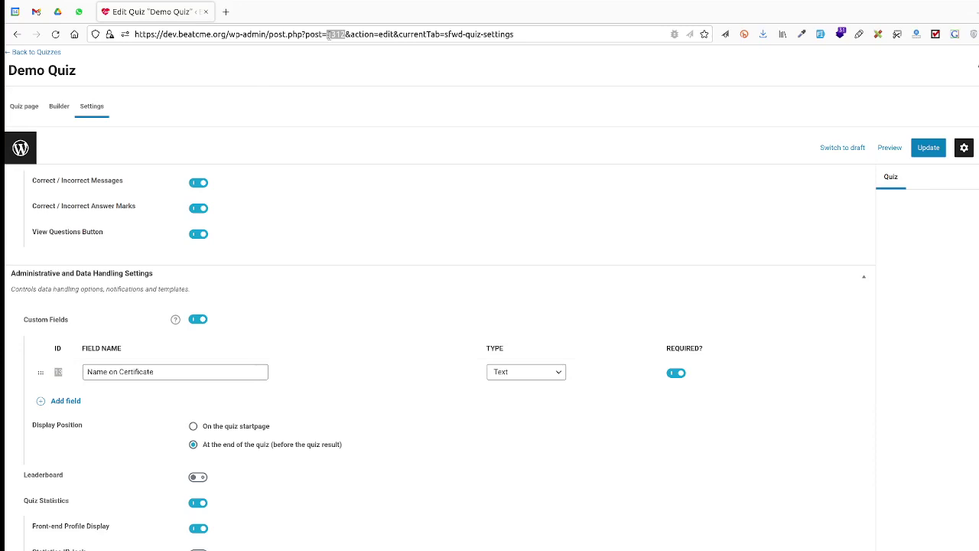
# - Save the updated Demo Quiz settings and, once saving is complete, return to the quizzes list
pyautogui.click(921, 150)
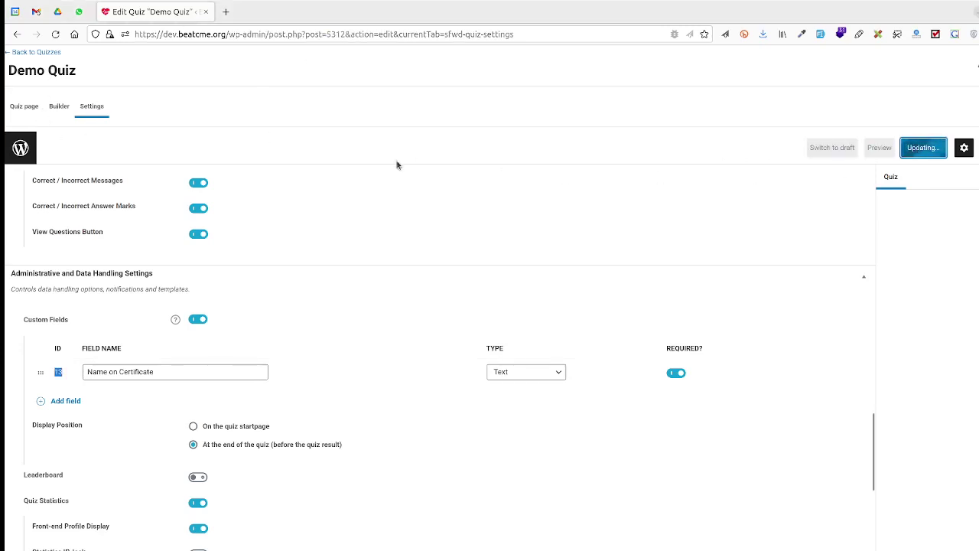
pyautogui.click(31, 54)
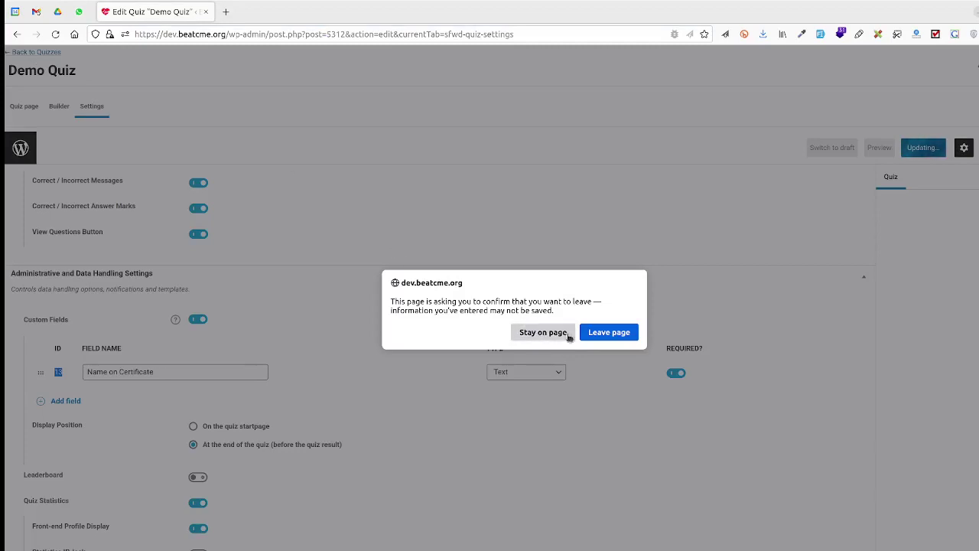
pyautogui.click(544, 332)
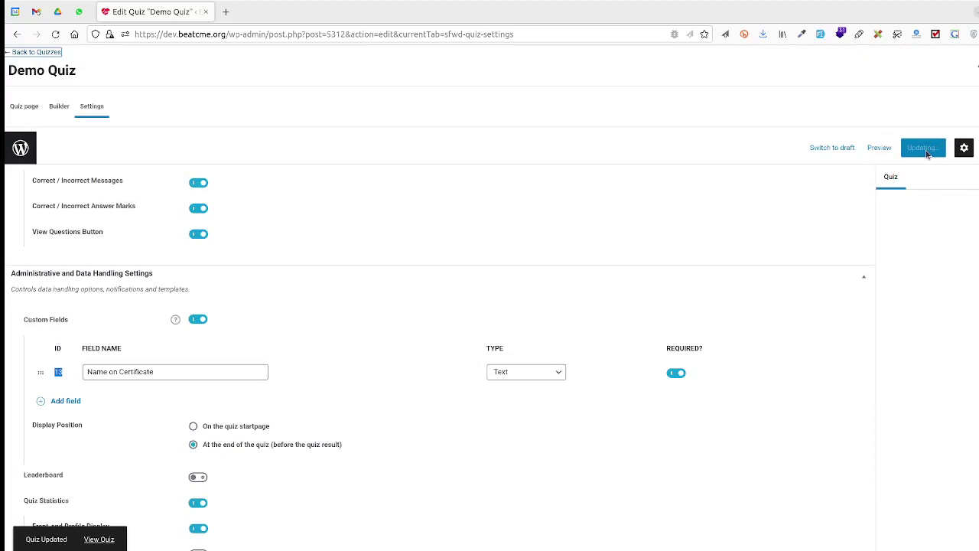
pyautogui.click(55, 53)
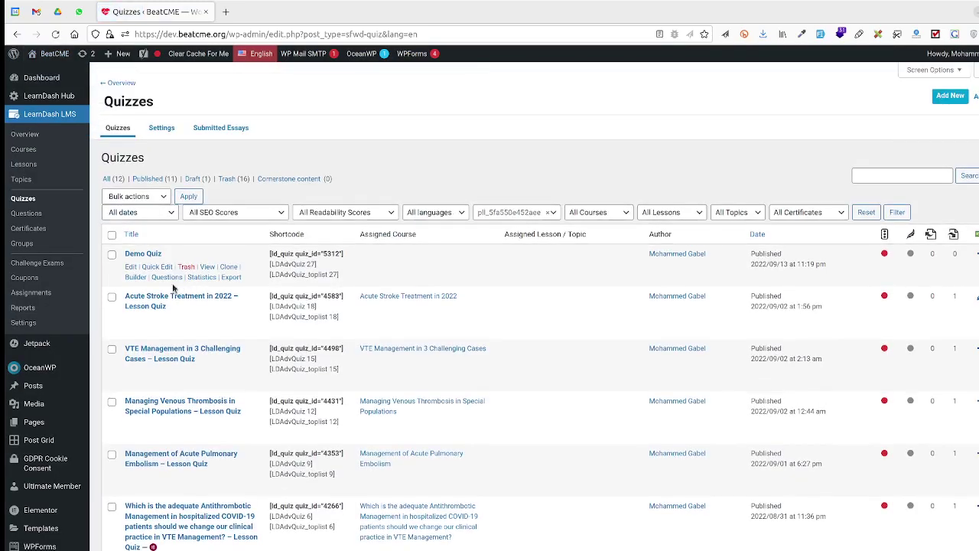
# - Open the Demo Certificate for editing from the LearnDash certificates list and reload its editor
pyautogui.click(38, 230)
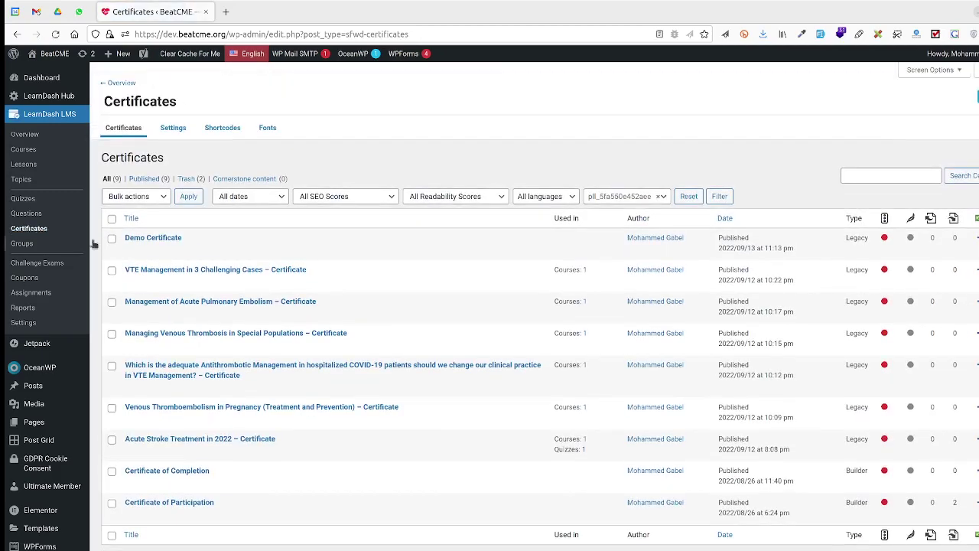
pyautogui.click(110, 196)
pyautogui.click(131, 251)
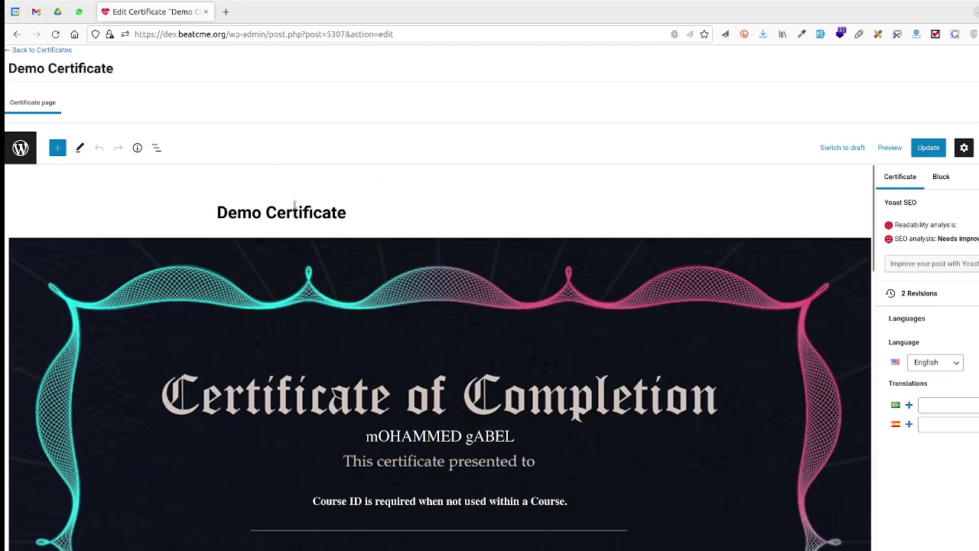
pyautogui.press('F5')
# - Set the Custom Field ID of the certificate's LearnDash Quiz Info name block to 13
pyautogui.click(520, 441)
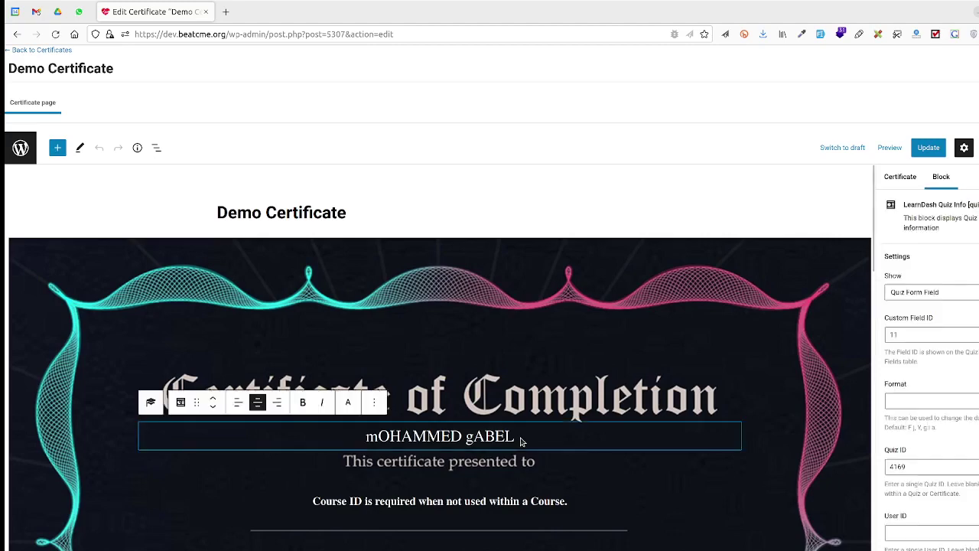
pyautogui.scroll(-3, 520, 441)
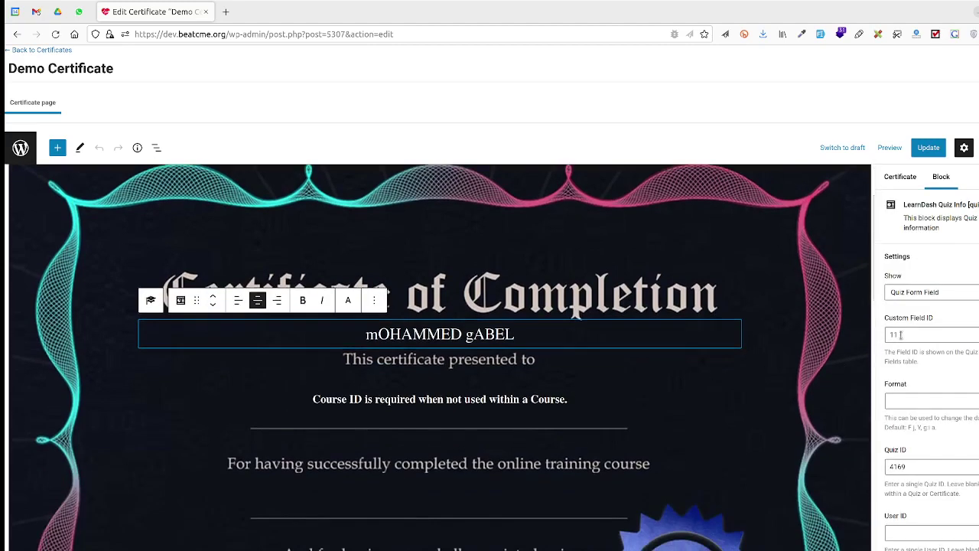
pyautogui.moveTo(901, 335); pyautogui.dragTo(875, 332)
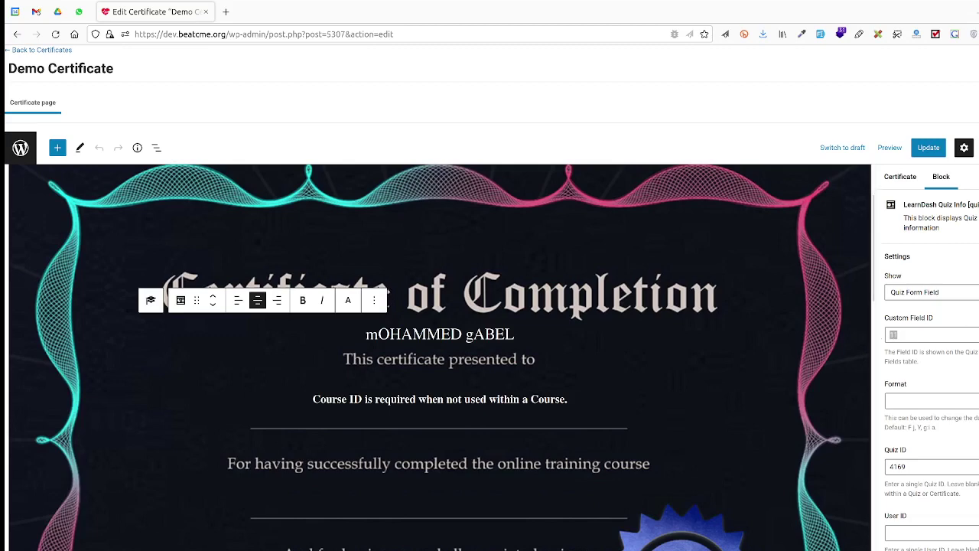
pyautogui.hotkey('alt', 'Tab')
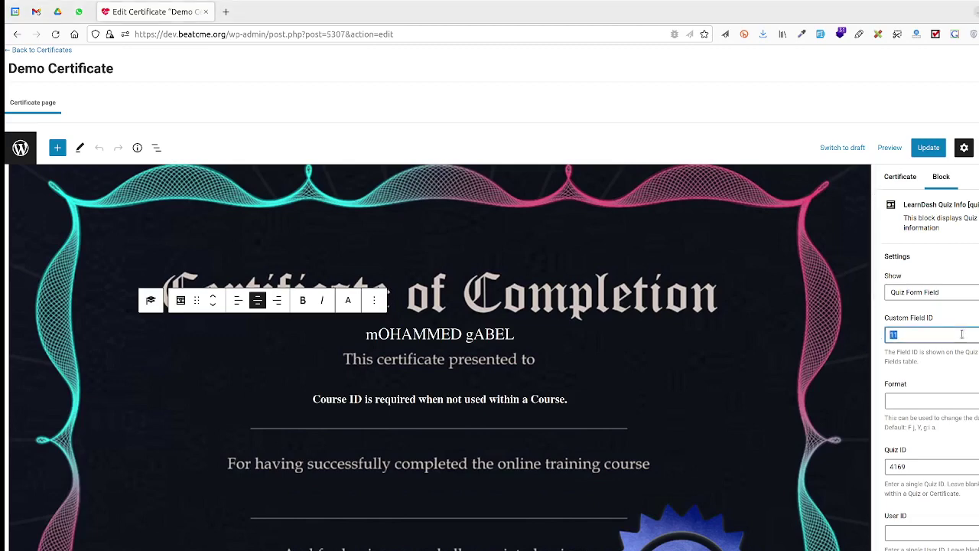
pyautogui.write('13')
# - Enter 5312 as the name block's Format value and update the Demo Certificate
pyautogui.click(919, 398)
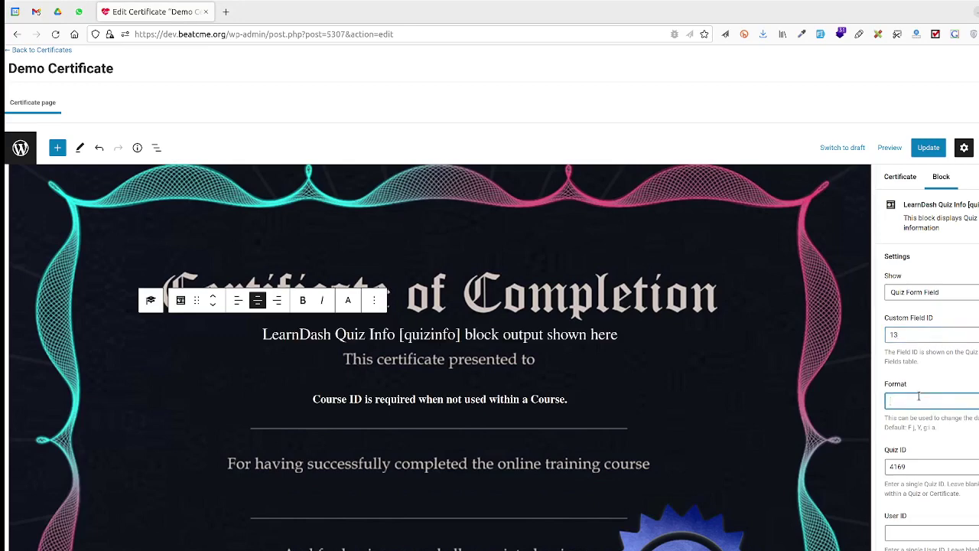
pyautogui.write('531')
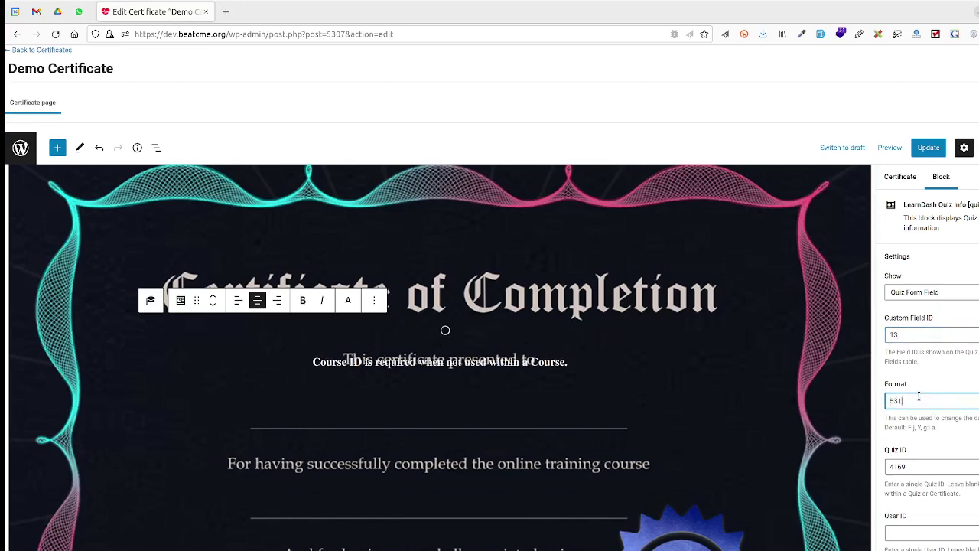
pyautogui.write('2')
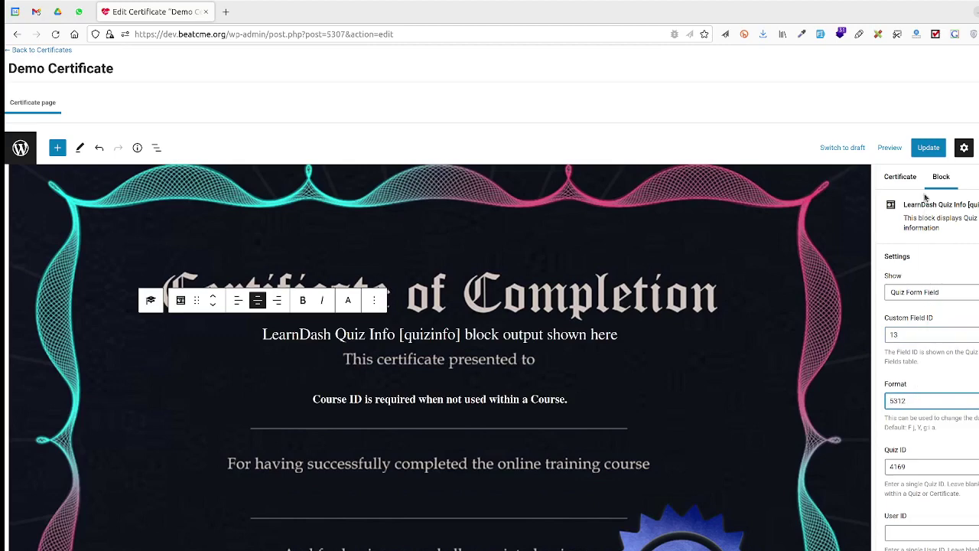
pyautogui.click(926, 148)
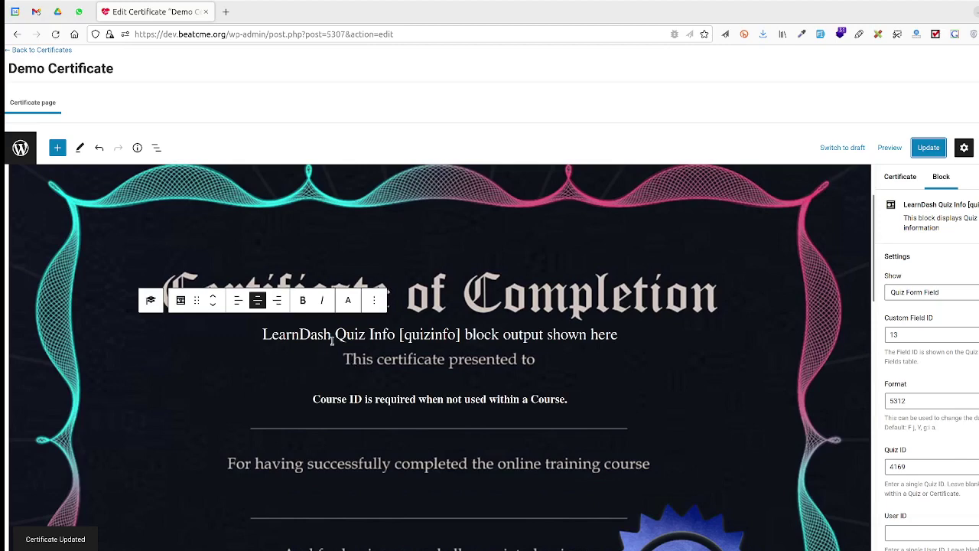
# - Go to the LearnDash courses list, clone "Venous Thromboembolism in Pregnancy (Treatment and Prevention)" and refresh the list
pyautogui.click(39, 51)
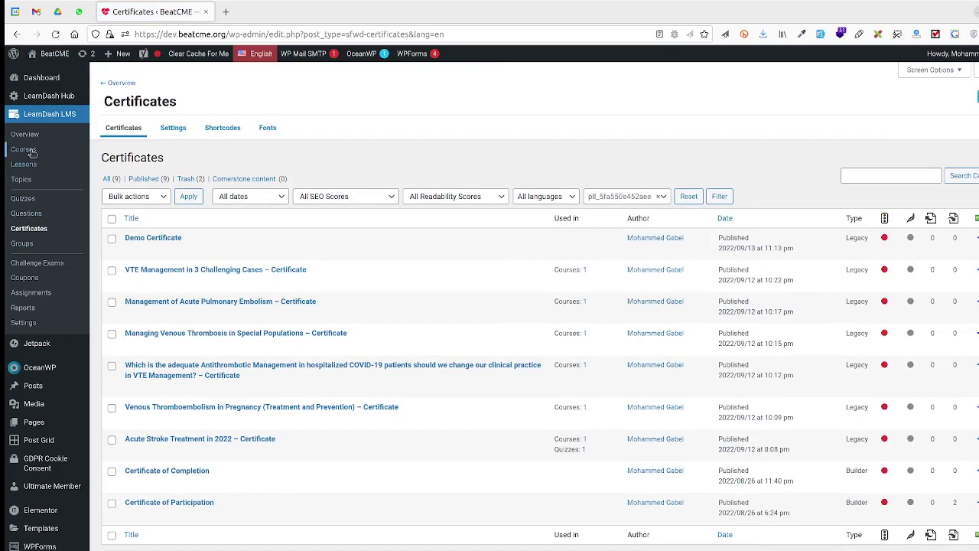
pyautogui.click(31, 153)
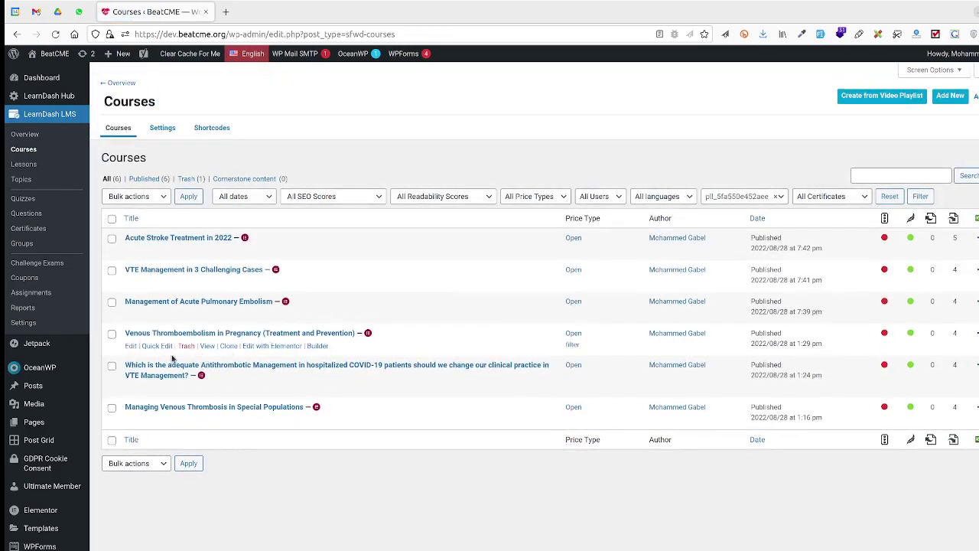
pyautogui.click(228, 345)
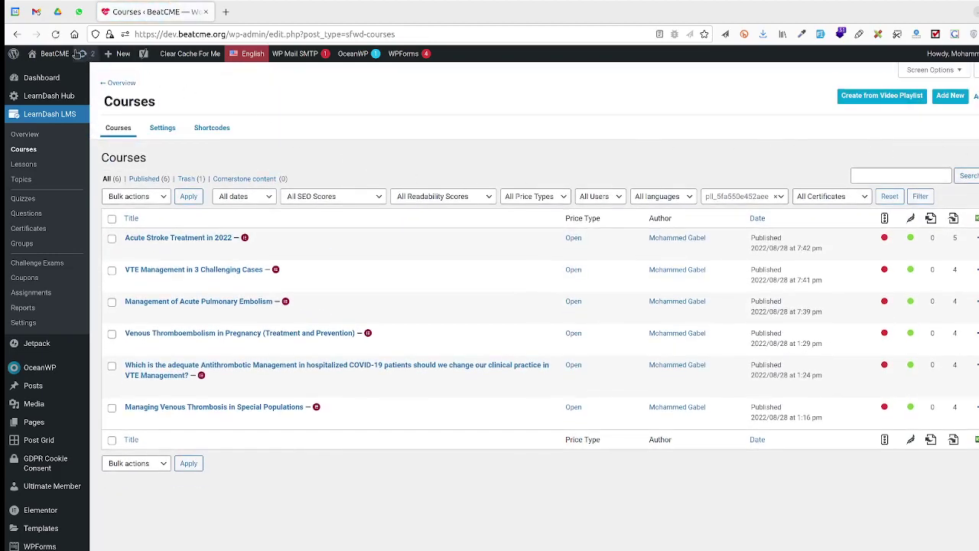
pyautogui.click(56, 35)
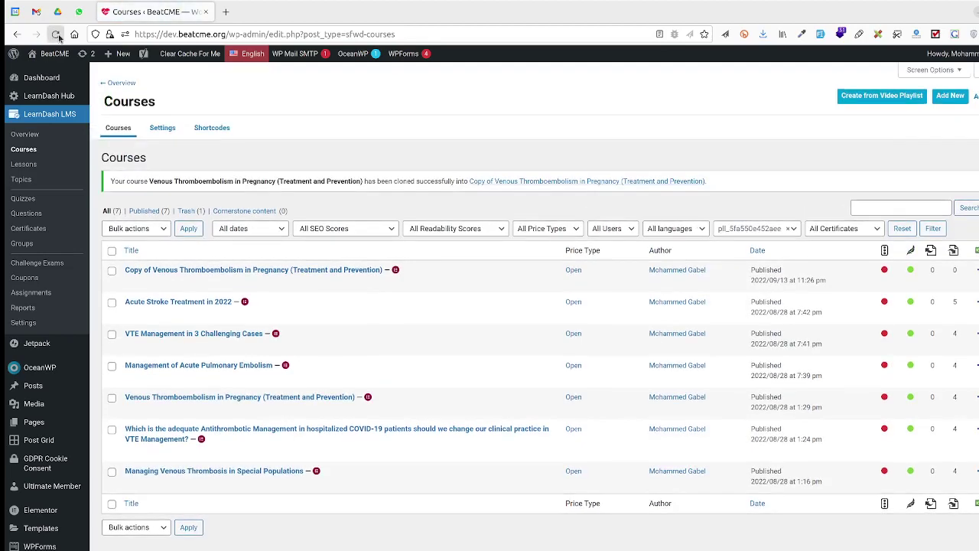
# - Change the cloned course's title to "Demo Course" in its quick edit form
pyautogui.moveTo(138, 283)
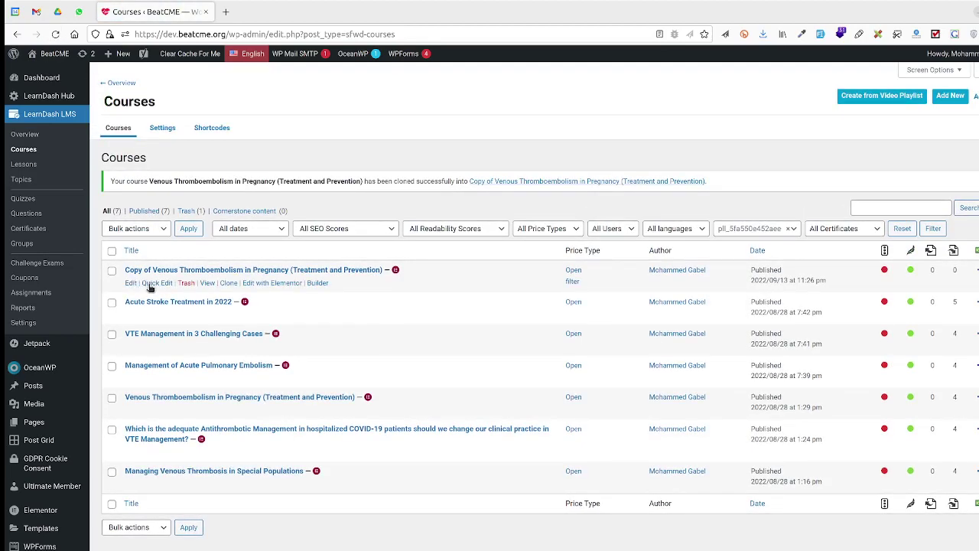
pyautogui.click(152, 283)
pyautogui.tripleClick(196, 291)
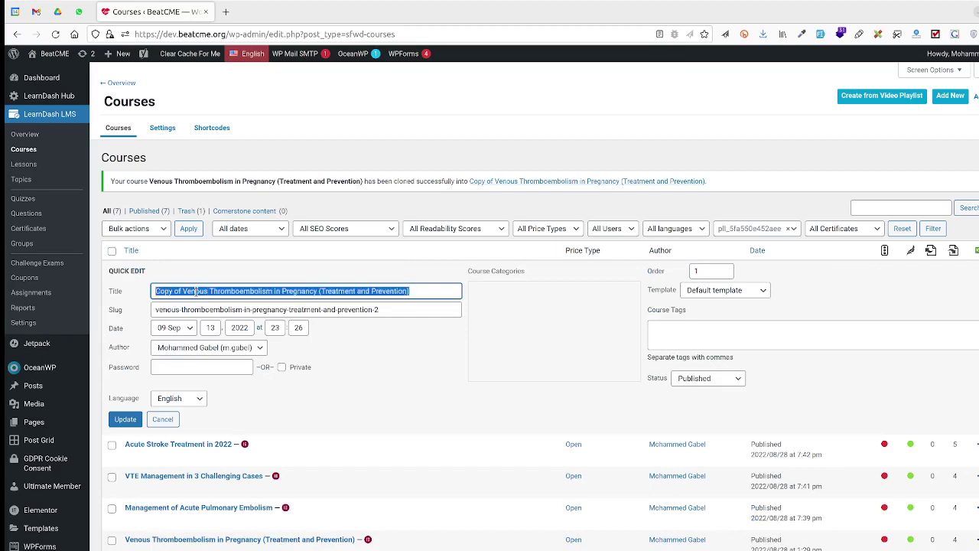
pyautogui.write('Demo')
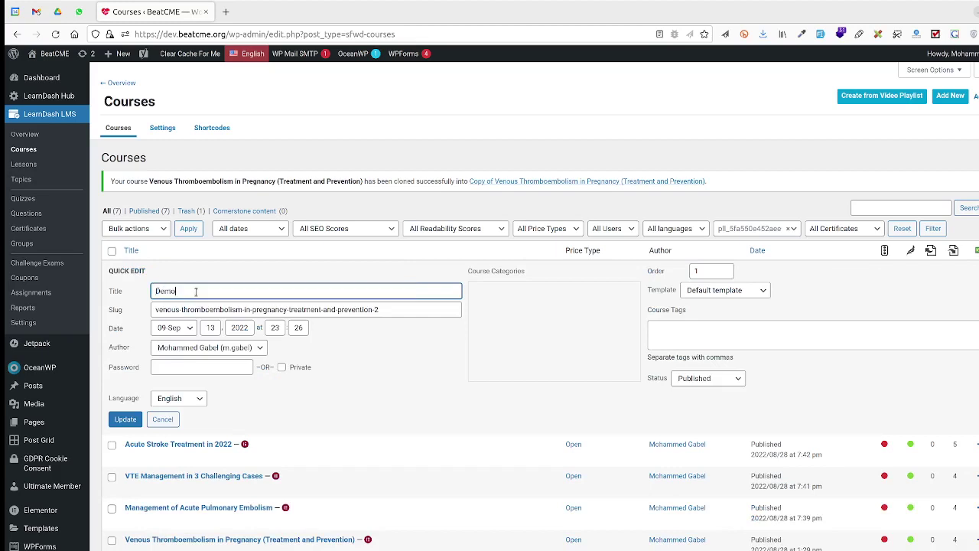
pyautogui.write(' Course')
# - Copy the title "Demo Course" into the course's slug, update it, and recheck the saved quick edit values
pyautogui.tripleClick(175, 291)
pyautogui.hotkey('ctrl', 'c')
pyautogui.tripleClick(213, 310)
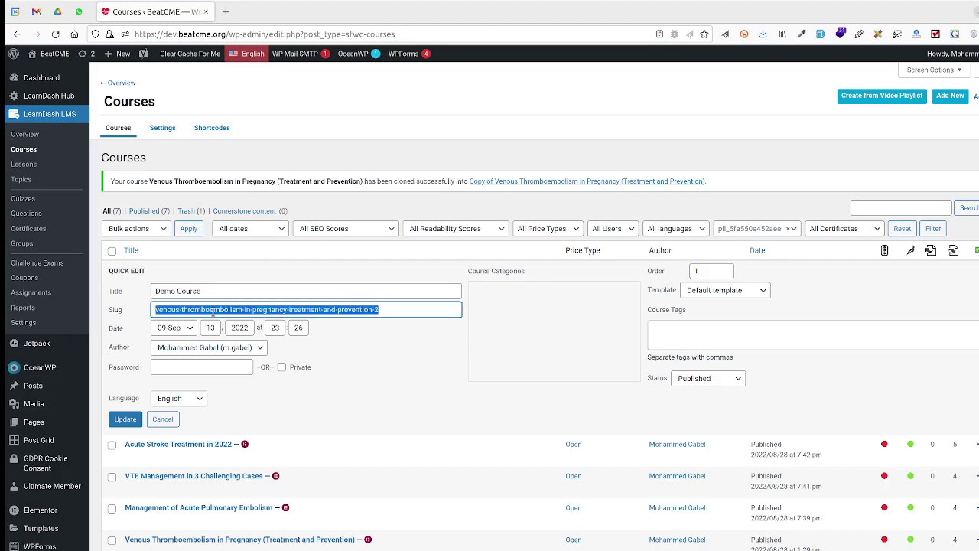
pyautogui.hotkey('ctrl', 'v')
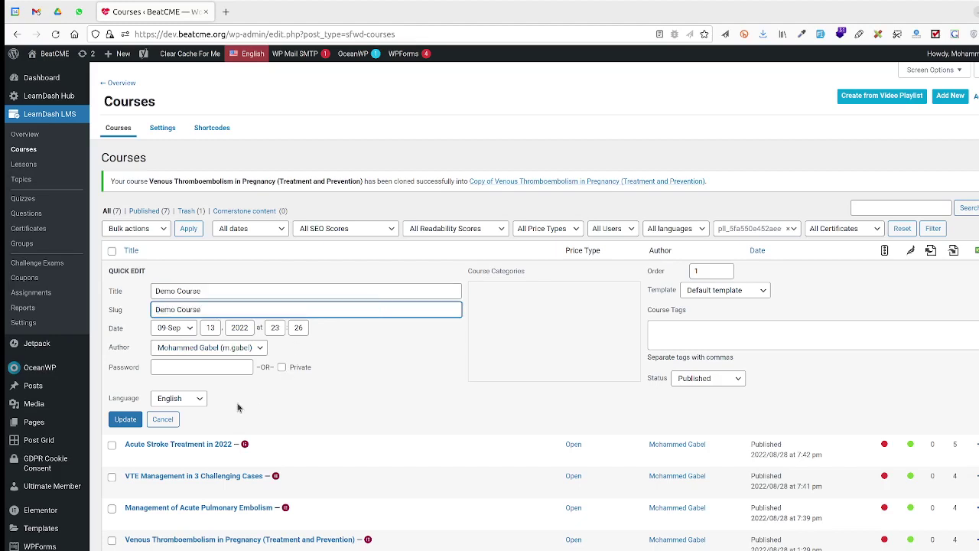
pyautogui.click(137, 420)
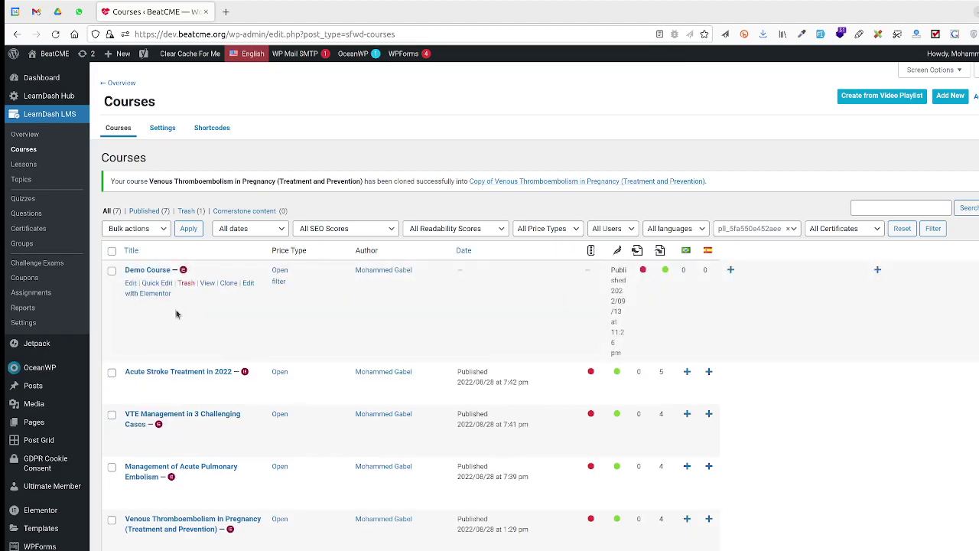
pyautogui.click(157, 283)
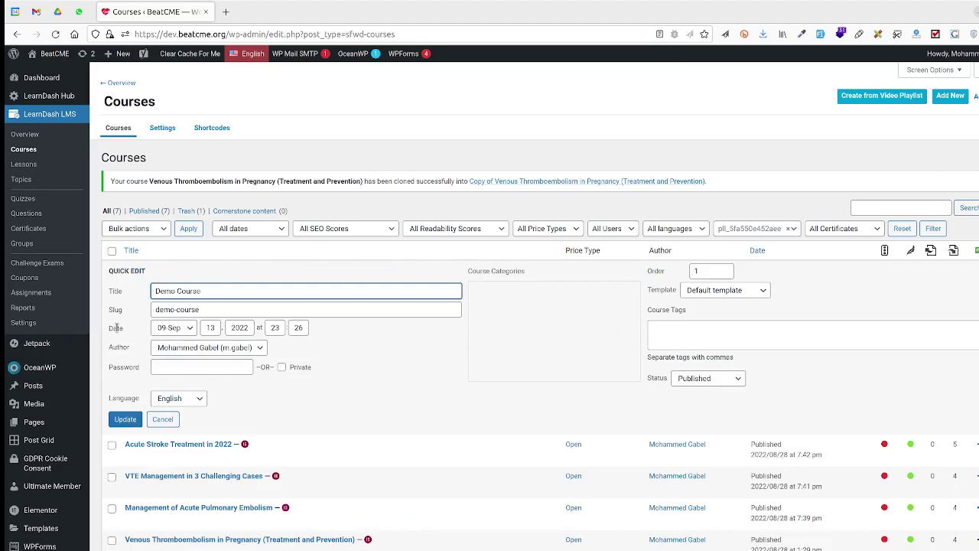
pyautogui.click(132, 418)
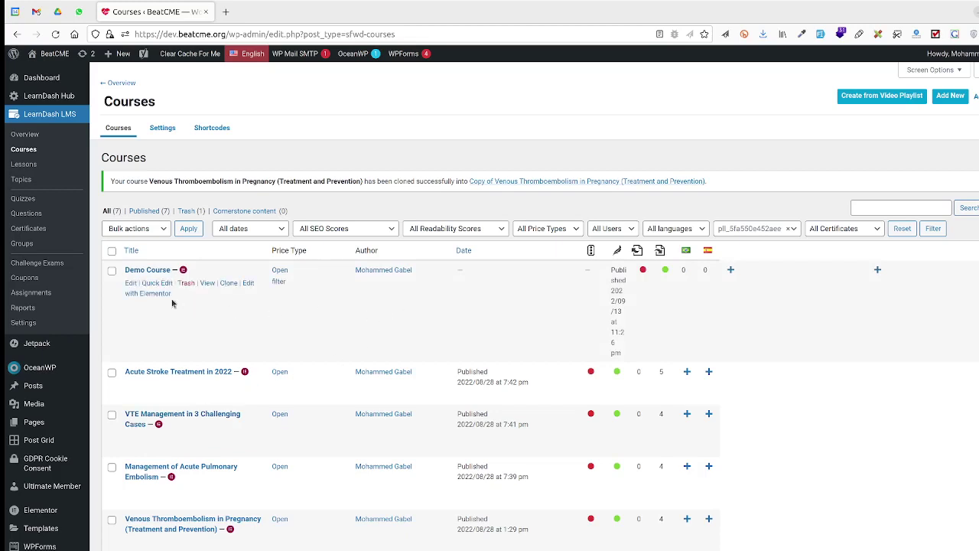
# - Open the Demo Course for editing, keep the courses list in a separate tab, and launch the course in Elementor
pyautogui.click(130, 284)
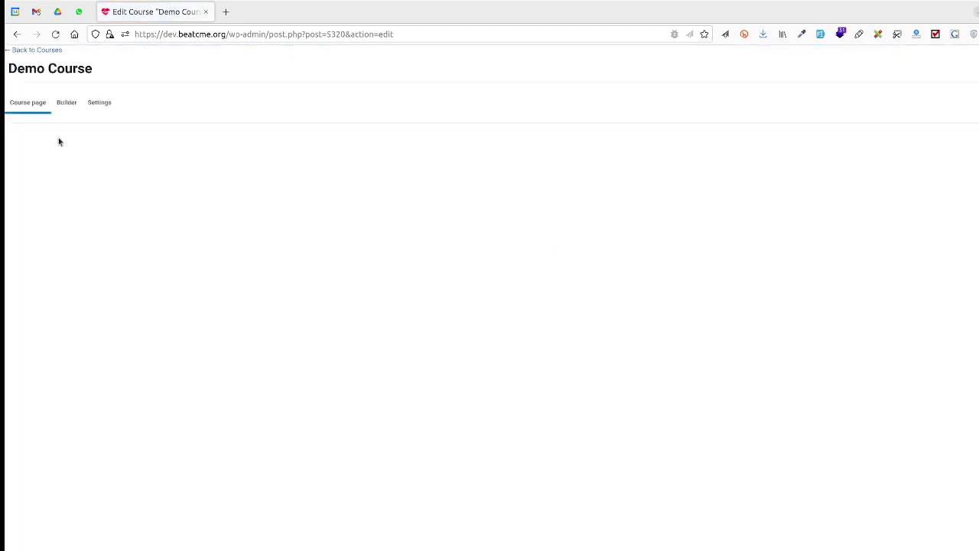
pyautogui.click(42, 50)
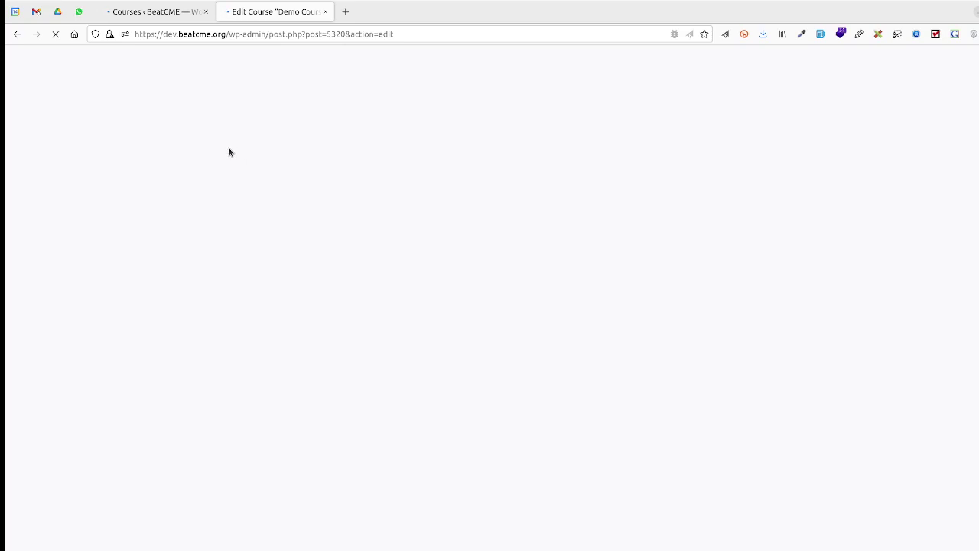
pyautogui.click(145, 12)
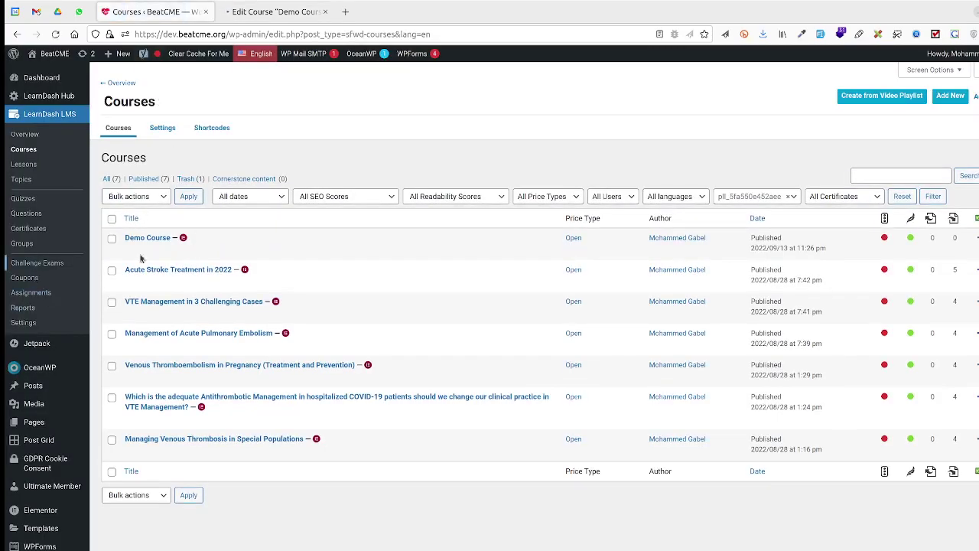
pyautogui.click(271, 12)
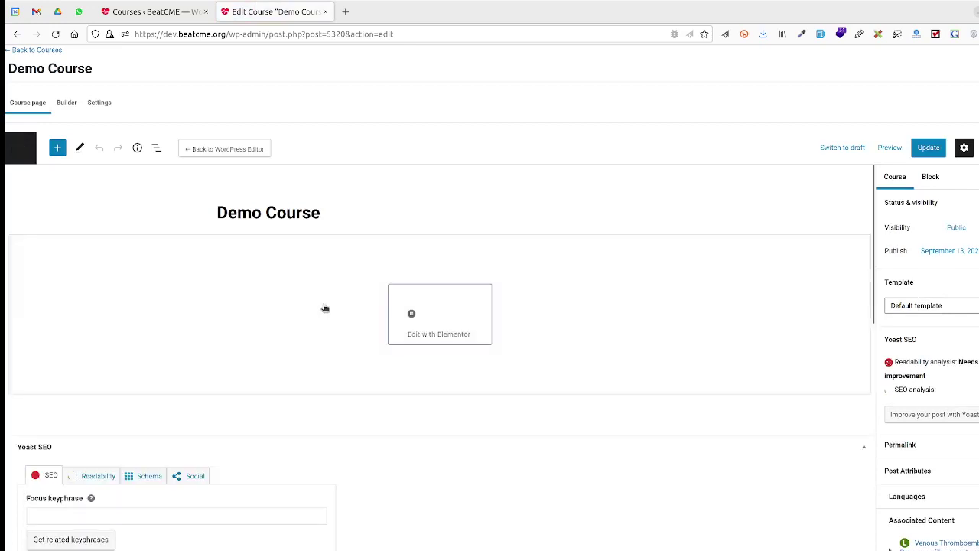
pyautogui.click(424, 315)
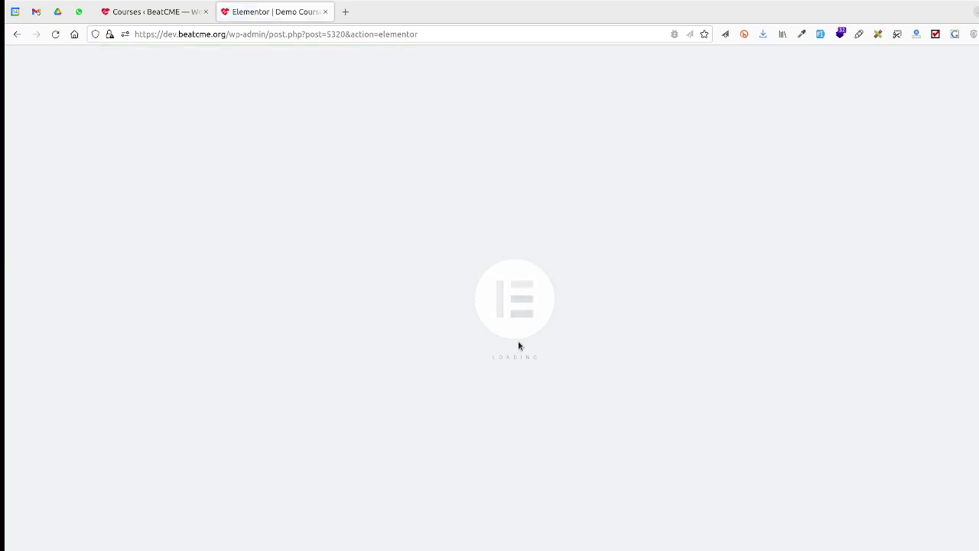
# - Examine the Demo Course page in Elementor, including its header image, Course Description, and Terms and Instruction sections
pyautogui.scroll(-5, 518, 341)
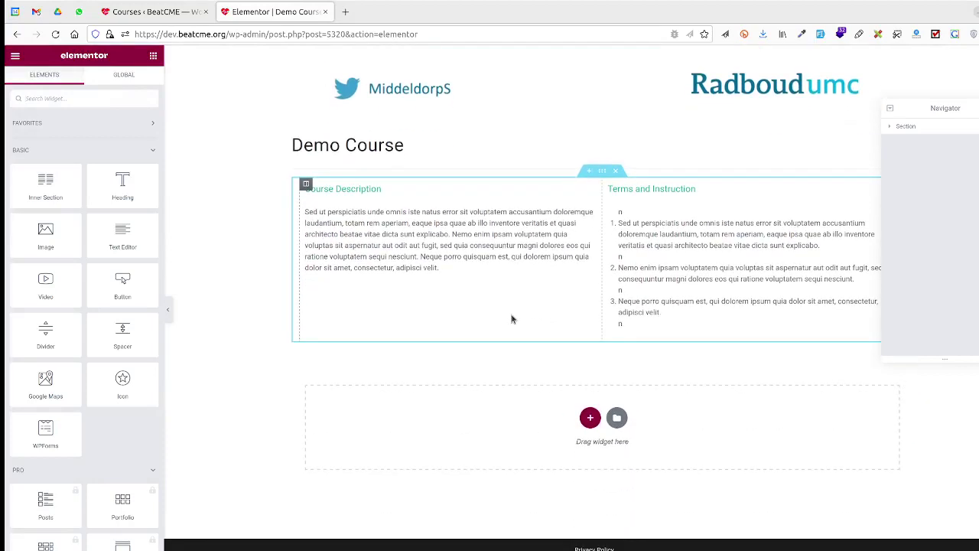
pyautogui.scroll(5, 513, 319)
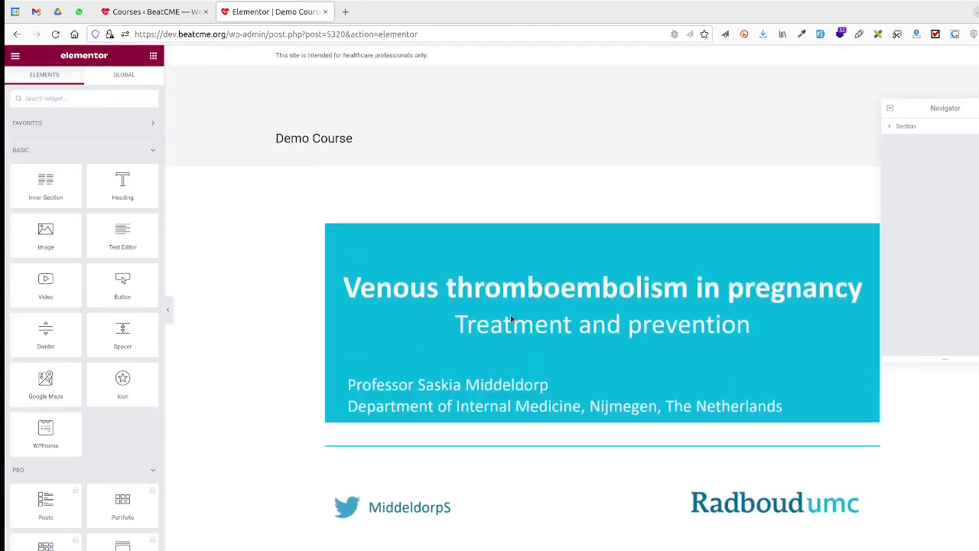
pyautogui.scroll(-5, 468, 294)
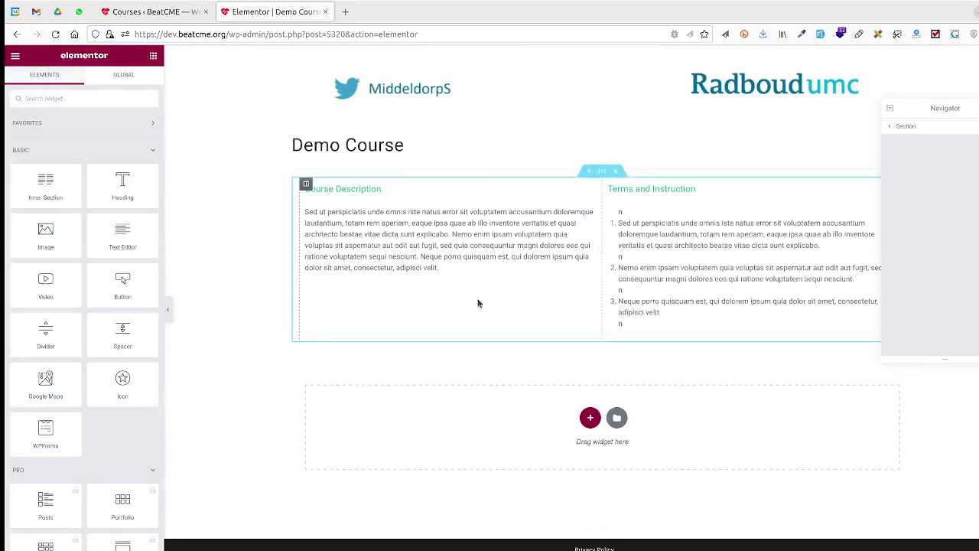
pyautogui.scroll(3, 478, 303)
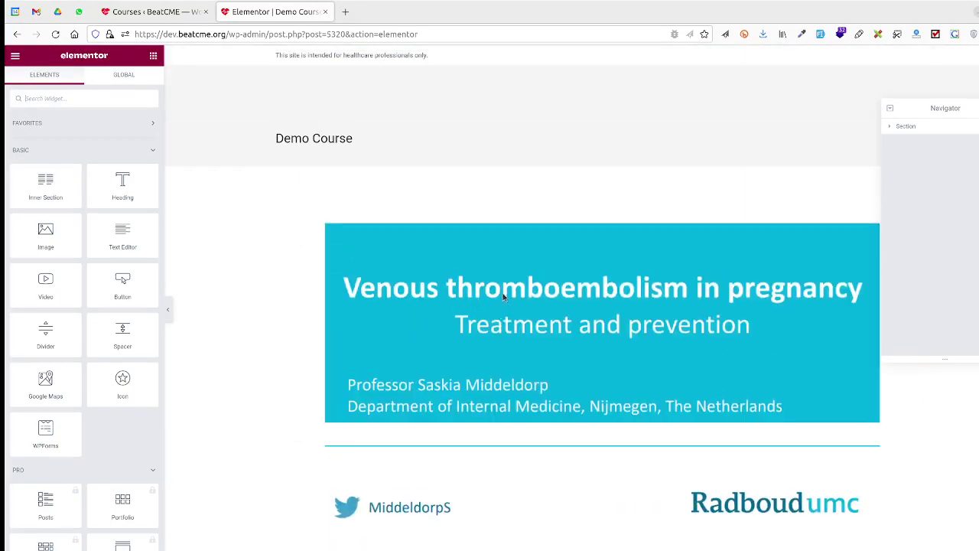
pyautogui.scroll(-2, 517, 400)
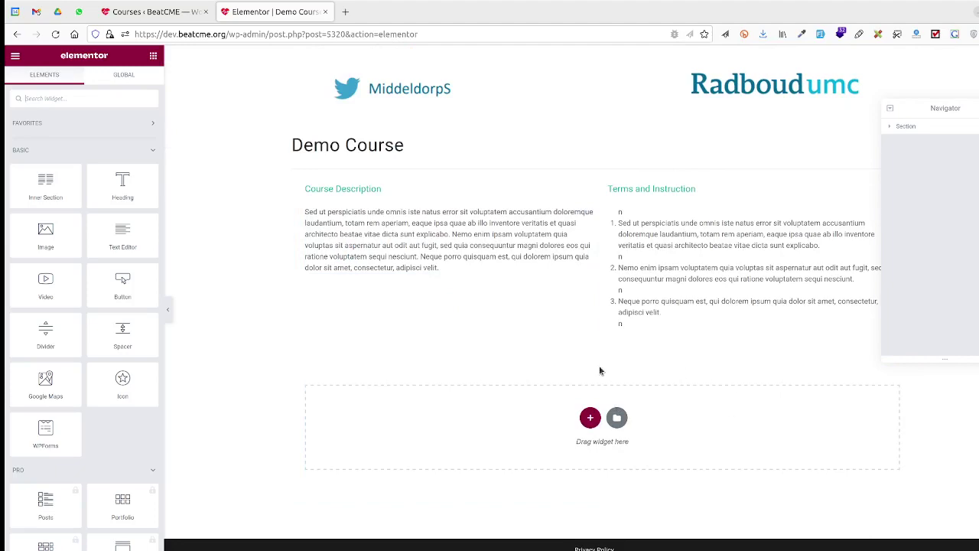
pyautogui.scroll(2, 505, 360)
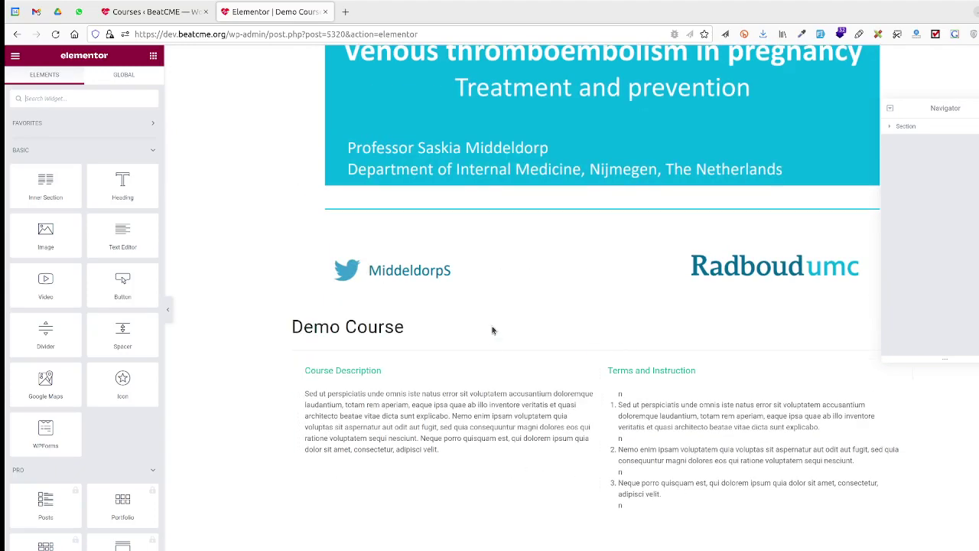
pyautogui.scroll(2, 473, 247)
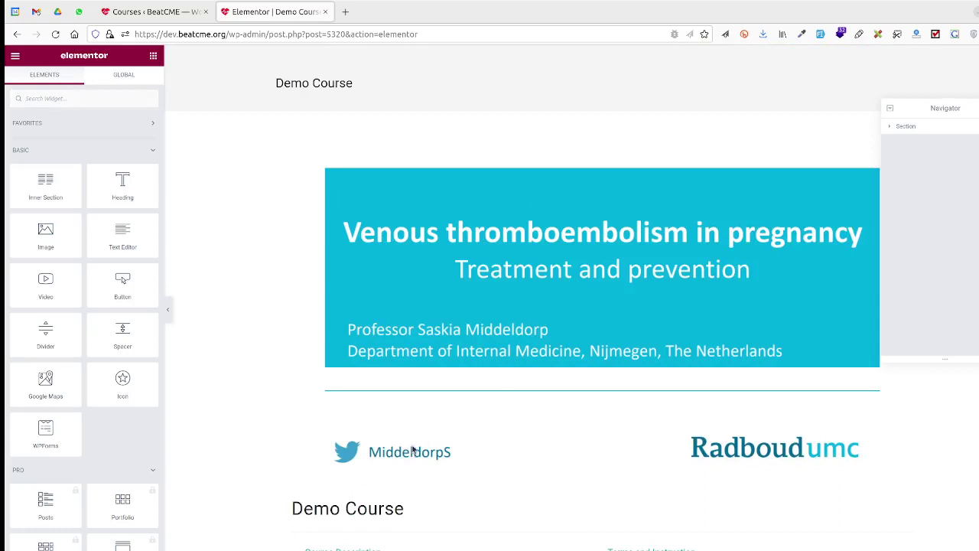
pyautogui.scroll(-2, 398, 413)
pyautogui.click(354, 460)
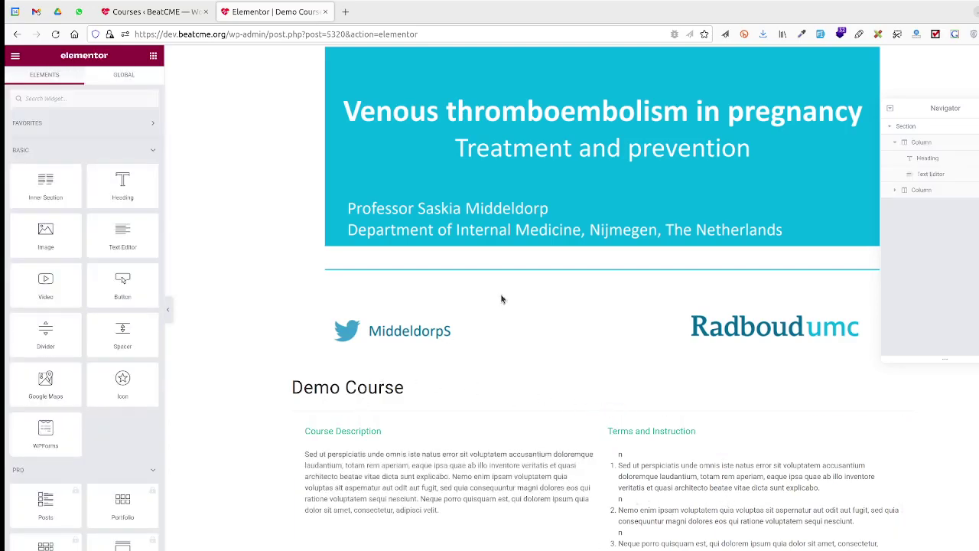
pyautogui.scroll(2, 415, 307)
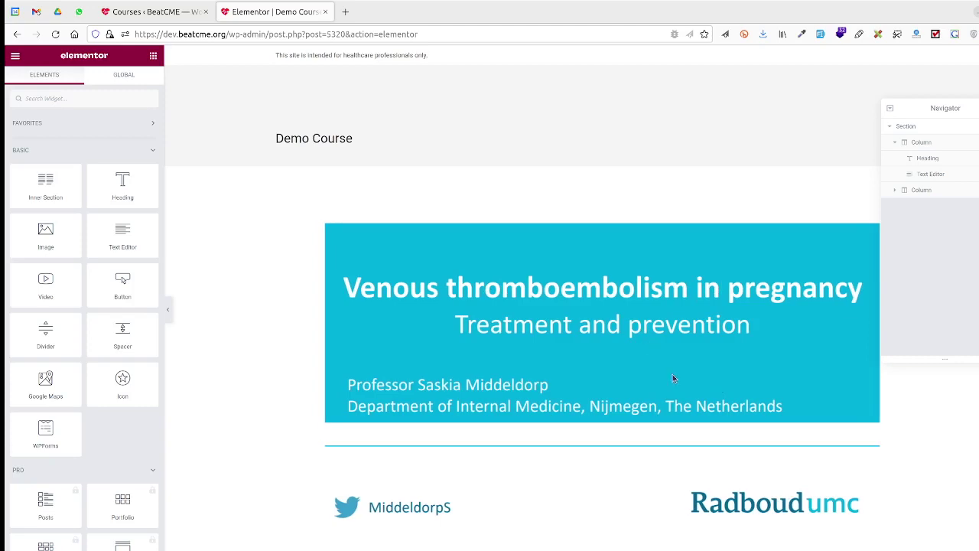
pyautogui.scroll(-2, 672, 378)
pyautogui.scroll(2, 672, 378)
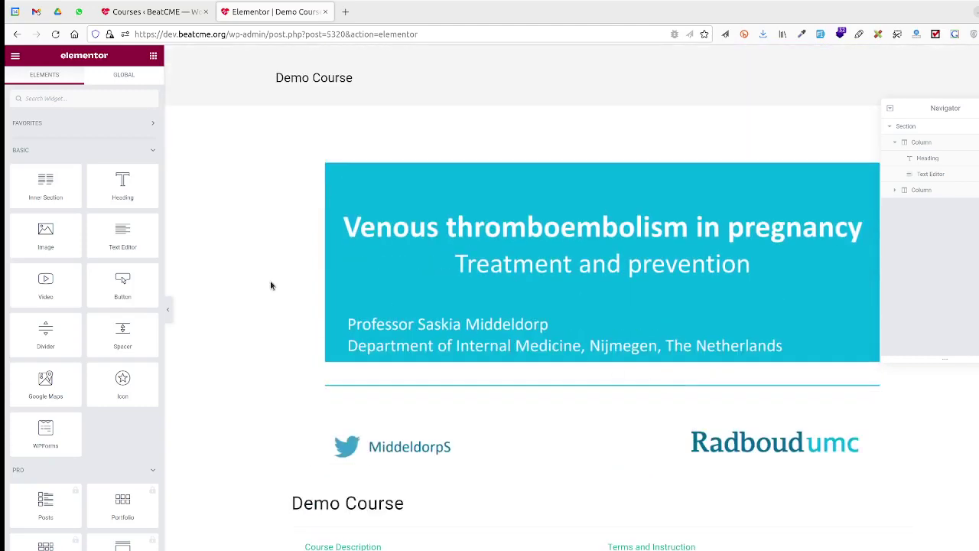
# - Exit Elementor without saving the Demo Course page and close its editing tab, keeping only the courses list open
pyautogui.scroll(-2, 475, 276)
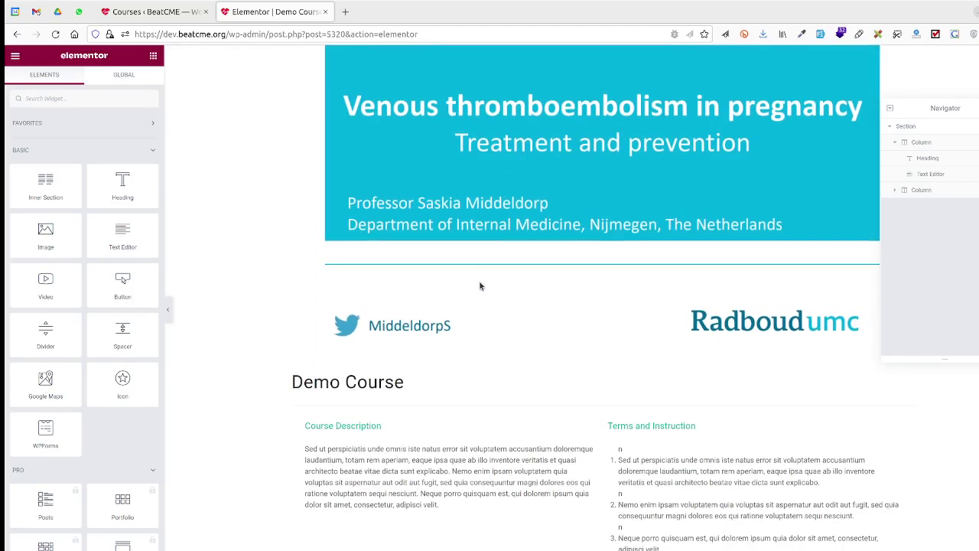
pyautogui.scroll(3, 461, 302)
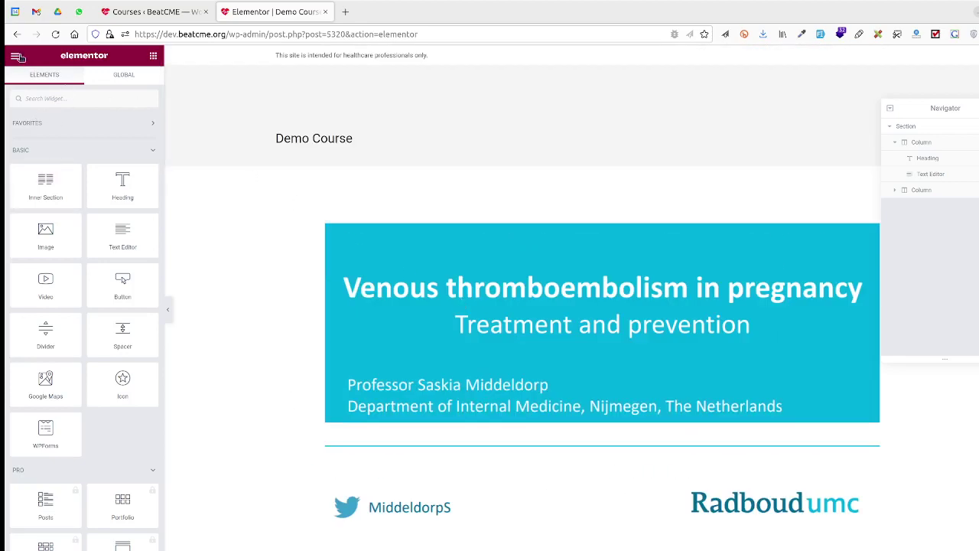
pyautogui.click(16, 58)
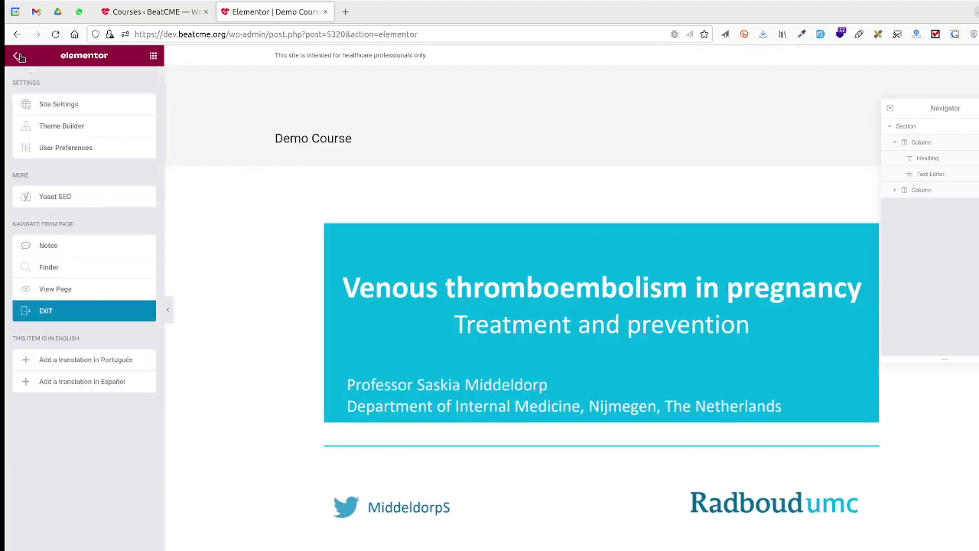
pyautogui.click(43, 312)
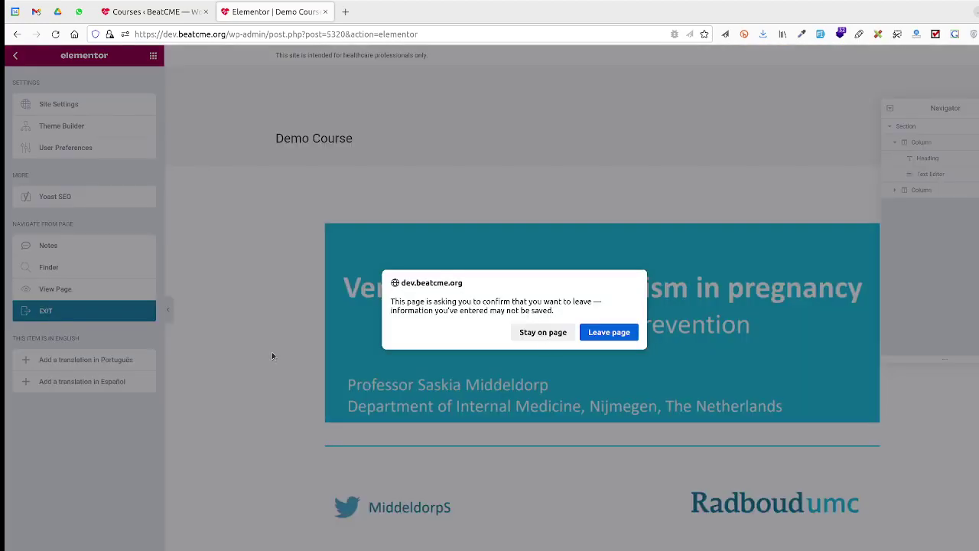
pyautogui.click(596, 334)
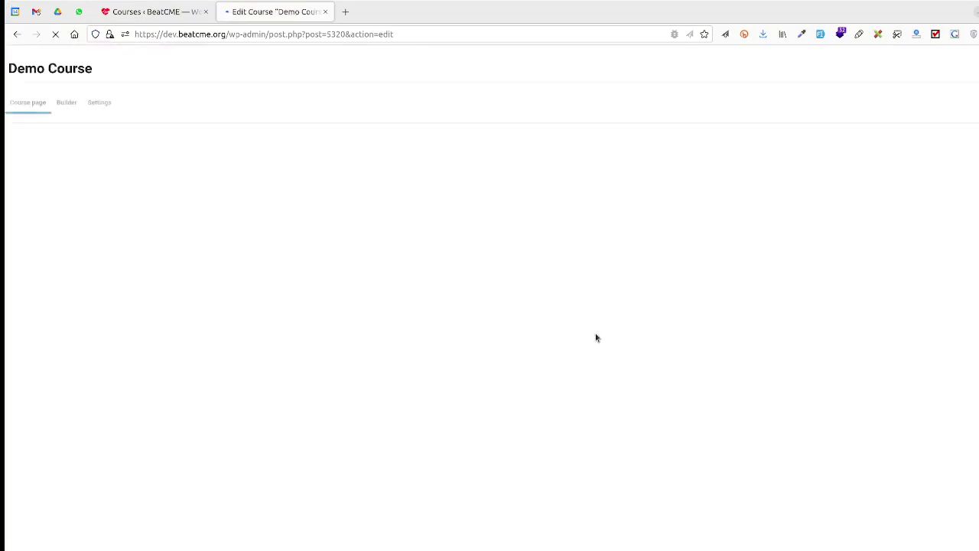
pyautogui.click(179, 12)
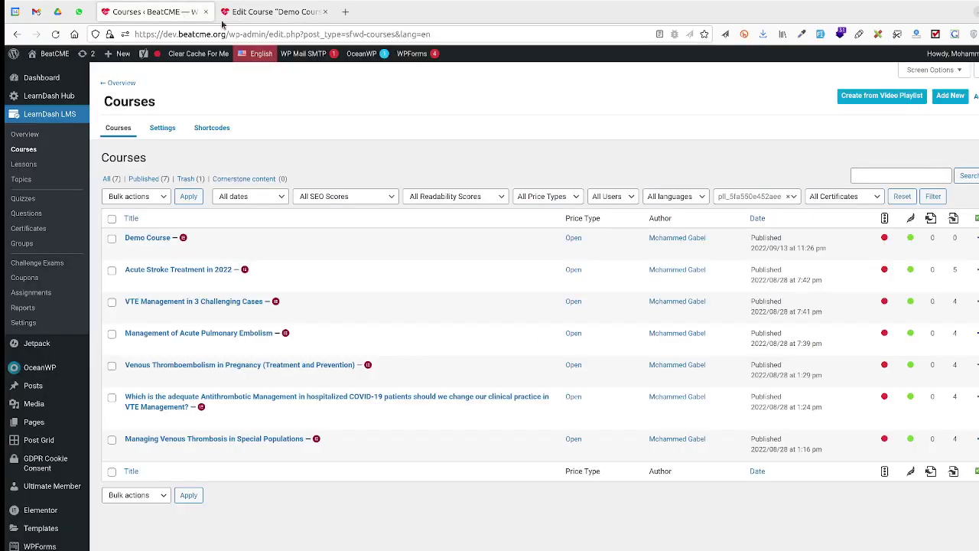
pyautogui.click(324, 11)
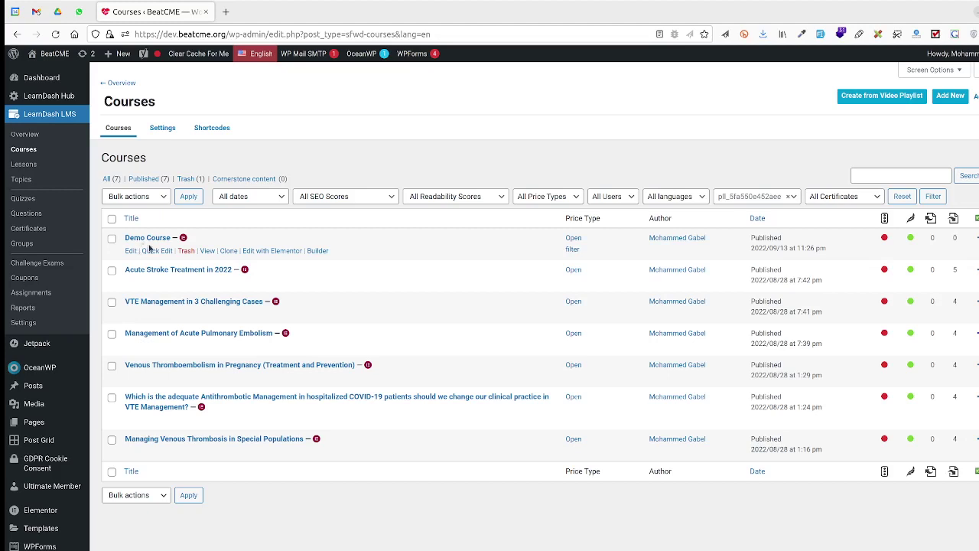
# - Review the Demo Course's builder contents and its access, display and content settings in a separate tab, closing that tab when finished
pyautogui.click(130, 252)
pyautogui.click(248, 17)
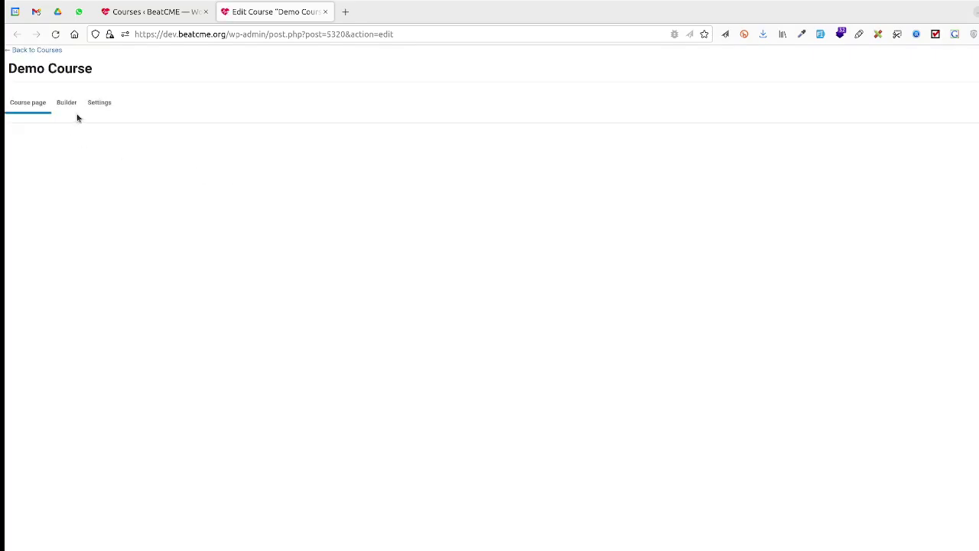
pyautogui.click(70, 108)
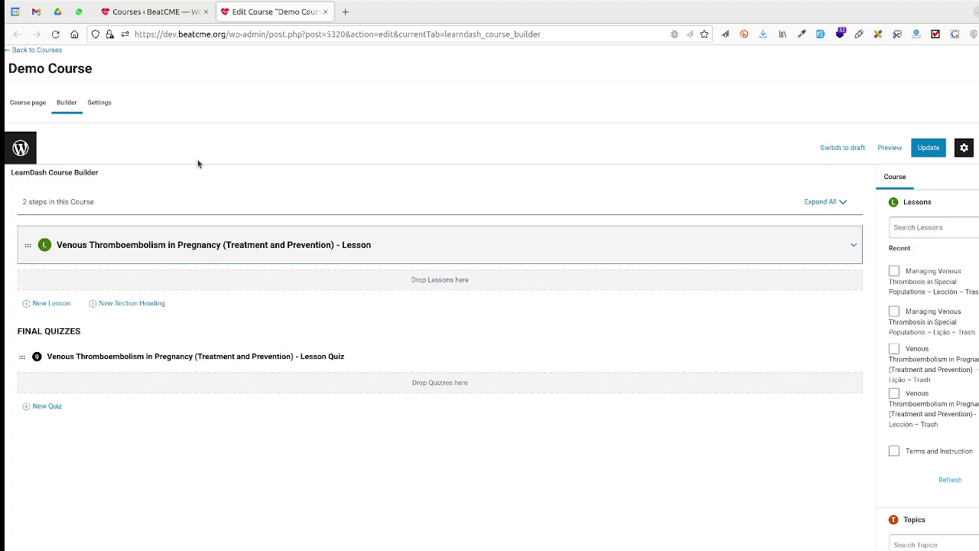
pyautogui.click(108, 107)
pyautogui.scroll(-3, 131, 230)
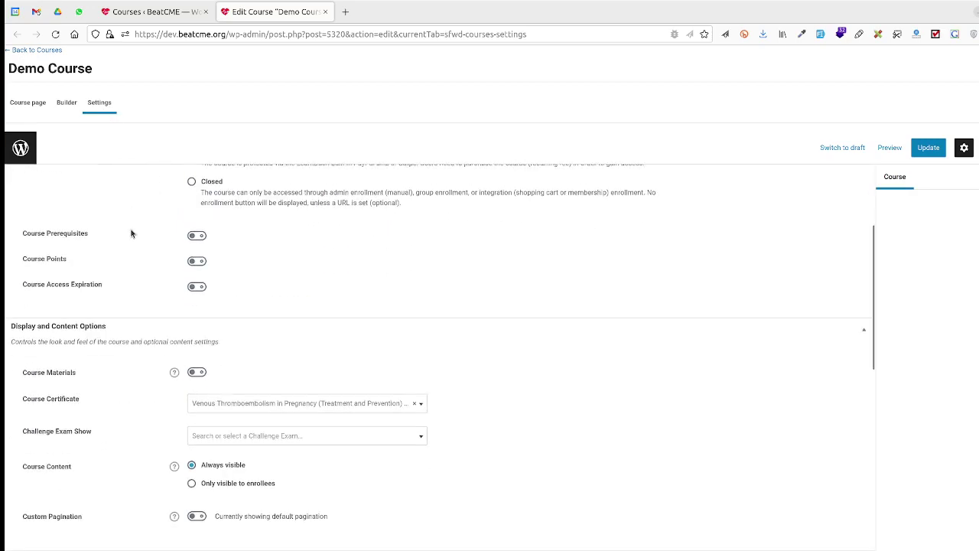
pyautogui.scroll(3, 146, 229)
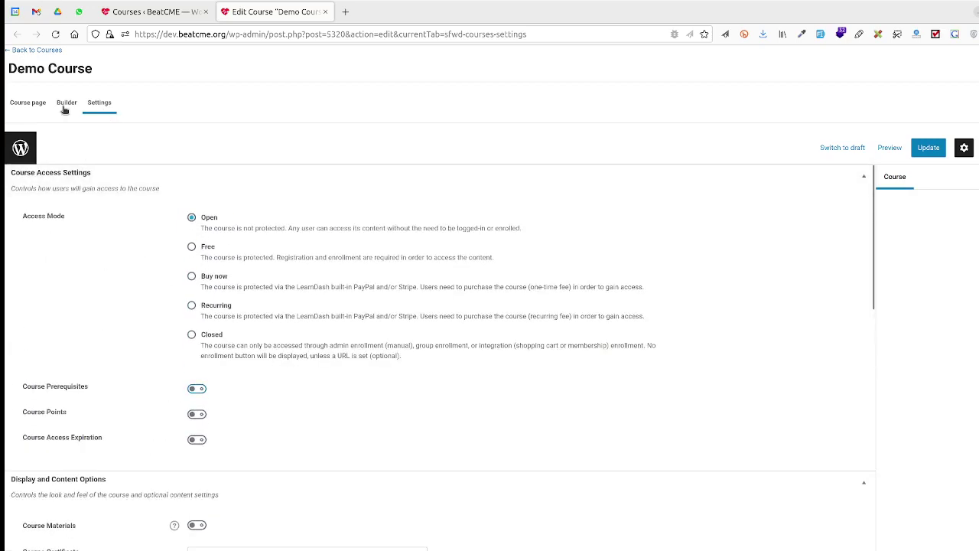
pyautogui.click(38, 51)
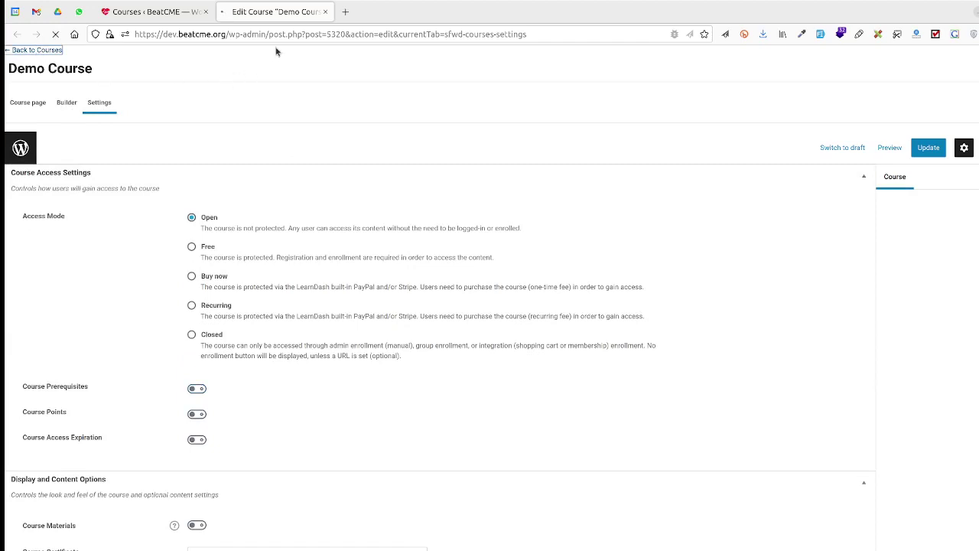
pyautogui.click(328, 14)
# - Clone the "Venous Thromboembolism in Pregnancy (Treatment and Prevention) – Lesson" lesson and retitle the copy "Demo Lesson" in its quick edit form
pyautogui.click(23, 164)
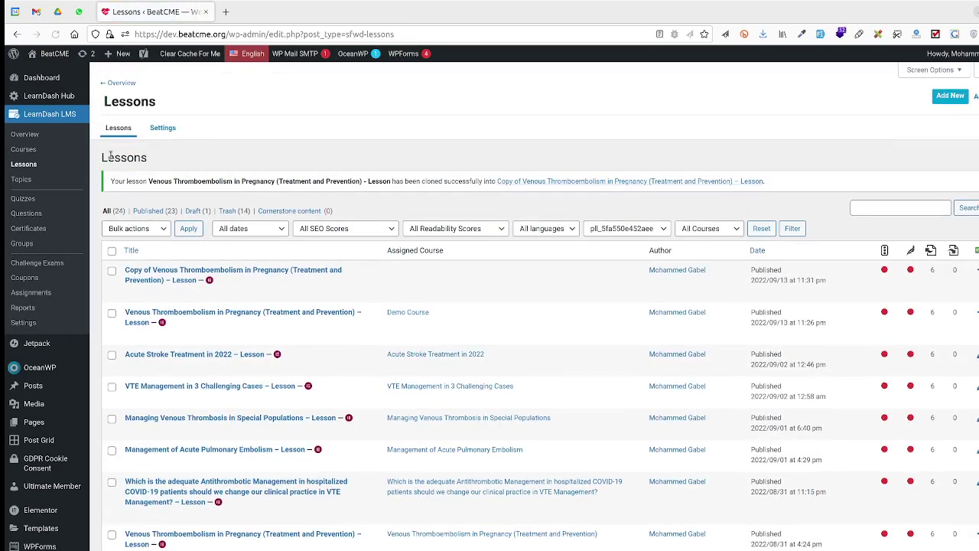
pyautogui.click(55, 35)
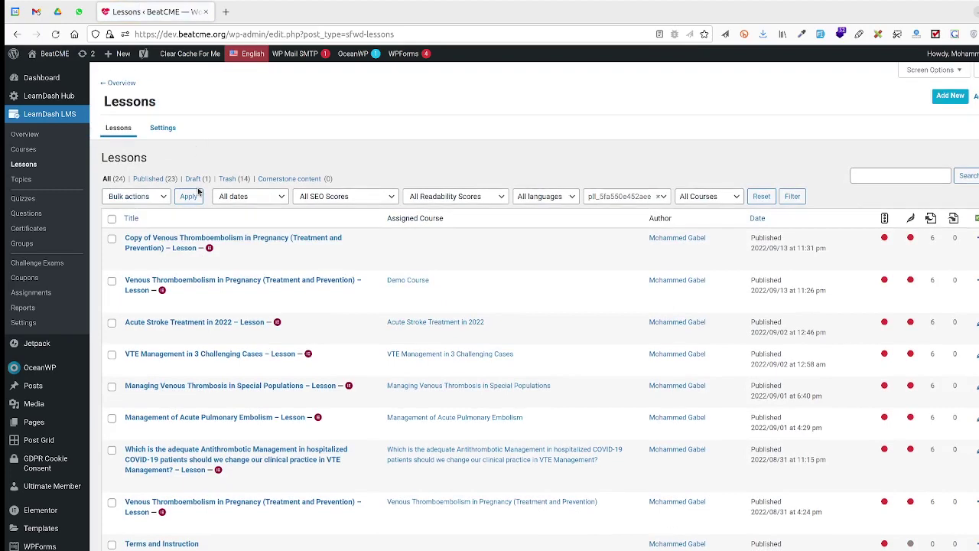
pyautogui.click(154, 259)
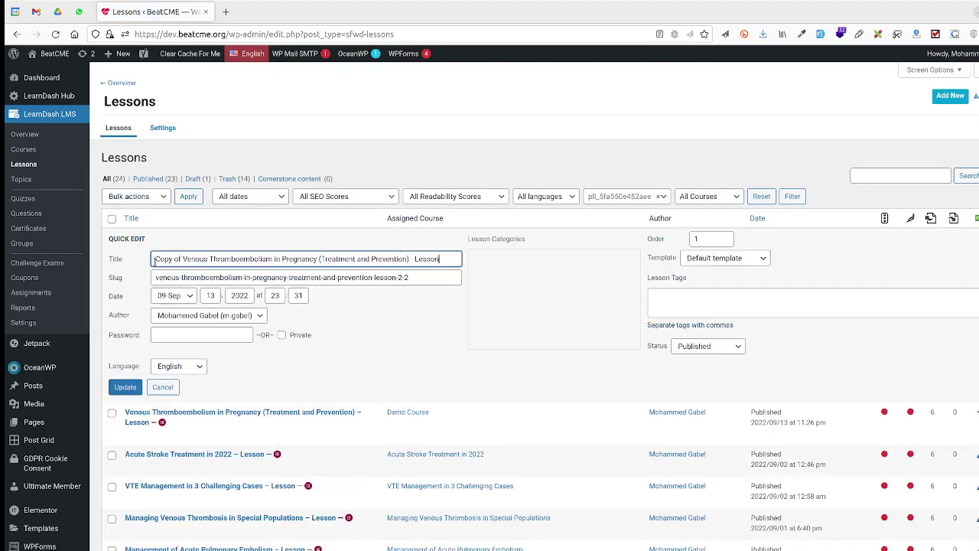
pyautogui.tripleClick(262, 260)
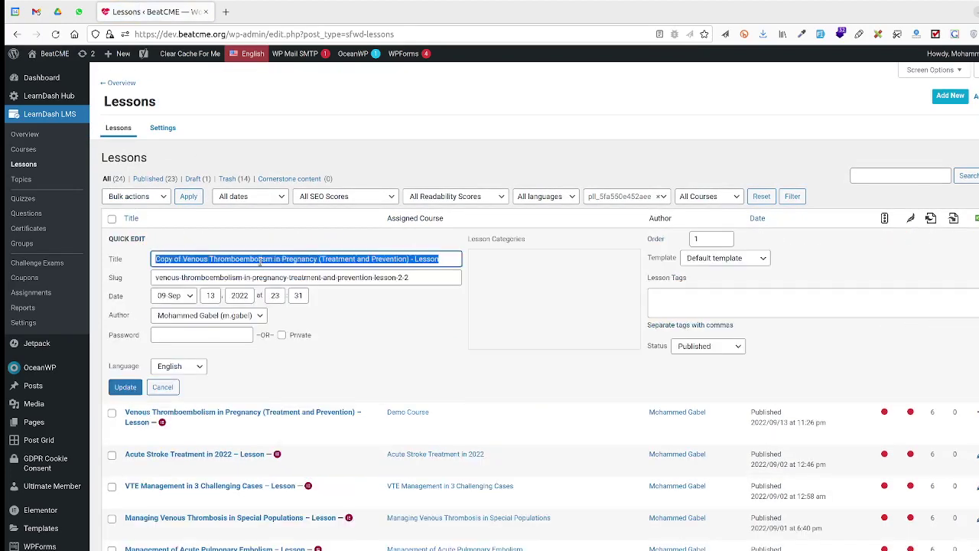
pyautogui.doubleClick(261, 260)
pyautogui.tripleClick(261, 261)
pyautogui.write('Demo')
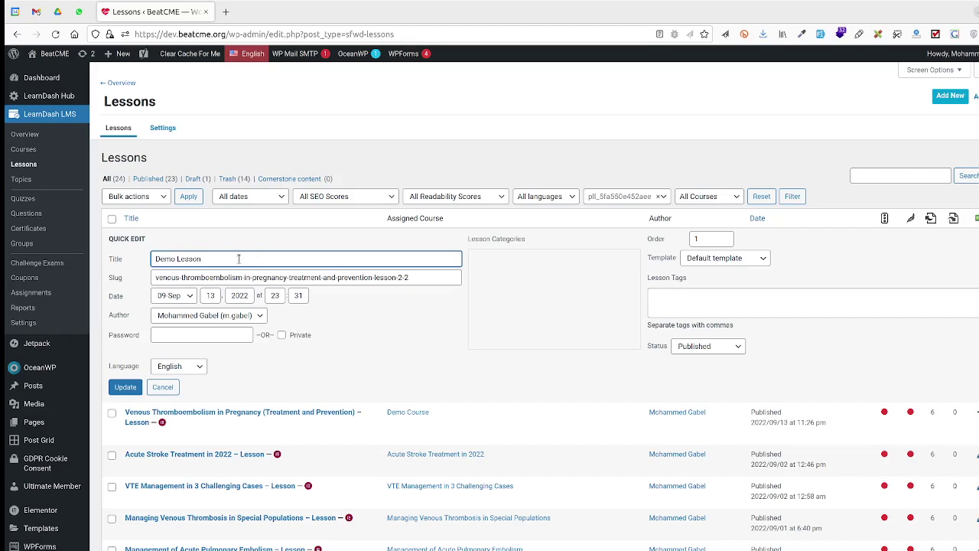
pyautogui.doubleClick(128, 102)
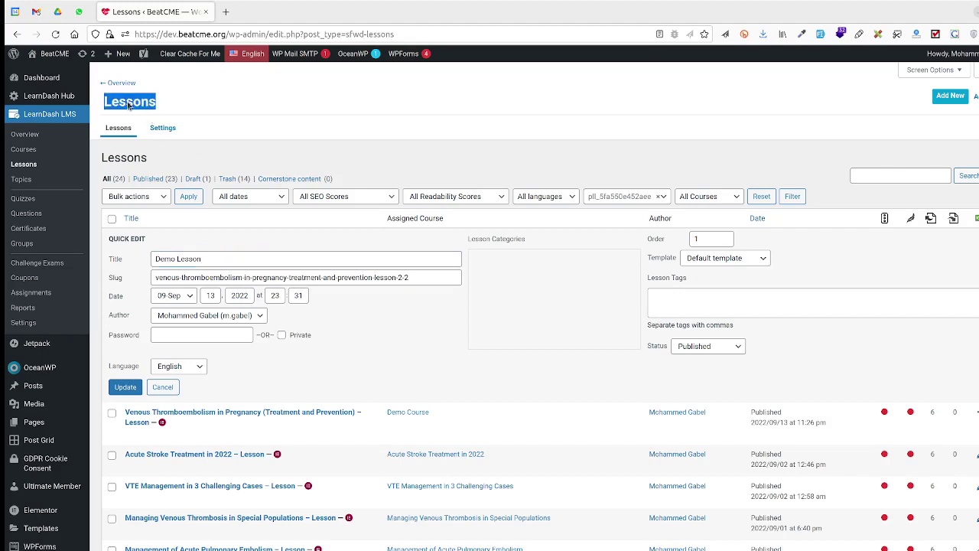
pyautogui.doubleClick(195, 259)
pyautogui.write('Lessons')
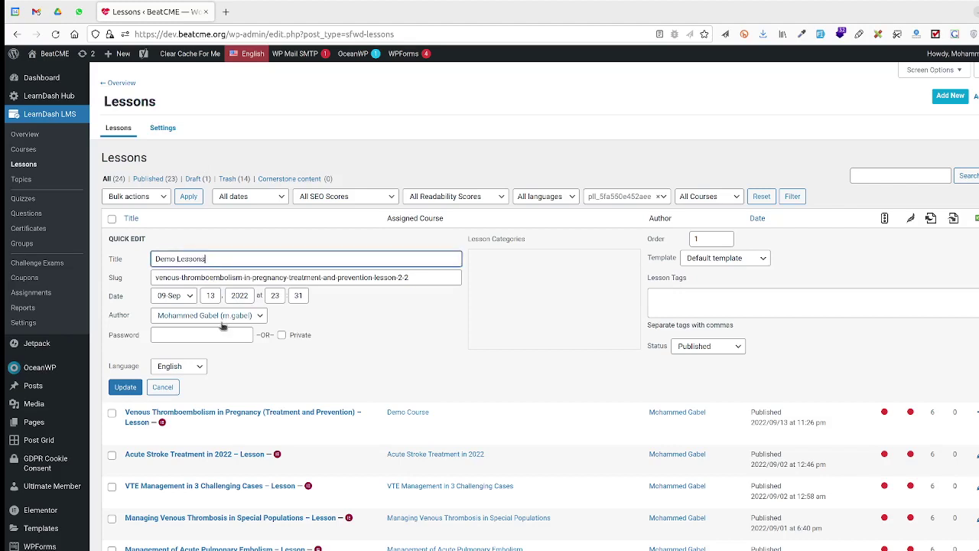
# - Copy the title "Demo Lesson" into the cloned lesson's slug and update the lesson
pyautogui.tripleClick(190, 259)
pyautogui.hotkey('ctrl', 'c')
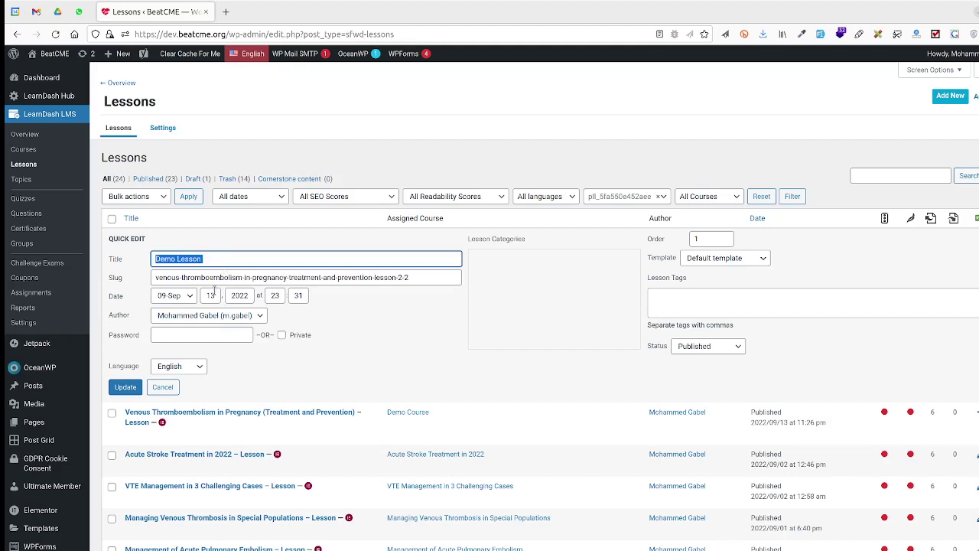
pyautogui.tripleClick(213, 279)
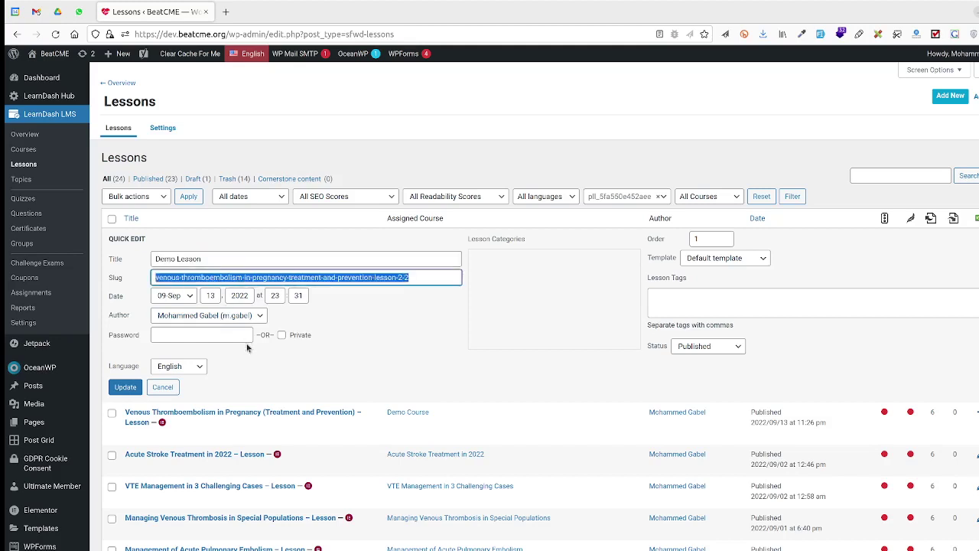
pyautogui.hotkey('ctrl', 'v')
pyautogui.click(124, 388)
pyautogui.click(123, 389)
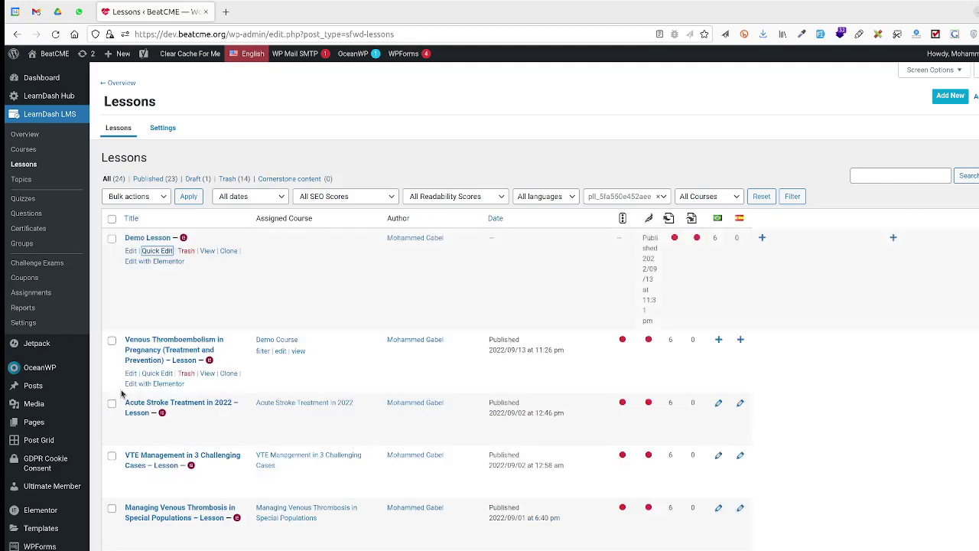
# - Open the Demo Lesson for editing in a separate tab, keeping the lessons list open, and launch the lesson in Elementor
pyautogui.click(130, 251)
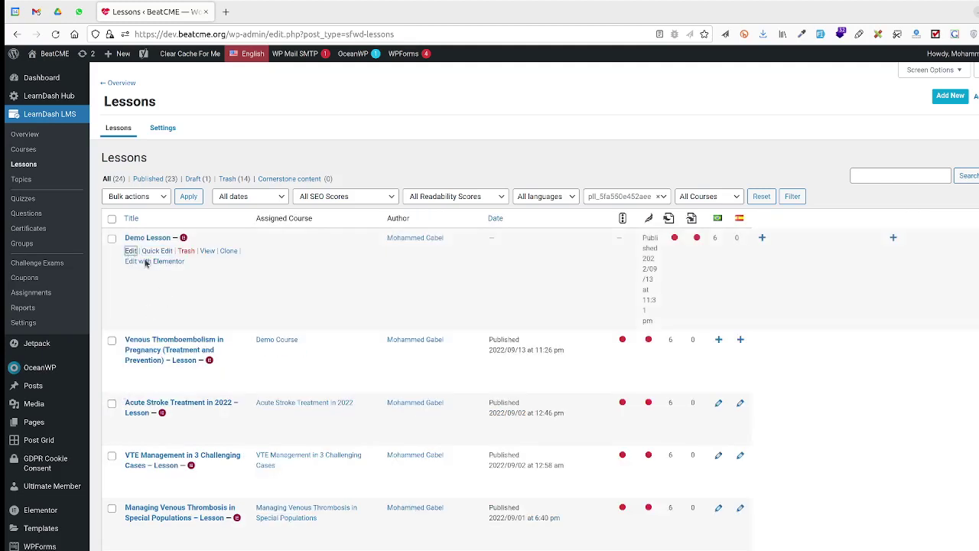
pyautogui.middleClick(146, 261)
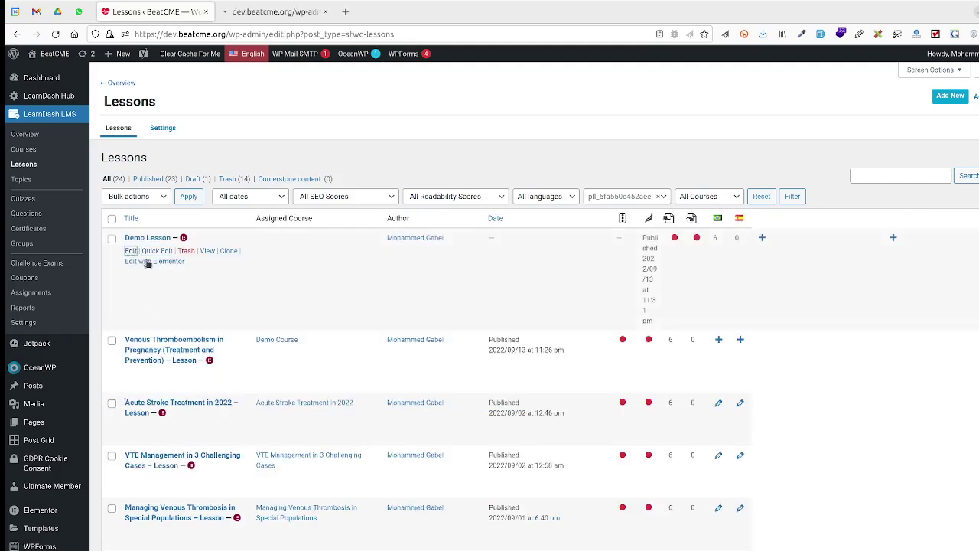
pyautogui.click(238, 15)
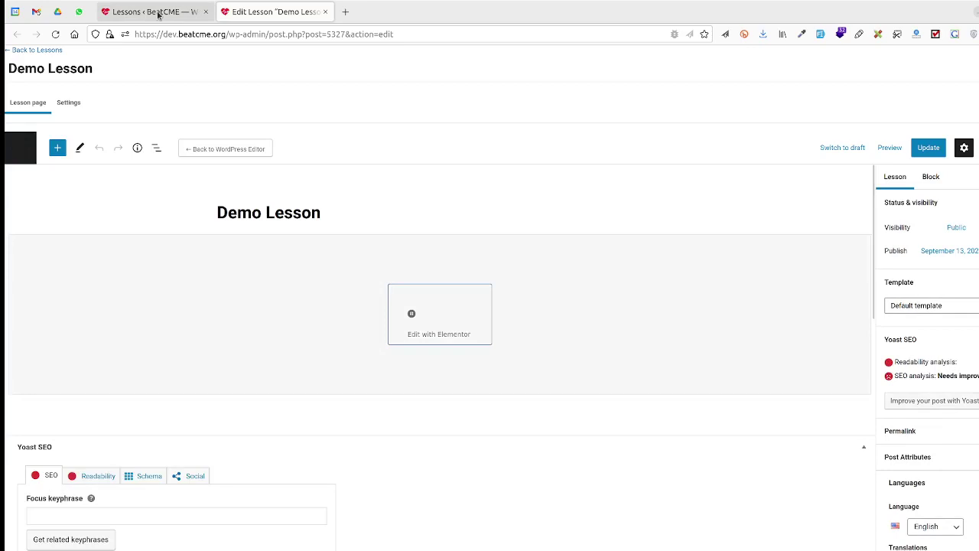
pyautogui.click(157, 14)
pyautogui.click(262, 15)
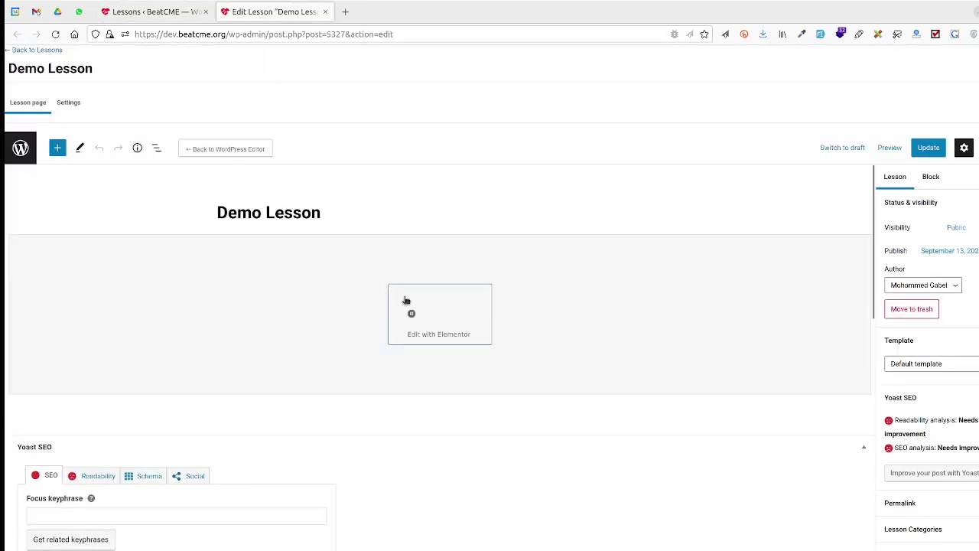
pyautogui.click(406, 300)
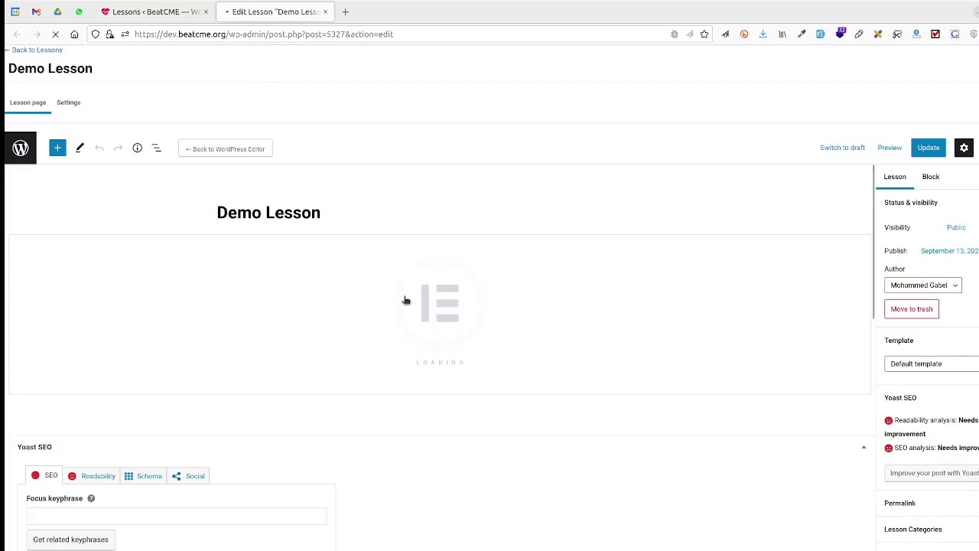
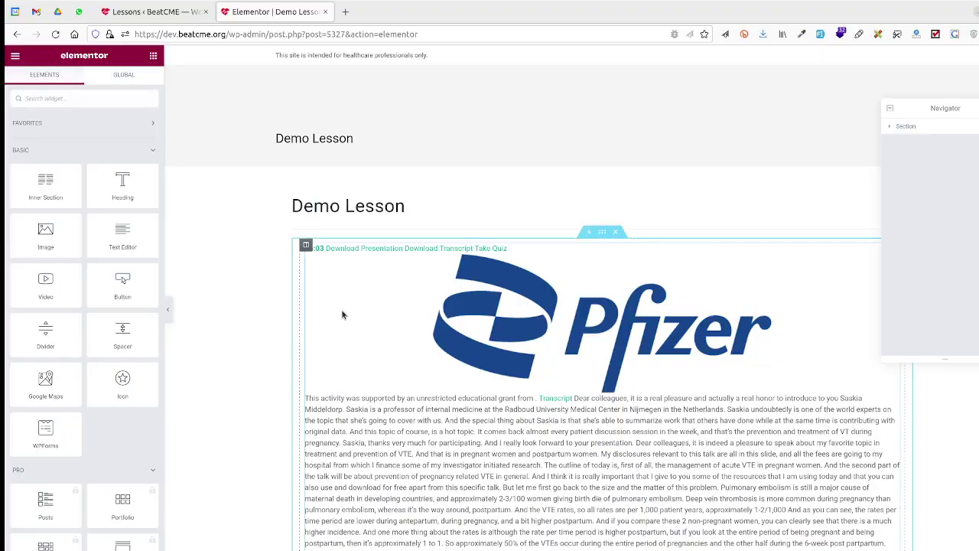
# - Examine the Demo Lesson page in Elementor, including its download links, sponsor logo, transcript, and speaker biographies
pyautogui.scroll(-5, 343, 313)
pyautogui.scroll(-15, 343, 314)
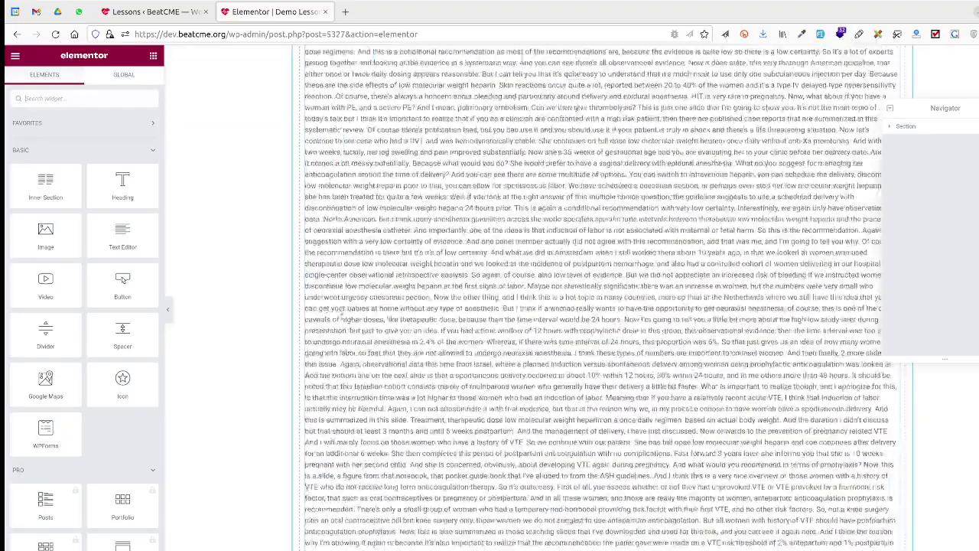
pyautogui.scroll(-10, 343, 314)
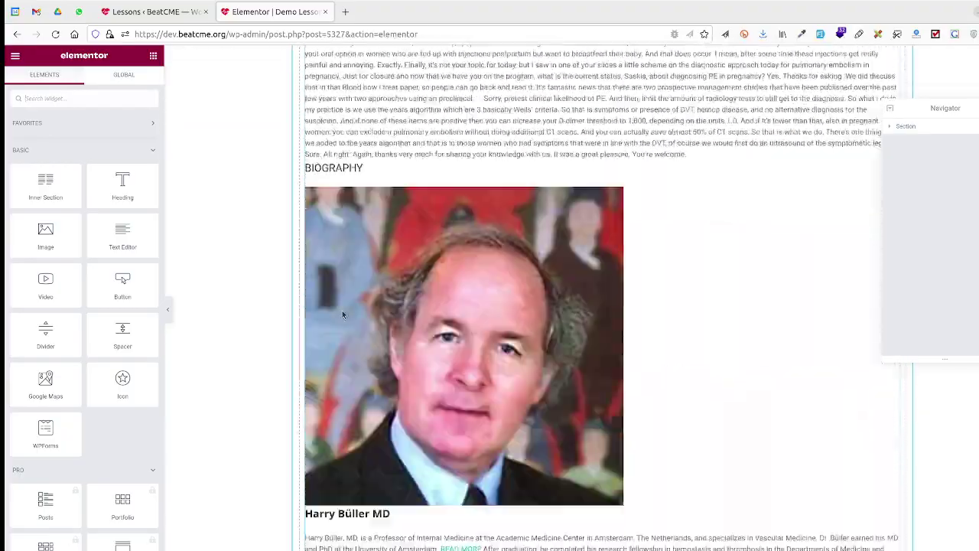
pyautogui.scroll(-6, 342, 314)
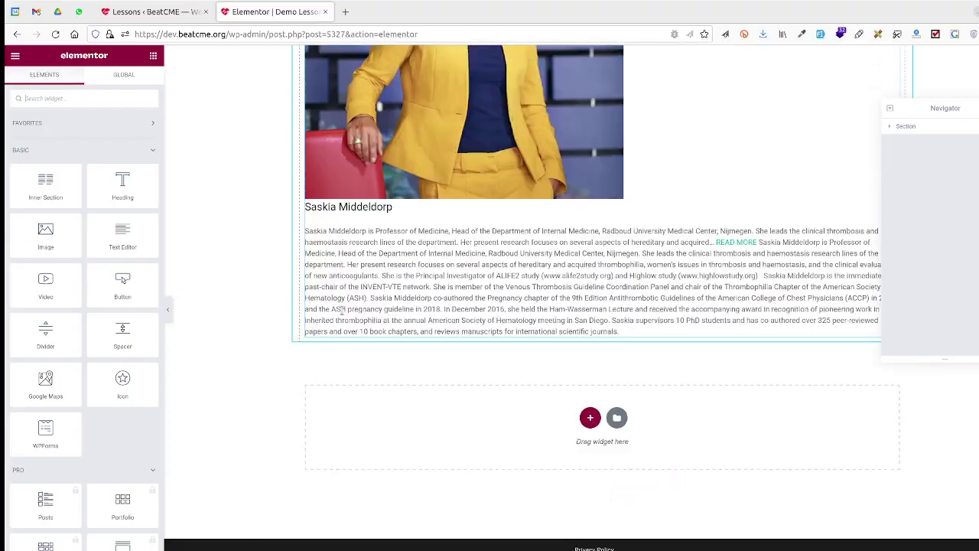
pyautogui.scroll(18, 343, 312)
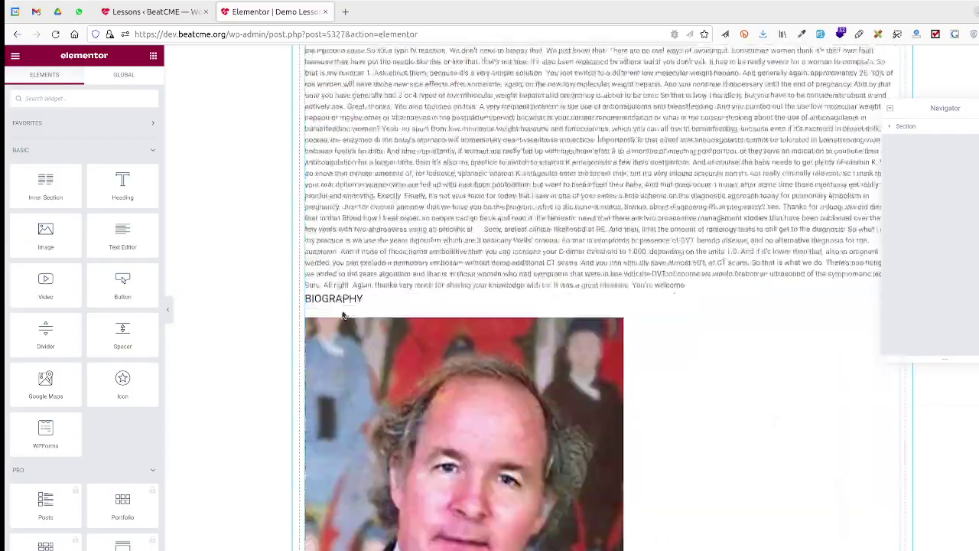
pyautogui.scroll(15, 343, 314)
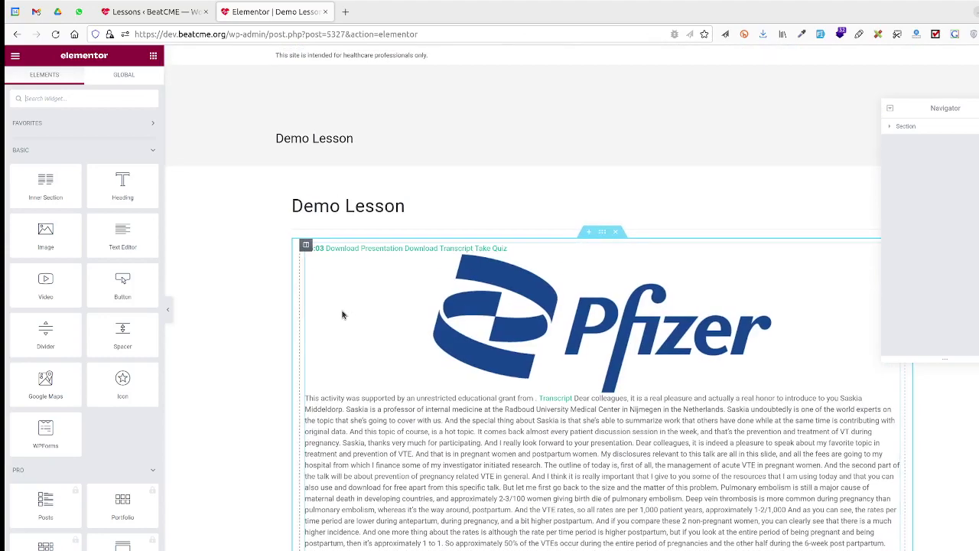
pyautogui.scroll(-1, 343, 314)
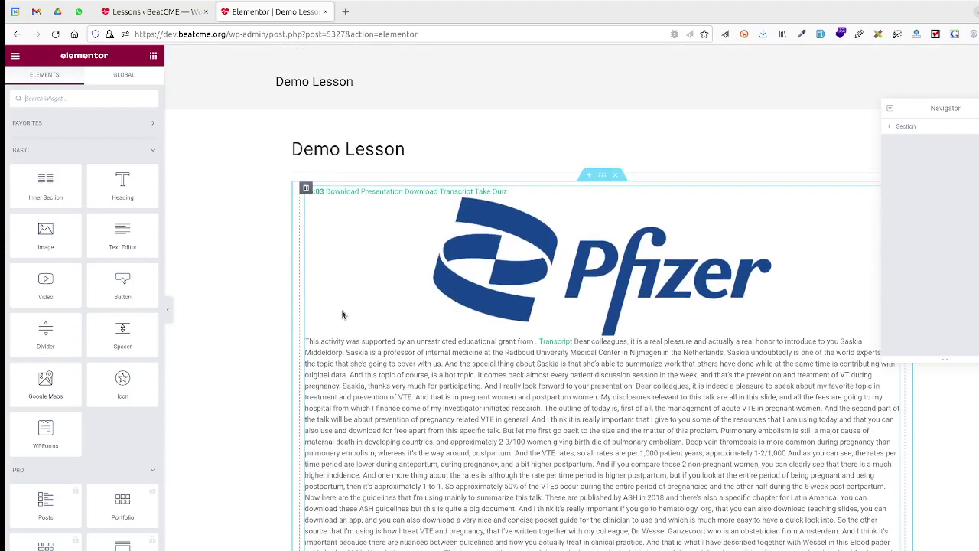
pyautogui.scroll(2, 342, 314)
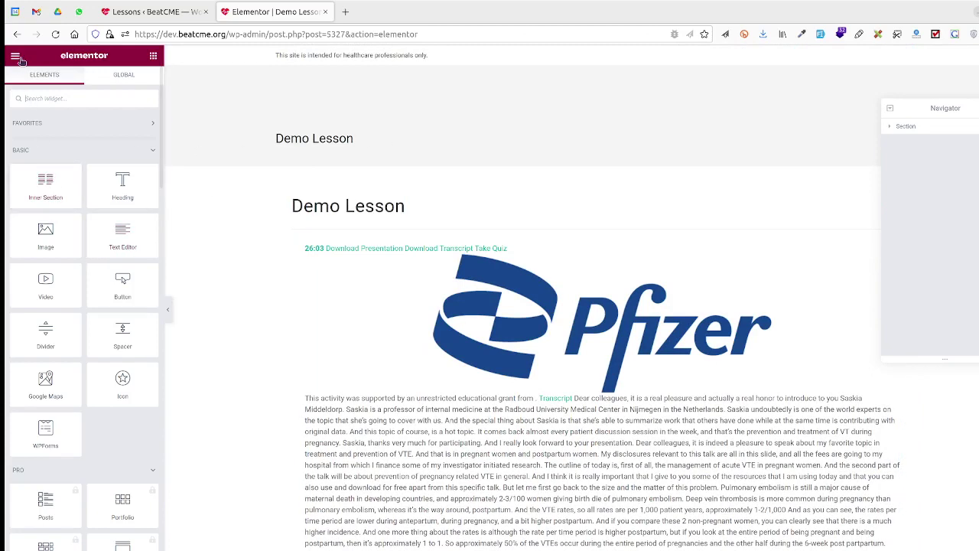
# - Refresh the lessons list and open the Venous Thromboembolism in Pregnancy lesson assigned to Demo Course for editing in a separate tab
pyautogui.click(16, 57)
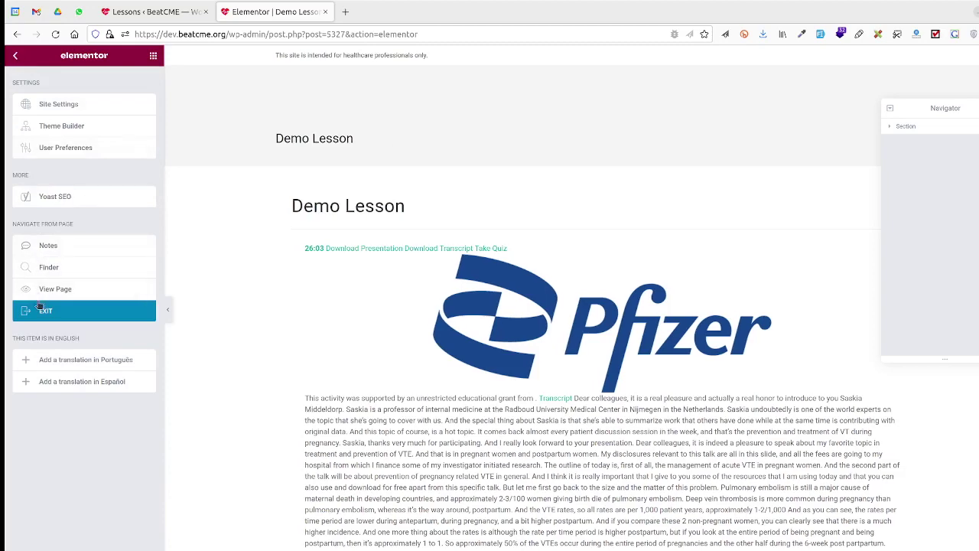
pyautogui.click(180, 15)
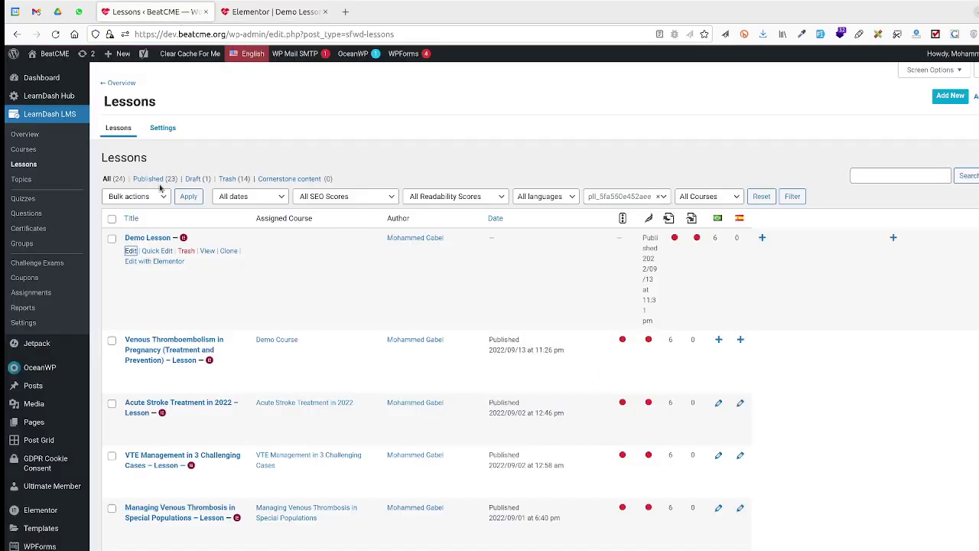
pyautogui.click(26, 165)
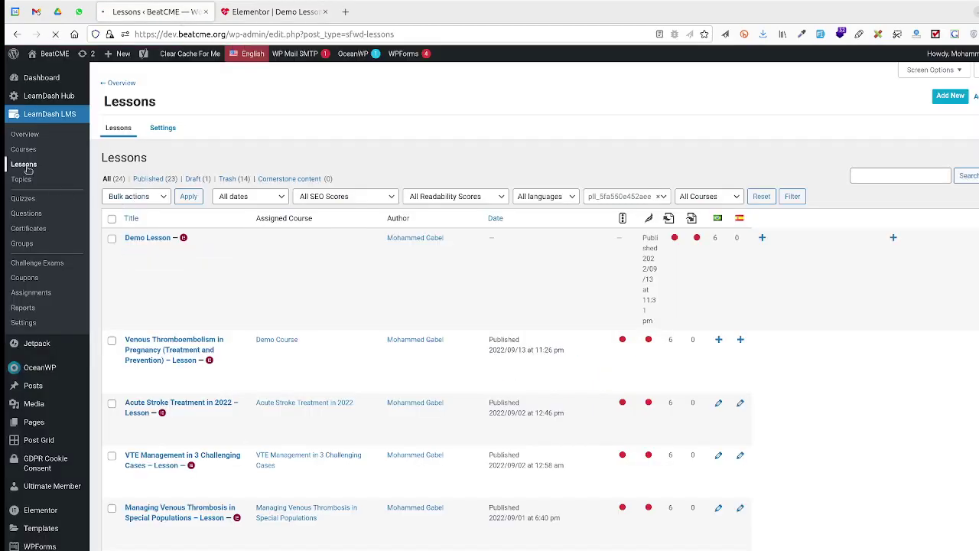
pyautogui.moveTo(132, 377)
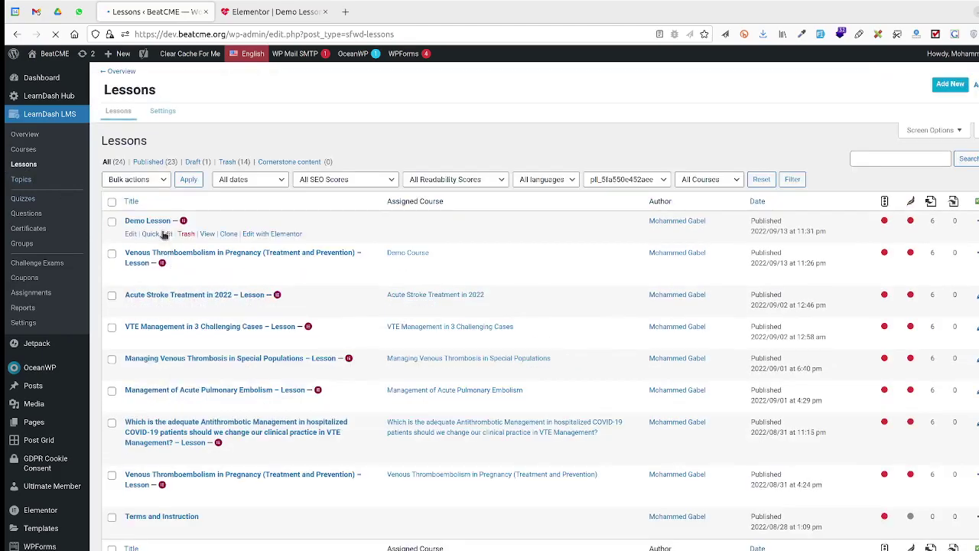
pyautogui.moveTo(135, 295)
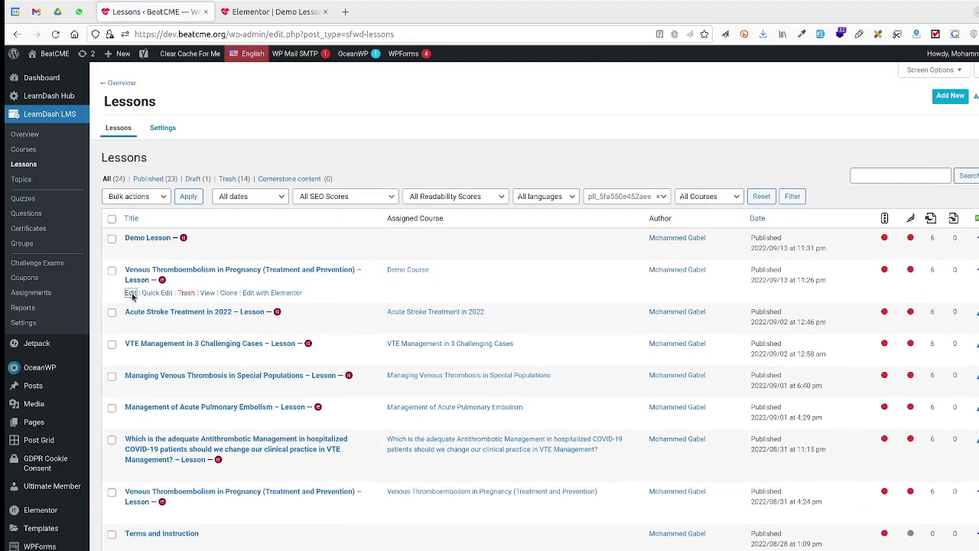
pyautogui.middleClick(131, 295)
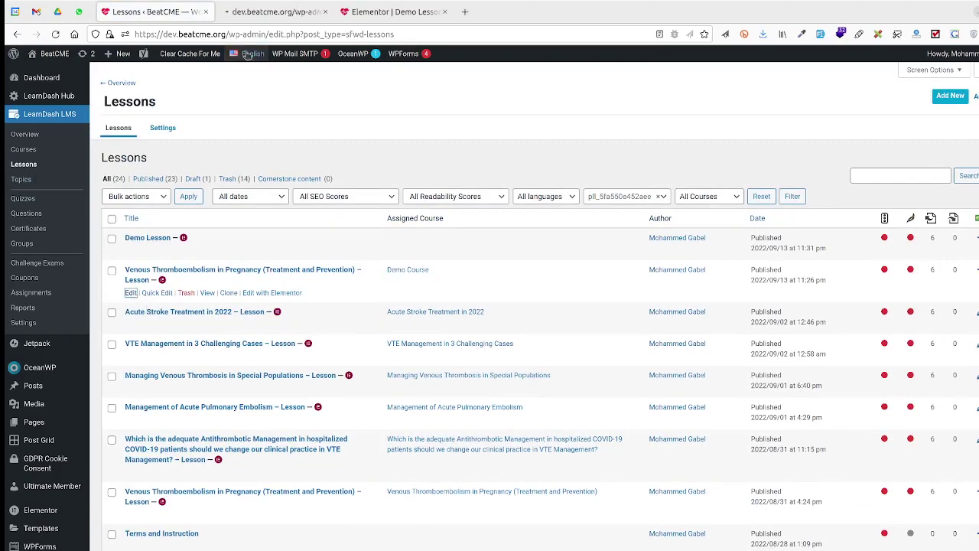
# - Look through the Demo Lesson's transcript and biographies in Elementor, and return to the Venous Thromboembolism lesson's editor
pyautogui.click(251, 11)
pyautogui.click(357, 12)
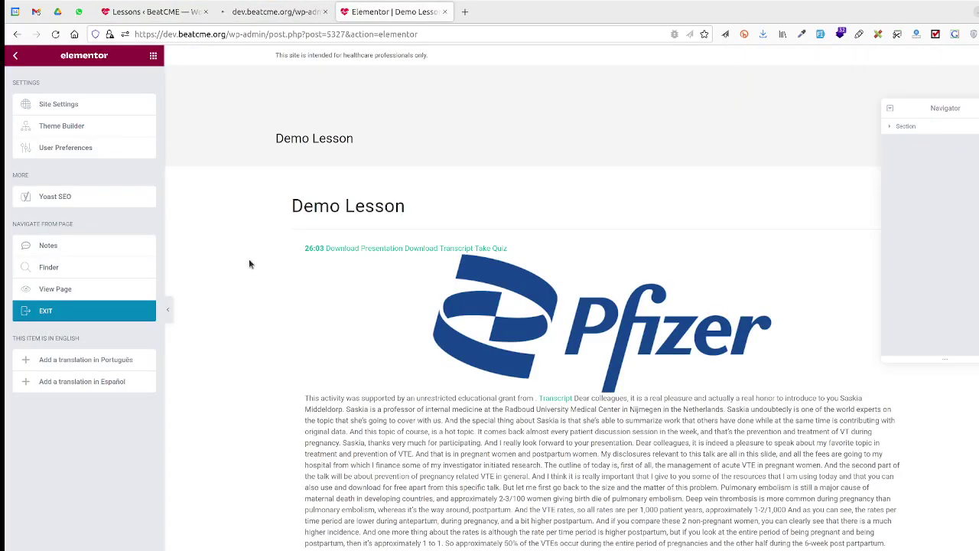
pyautogui.scroll(-15, 218, 298)
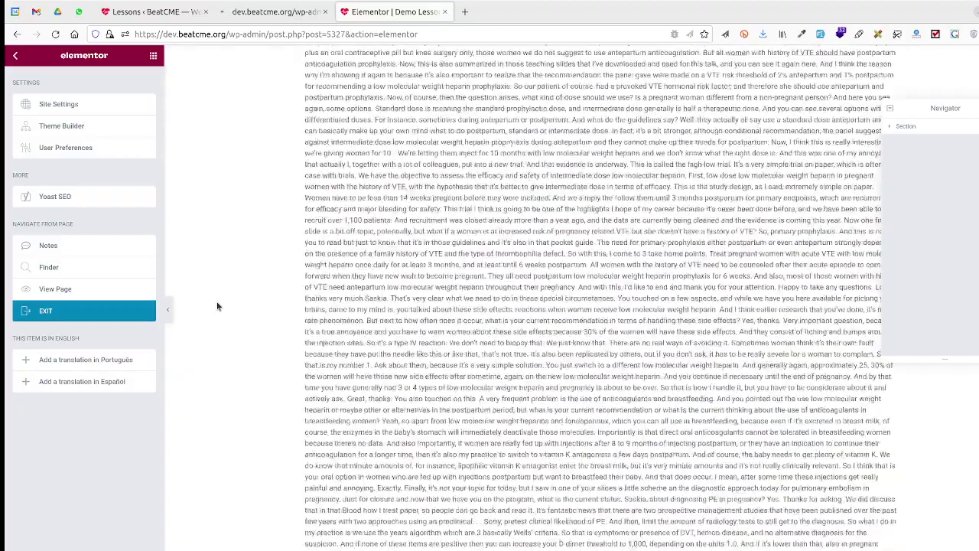
pyautogui.scroll(-12, 217, 306)
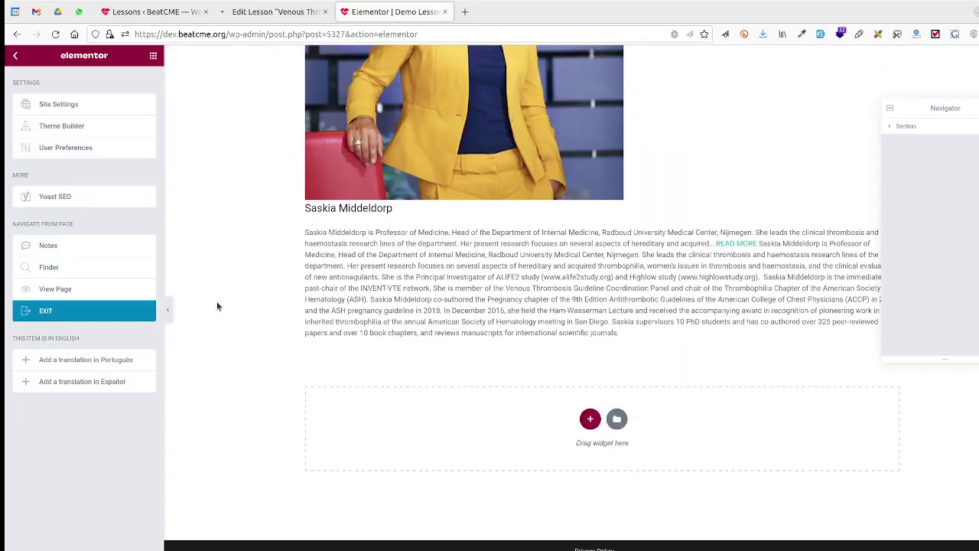
pyautogui.click(243, 13)
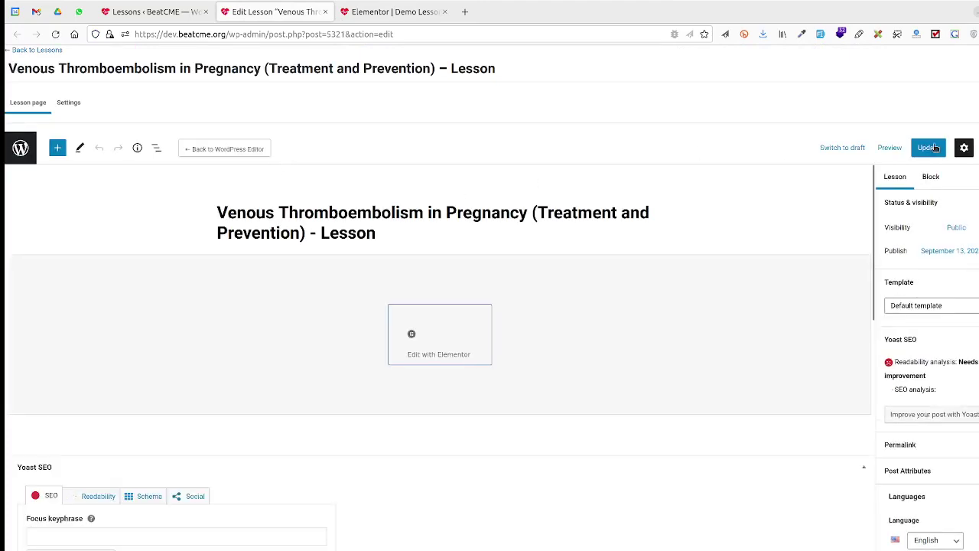
# - Switch the Venous Thromboembolism in Pregnancy lesson from the visual editor to the code editor
pyautogui.click(978, 148)
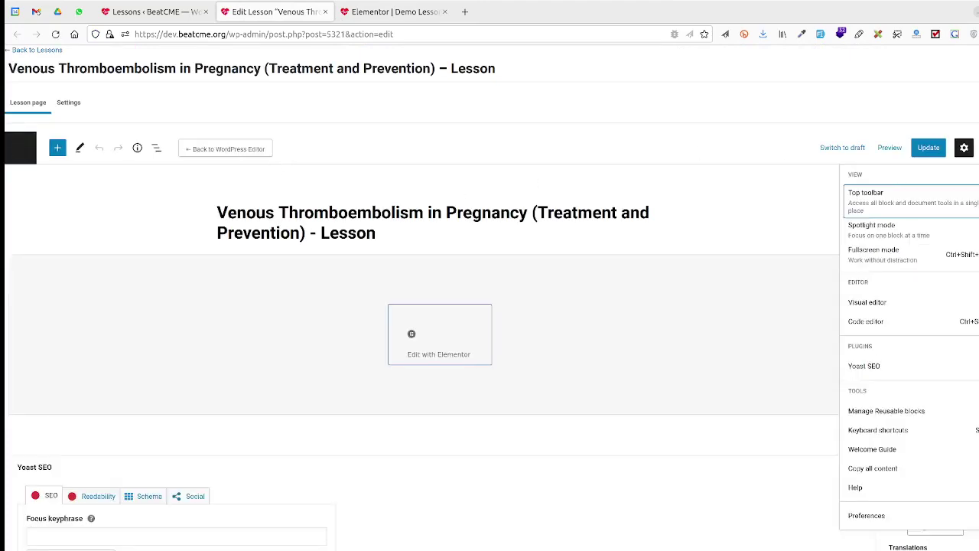
pyautogui.click(883, 324)
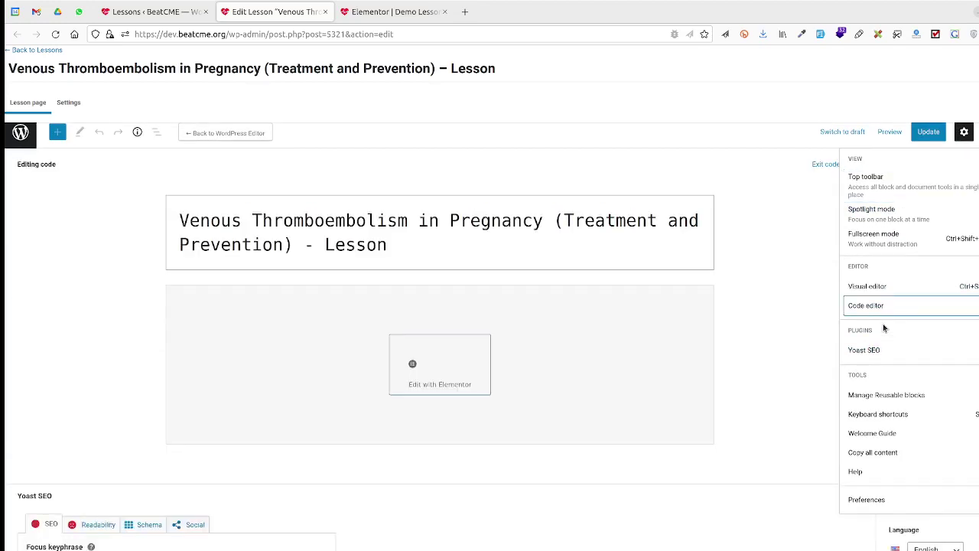
pyautogui.click(793, 287)
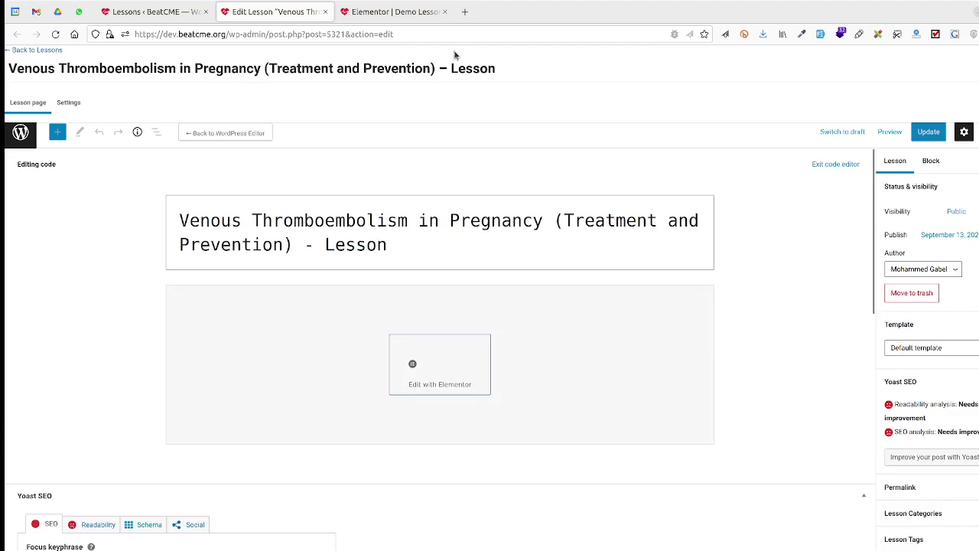
# - Recheck the Demo Lesson's biographies and transcript in Elementor, and launch the Venous Thromboembolism in Pregnancy lesson in Elementor
pyautogui.click(426, 19)
pyautogui.scroll(5, 414, 299)
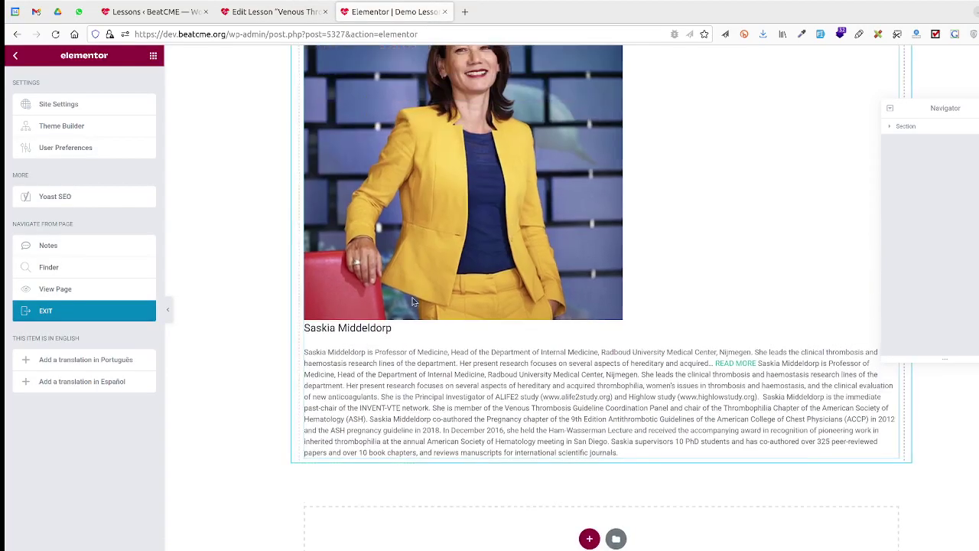
pyautogui.scroll(10, 412, 296)
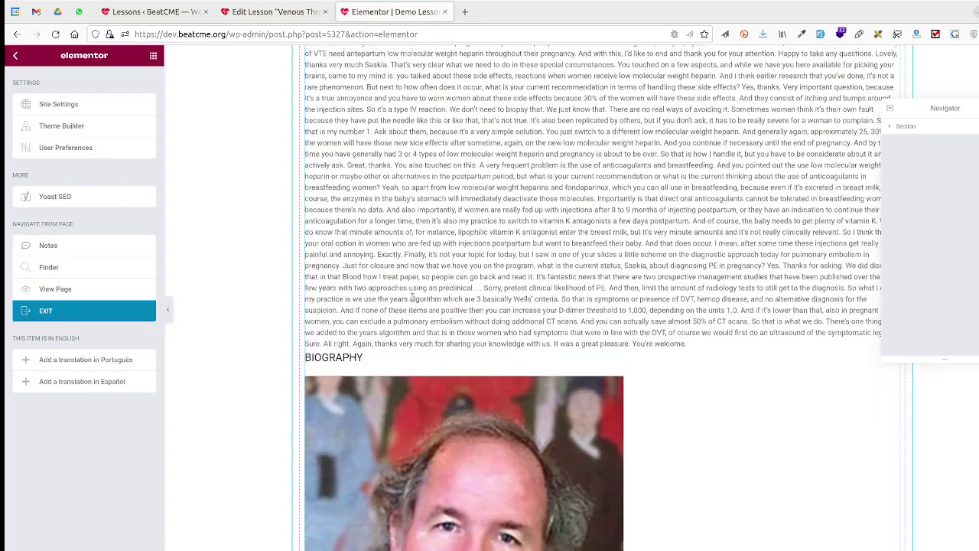
pyautogui.scroll(5, 412, 296)
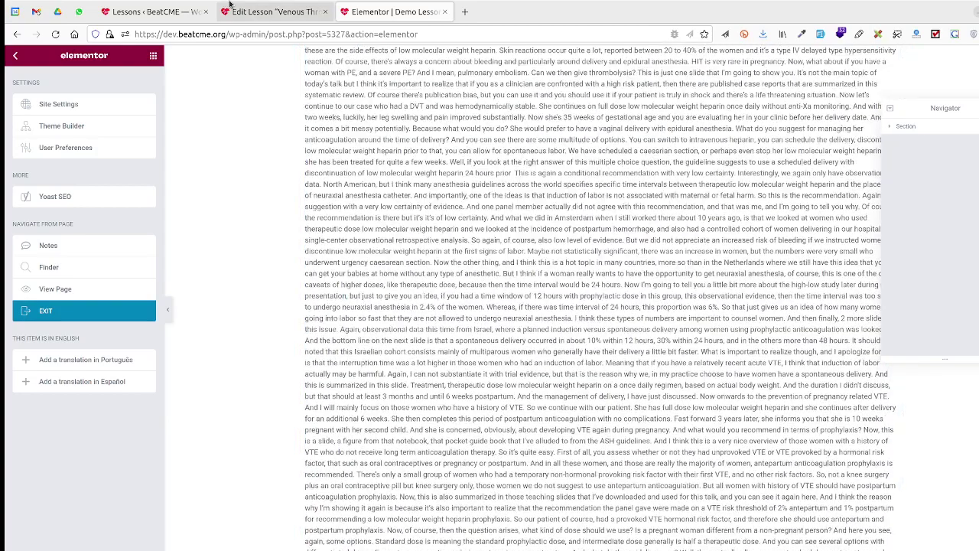
pyautogui.click(250, 14)
pyautogui.click(426, 339)
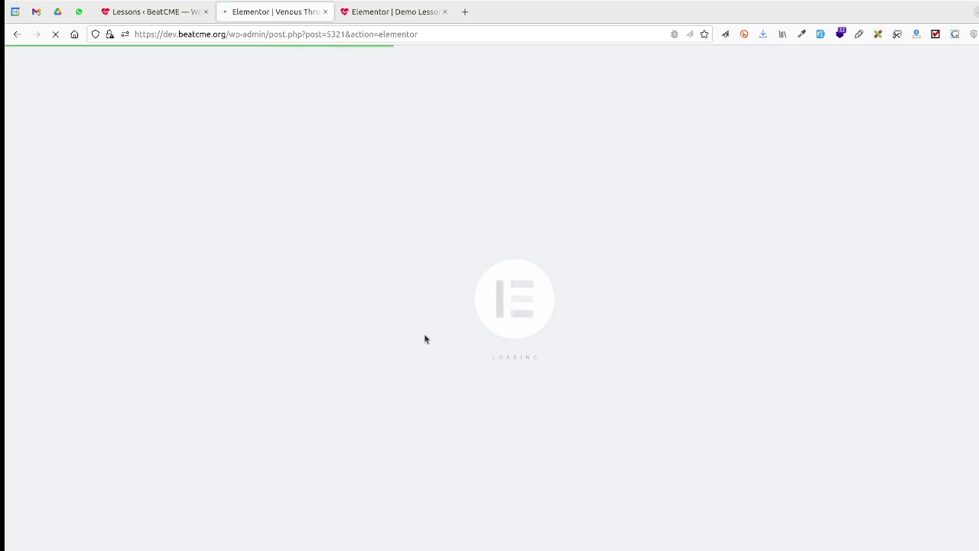
# - Compare the Venous Thromboembolism lesson's Elementor page with the Demo Lesson, covering its download links, sponsor logo, transcript, and speaker biographies
pyautogui.click(385, 14)
pyautogui.scroll(20, 348, 175)
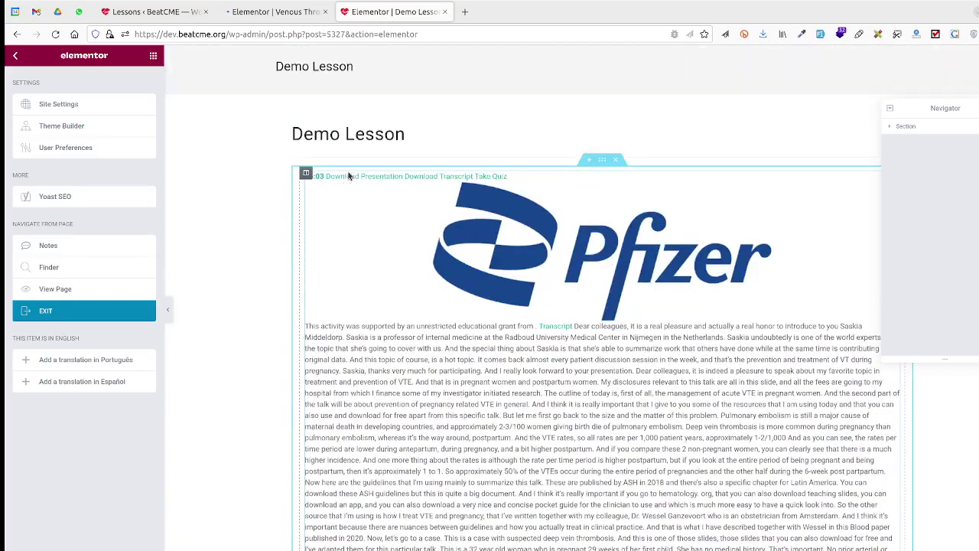
pyautogui.click(283, 11)
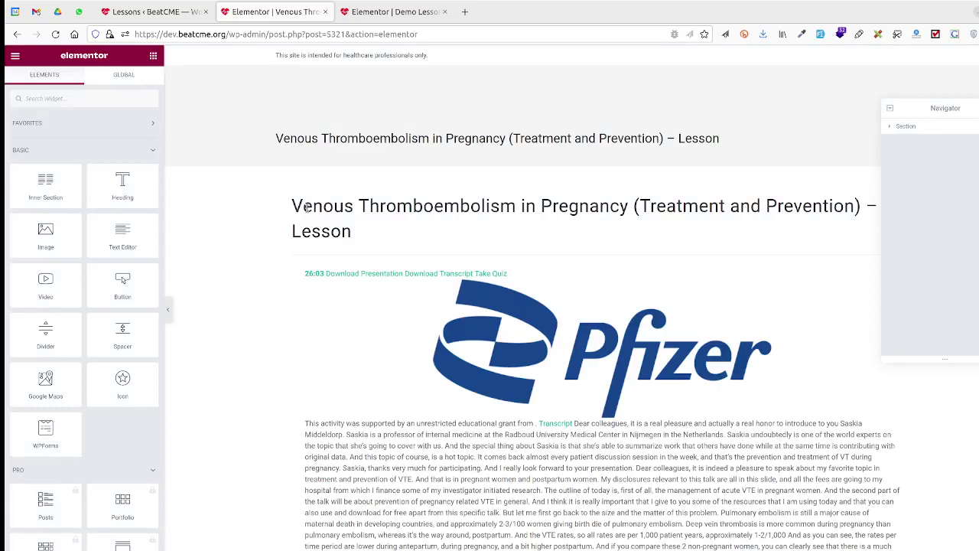
pyautogui.scroll(-3, 306, 216)
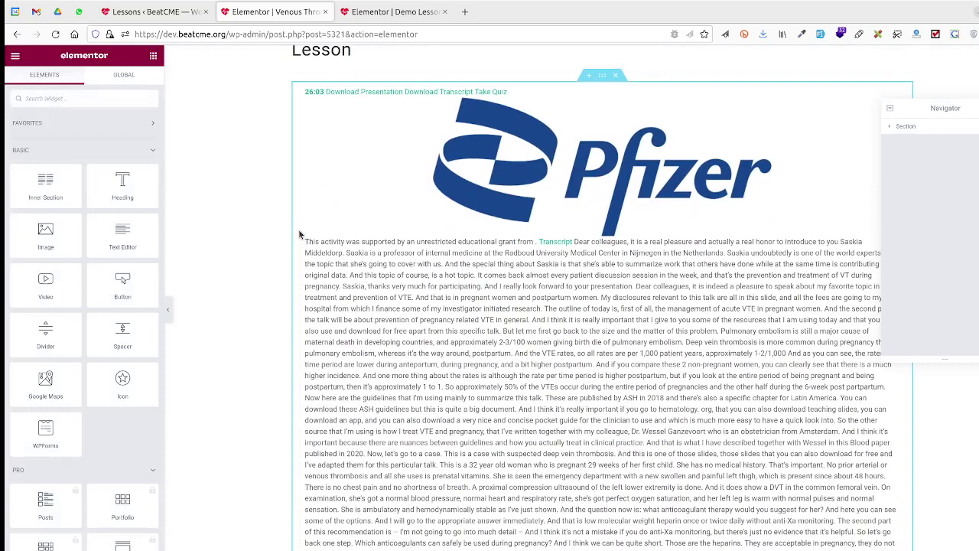
pyautogui.scroll(-12, 301, 235)
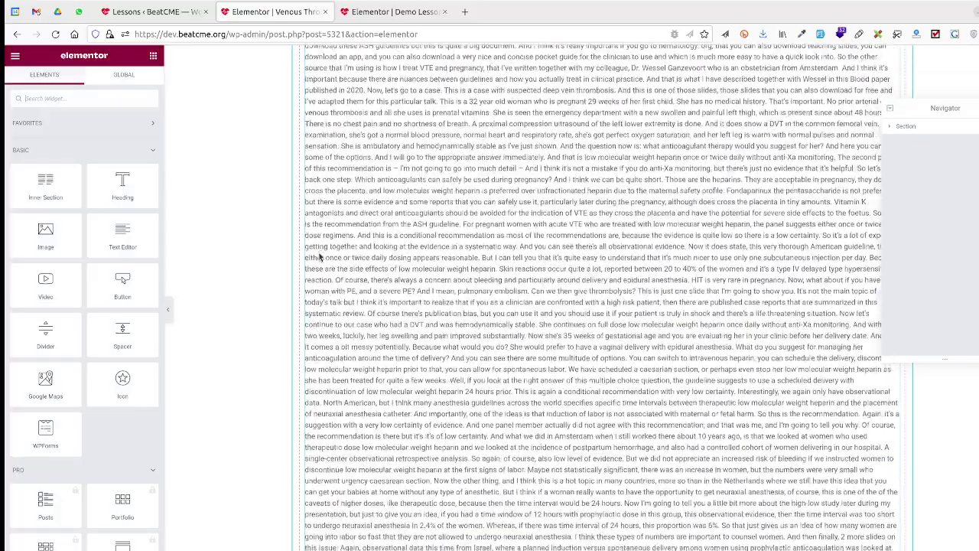
pyautogui.scroll(-15, 320, 255)
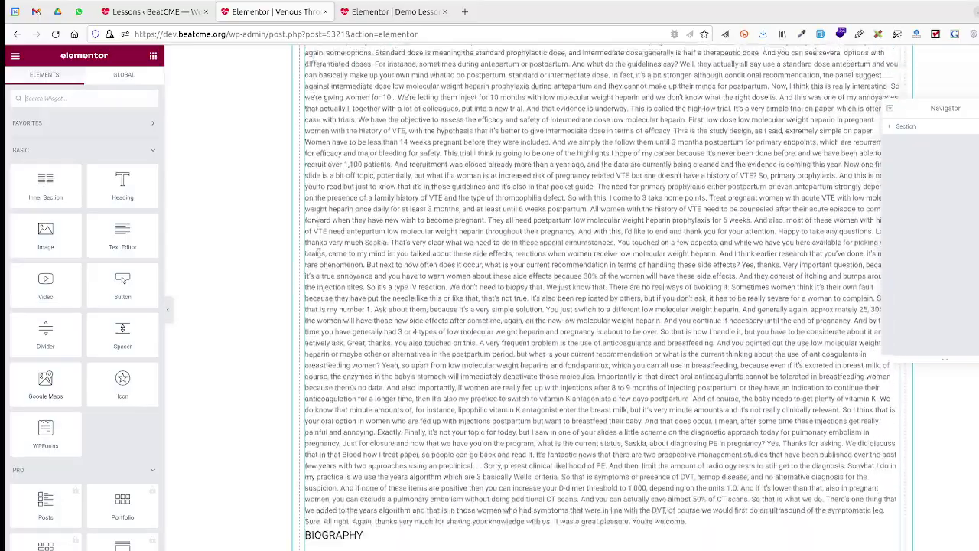
pyautogui.scroll(-3, 320, 256)
pyautogui.scroll(-5, 320, 257)
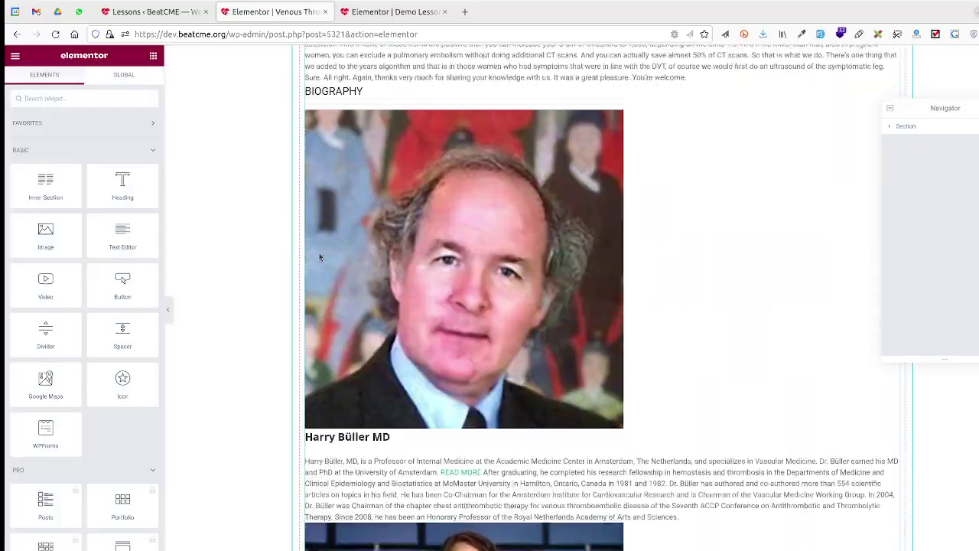
pyautogui.scroll(-3, 320, 257)
pyautogui.scroll(-10, 320, 257)
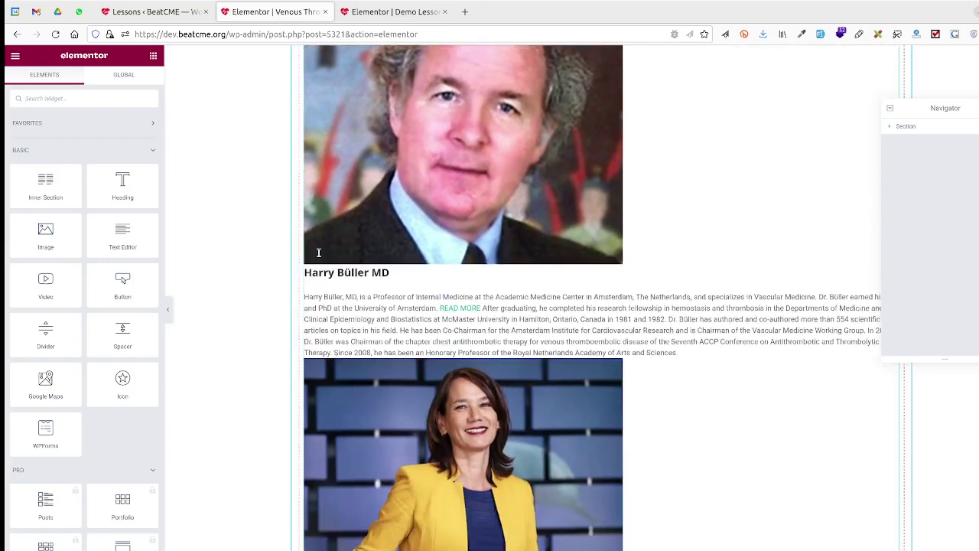
pyautogui.scroll(-3, 318, 259)
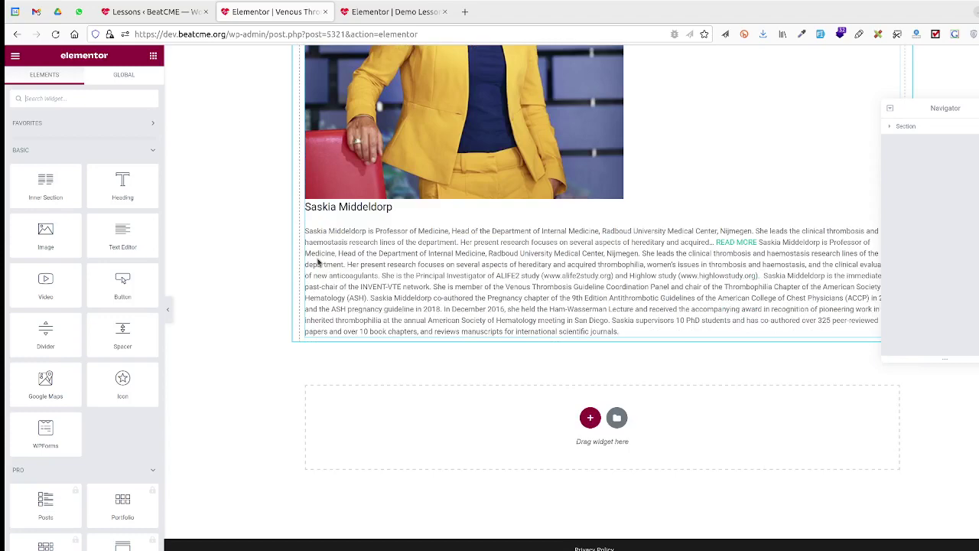
pyautogui.scroll(15, 319, 261)
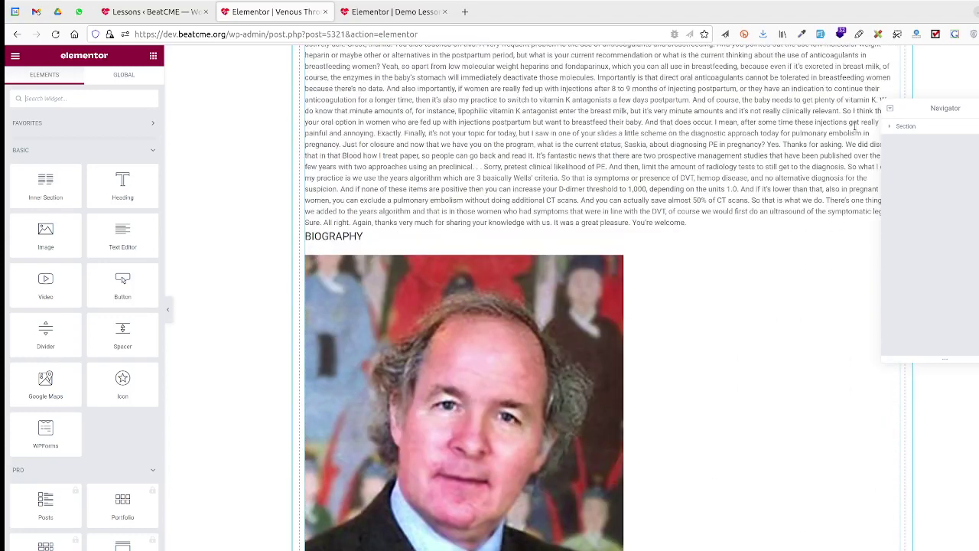
# - Expand the Venous Thromboembolism lesson's section and column structure, and inspect the column's settings and its Text Editor widget
pyautogui.click(890, 127)
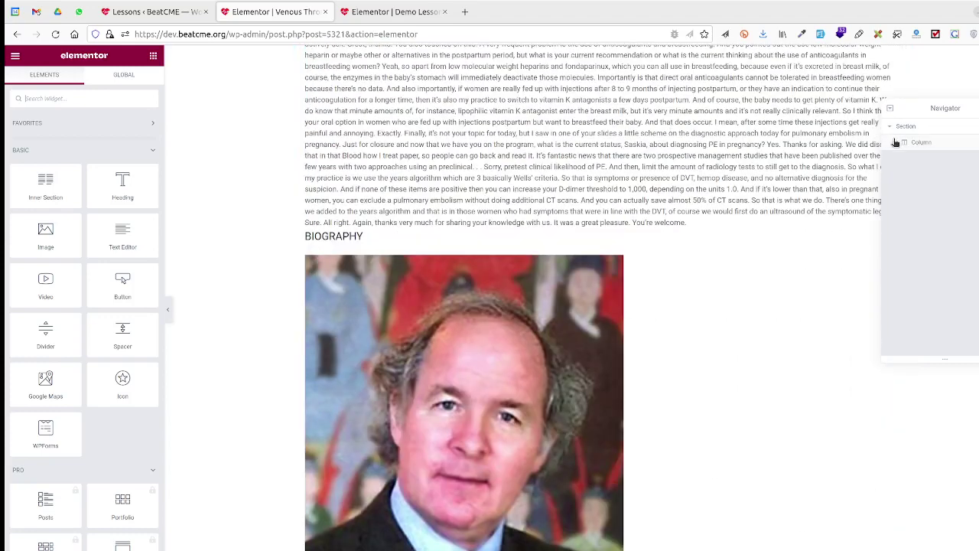
pyautogui.click(895, 144)
pyautogui.click(912, 161)
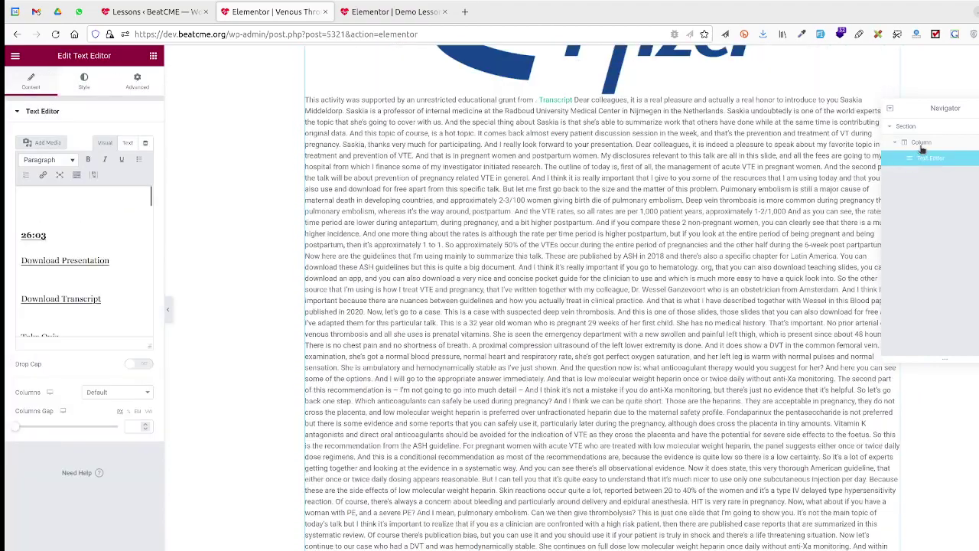
pyautogui.click(922, 145)
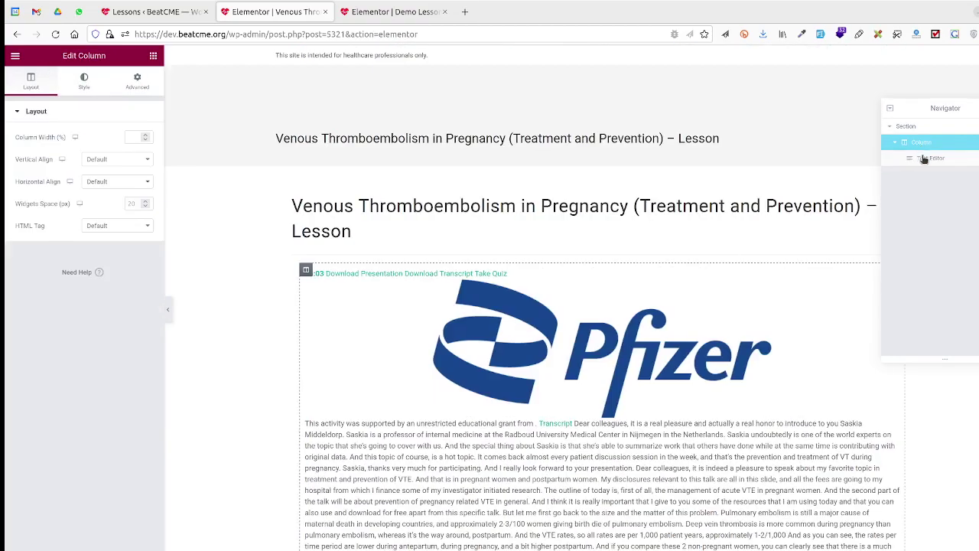
pyautogui.click(922, 158)
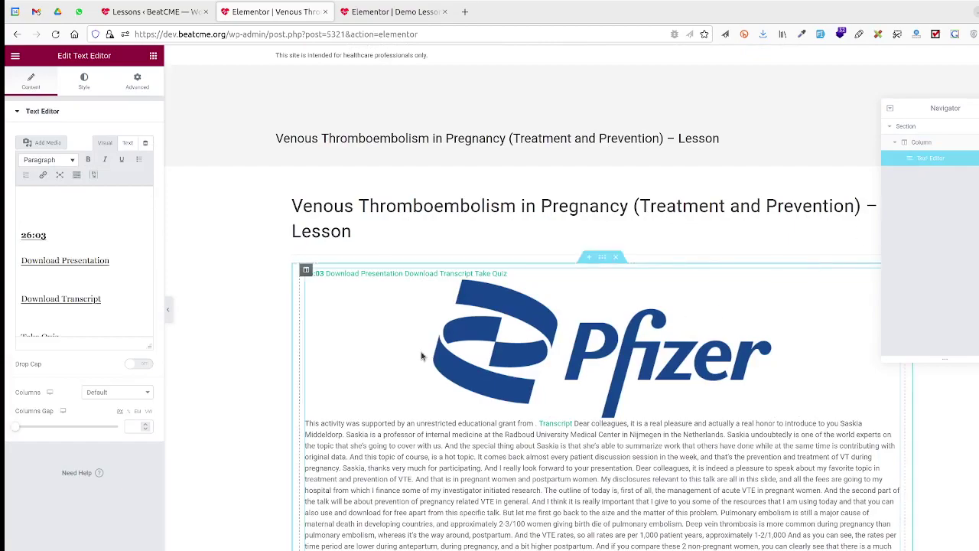
pyautogui.scroll(-9, 421, 356)
pyautogui.scroll(10, 259, 107)
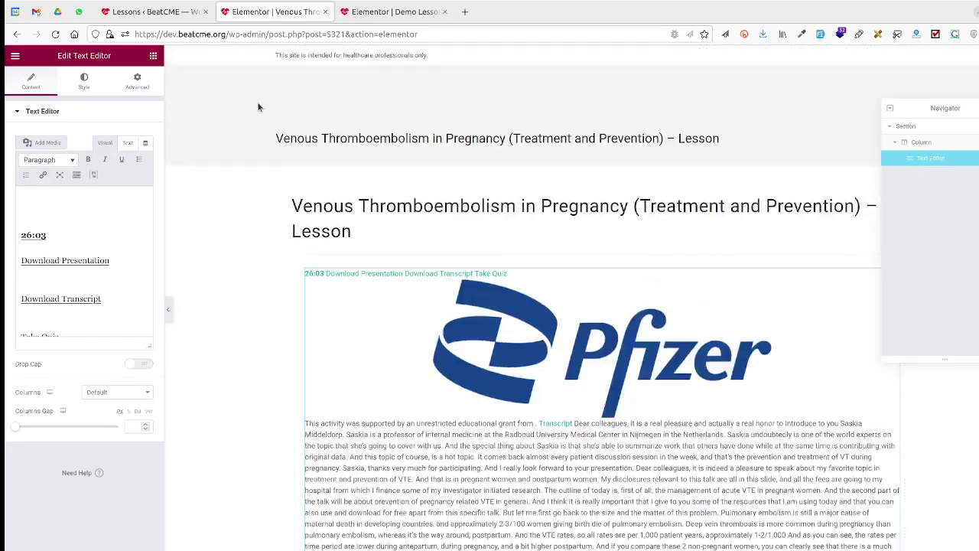
# - View the Demo Lesson's live page in a separate tab, keeping the lessons list open, and examine its content
pyautogui.click(170, 14)
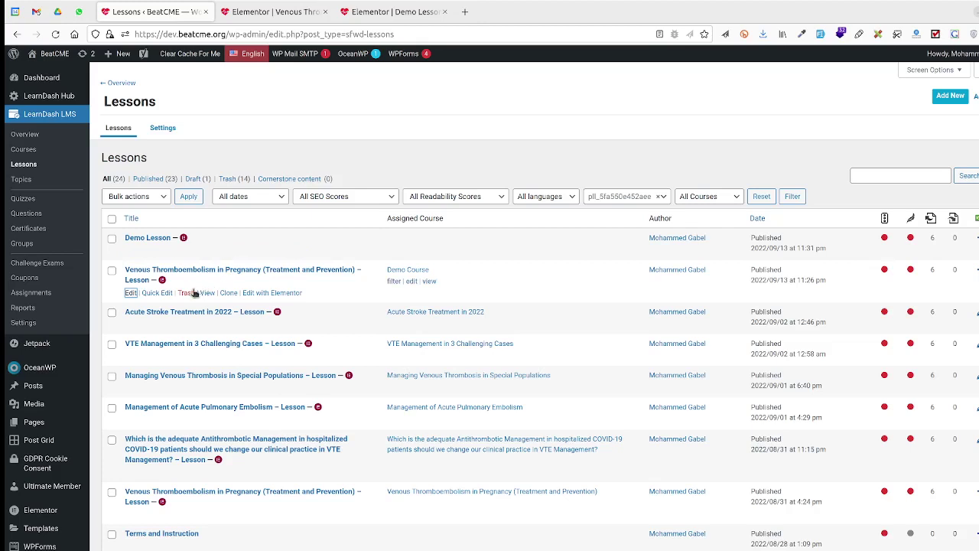
pyautogui.moveTo(166, 254)
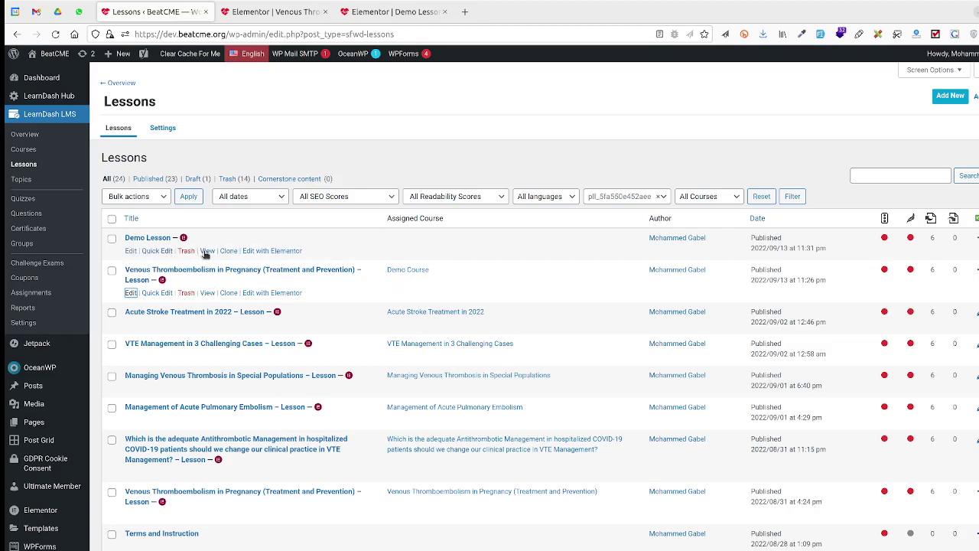
pyautogui.click(207, 251)
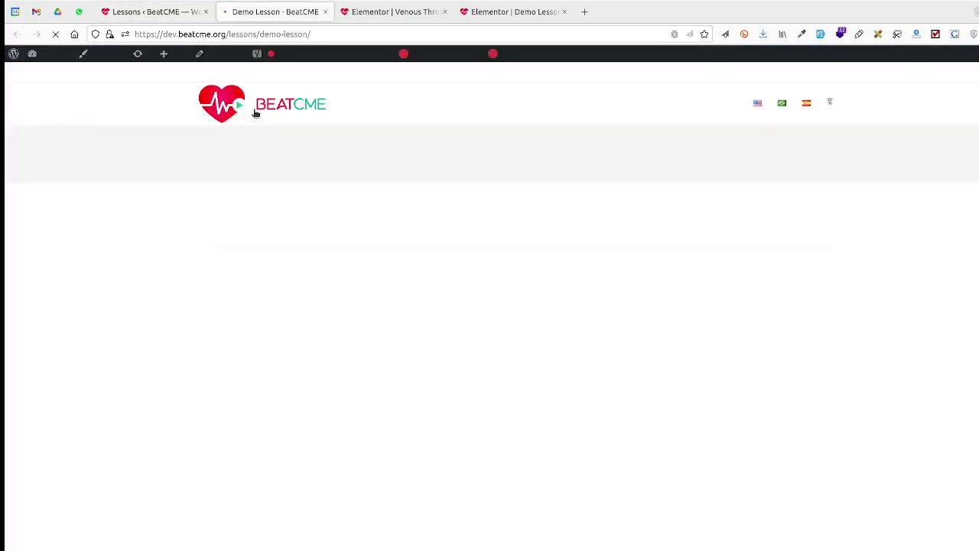
pyautogui.scroll(-15, 140, 255)
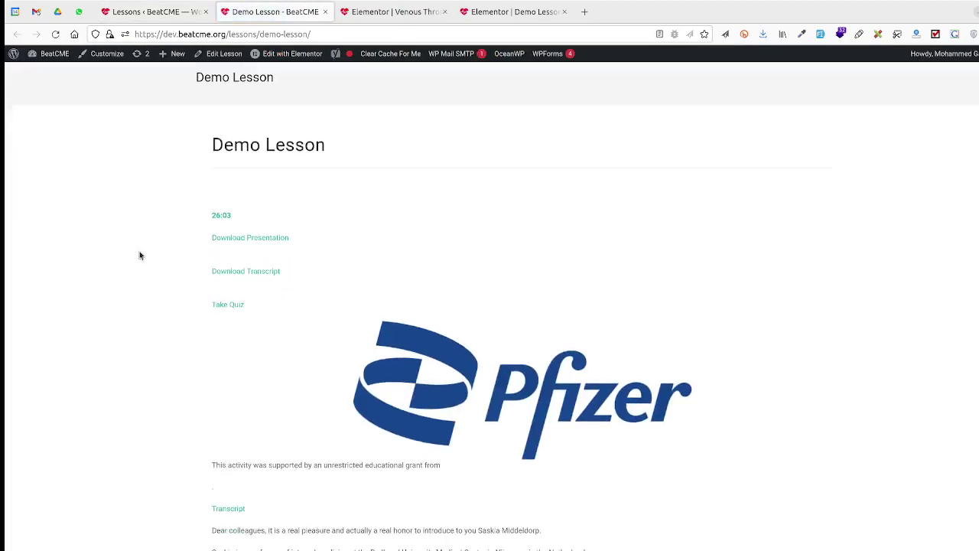
# - Read through the transcript on the Demo Lesson's live page and recheck the download links and sponsor logo at its beginning
pyautogui.scroll(-15, 140, 255)
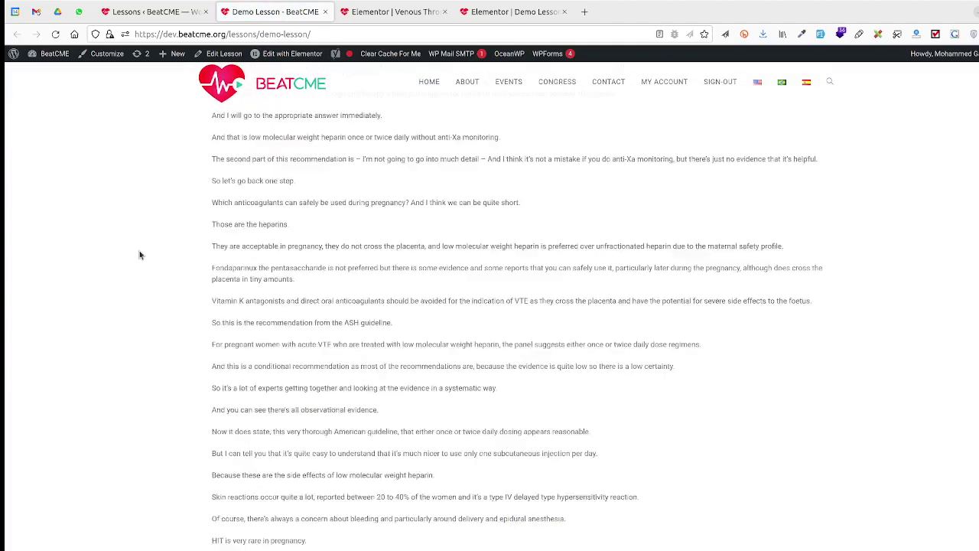
pyautogui.scroll(-15, 140, 254)
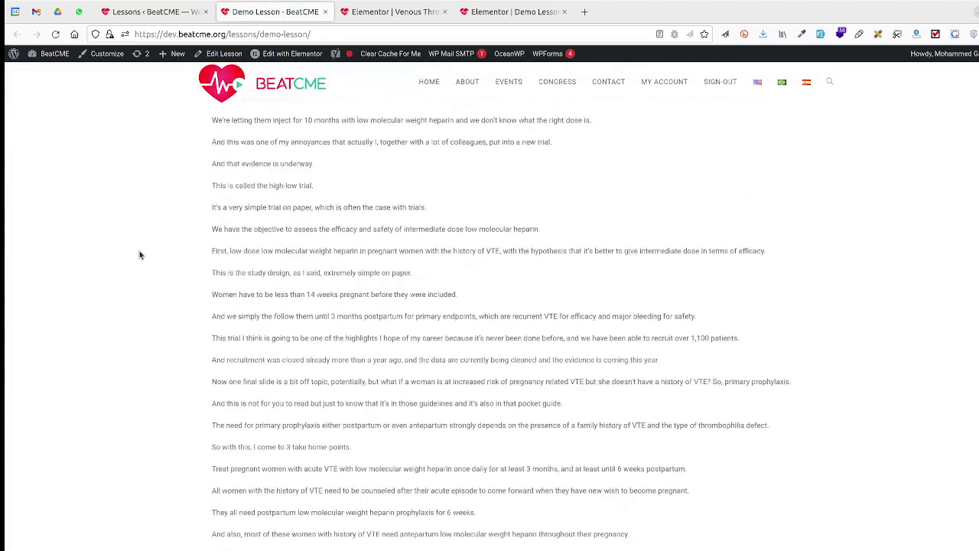
pyautogui.scroll(5, 140, 255)
pyautogui.scroll(10, 140, 254)
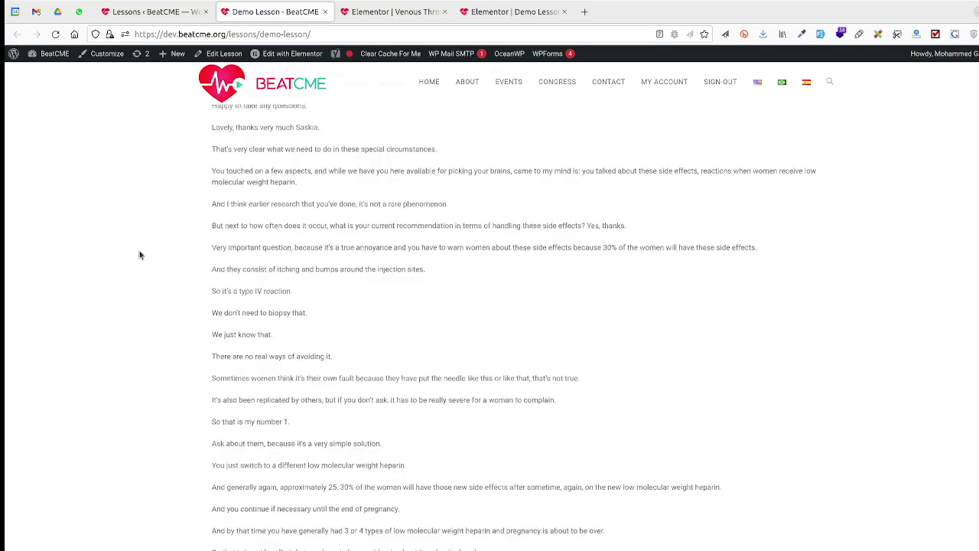
pyautogui.scroll(15, 140, 254)
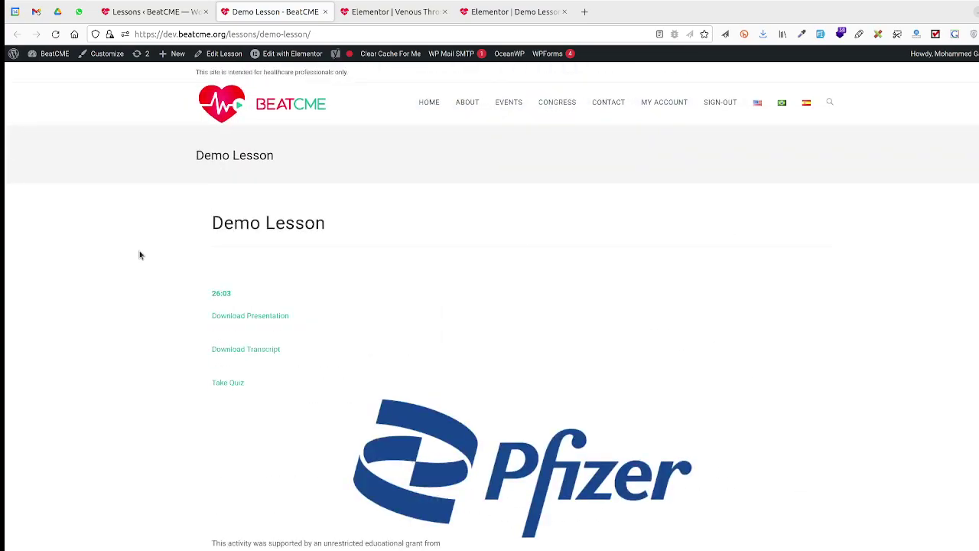
# - Copy the Demo Lesson's title from its Quick Edit form in the lessons list, leaving the lesson unmodified
pyautogui.click(172, 13)
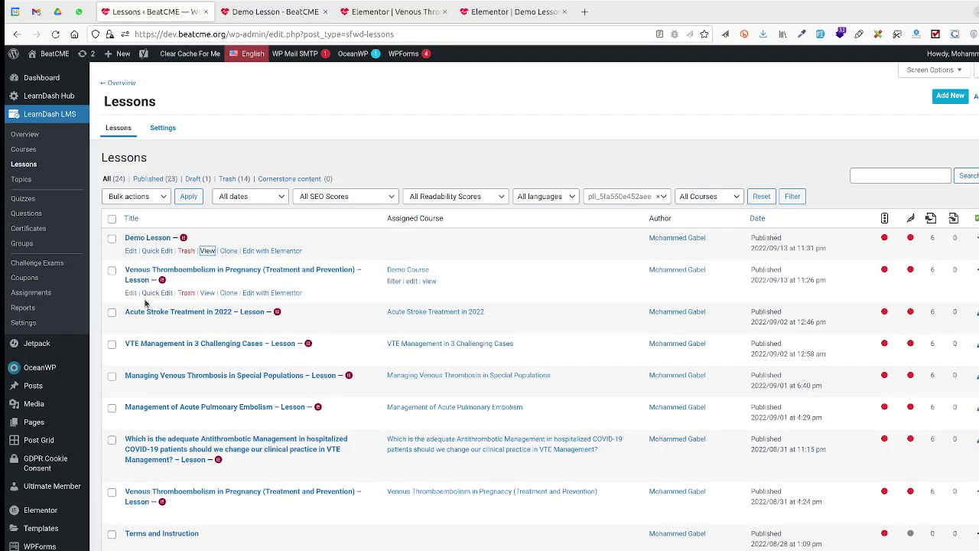
pyautogui.scroll(-1, 145, 304)
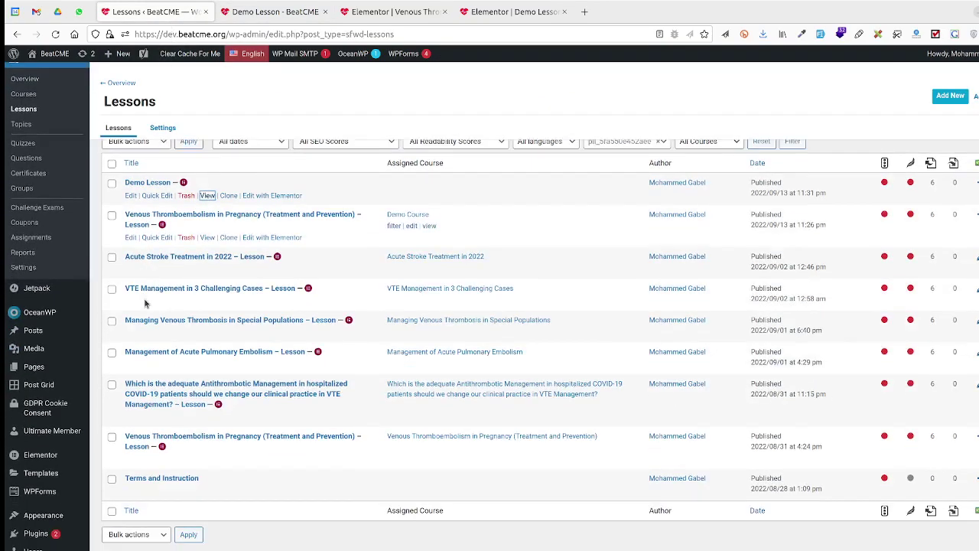
pyautogui.scroll(1, 146, 304)
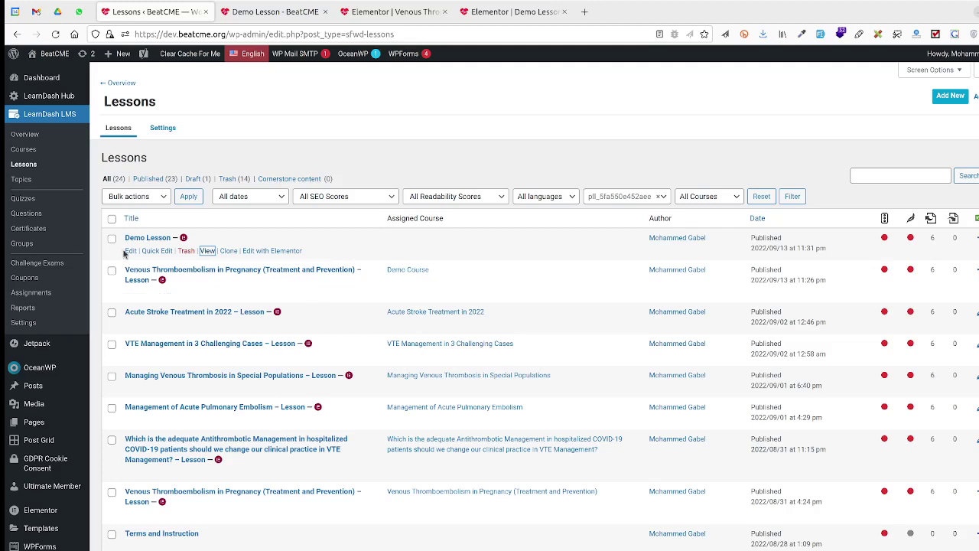
pyautogui.click(160, 251)
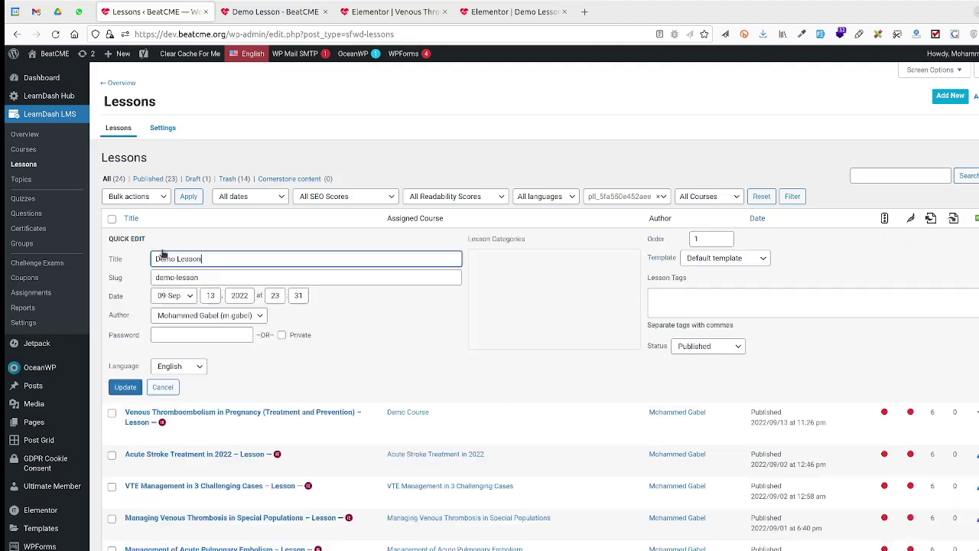
pyautogui.doubleClick(177, 258)
pyautogui.click(177, 258)
pyautogui.hotkey('ctrl', 'c')
pyautogui.click(163, 387)
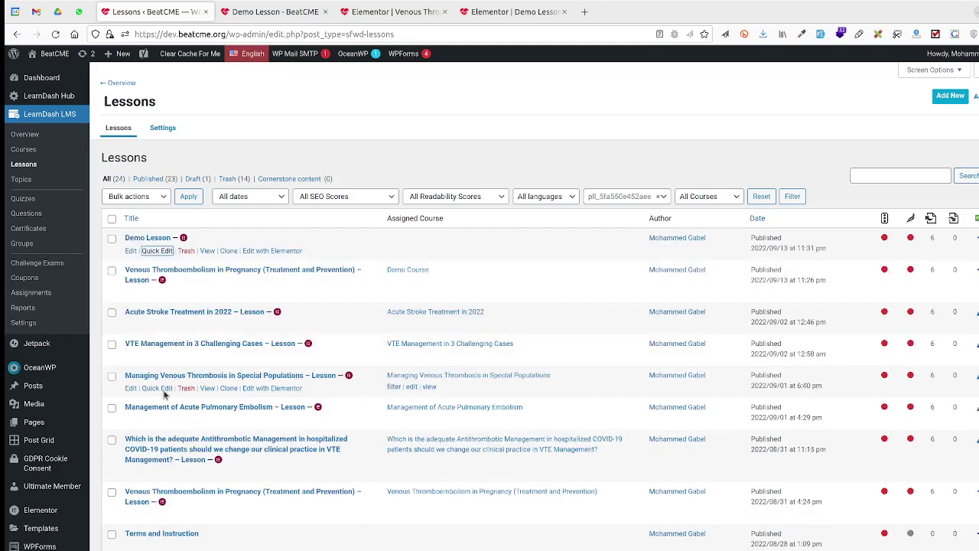
# - Move the Demo Lesson and the Venous Thromboembolism in Pregnancy lesson assigned to Demo Course to the trash in one bulk action
pyautogui.click(112, 239)
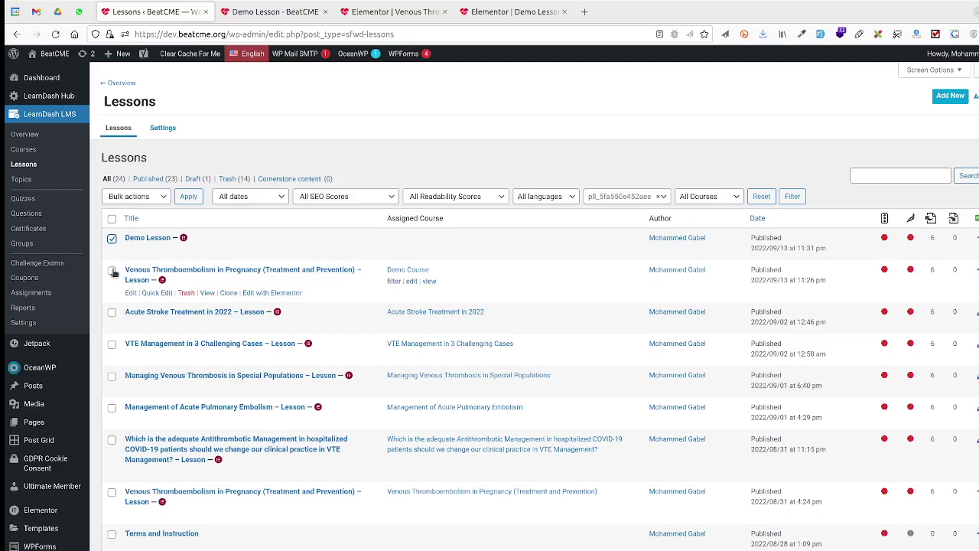
pyautogui.click(112, 272)
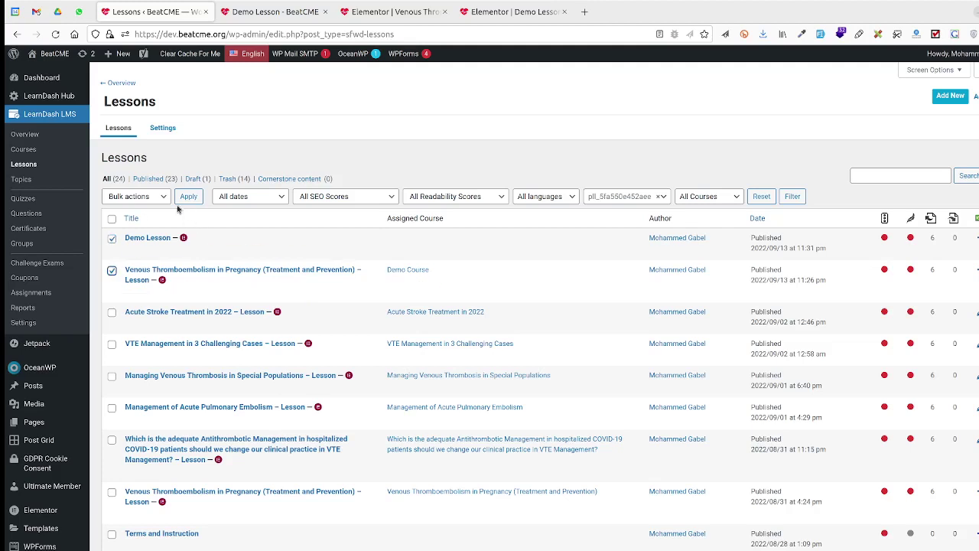
pyautogui.click(164, 199)
pyautogui.click(138, 243)
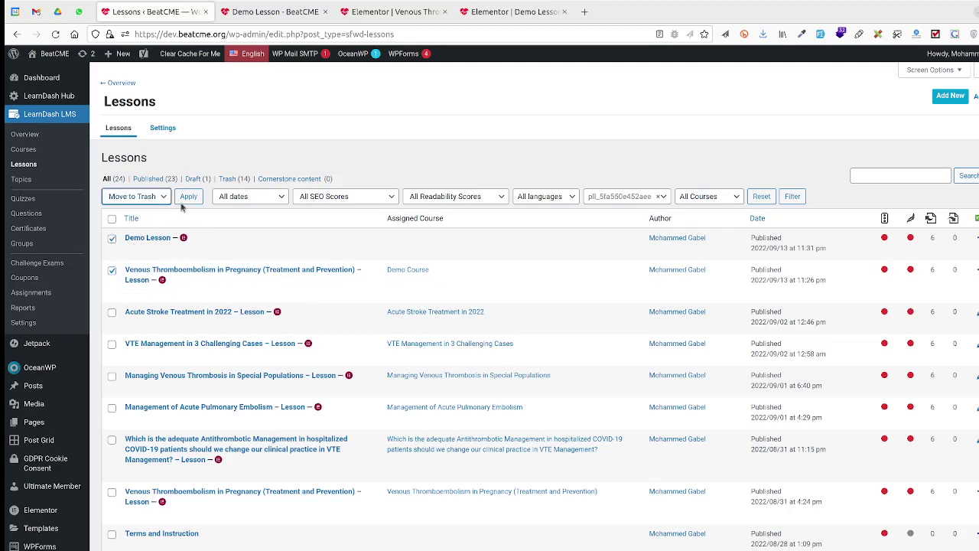
pyautogui.click(187, 198)
pyautogui.click(188, 198)
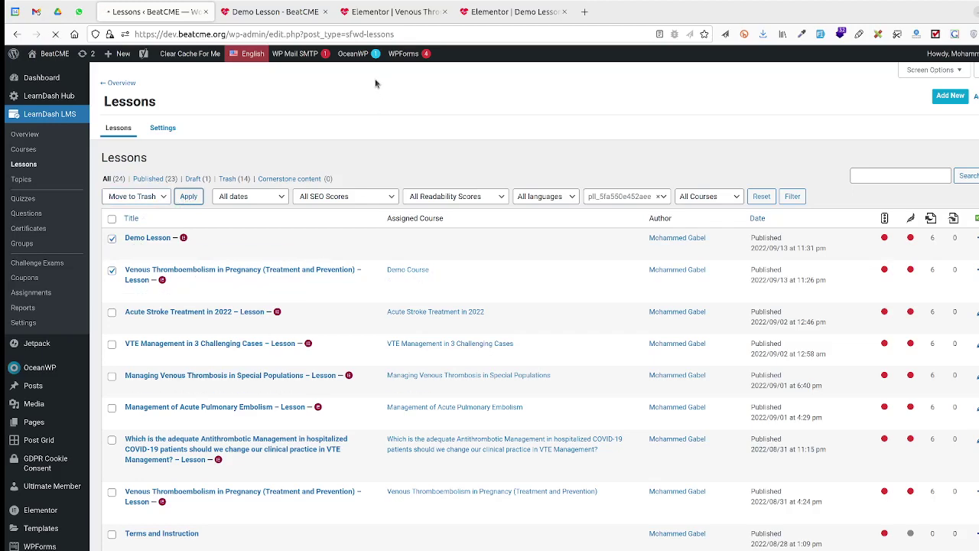
# - Close the Demo Lesson's live page and the Venous Thromboembolism Elementor page, check the Demo Lesson's Elementor page, and return to the lessons list
pyautogui.click(325, 12)
pyautogui.click(325, 12)
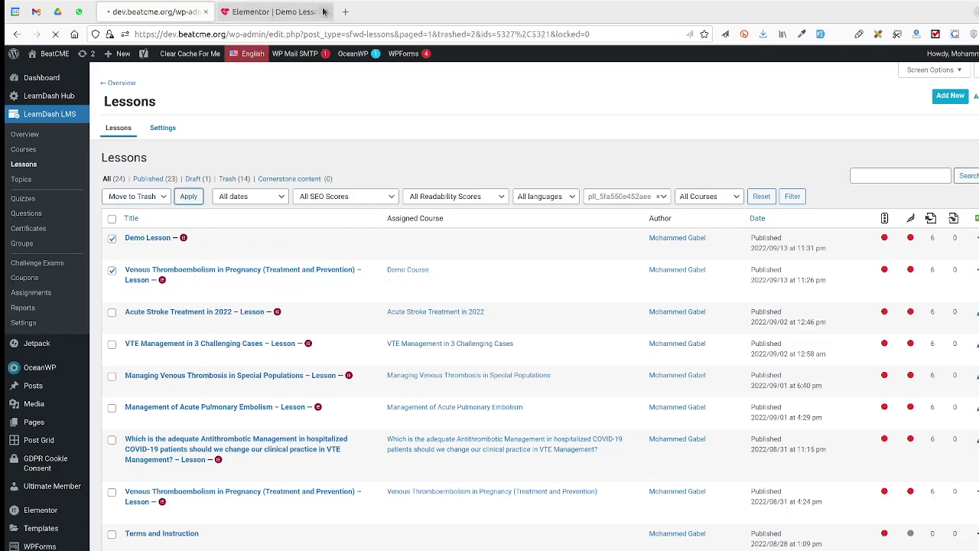
pyautogui.click(302, 11)
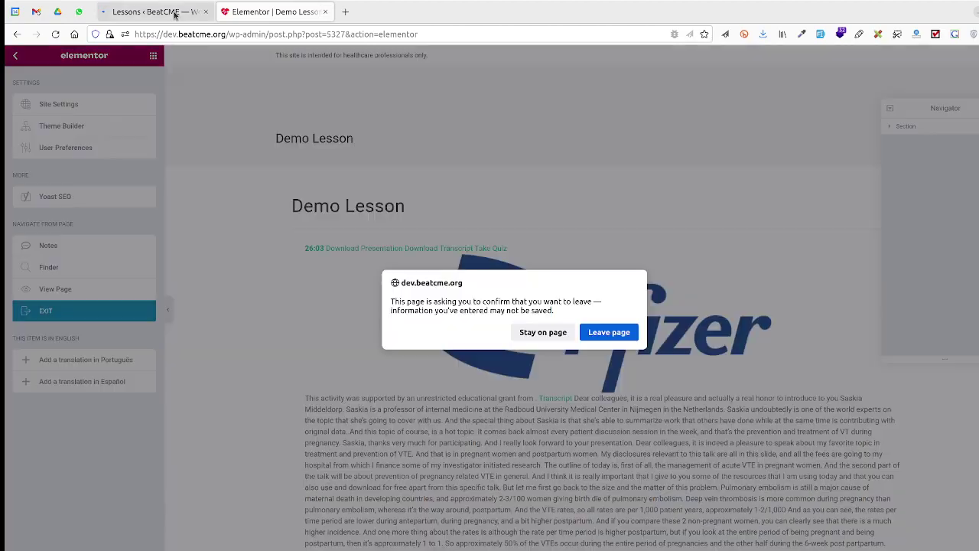
pyautogui.click(176, 12)
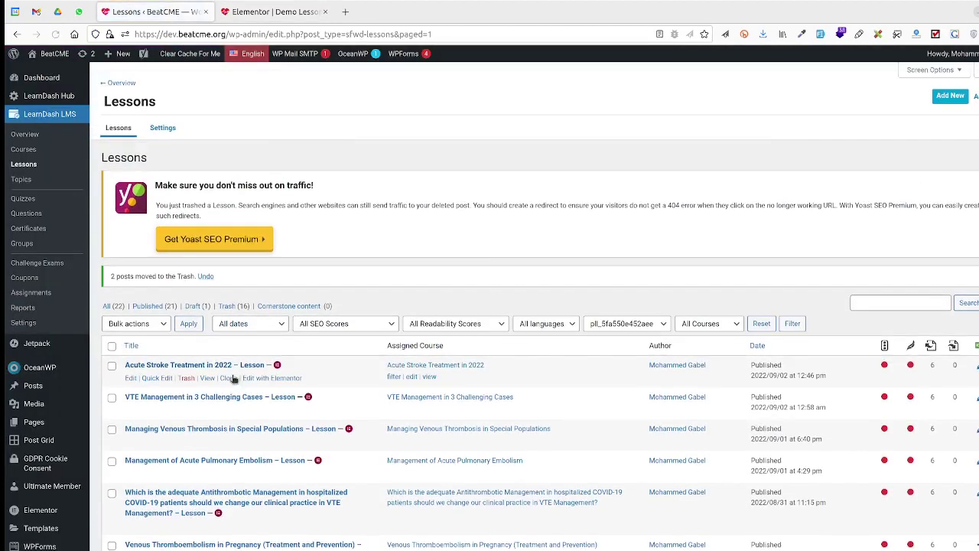
# - Clone the lesson "Venous Thromboembolism in Pregnancy (Treatment and Prevention) – Lesson" and rename the copy Demo Lesson, replacing its slug with the copied name
pyautogui.scroll(-3, 233, 379)
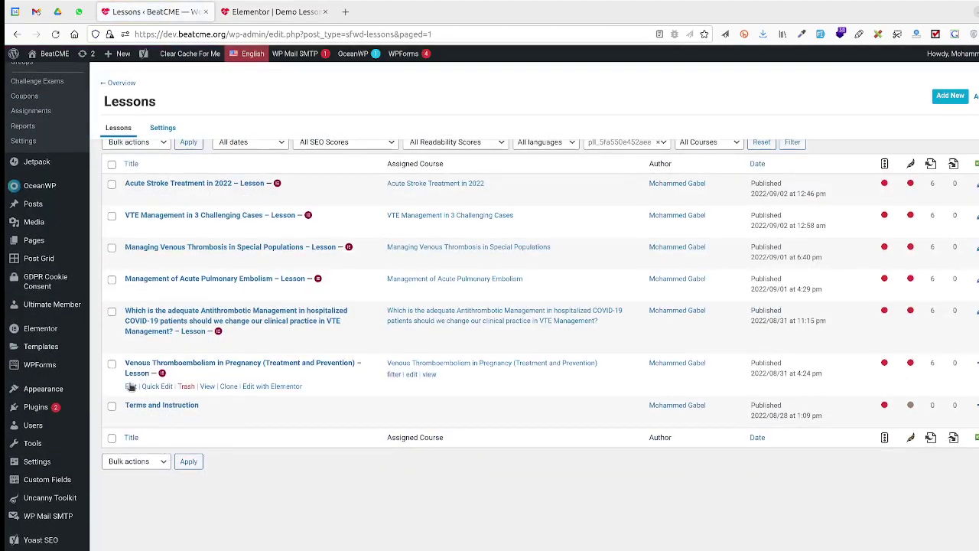
pyautogui.click(229, 387)
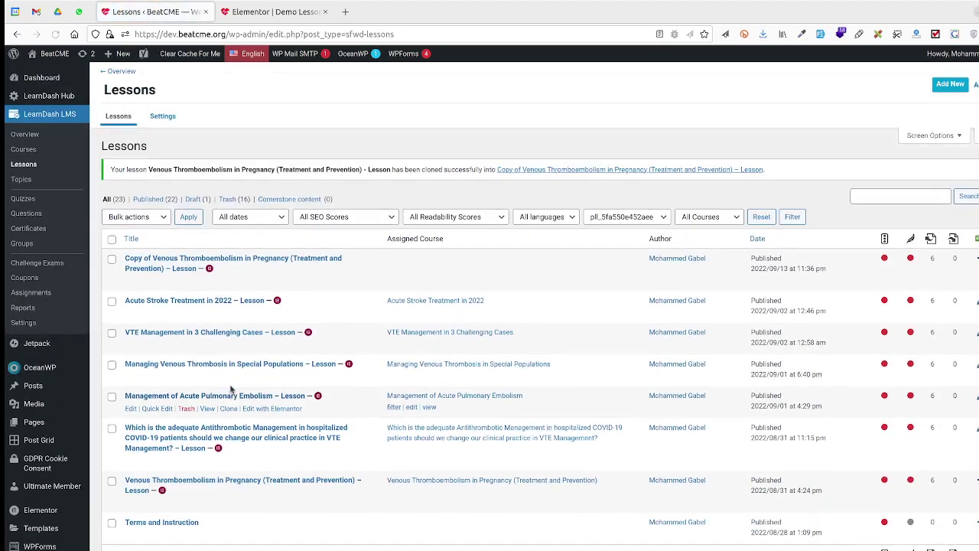
pyautogui.moveTo(133, 298)
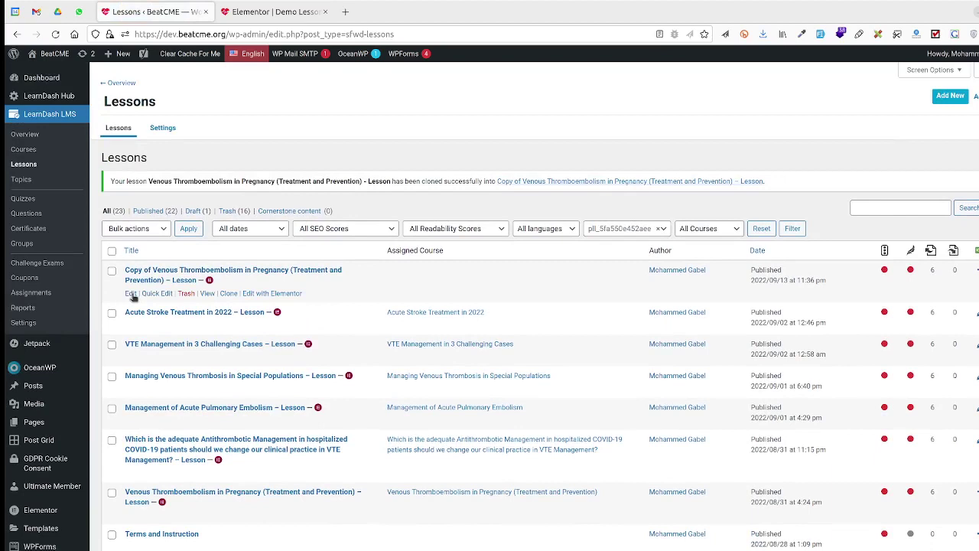
pyautogui.click(157, 293)
pyautogui.tripleClick(170, 292)
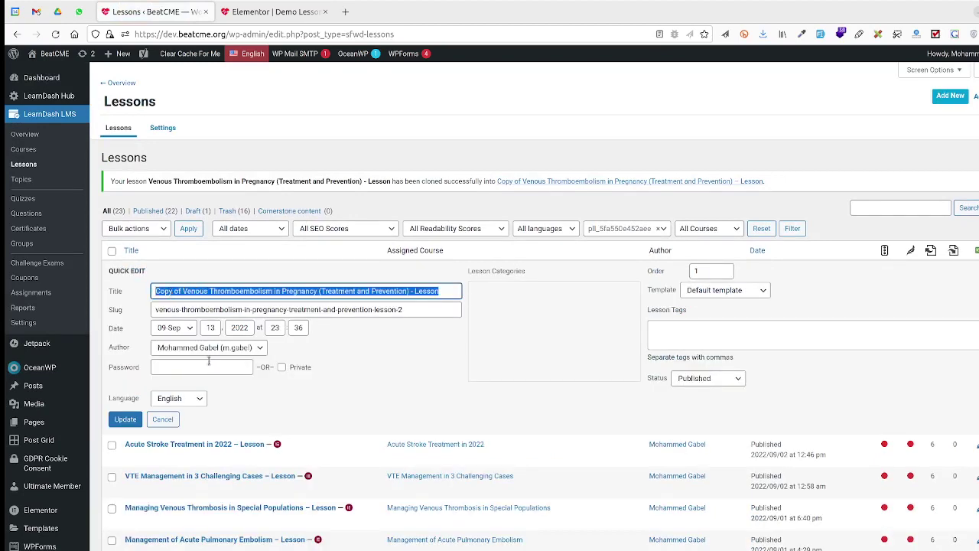
pyautogui.hotkey('ctrl', 'v')
pyautogui.tripleClick(203, 310)
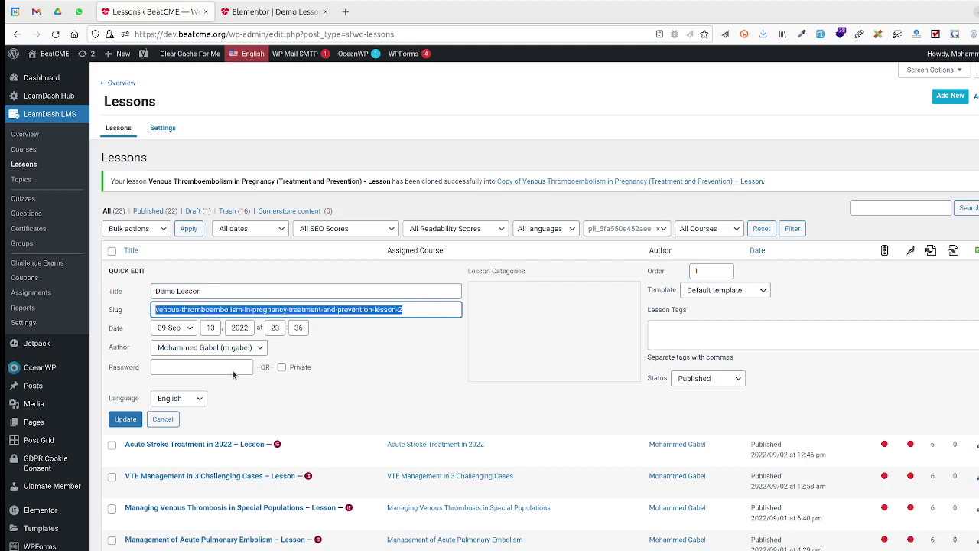
pyautogui.hotkey('ctrl', 'v')
pyautogui.click(122, 420)
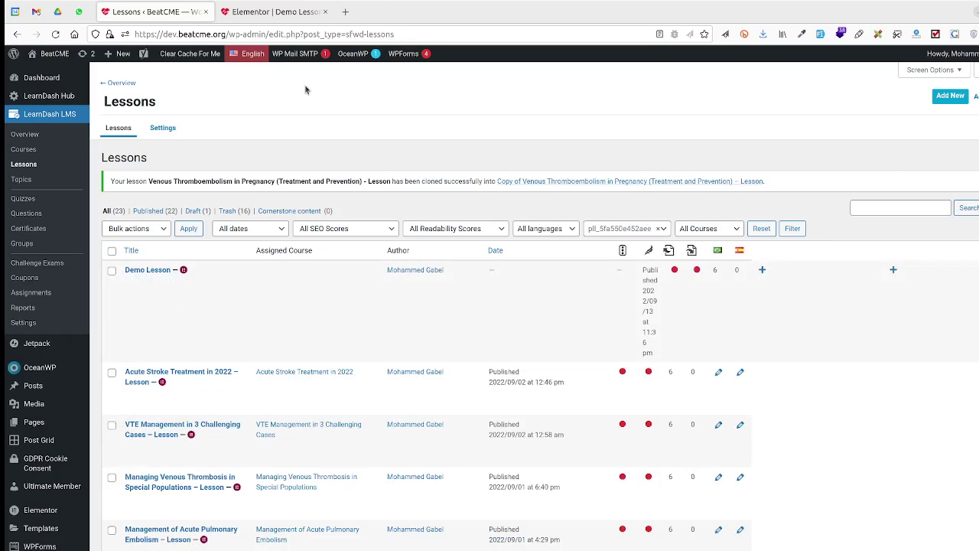
# - Close the old Elementor page and open the new Demo Lesson for editing in a separate tab
pyautogui.click(326, 13)
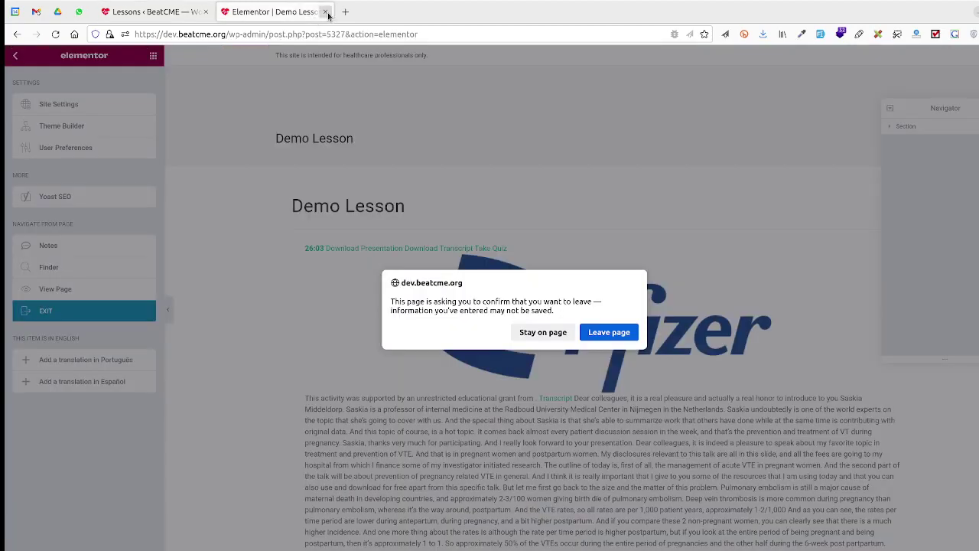
pyautogui.click(326, 12)
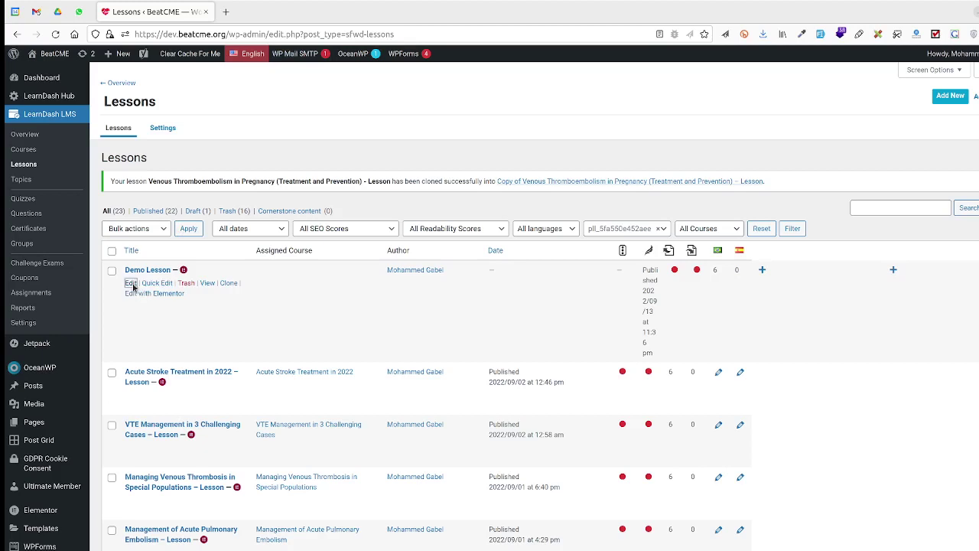
pyautogui.middleClick(131, 283)
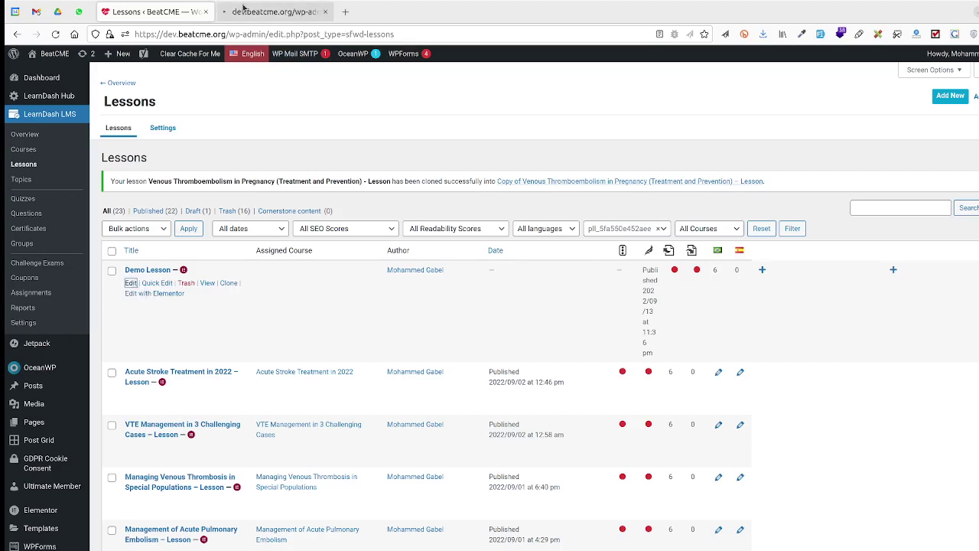
pyautogui.click(243, 8)
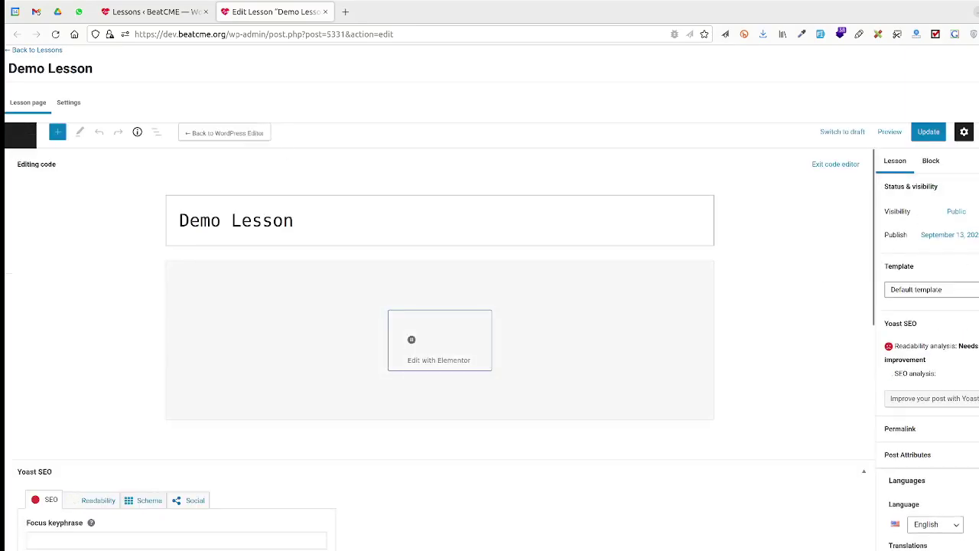
# - Switch the Demo Lesson to the visual editor and open it with Elementor, agreeing to leave the current page
pyautogui.click(976, 132)
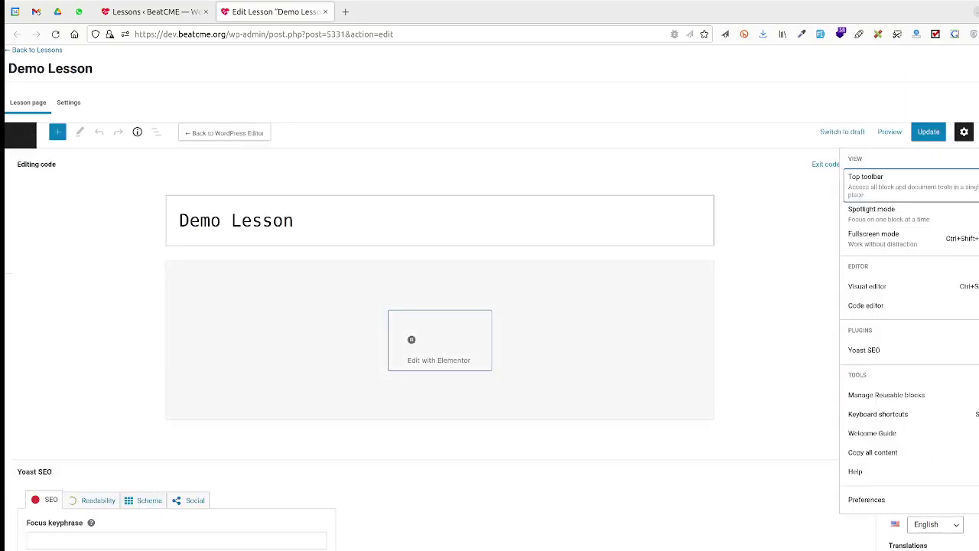
pyautogui.click(893, 291)
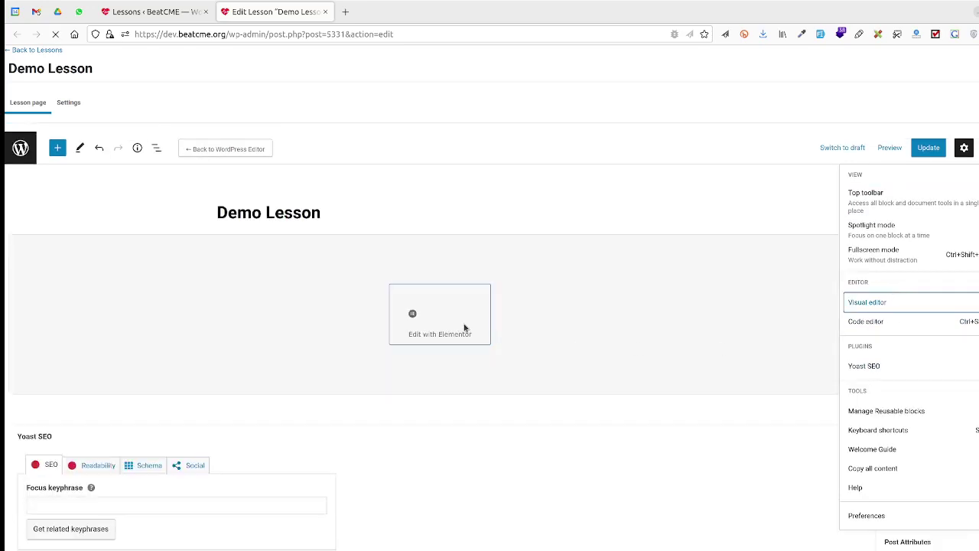
pyautogui.click(443, 313)
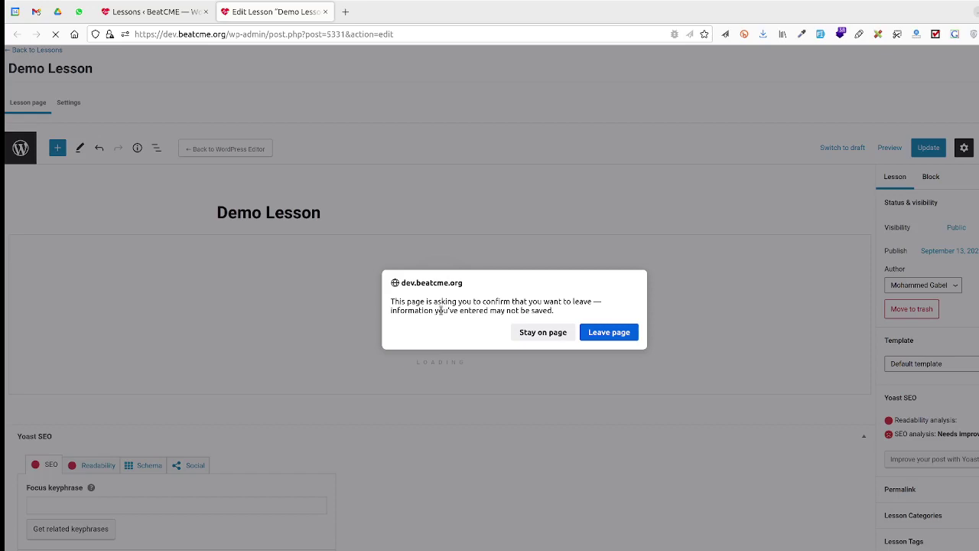
pyautogui.click(609, 332)
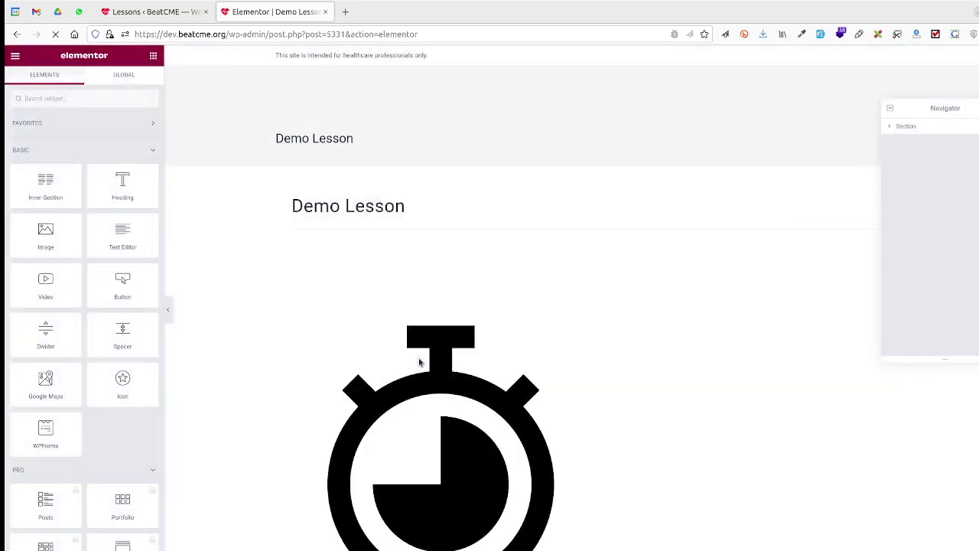
# - Examine the Demo Lesson's content and layout in Elementor, from the video through the transcript to the speaker biographies
pyautogui.scroll(-15, 419, 362)
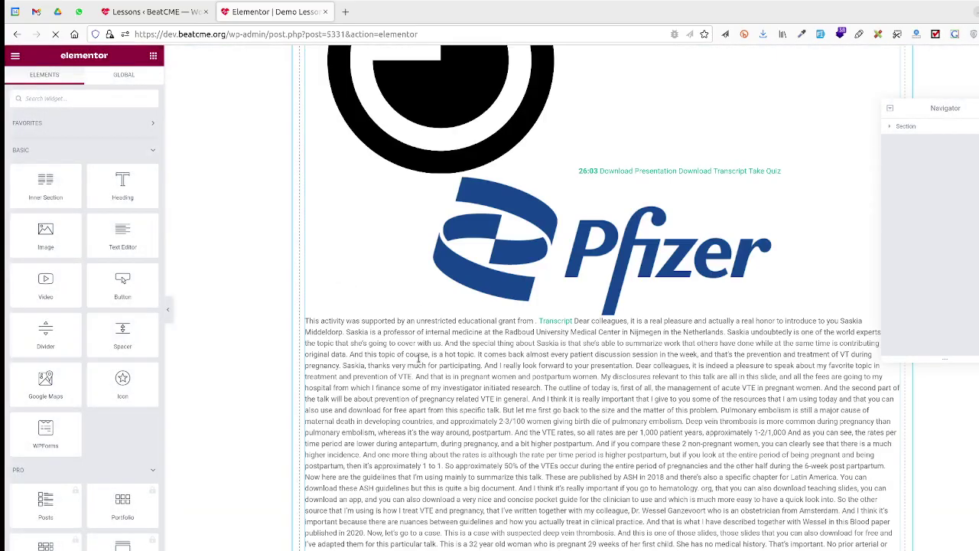
pyautogui.scroll(-15, 419, 362)
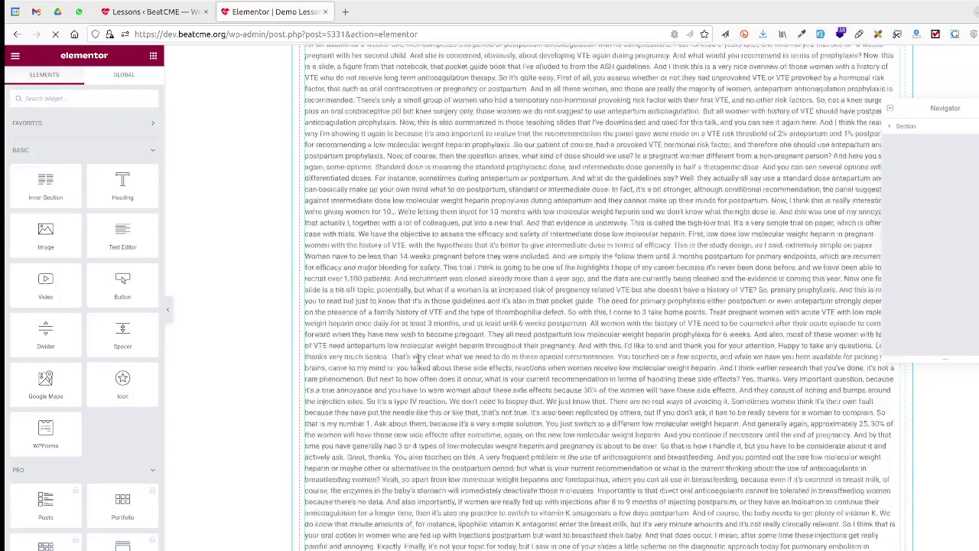
pyautogui.scroll(-10, 419, 361)
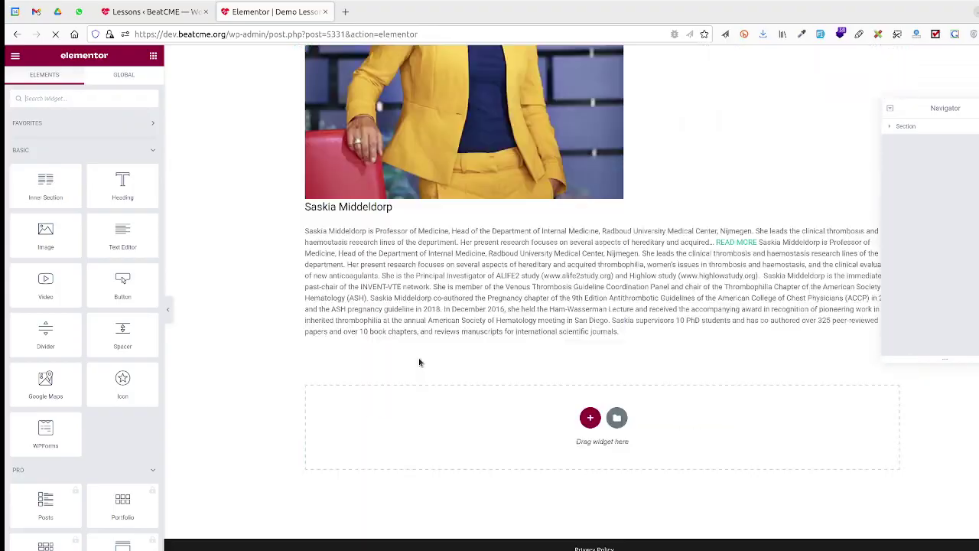
pyautogui.scroll(20, 419, 362)
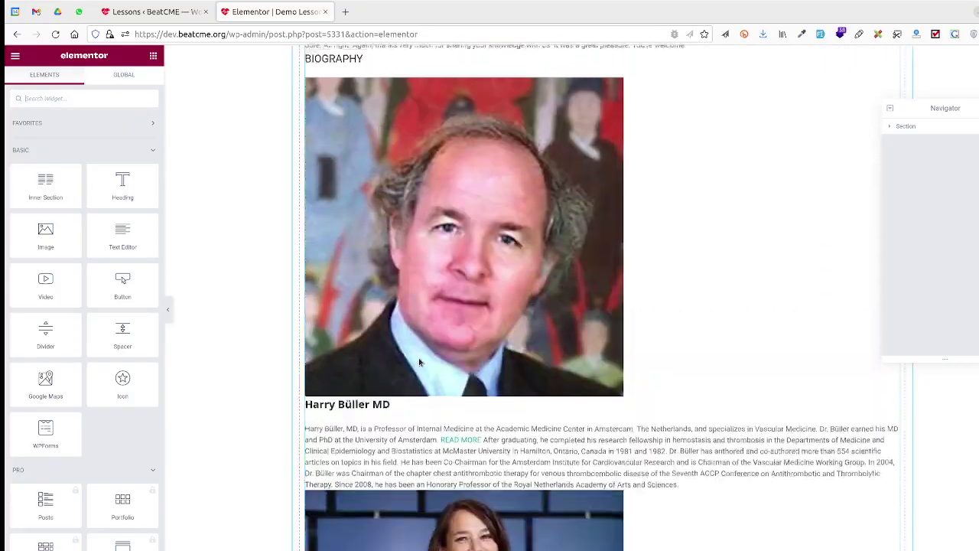
pyautogui.scroll(20, 419, 362)
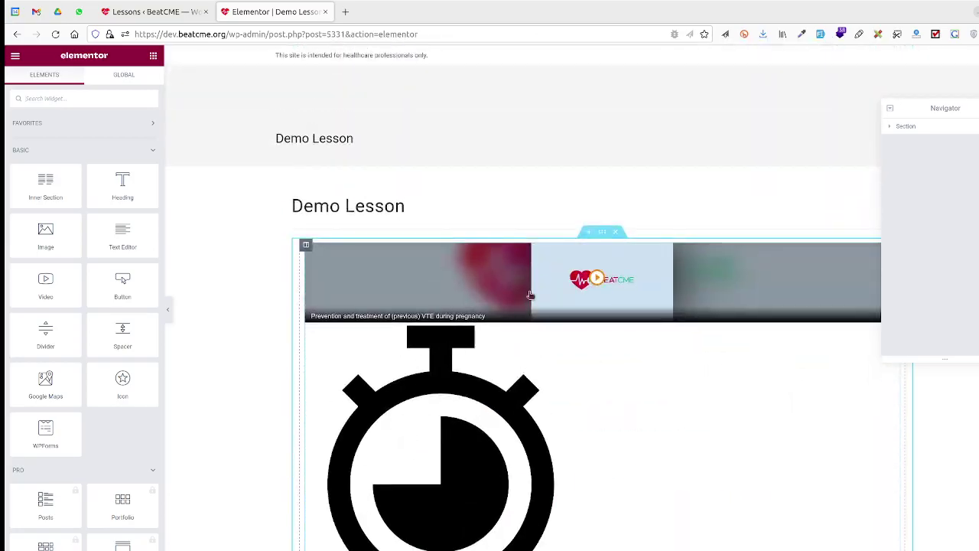
pyautogui.scroll(-2, 550, 353)
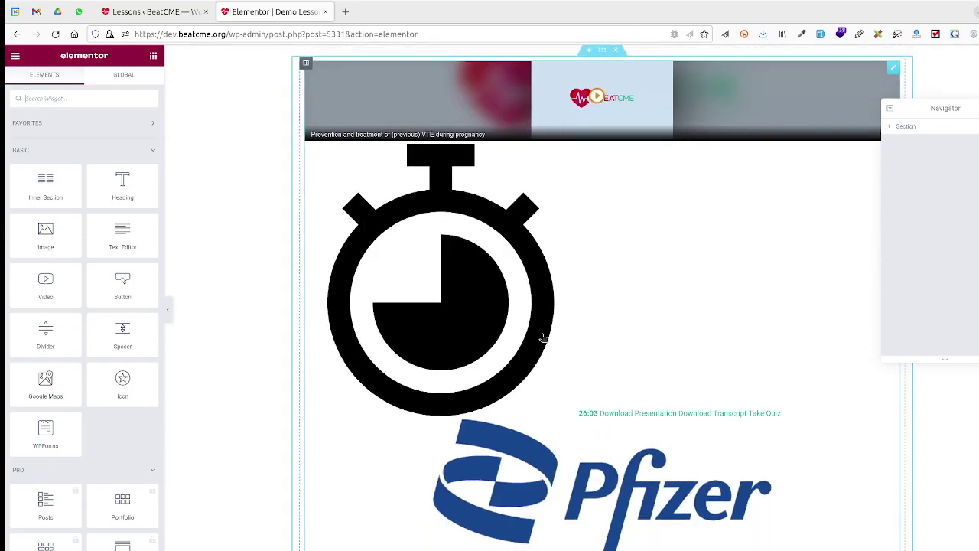
# - Open the original "Venous Thromboembolism in Pregnancy (Treatment and Prevention)" lesson for editing in a new tab, keeping the lessons list in its own tab
pyautogui.click(153, 9)
pyautogui.scroll(-3, 241, 253)
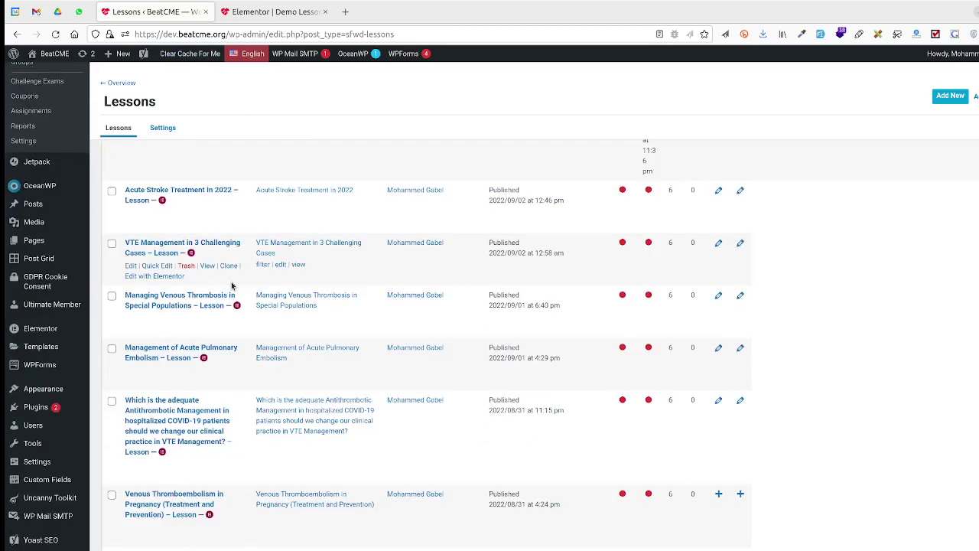
pyautogui.scroll(-2, 232, 286)
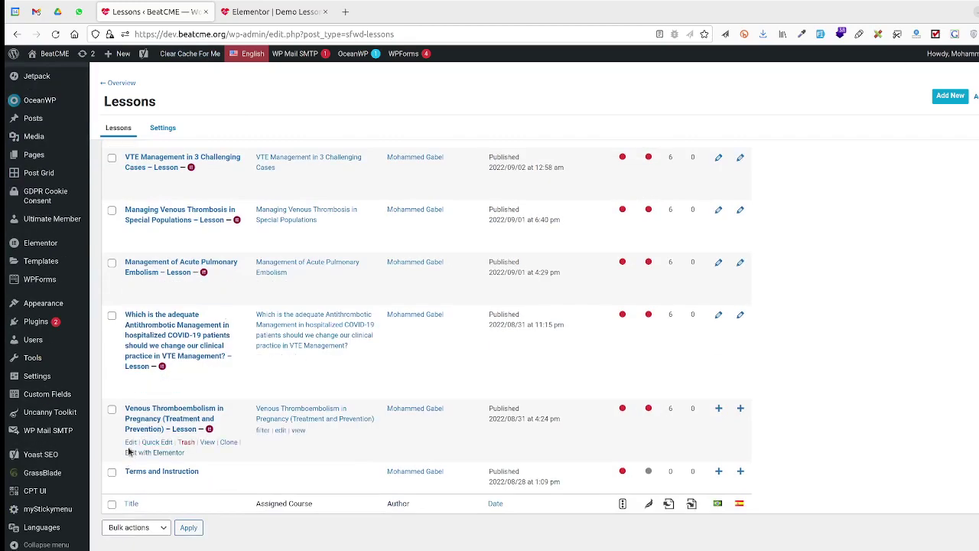
pyautogui.middleClick(183, 266)
pyautogui.click(269, 13)
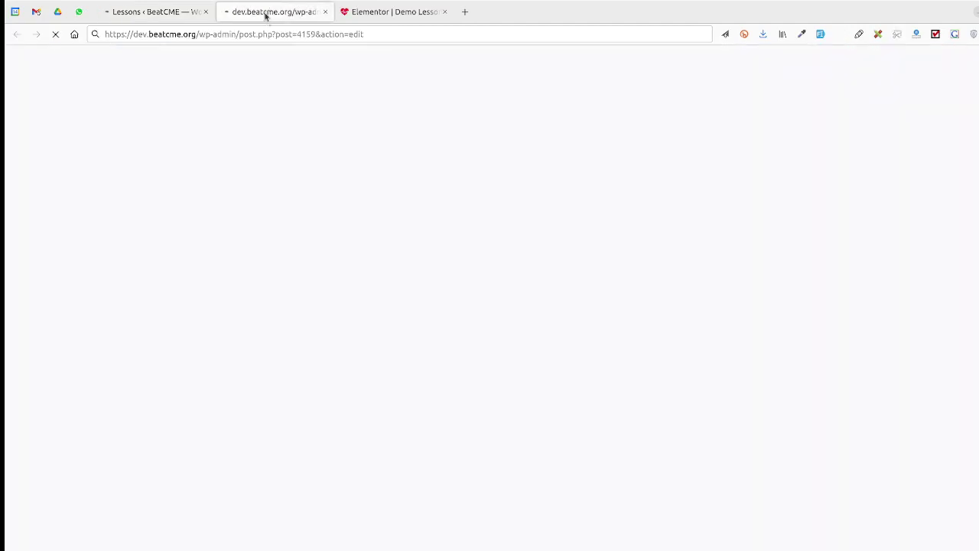
pyautogui.click(142, 17)
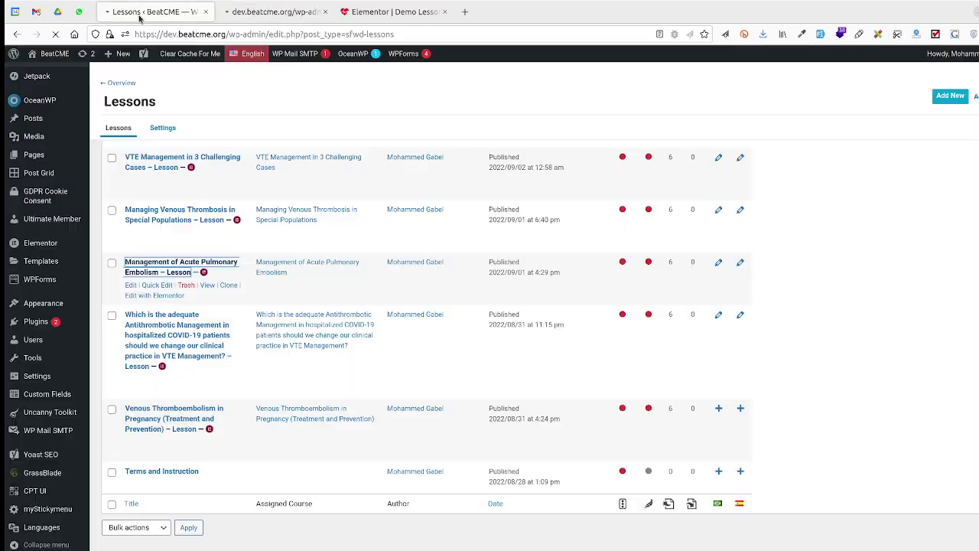
pyautogui.click(55, 34)
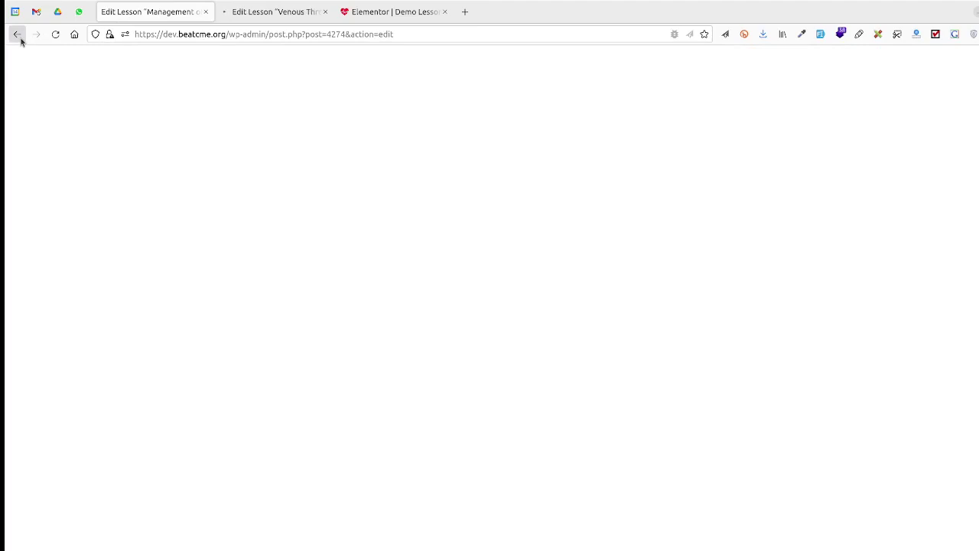
pyautogui.click(247, 14)
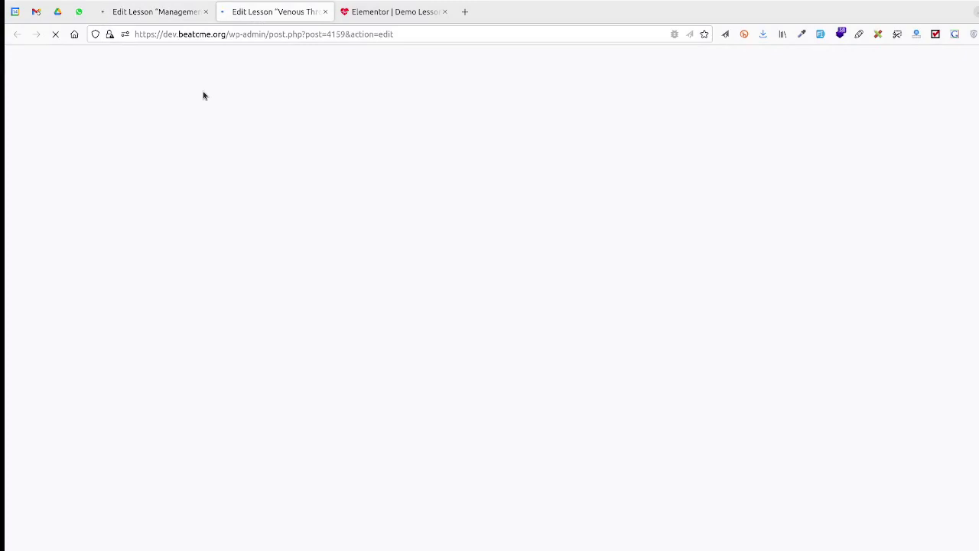
# - Expand the Demo Lesson's section and column in the Elementor Navigator to inspect which widgets they contain
pyautogui.click(372, 13)
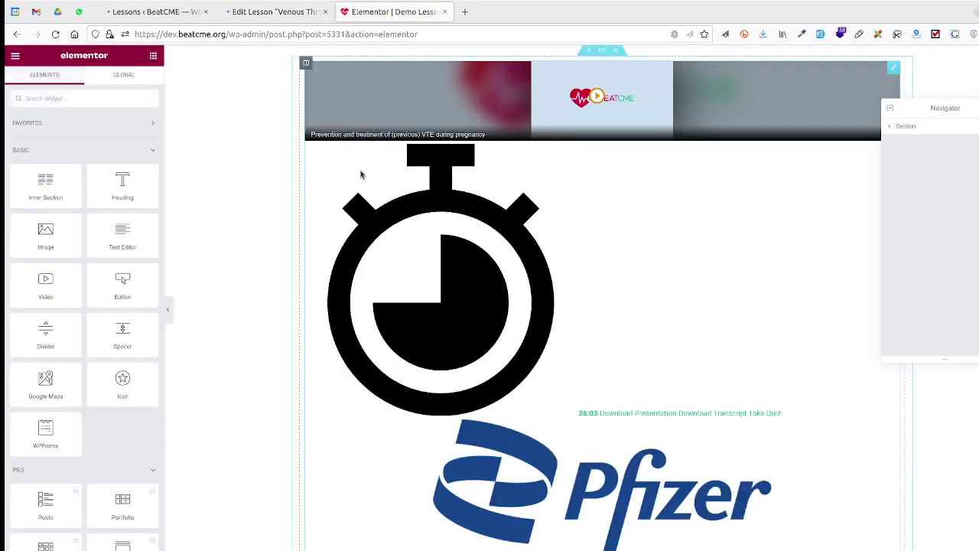
pyautogui.scroll(-10, 361, 170)
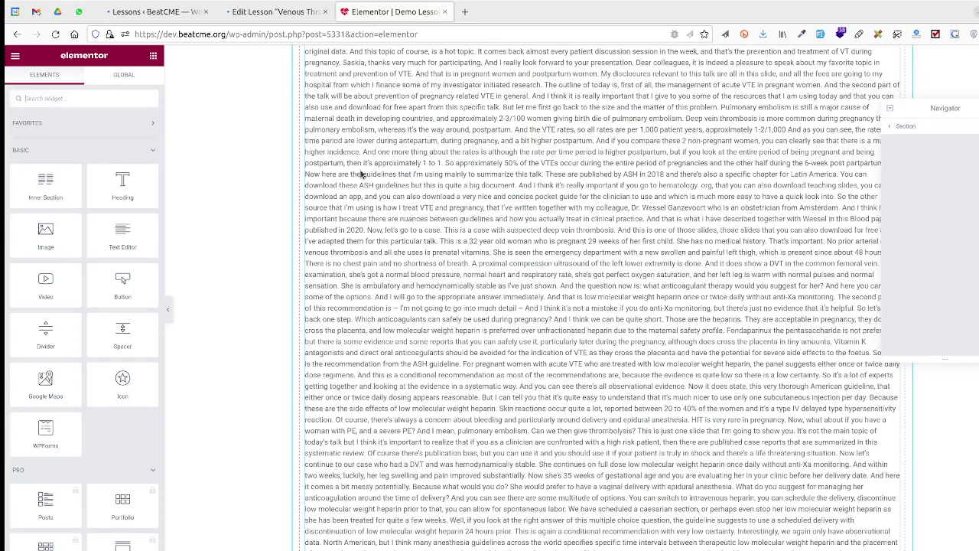
pyautogui.click(891, 128)
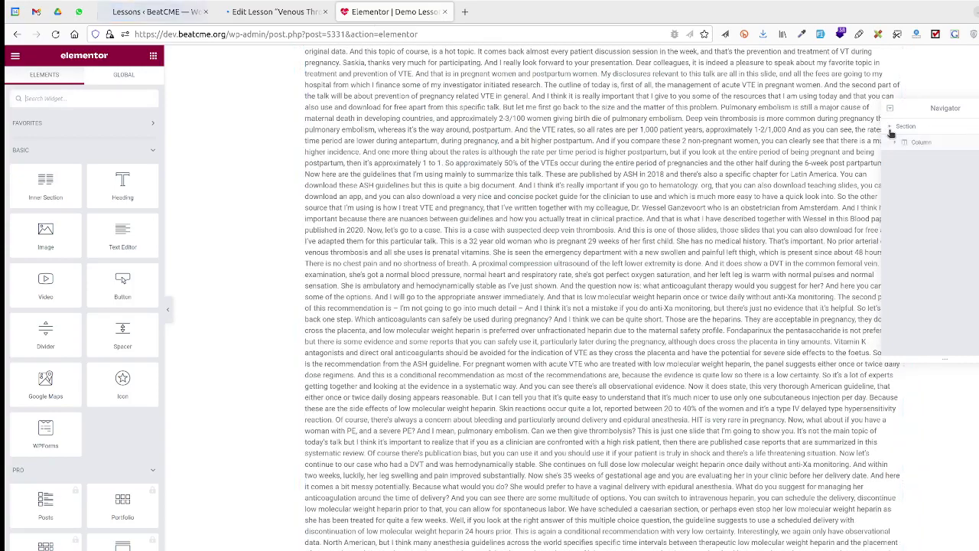
pyautogui.click(894, 144)
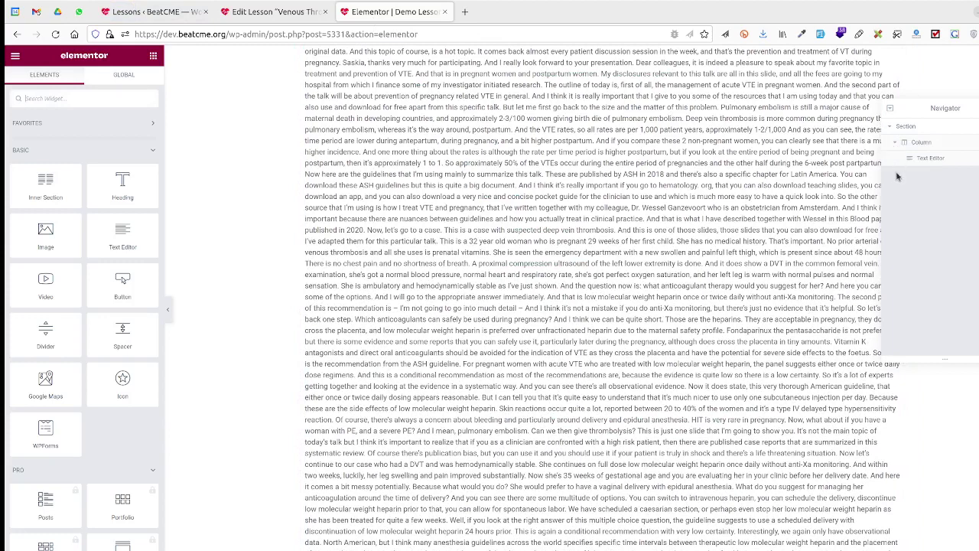
# - Open the original Venous Thromboembolism in Pregnancy lesson with Elementor, checking the lessons list while it loads
pyautogui.click(248, 7)
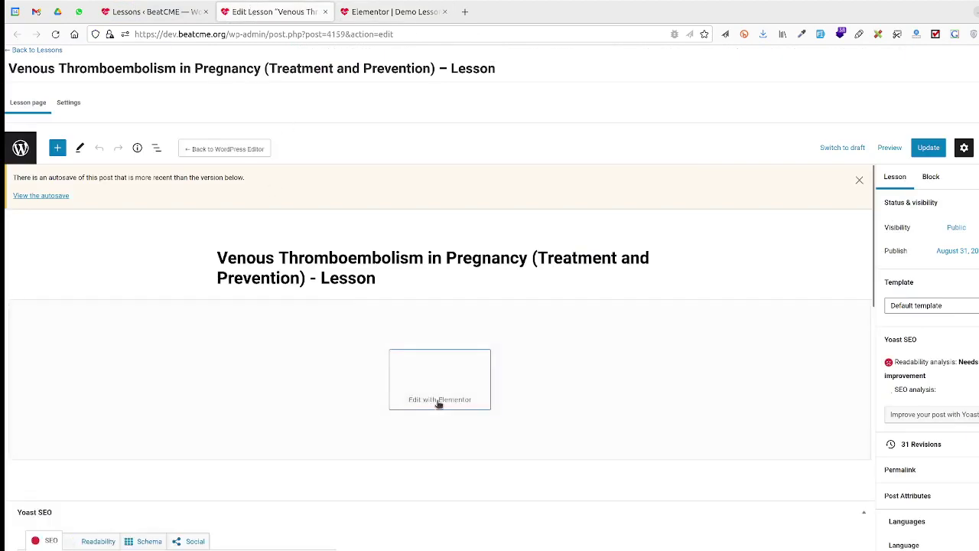
pyautogui.click(445, 387)
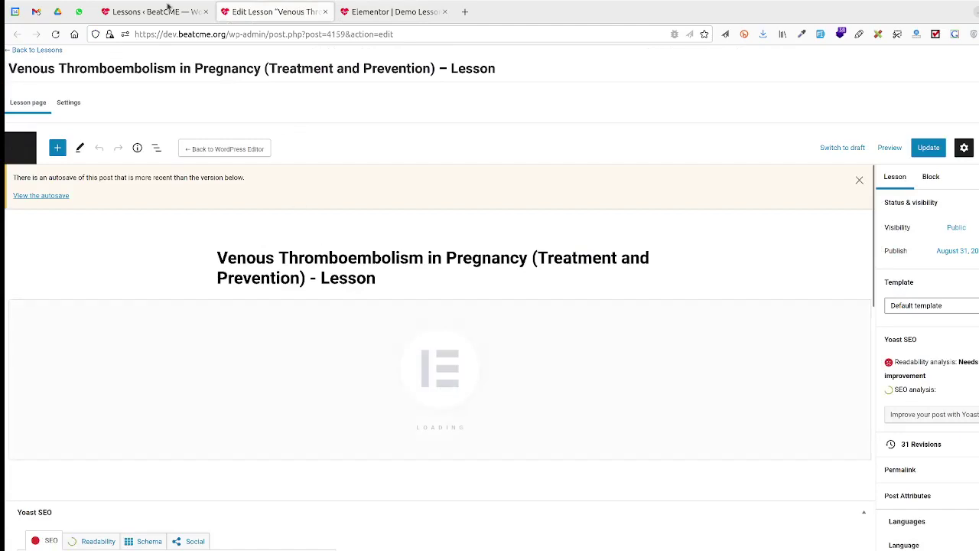
pyautogui.click(153, 12)
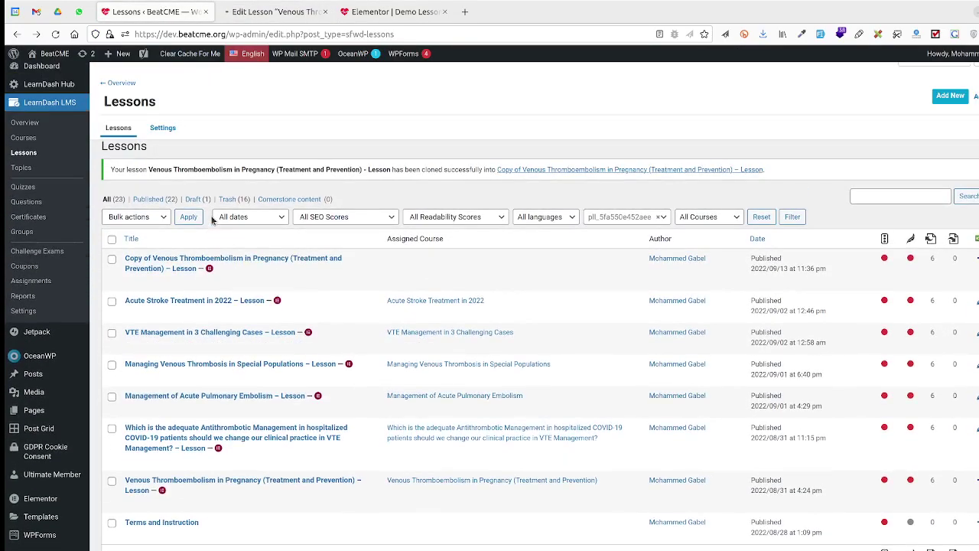
pyautogui.scroll(-1, 212, 221)
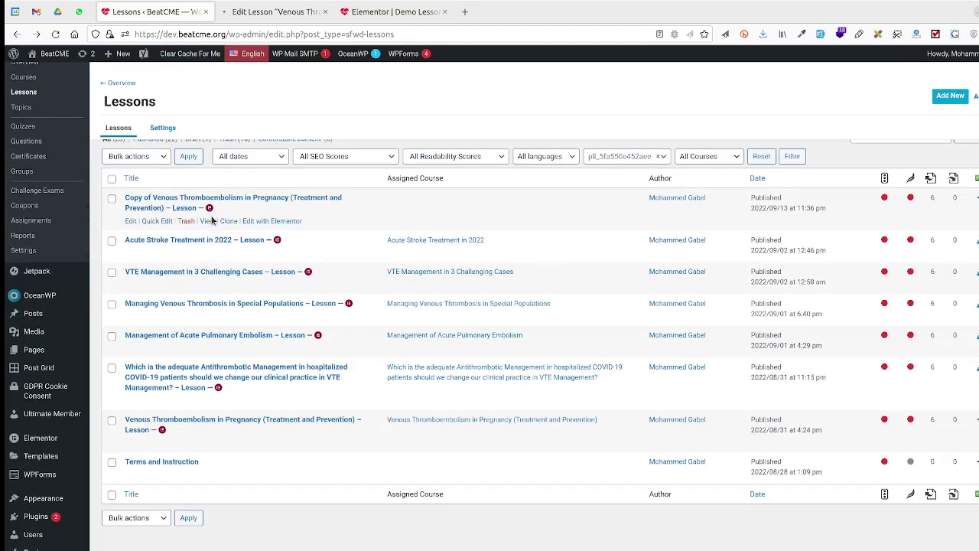
pyautogui.click(261, 22)
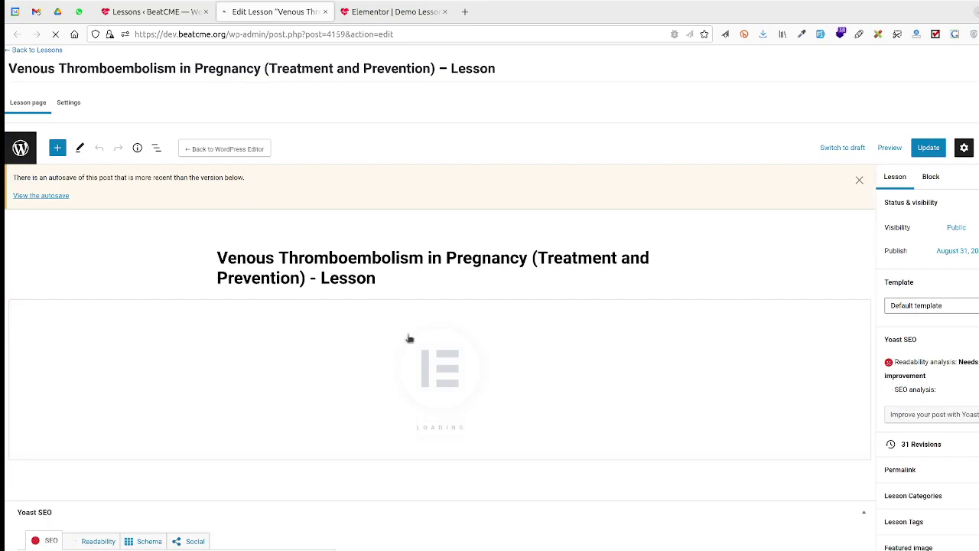
# - Close the Demo Lesson's Elementor tab and return to the original Venous Thromboembolism lesson in Elementor
pyautogui.click(380, 11)
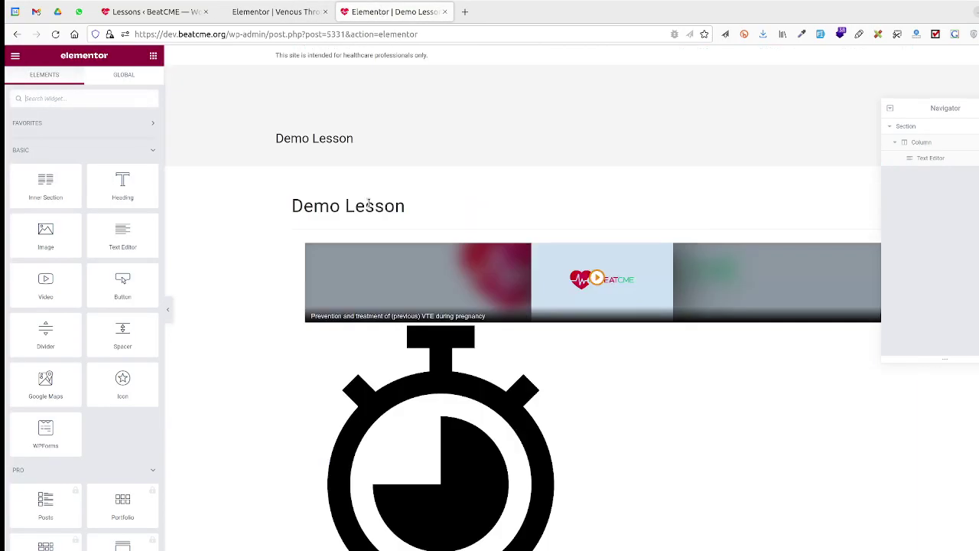
pyautogui.click(247, 12)
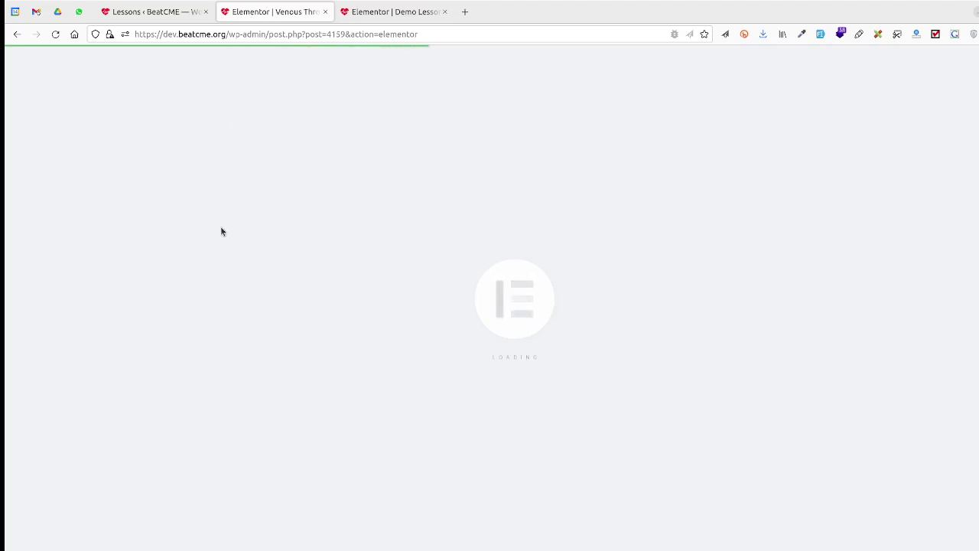
pyautogui.click(388, 9)
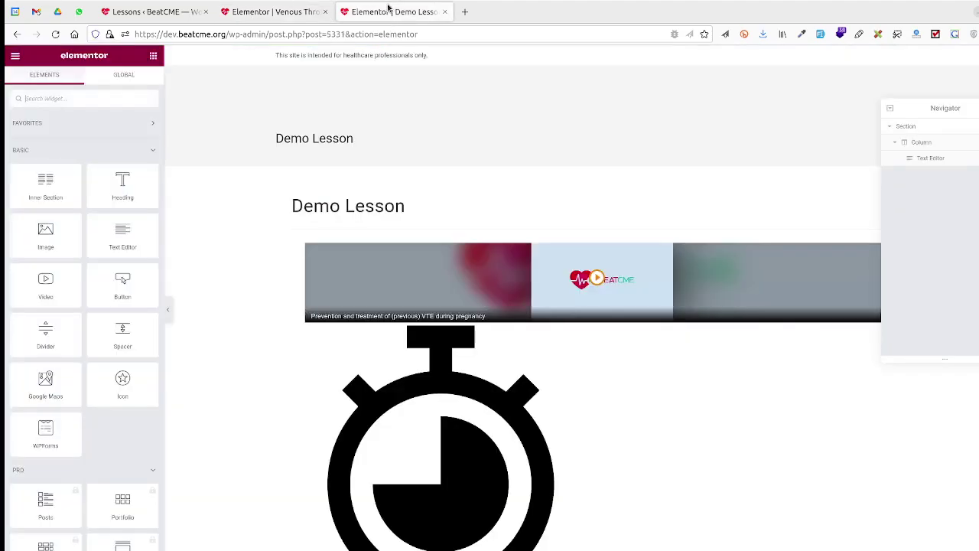
pyautogui.click(251, 6)
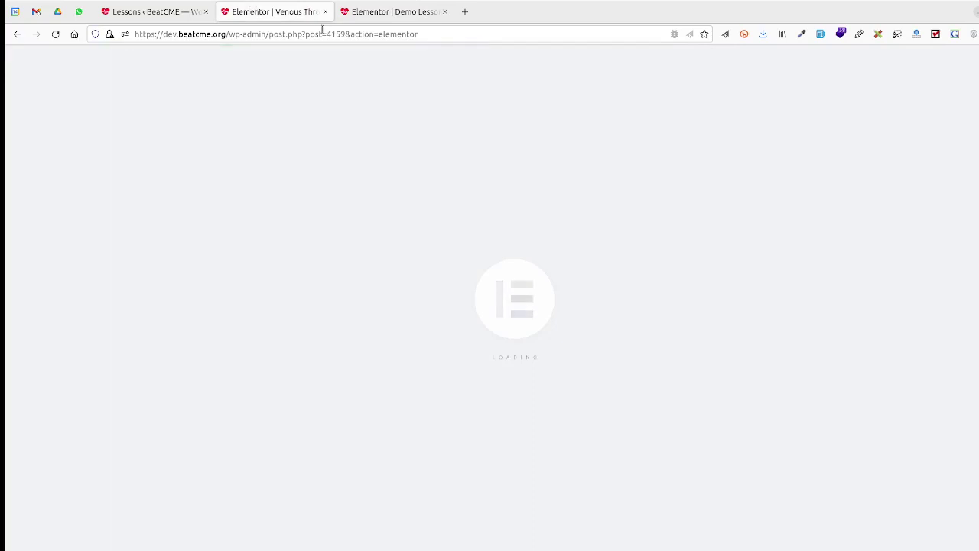
pyautogui.click(364, 16)
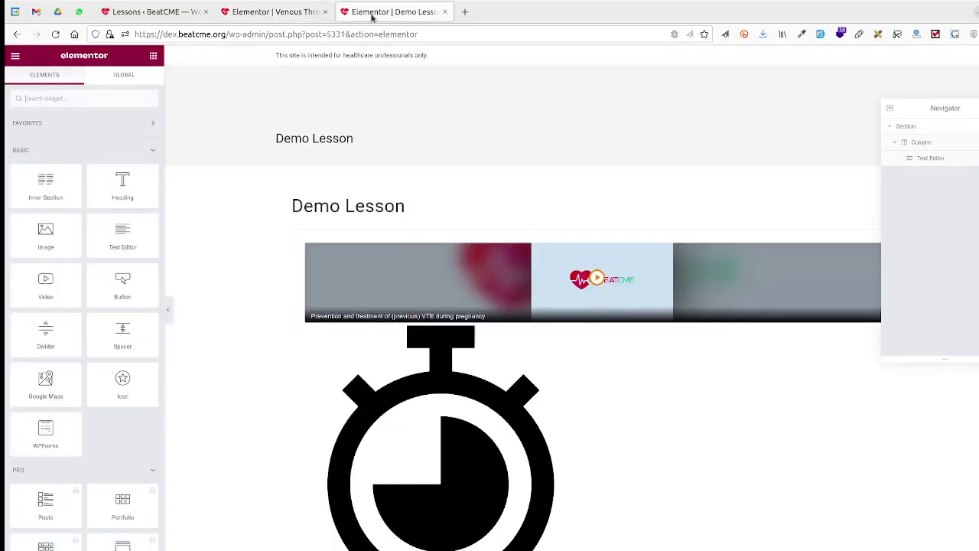
pyautogui.click(445, 13)
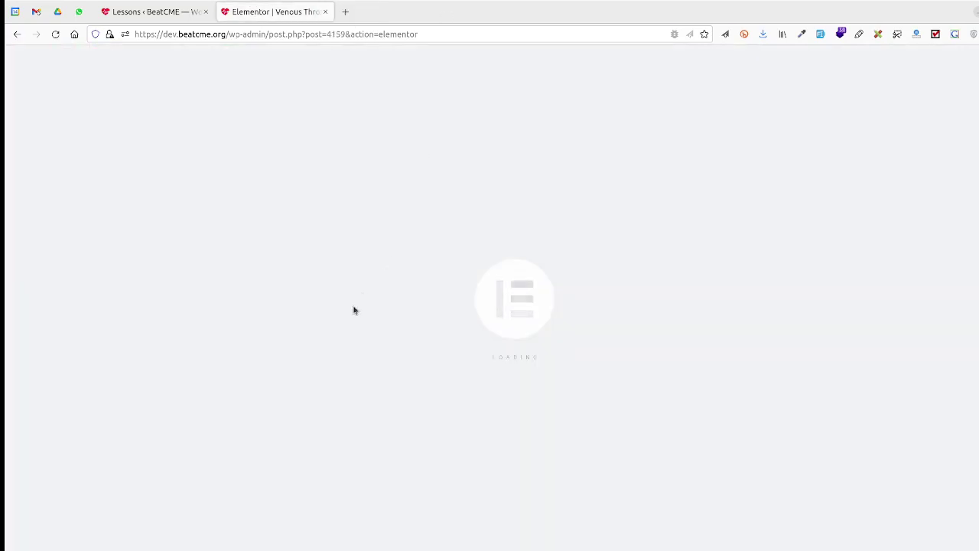
pyautogui.click(159, 15)
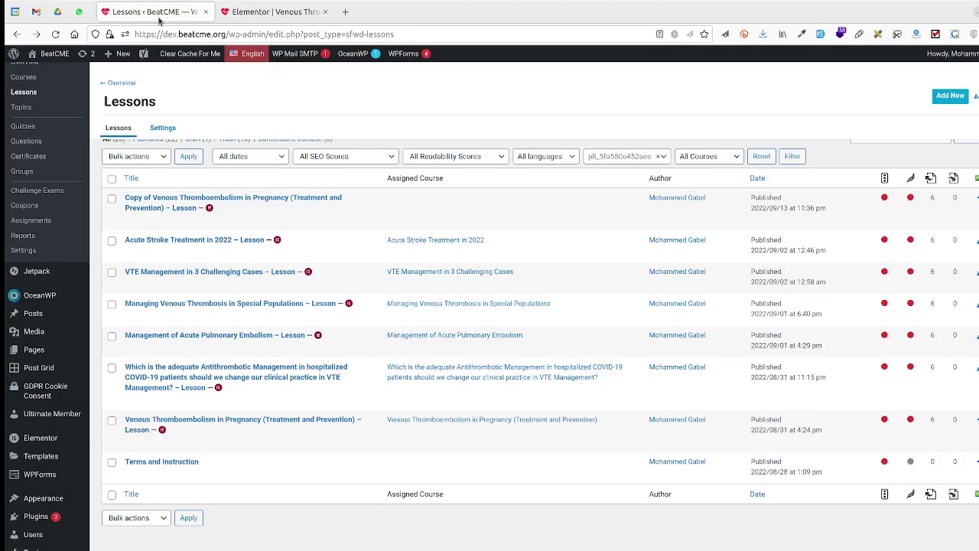
pyautogui.click(256, 13)
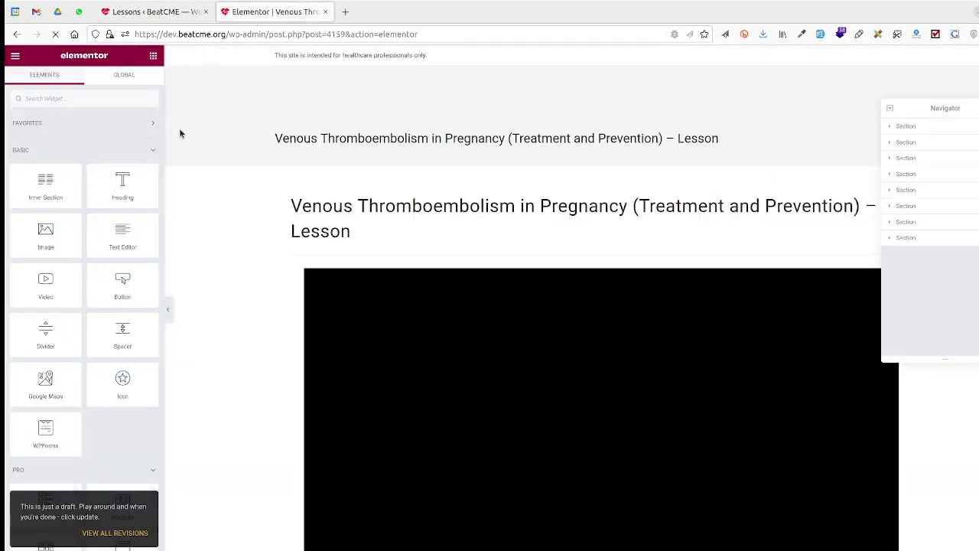
# - Examine the original lesson's layout, from the video and download buttons to the transcript text
pyautogui.scroll(-4, 177, 134)
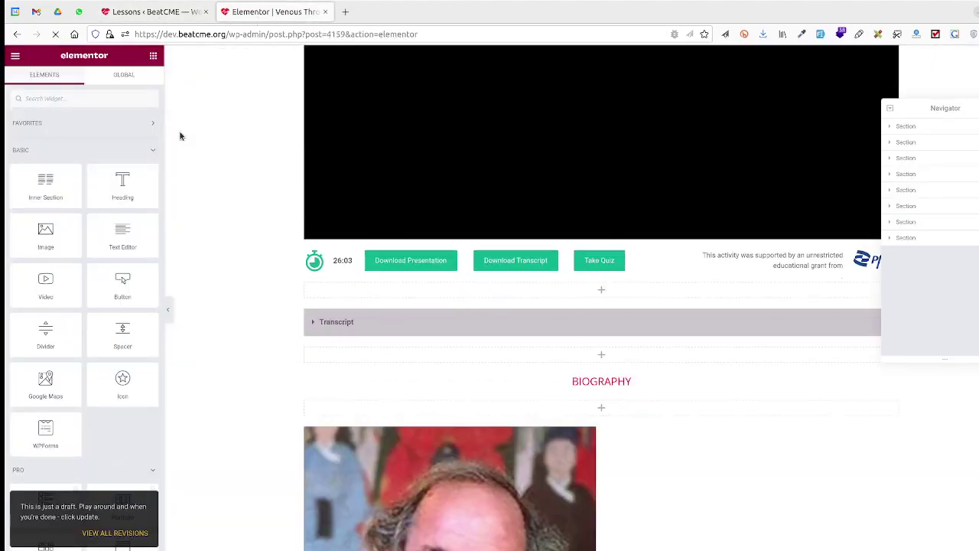
pyautogui.scroll(2, 180, 136)
pyautogui.scroll(2, 207, 157)
pyautogui.scroll(-8, 207, 157)
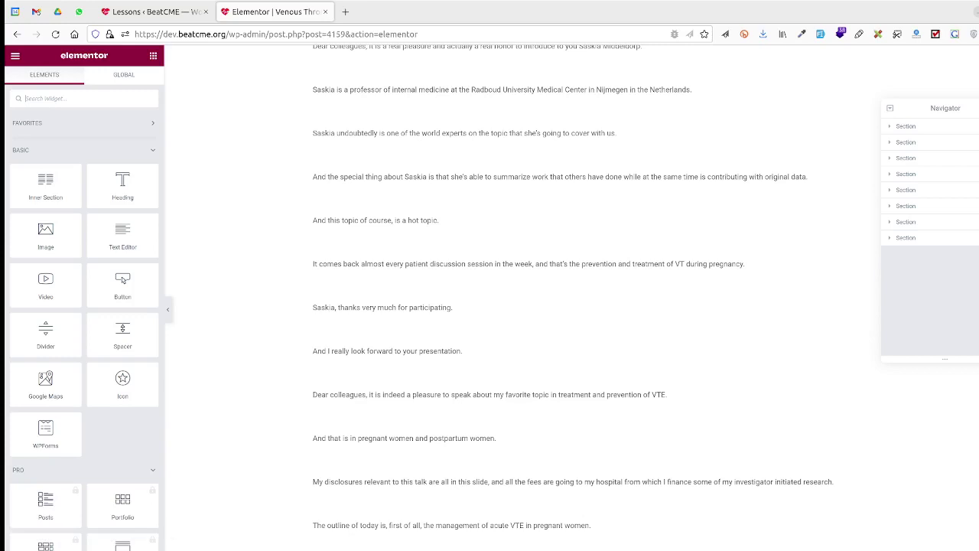
# - Check the save options and the post settings of the original lesson
pyautogui.click(153, 549)
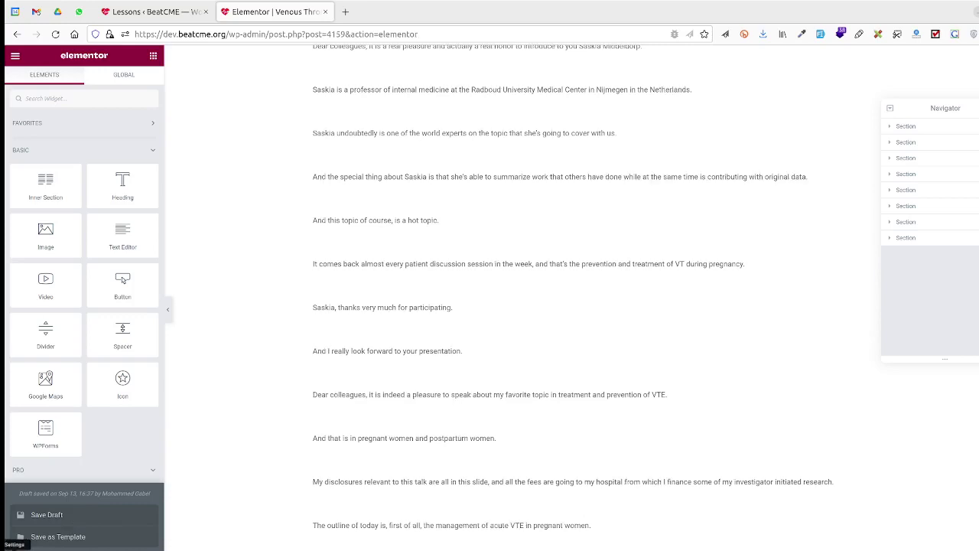
pyautogui.click(11, 548)
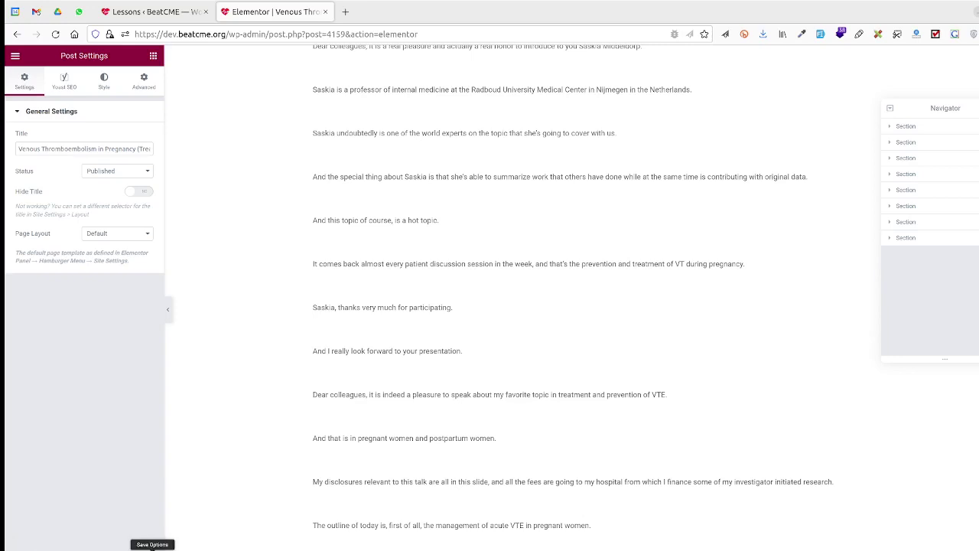
pyautogui.click(153, 548)
pyautogui.scroll(10, 282, 438)
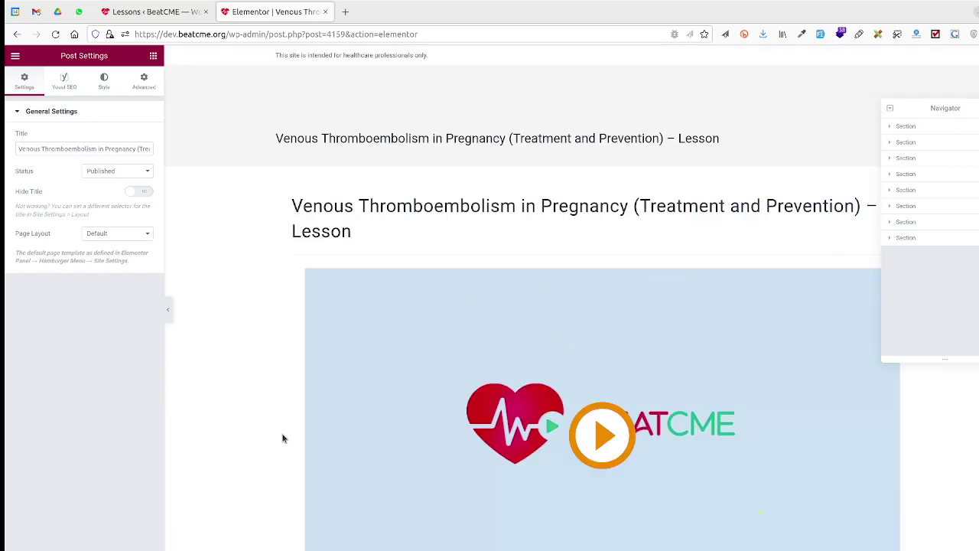
# - Try to select the original lesson's entire page content, from the title through the transcript to the end of the biographies
pyautogui.click(293, 201)
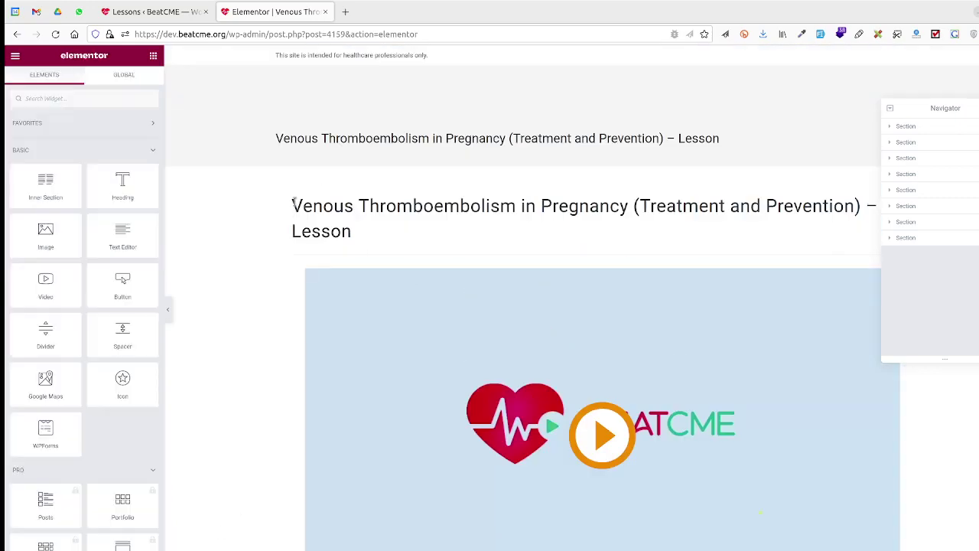
pyautogui.moveTo(294, 201); pyautogui.dragTo(420, 487)
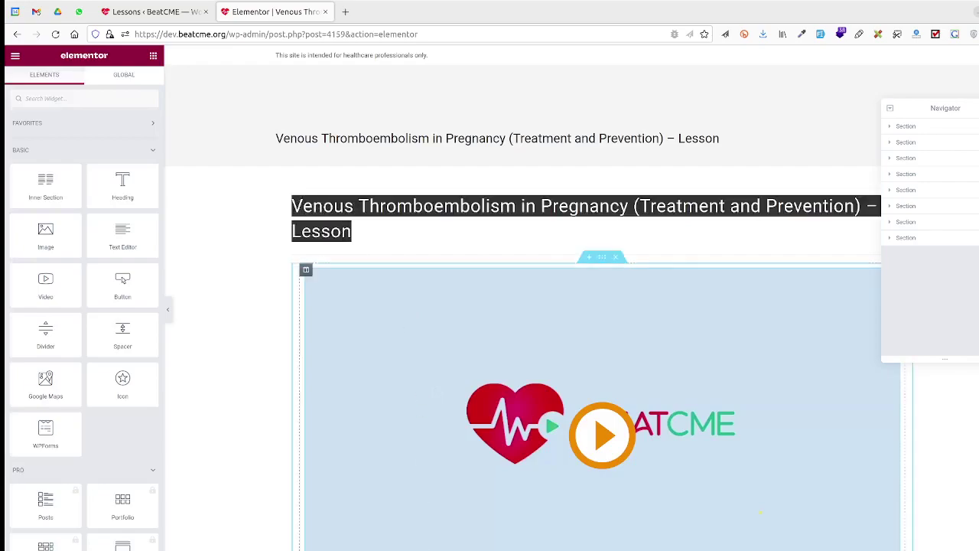
pyautogui.scroll(-10, 420, 487)
pyautogui.scroll(-15, 386, 498)
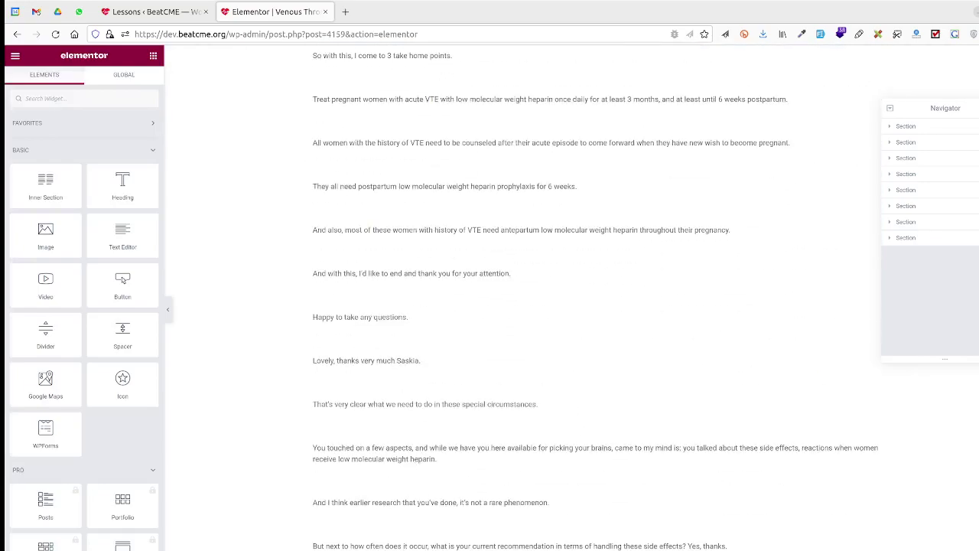
pyautogui.keyDown('shift'); pyautogui.click(386, 497); pyautogui.keyUp('shift')
pyautogui.click(387, 498)
pyautogui.scroll(-10, 387, 498)
pyautogui.keyDown('shift'); pyautogui.click(628, 488); pyautogui.keyUp('shift')
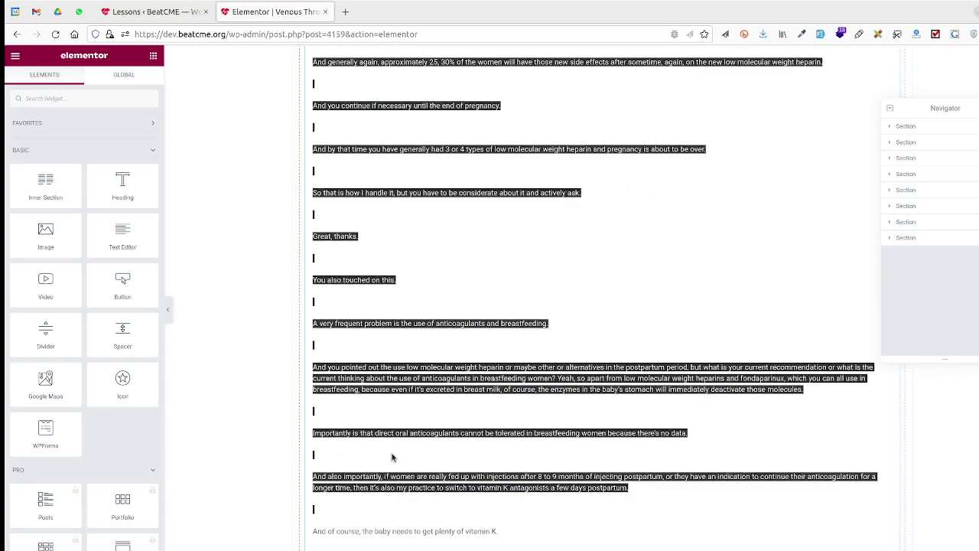
pyautogui.click(628, 488)
pyautogui.scroll(-15, 628, 488)
pyautogui.keyDown('shift'); pyautogui.click(389, 445); pyautogui.keyUp('shift')
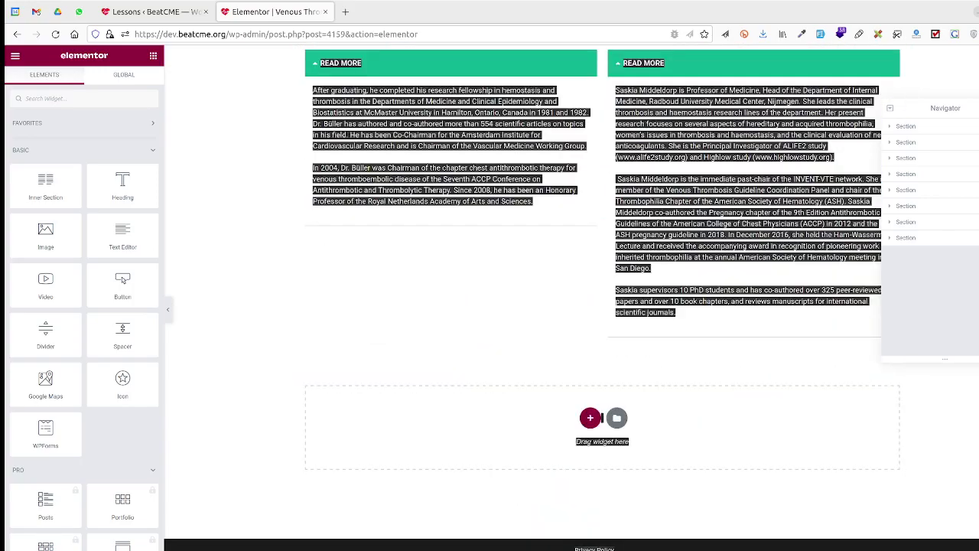
pyautogui.moveTo(390, 446); pyautogui.dragTo(407, 401)
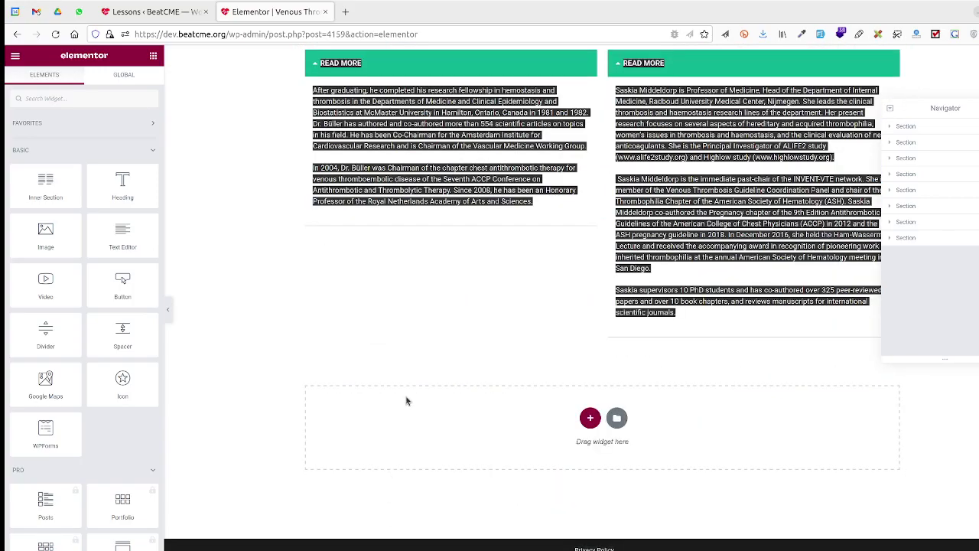
# - Inspect the original lesson's video section and Transcript toggle through their settings and the Elementor Navigator
pyautogui.click(925, 131)
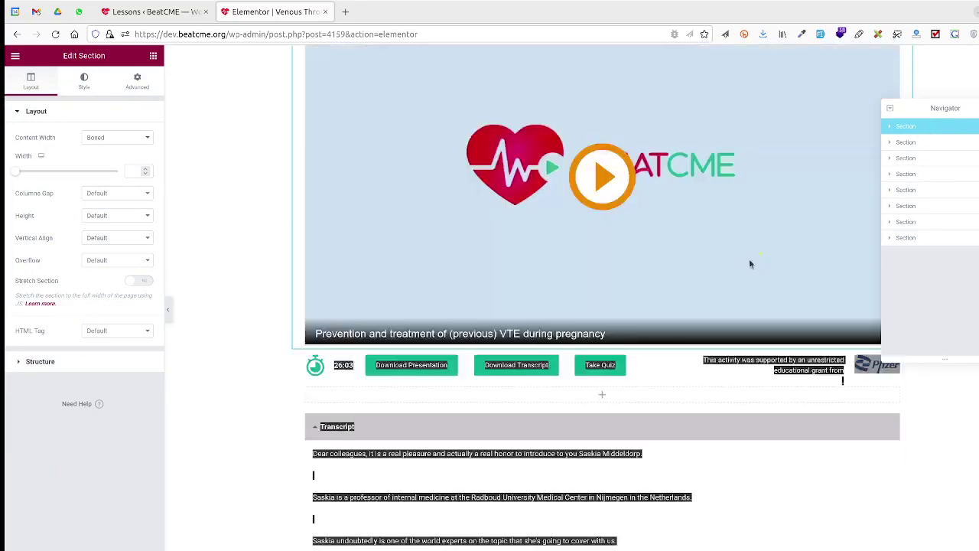
pyautogui.scroll(-10, 485, 364)
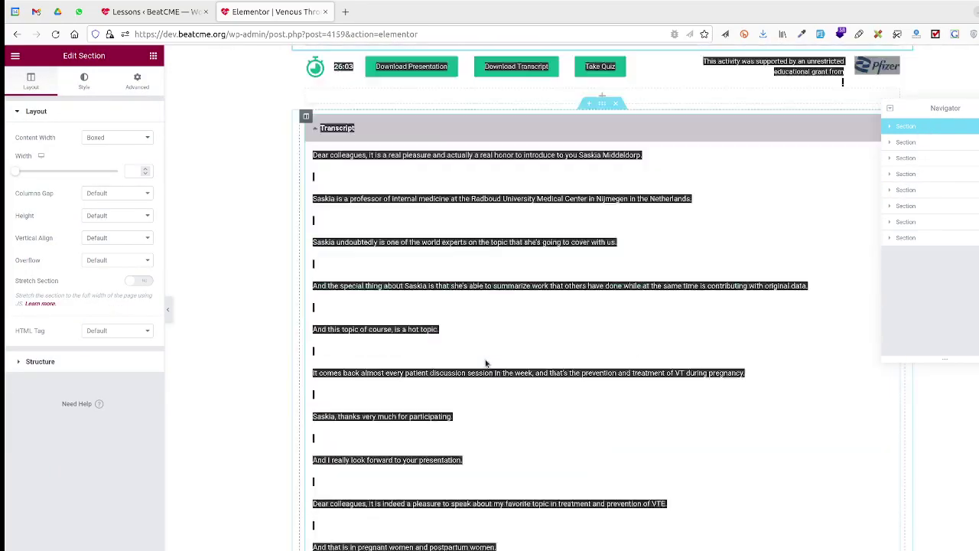
pyautogui.scroll(-15, 485, 365)
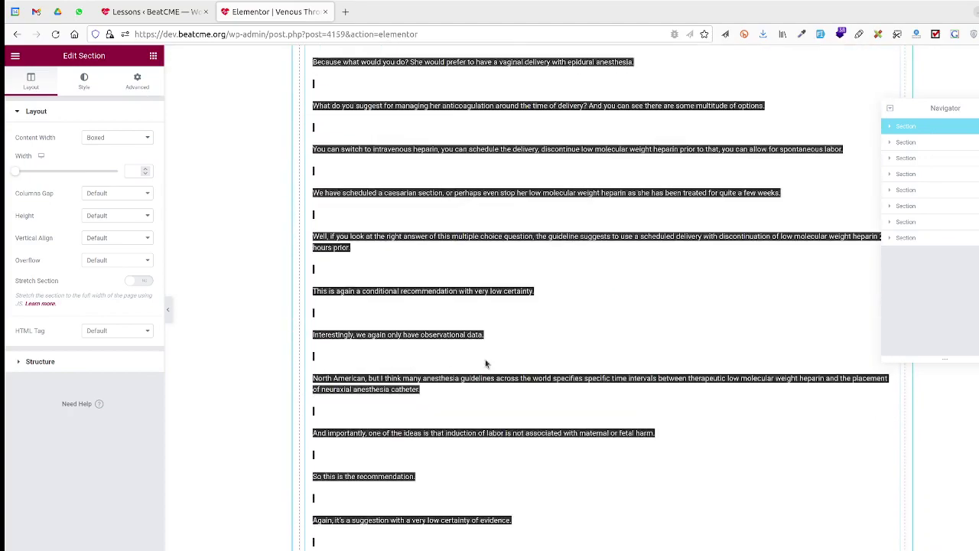
pyautogui.click(463, 320)
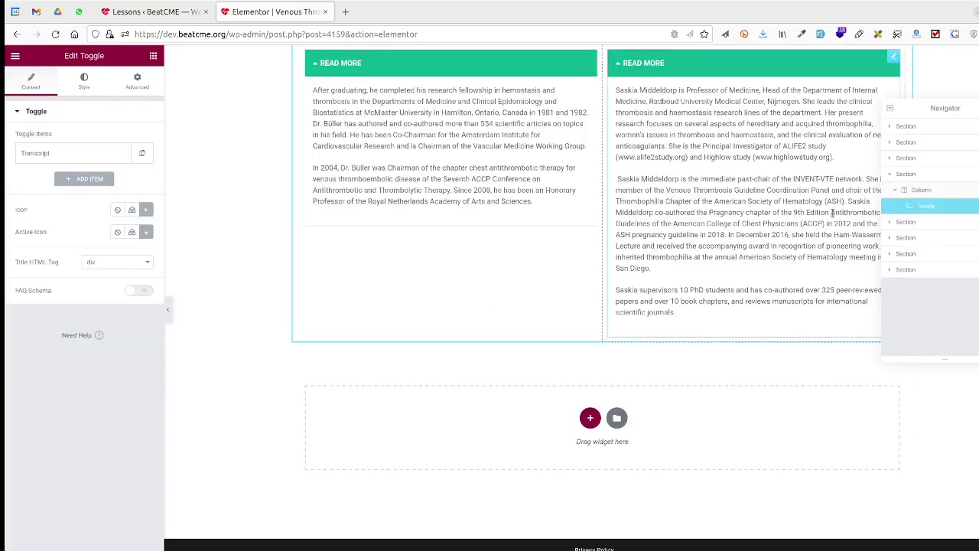
pyautogui.click(920, 132)
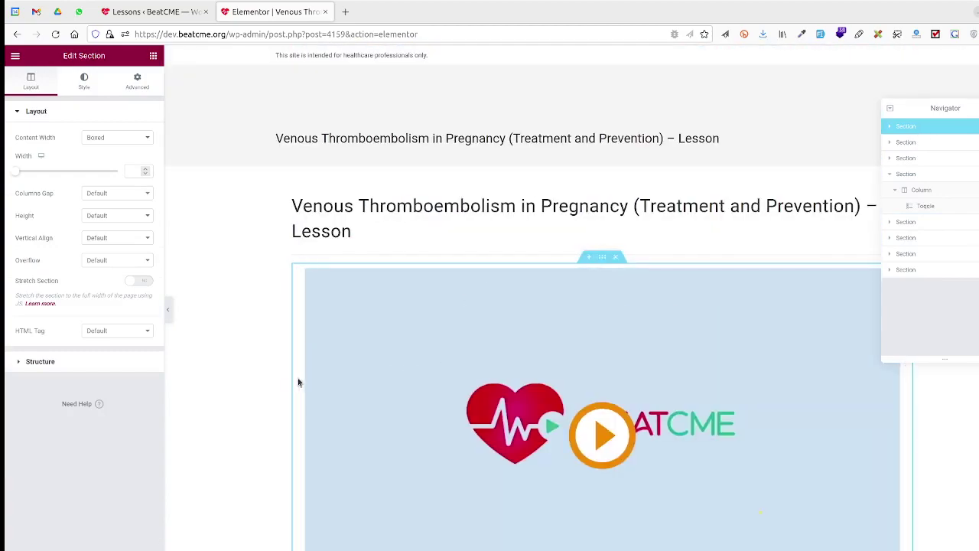
# - Quick-edit the copied Venous Thromboembolism lesson in the lessons list, setting both its title and slug to "Demo Lesson", and update it
pyautogui.click(161, 12)
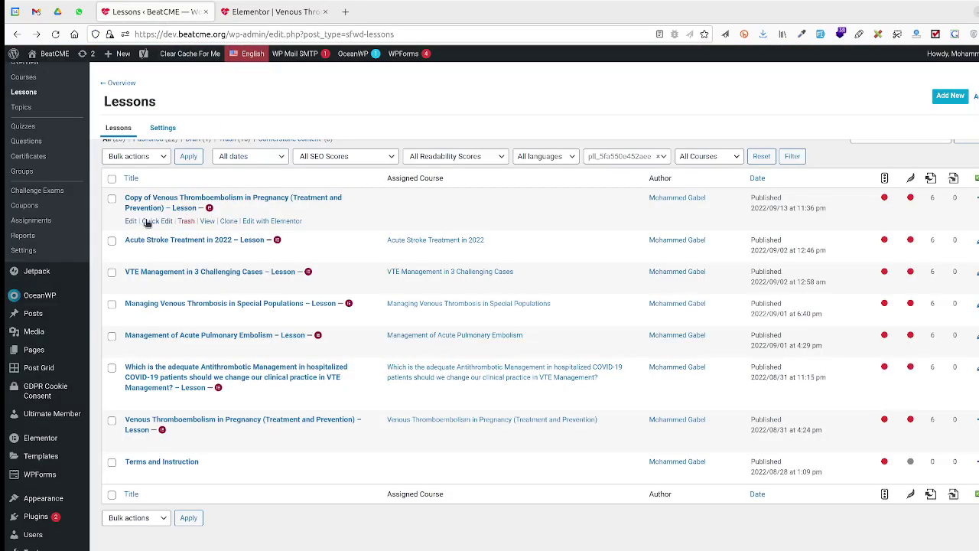
pyautogui.click(147, 222)
pyautogui.tripleClick(178, 220)
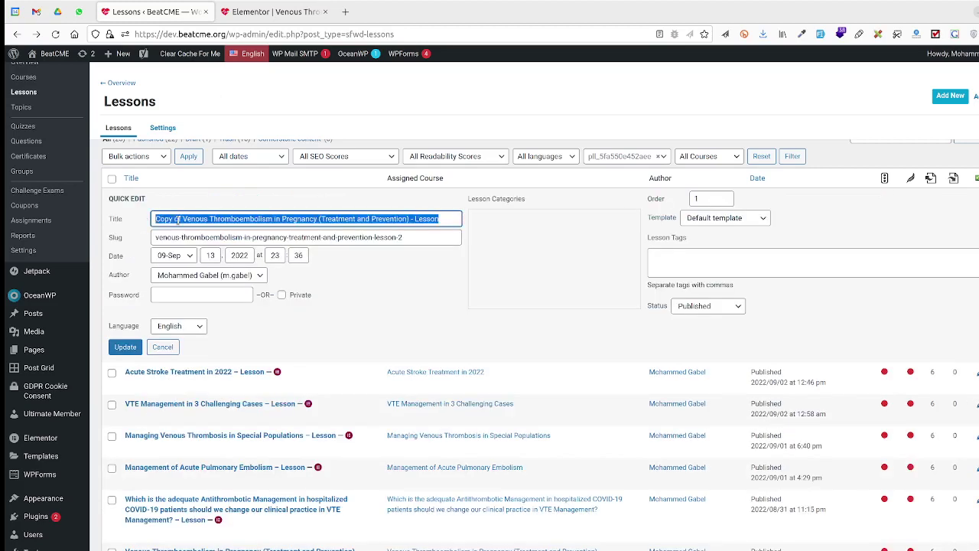
pyautogui.write('Demo')
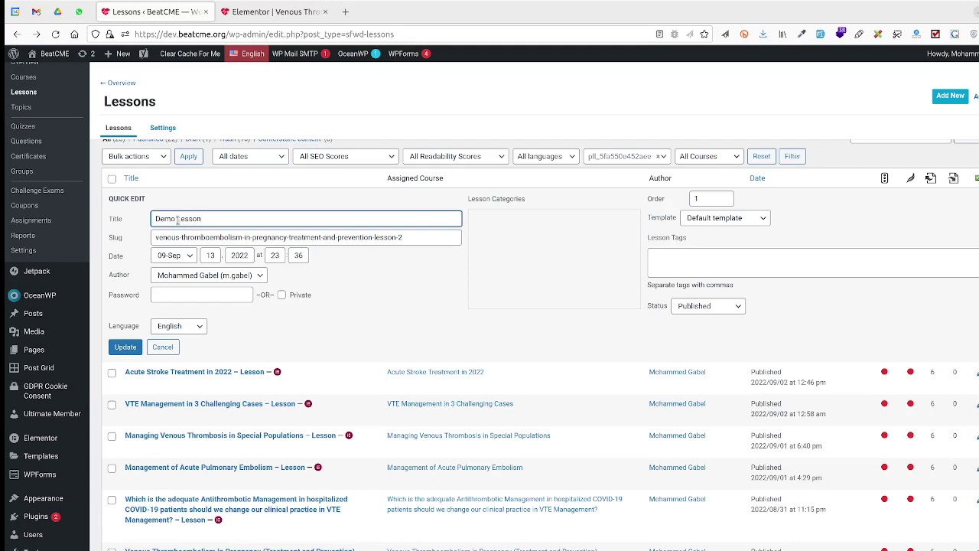
pyautogui.tripleClick(178, 220)
pyautogui.hotkey('ctrl', 'c')
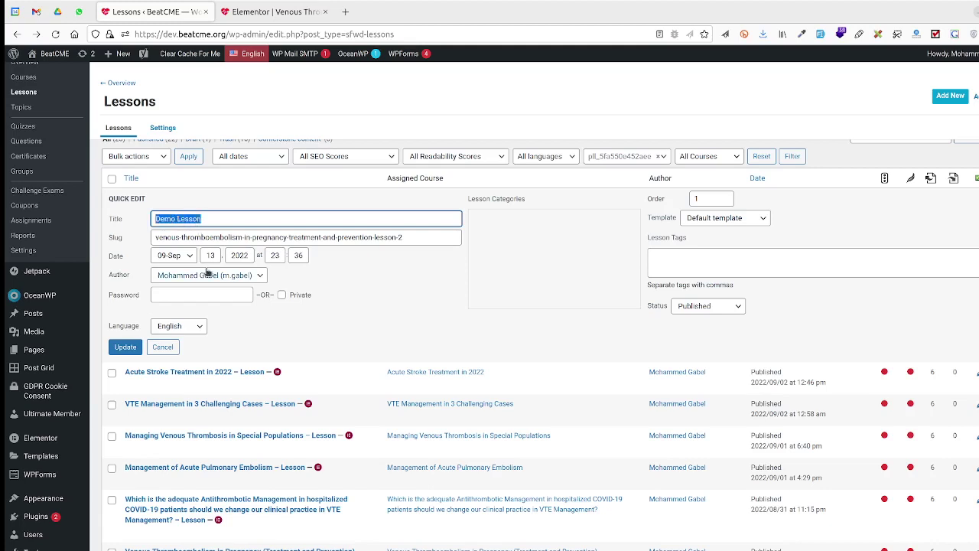
pyautogui.tripleClick(209, 239)
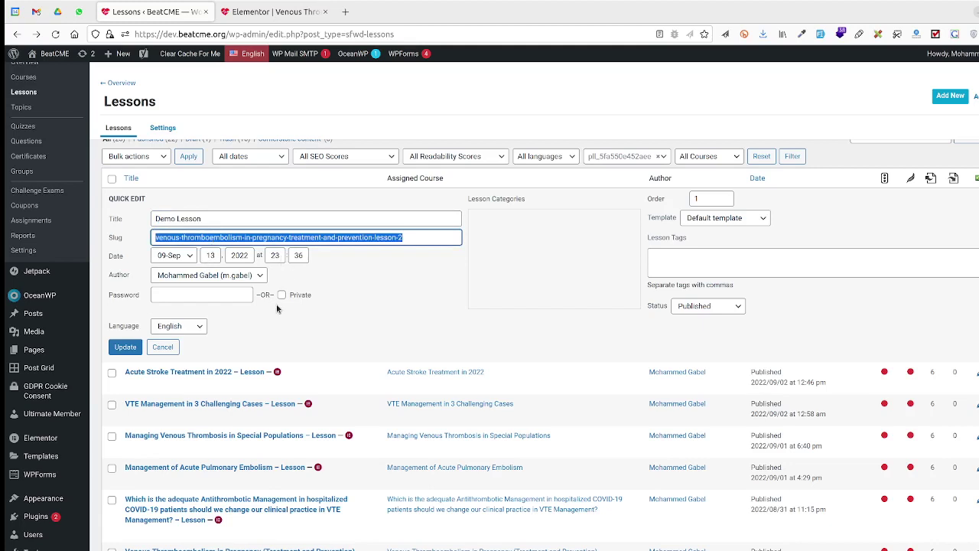
pyautogui.hotkey('ctrl', 'v')
pyautogui.click(126, 348)
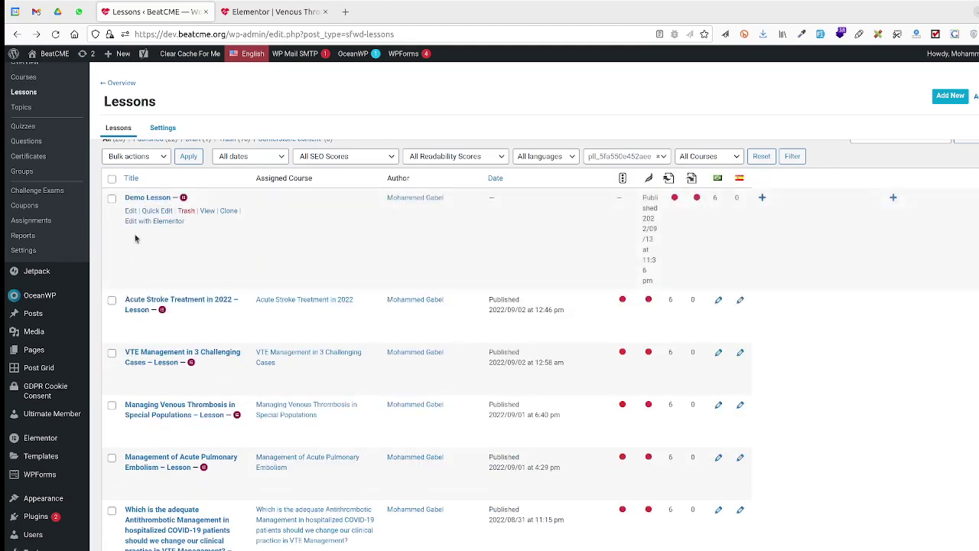
# - Open the Demo Lesson for editing in a new tab and close the original lesson's Elementor tab without saving
pyautogui.click(130, 211)
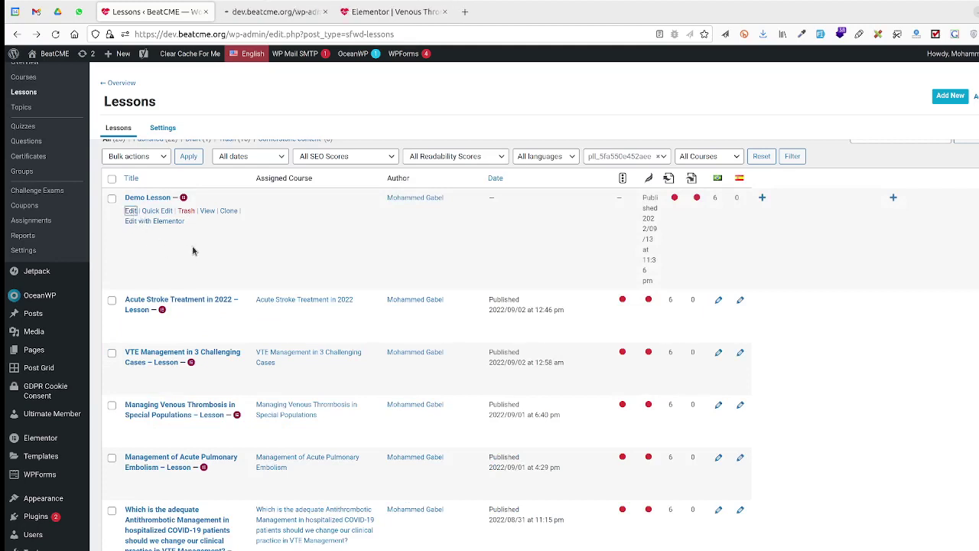
pyautogui.click(275, 15)
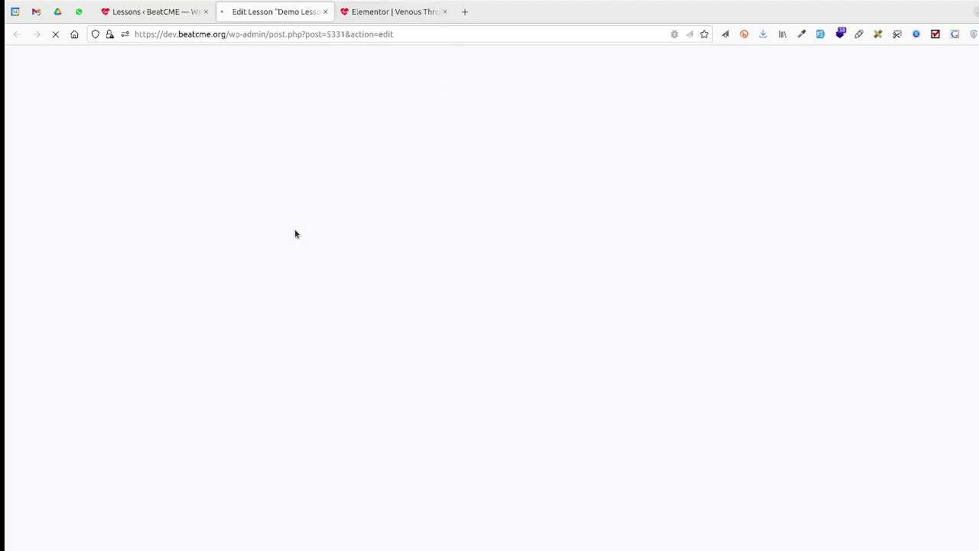
pyautogui.hotkey('ctrl', 'Tab')
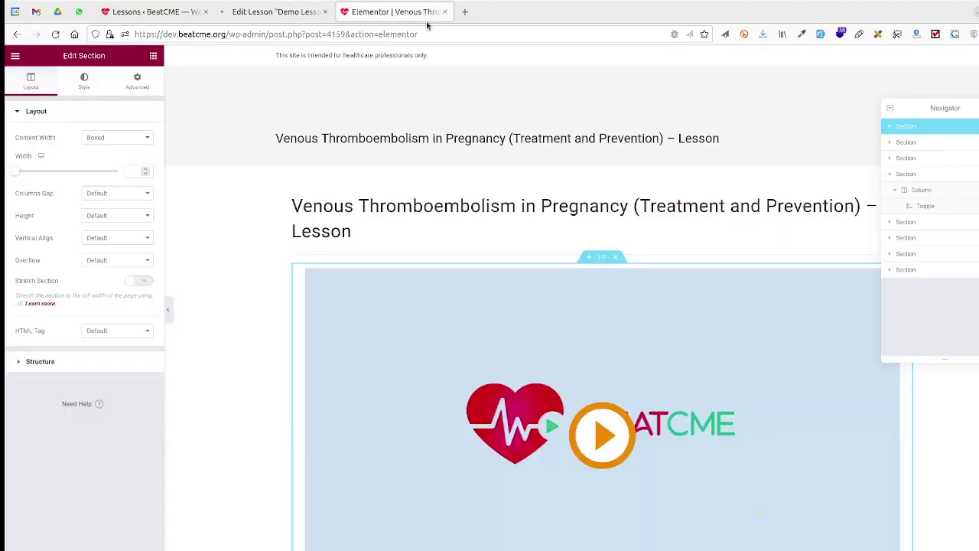
pyautogui.click(443, 13)
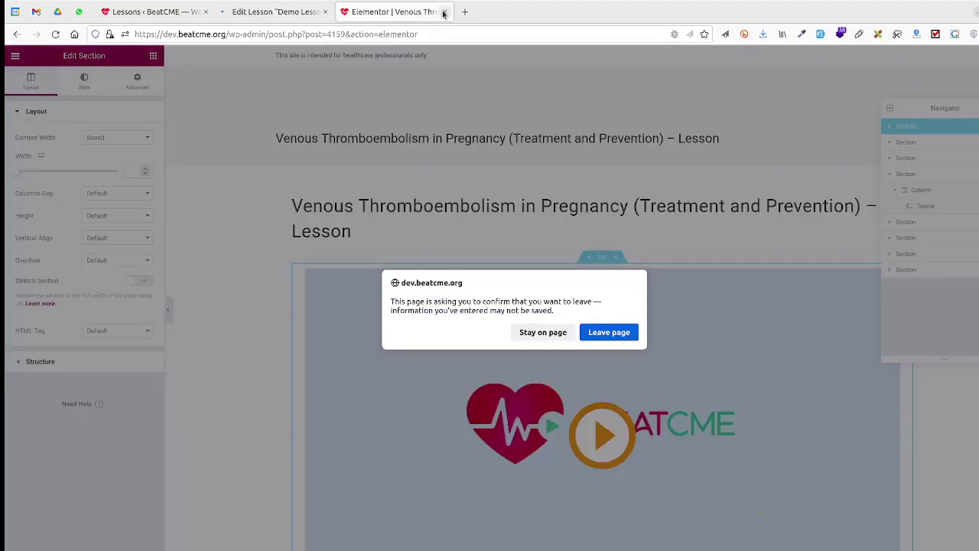
pyautogui.press('Return')
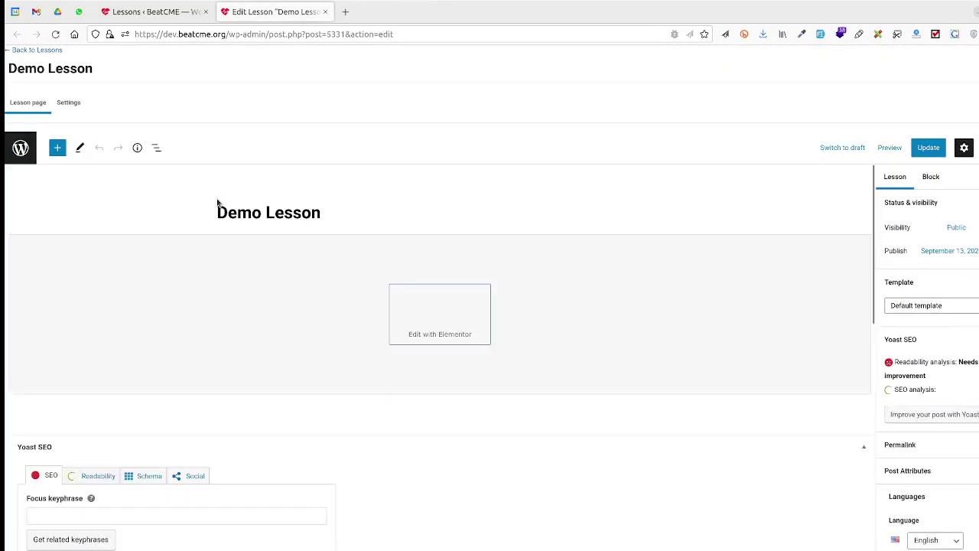
# - Open the Demo Lesson in the Elementor editor
pyautogui.click(450, 322)
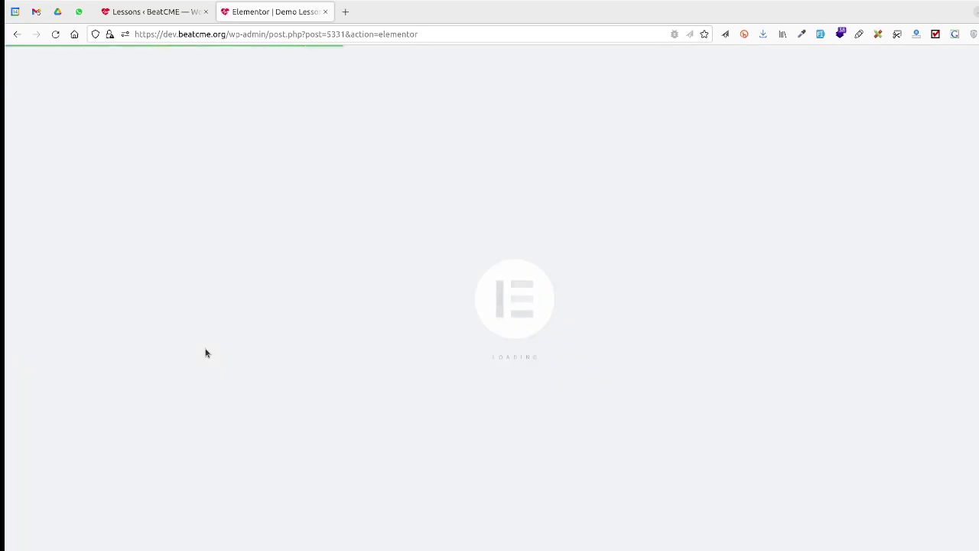
pyautogui.click(177, 11)
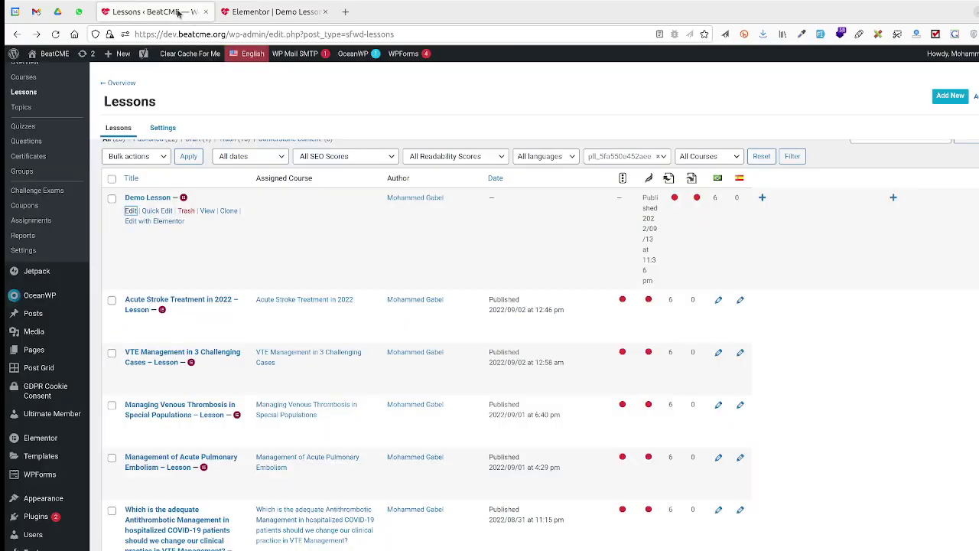
pyautogui.click(268, 11)
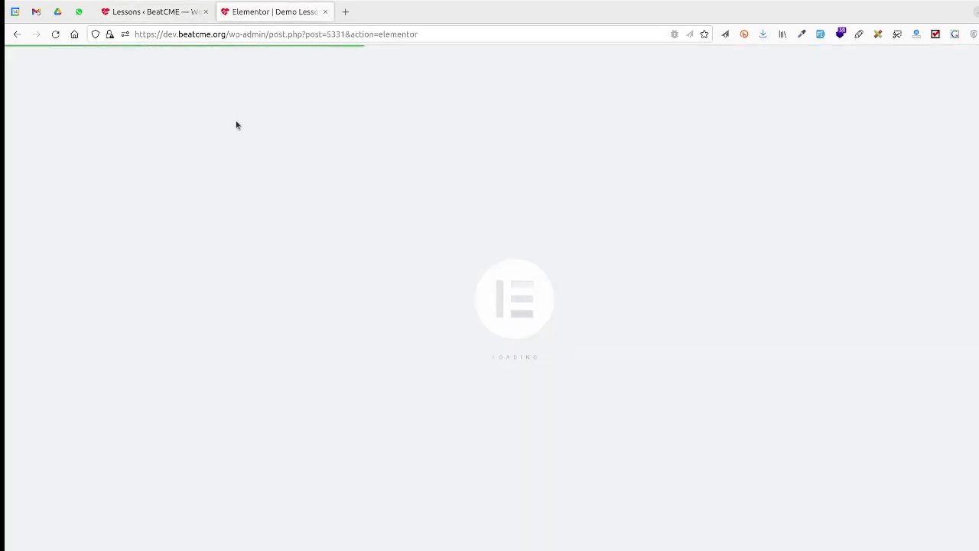
pyautogui.click(36, 11)
pyautogui.click(141, 11)
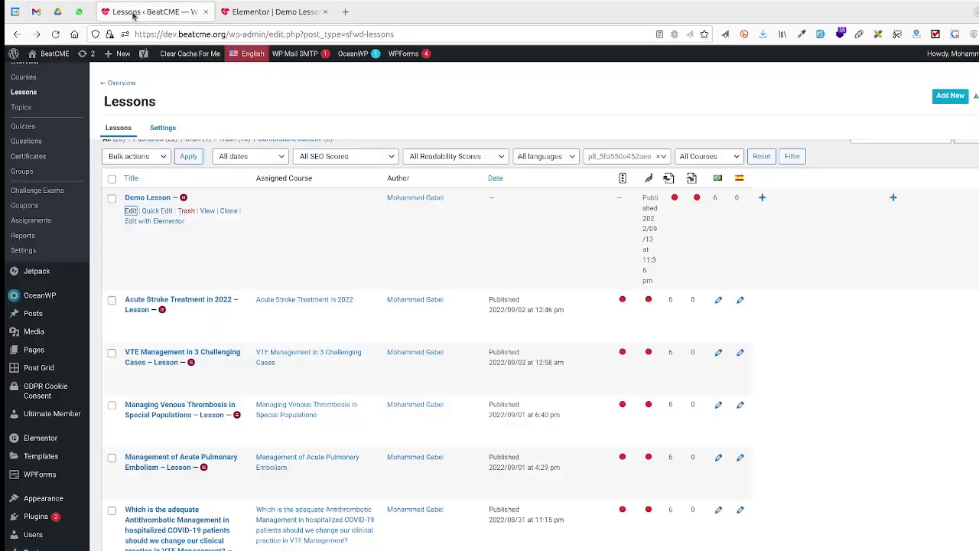
pyautogui.click(245, 11)
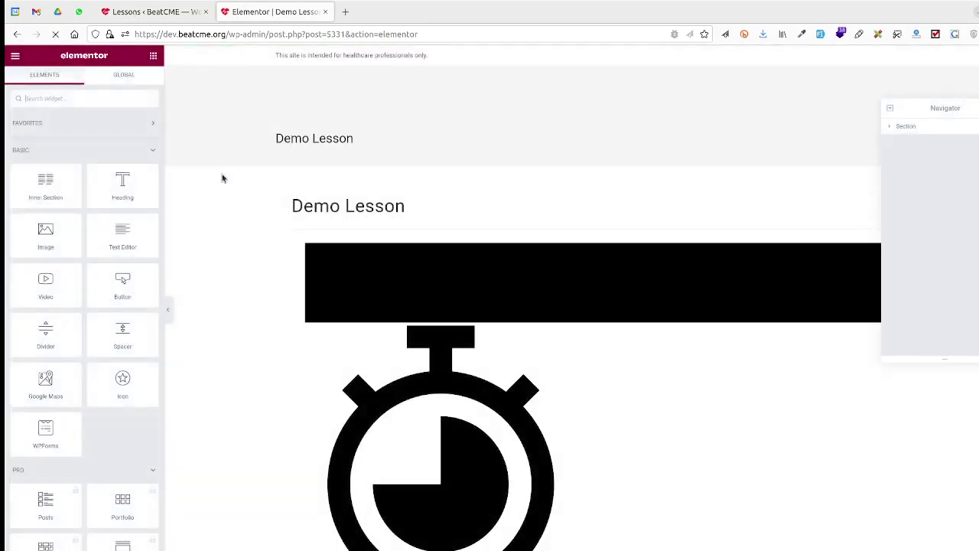
# - Examine the Demo Lesson's layout from the title through the transcript to the speaker biographies, then close its Elementor tab
pyautogui.scroll(-5, 238, 257)
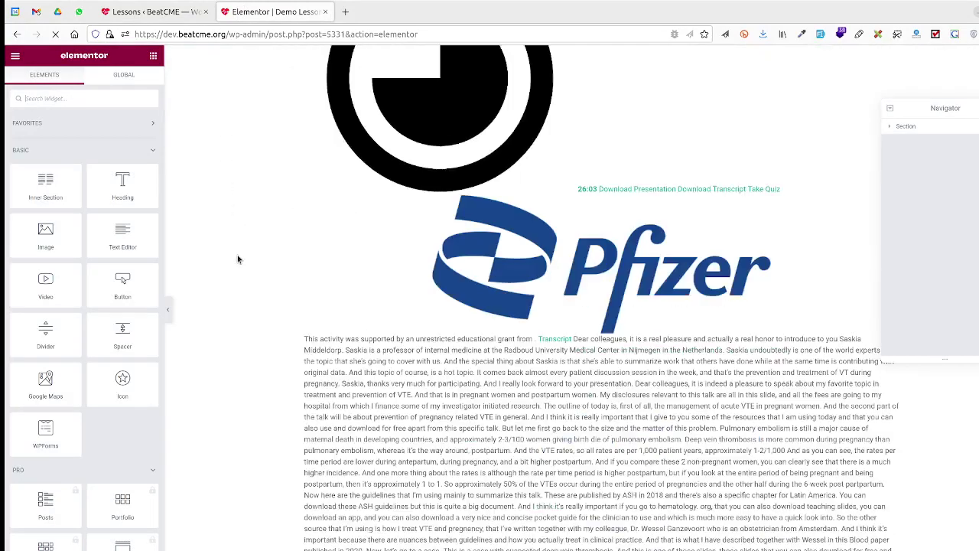
pyautogui.scroll(-15, 237, 258)
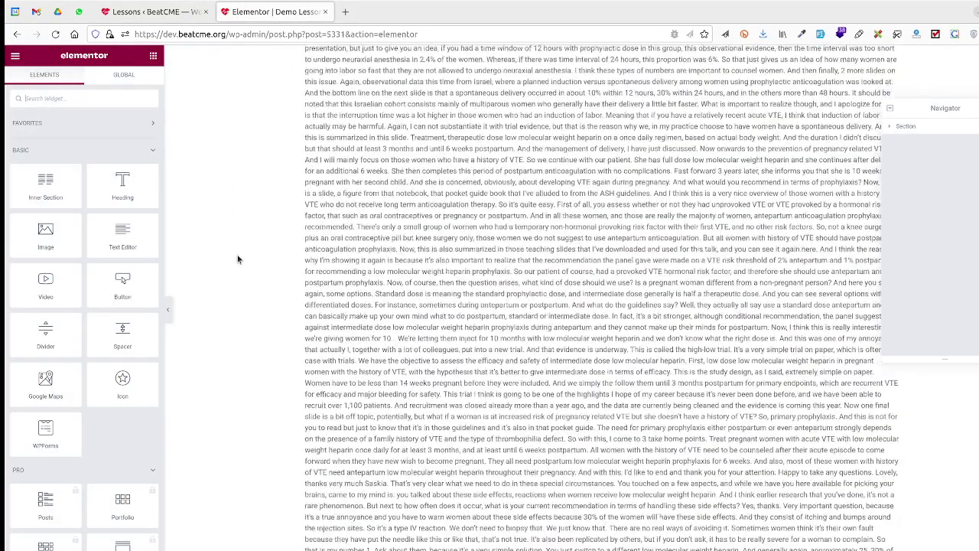
pyautogui.scroll(-15, 183, 227)
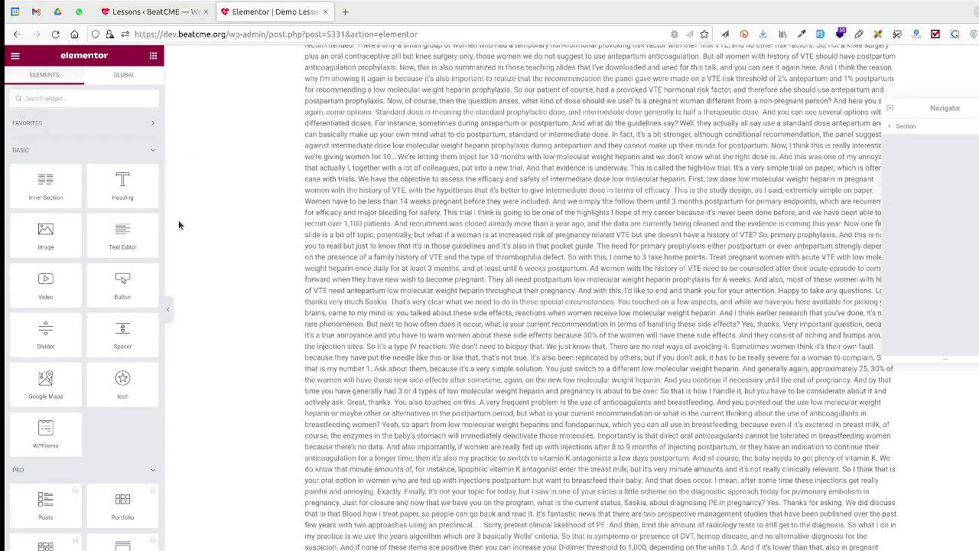
pyautogui.scroll(-5, 184, 233)
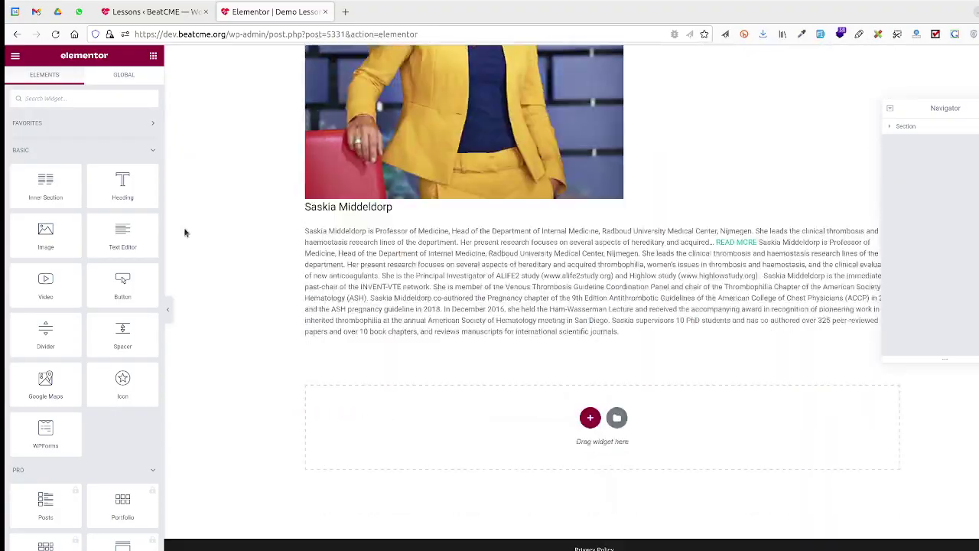
pyautogui.scroll(10, 193, 228)
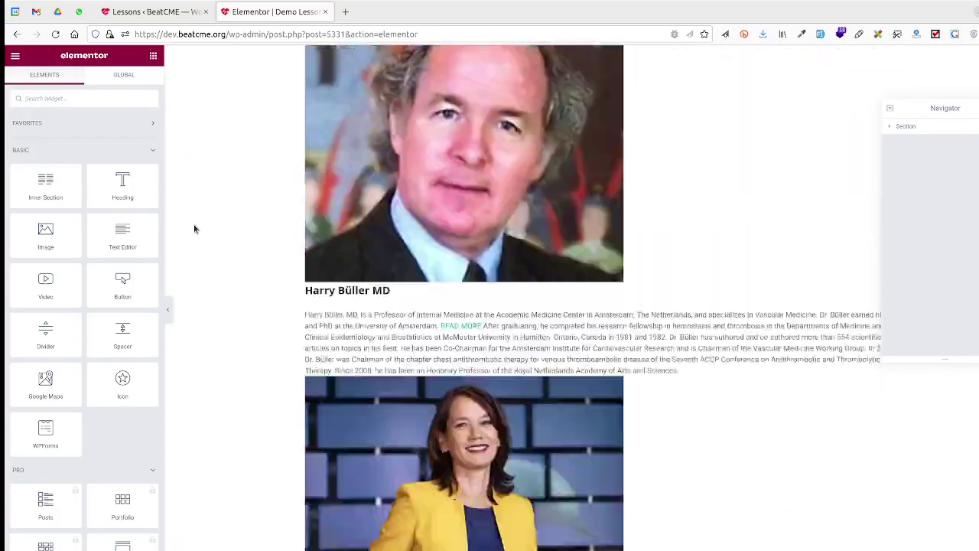
pyautogui.scroll(15, 193, 228)
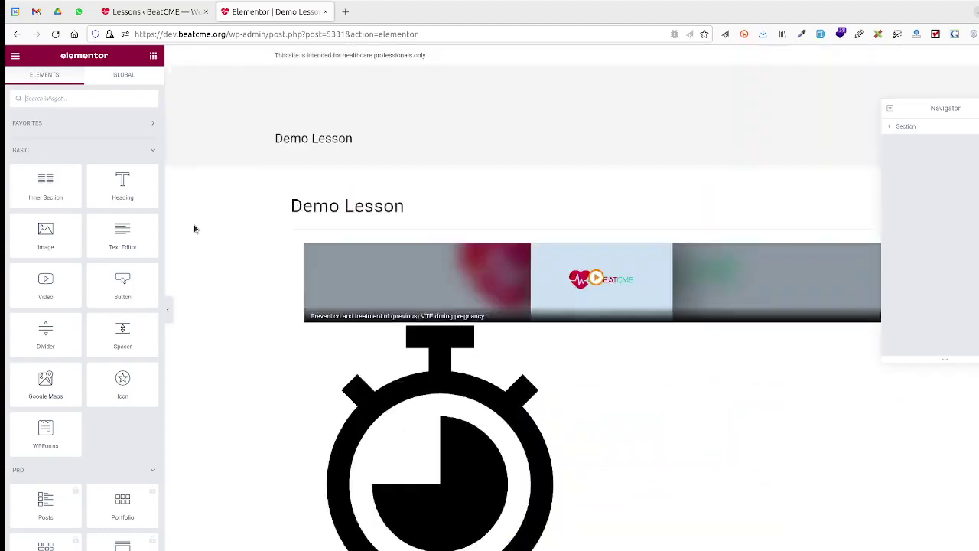
pyautogui.click(324, 12)
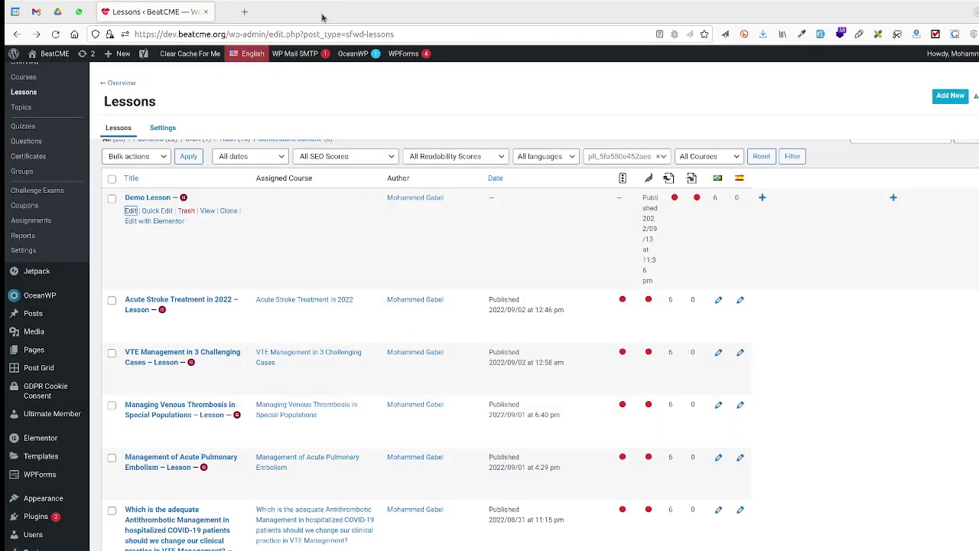
# - Move the Demo Lesson to the trash using a bulk action in the lessons list
pyautogui.click(111, 198)
pyautogui.click(165, 157)
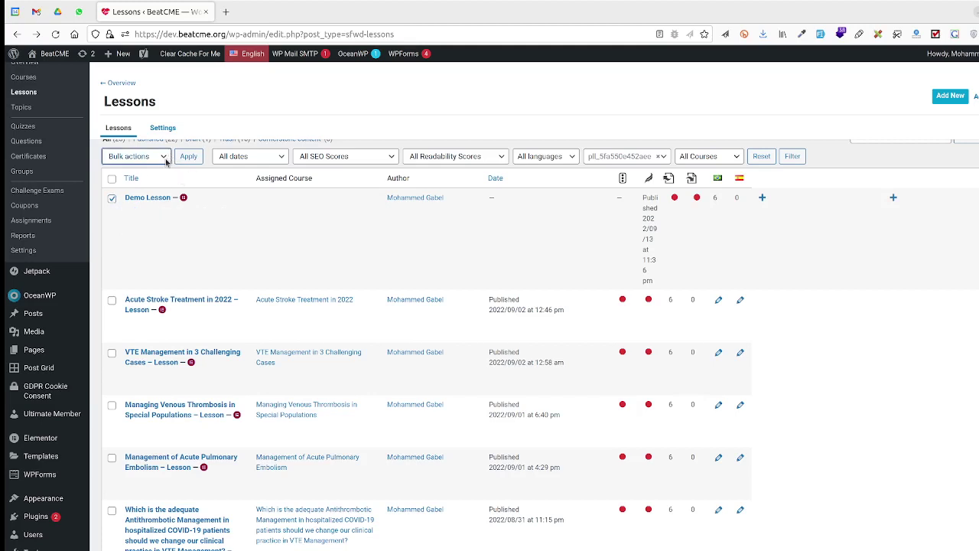
pyautogui.click(145, 201)
pyautogui.click(183, 158)
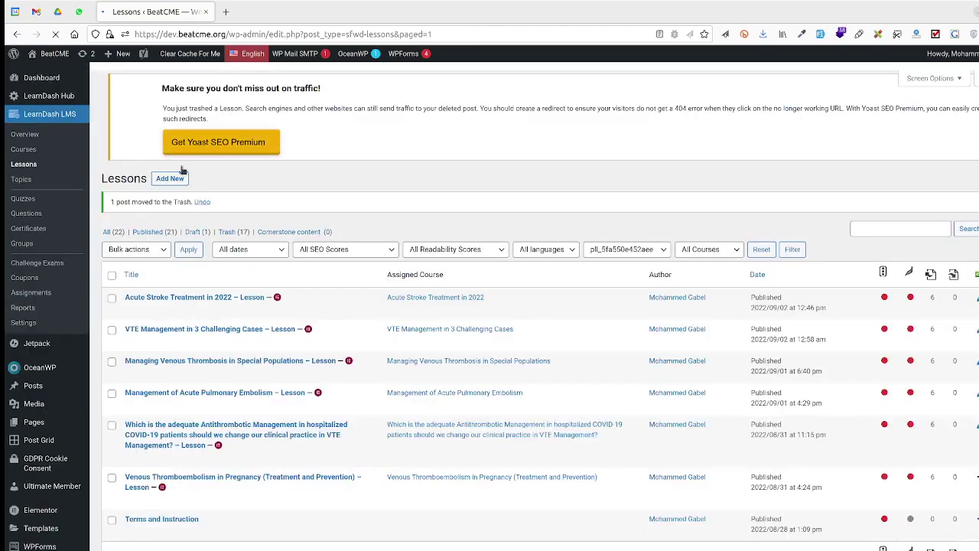
# - Open the Venous Thromboembolism in Pregnancy (Treatment and Prevention) lesson for editing in a new tab and load it in Elementor
pyautogui.scroll(-3, 192, 306)
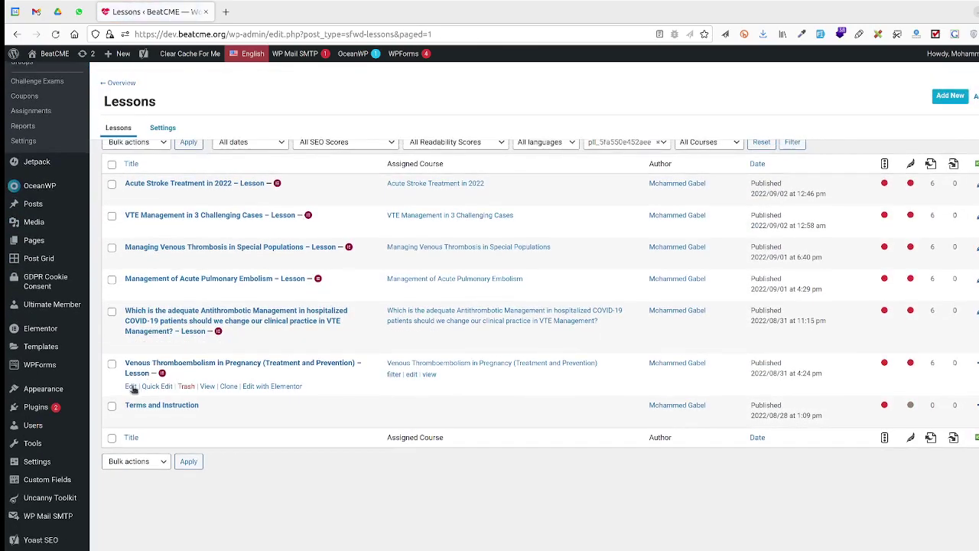
pyautogui.middleClick(131, 386)
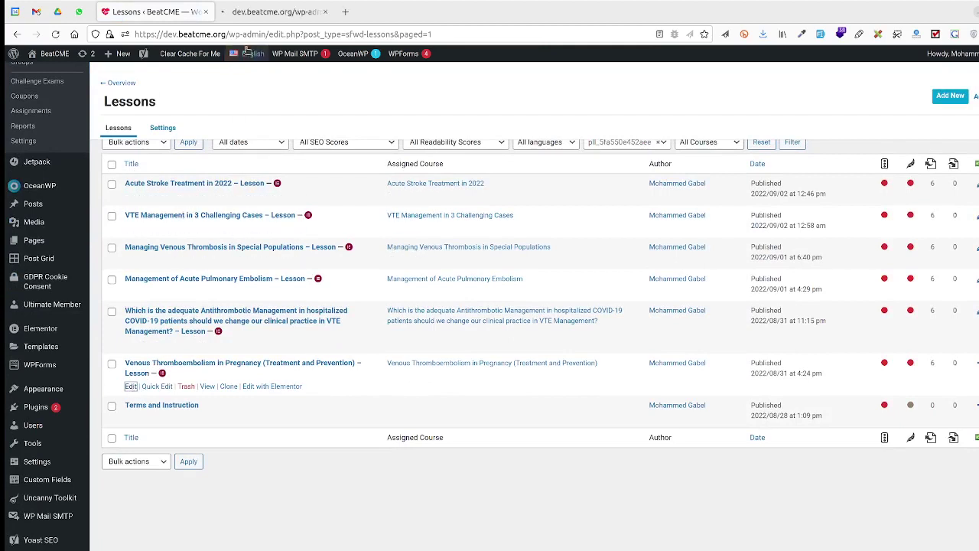
pyautogui.click(247, 13)
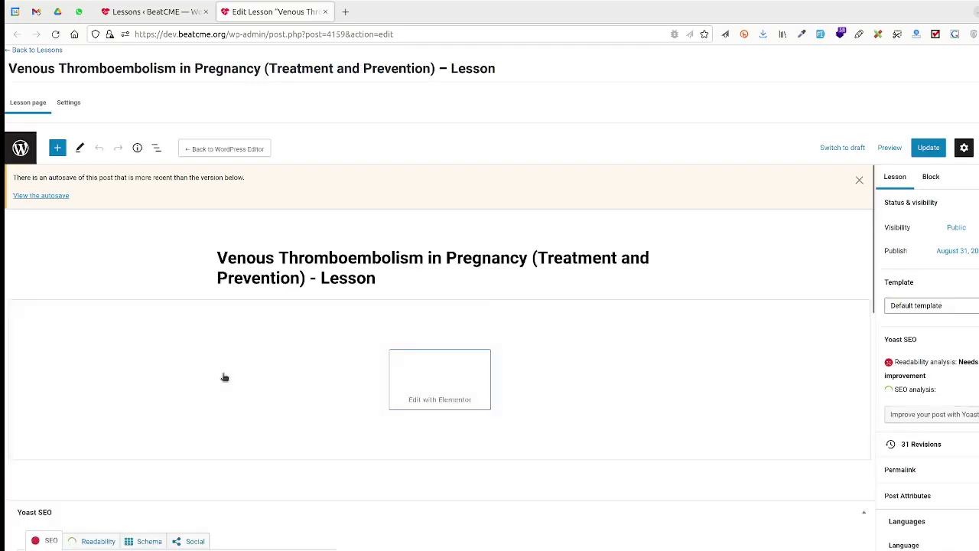
pyautogui.click(470, 389)
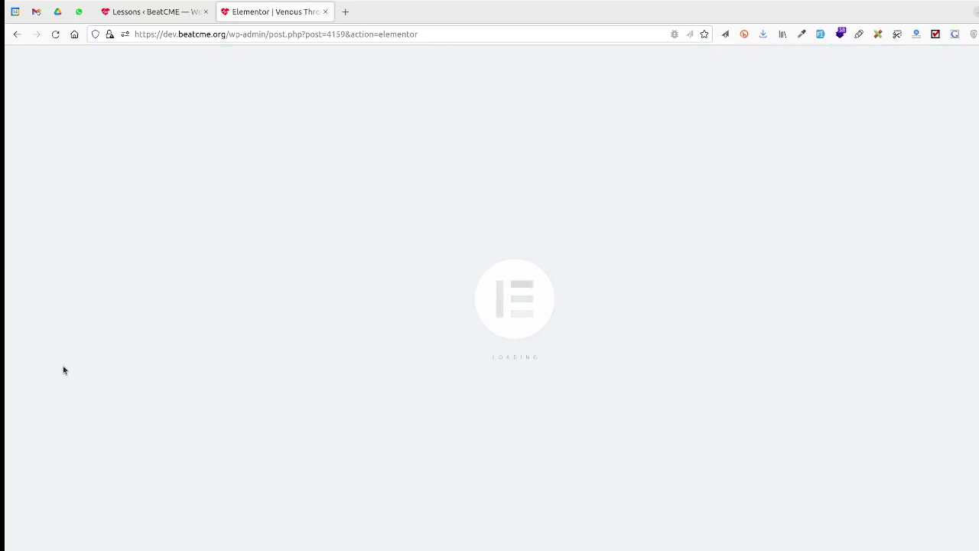
pyautogui.click(153, 16)
pyautogui.click(260, 12)
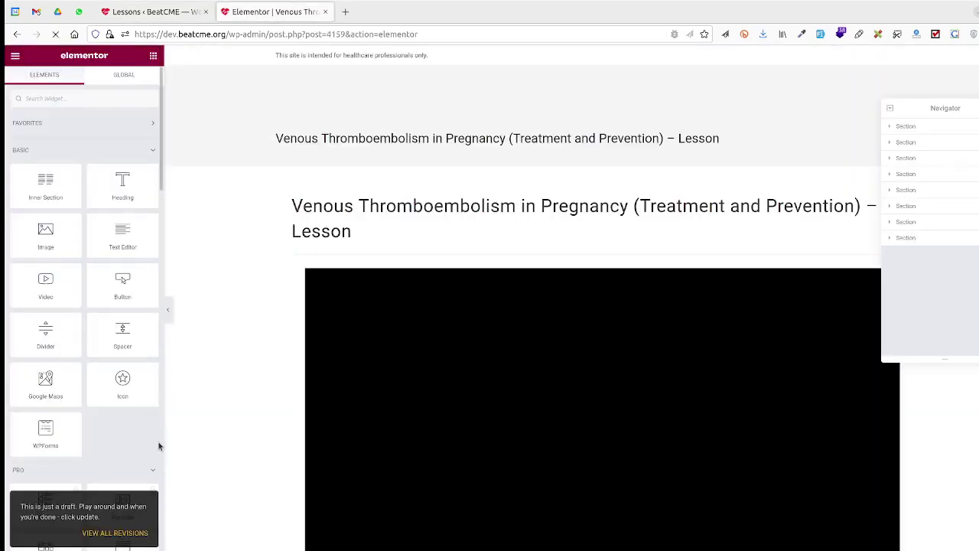
# - Save the original lesson's page to the Elementor library as a template named "Lesson Template"
pyautogui.scroll(-5, 190, 508)
pyautogui.click(152, 545)
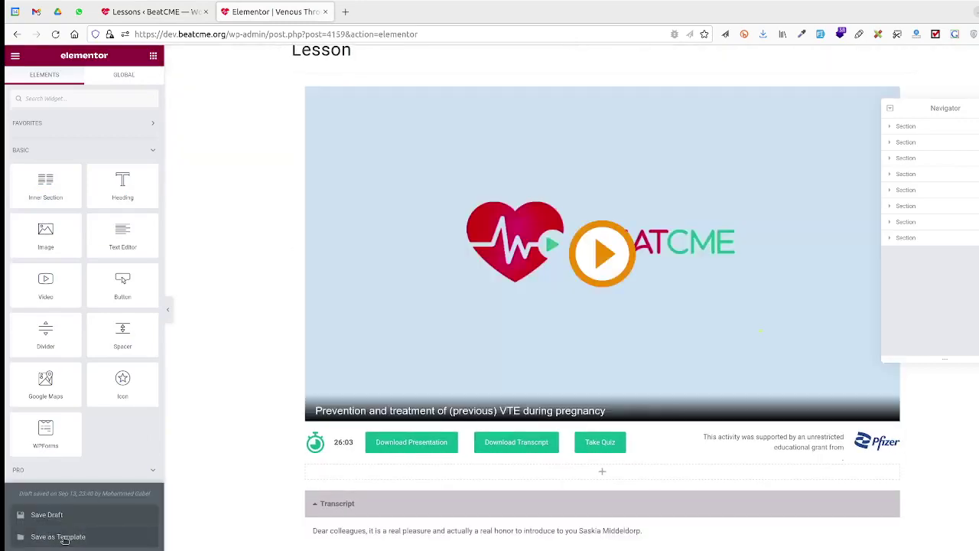
pyautogui.click(58, 537)
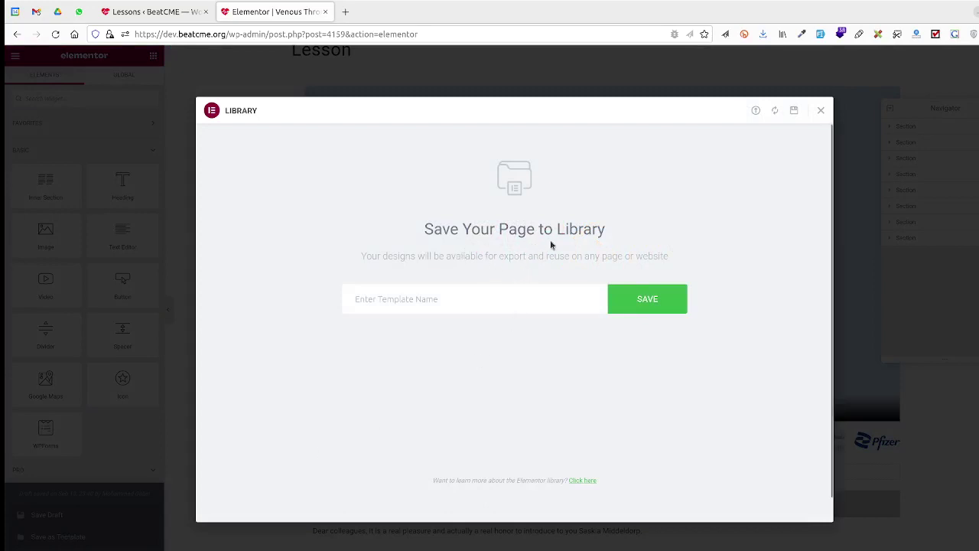
pyautogui.click(431, 304)
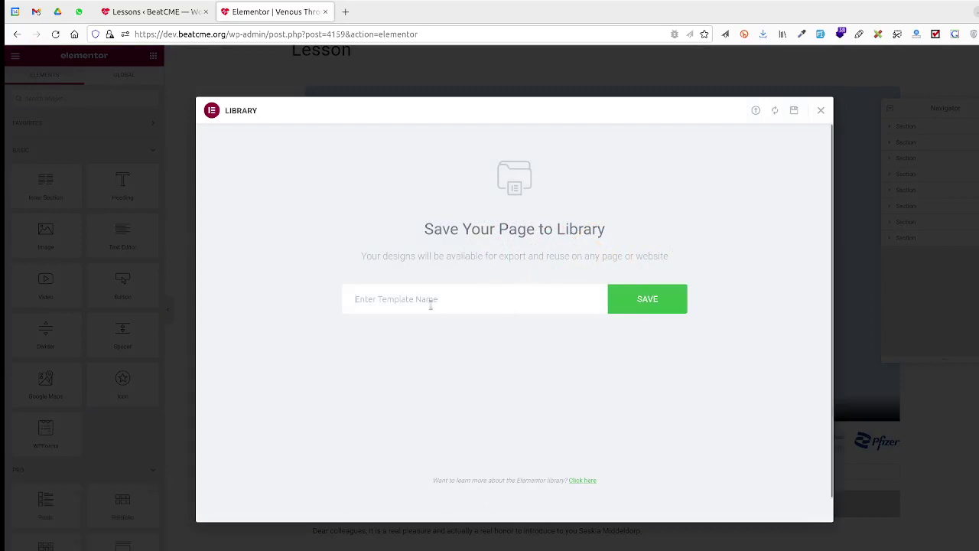
pyautogui.write('Lesson Template')
pyautogui.doubleClick(405, 306)
pyautogui.press('Left')
pyautogui.write('T')
pyautogui.press('Delete')
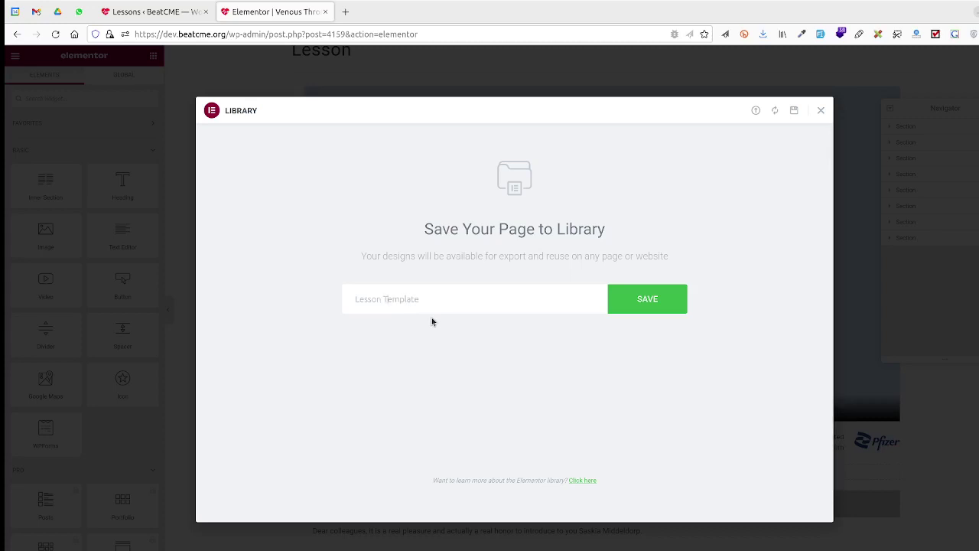
pyautogui.click(665, 311)
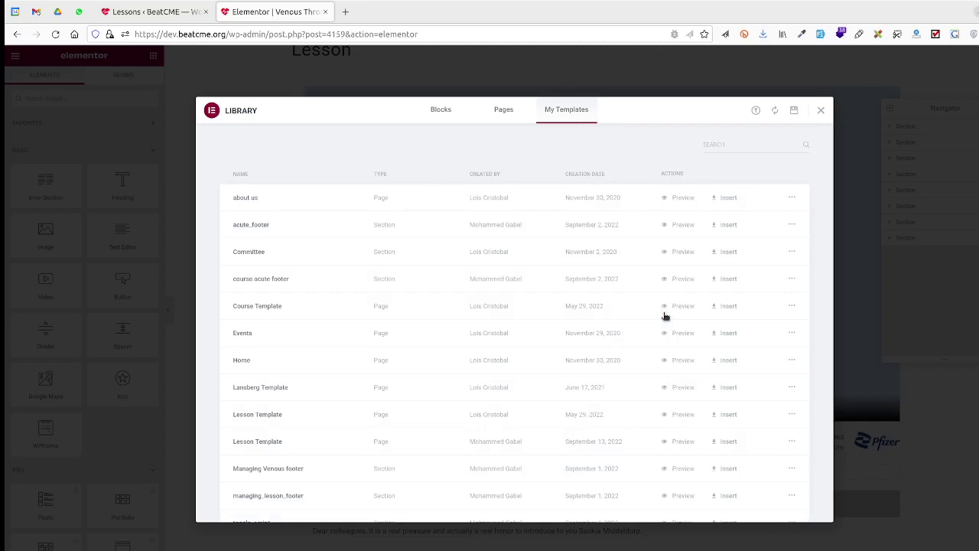
# - Look through the library's saved templates, ready-made pages and blocks, and close the library
pyautogui.scroll(-3, 311, 341)
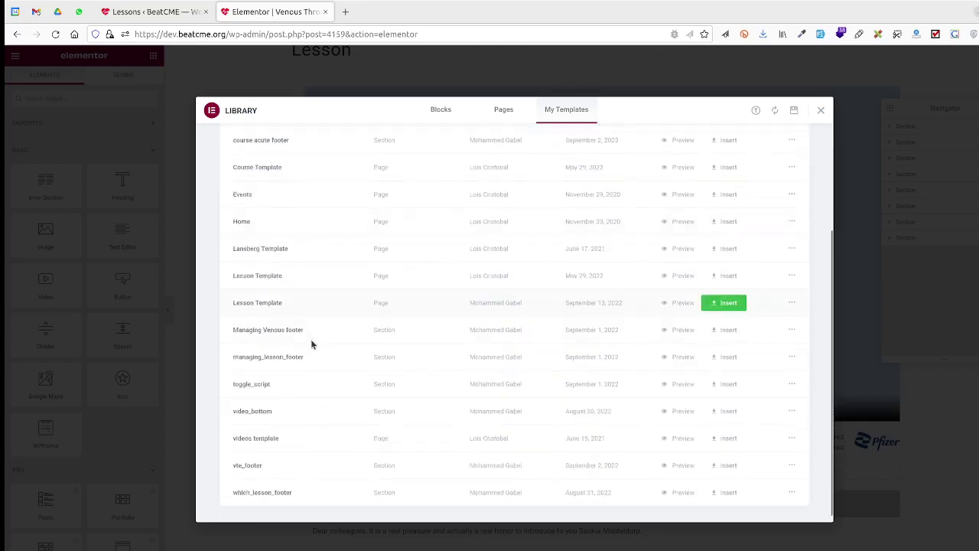
pyautogui.scroll(-1, 310, 344)
pyautogui.scroll(1, 311, 375)
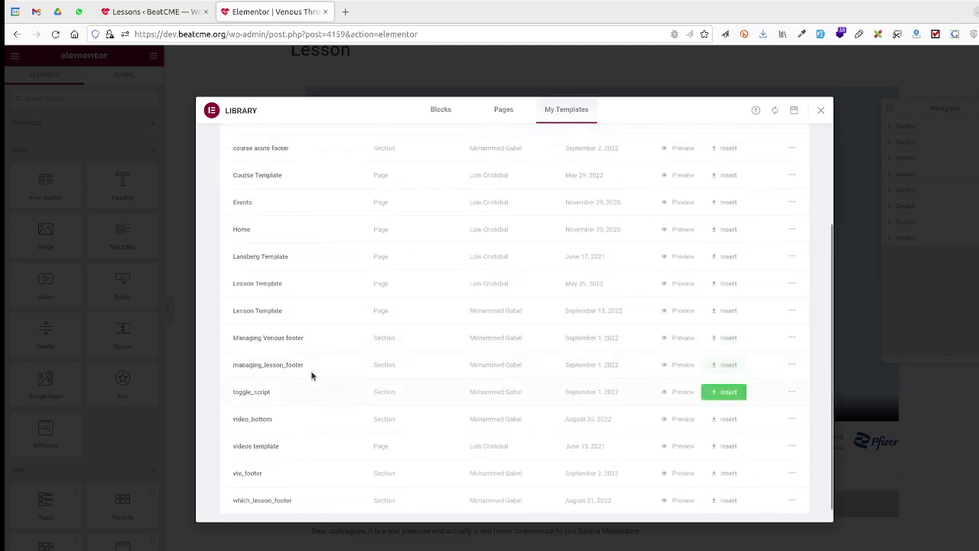
pyautogui.scroll(3, 311, 375)
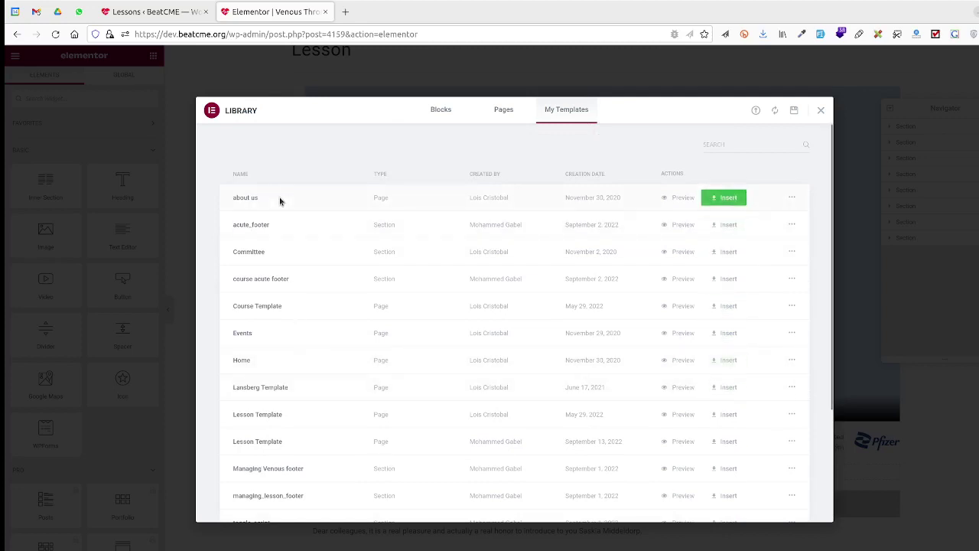
pyautogui.scroll(-1, 287, 242)
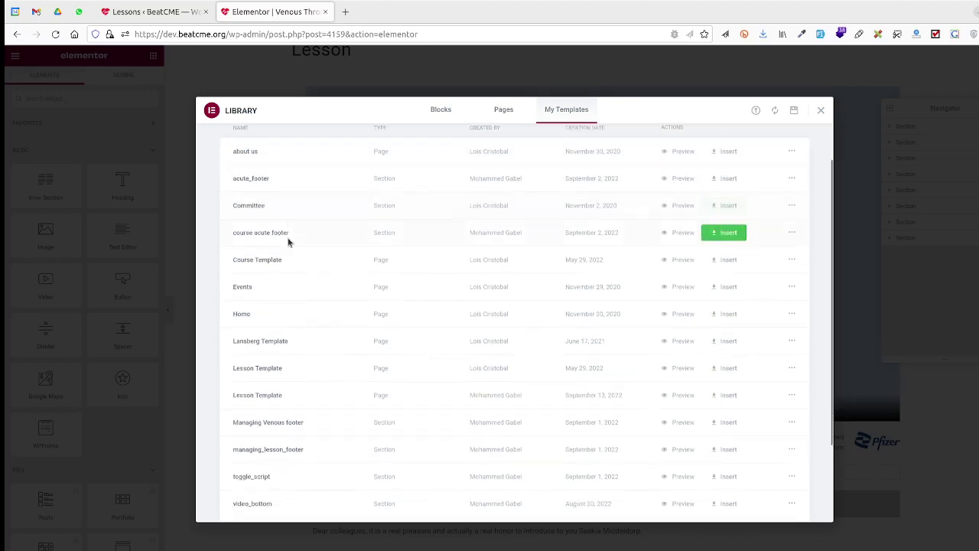
pyautogui.scroll(1, 288, 242)
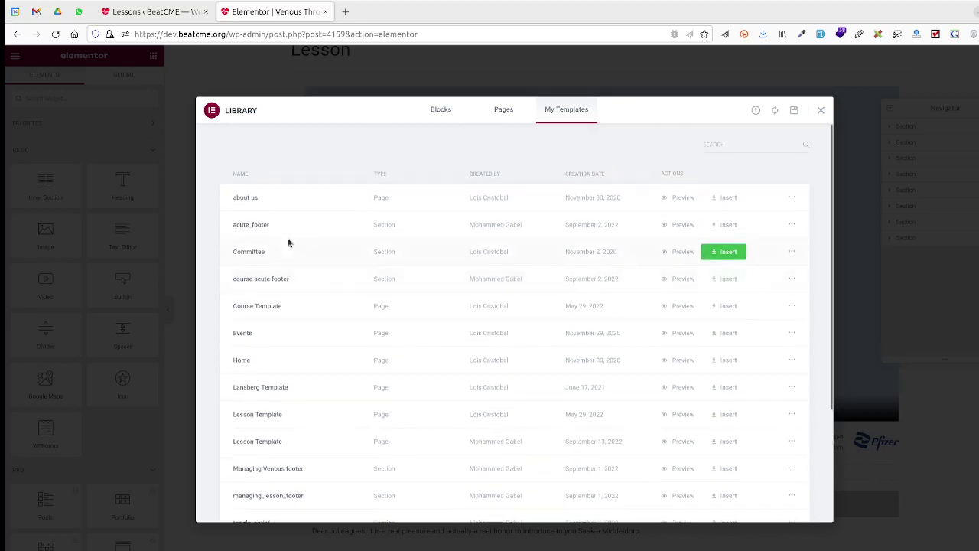
pyautogui.click(502, 111)
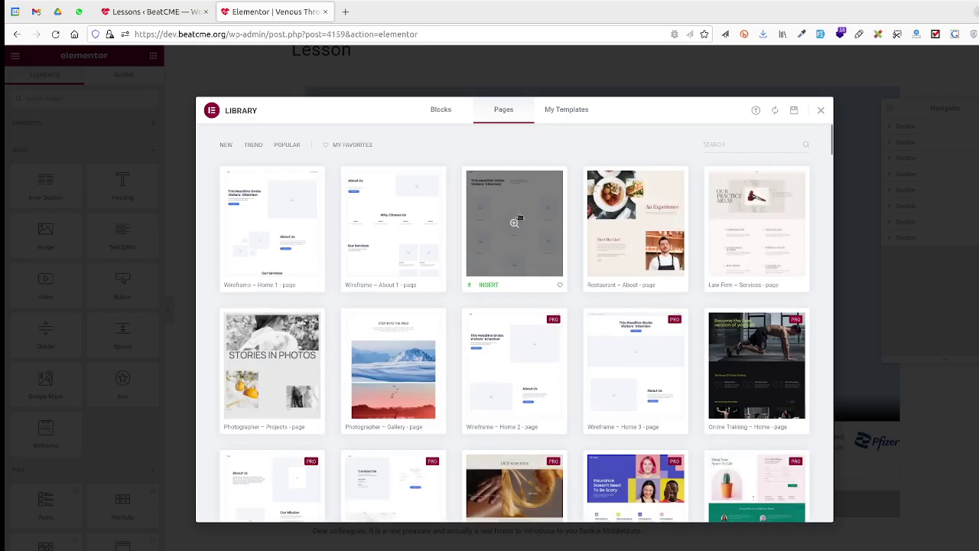
pyautogui.click(440, 109)
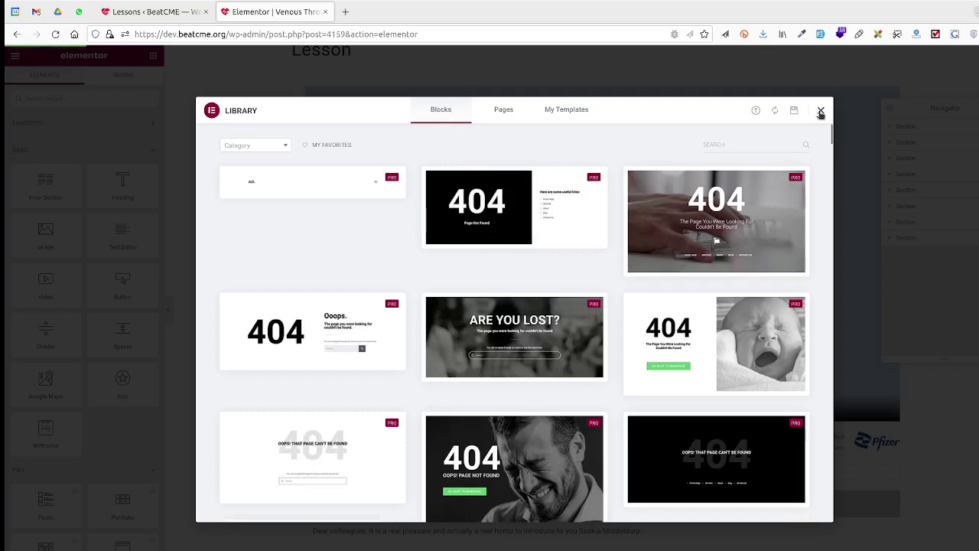
pyautogui.click(821, 113)
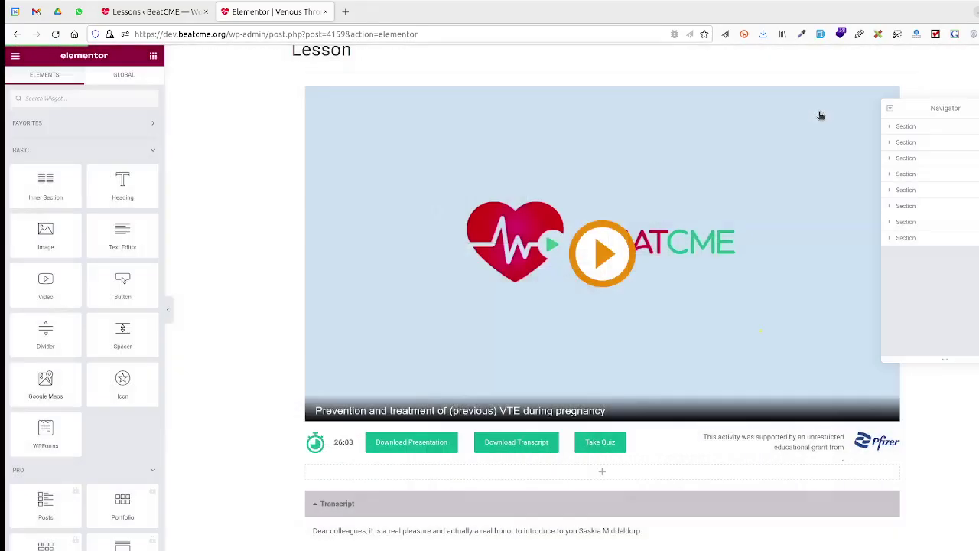
# - Close the Venous Thromboembolism lesson's Elementor tab and return to the lessons list
pyautogui.click(326, 12)
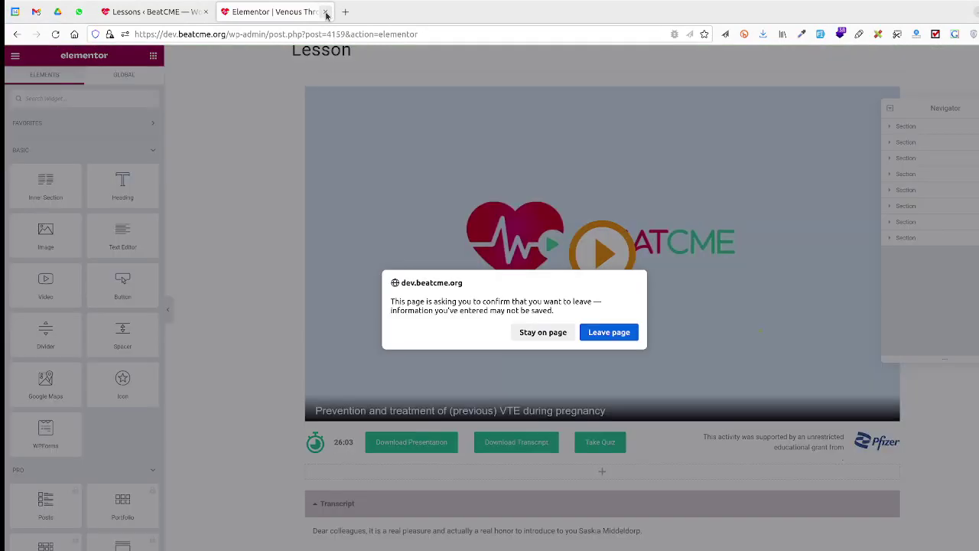
pyautogui.click(542, 332)
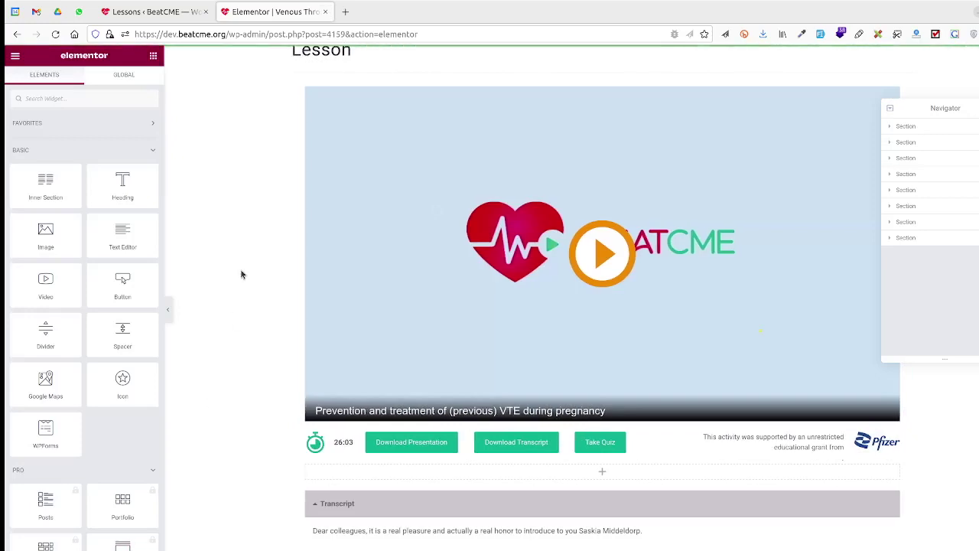
pyautogui.click(325, 11)
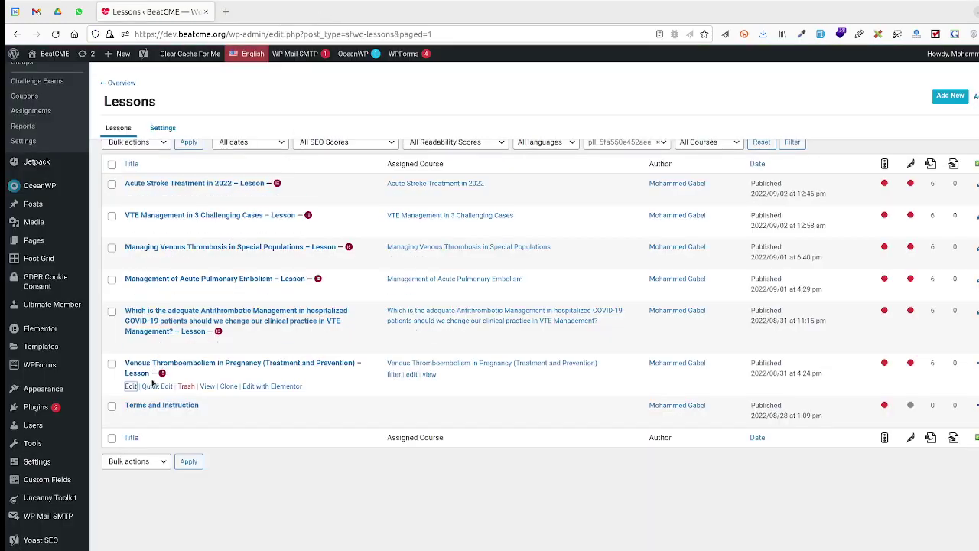
# - Clone the Venous Thromboembolism in Pregnancy (Treatment and Prevention) lesson and set the copy's title and slug to "Demo Lesson"
pyautogui.click(234, 387)
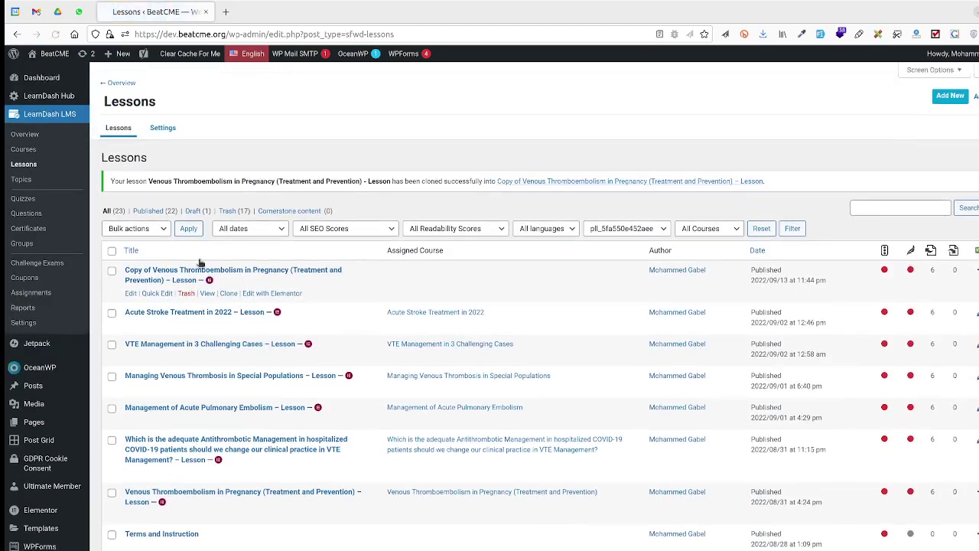
pyautogui.click(156, 293)
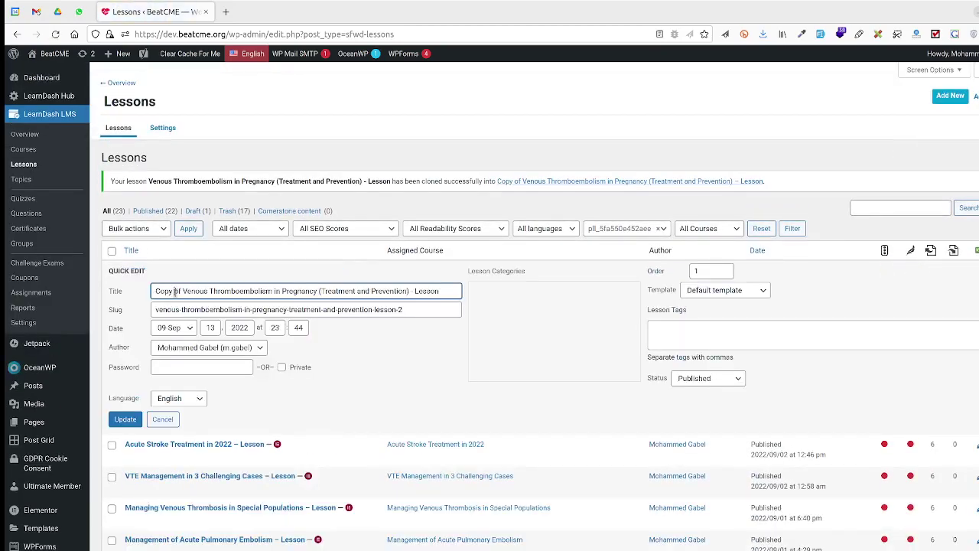
pyautogui.tripleClick(175, 292)
pyautogui.write('Demo Lesson')
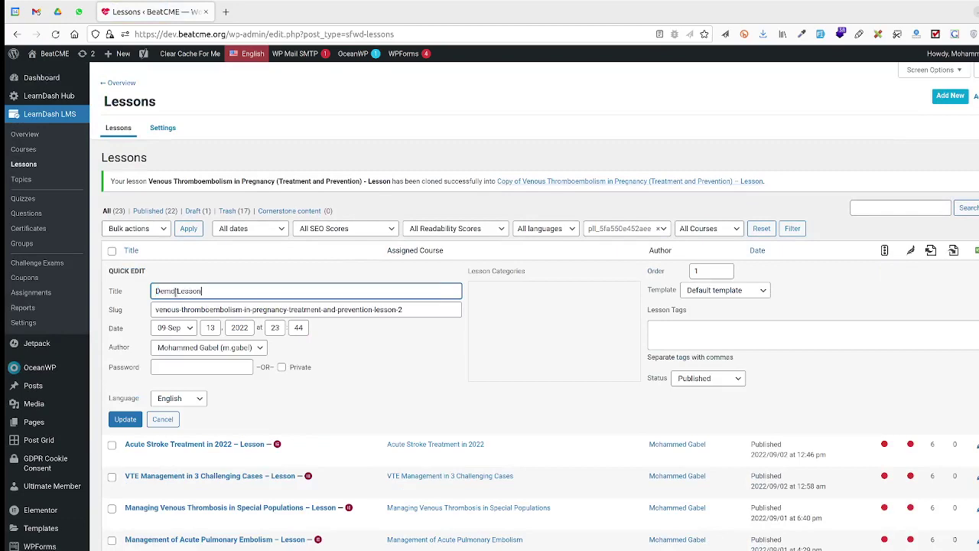
pyautogui.click(178, 309)
pyautogui.hotkey('ctrl', 'a')
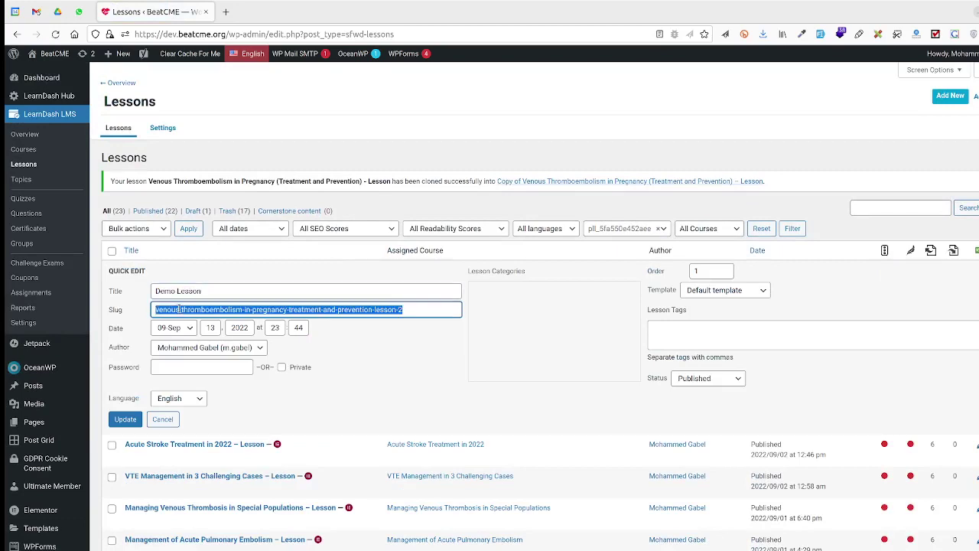
pyautogui.write('Demo Lesson')
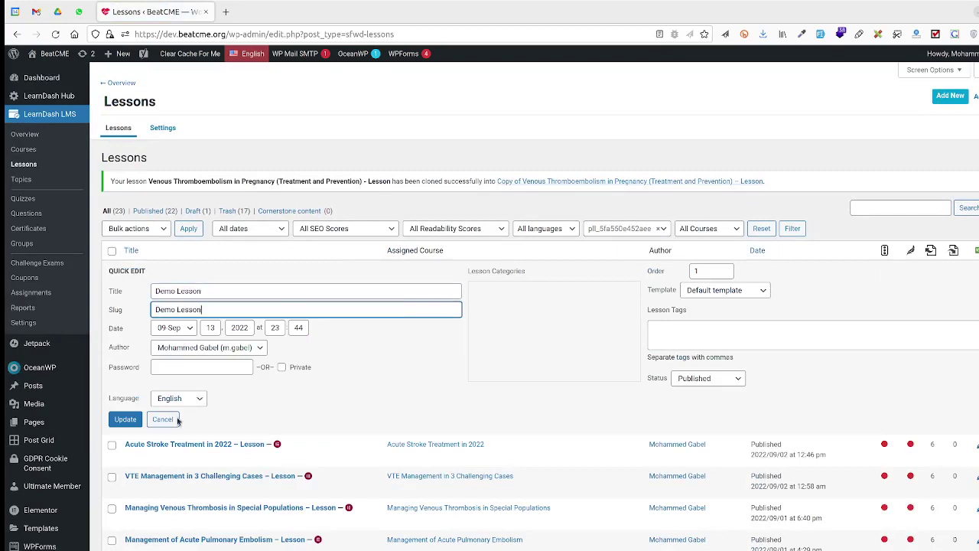
pyautogui.click(137, 419)
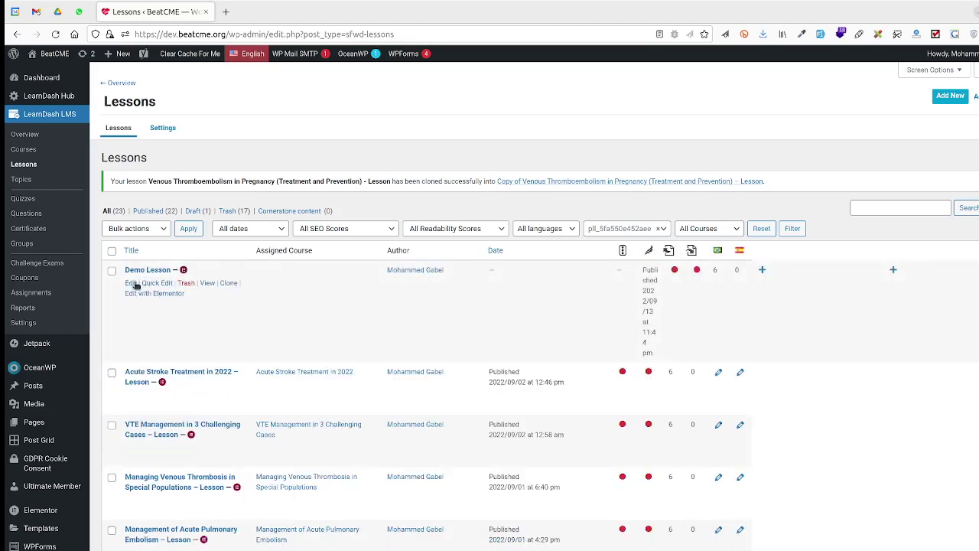
# - Open the Demo Lesson for editing in a new tab and load it in Elementor
pyautogui.click(131, 283)
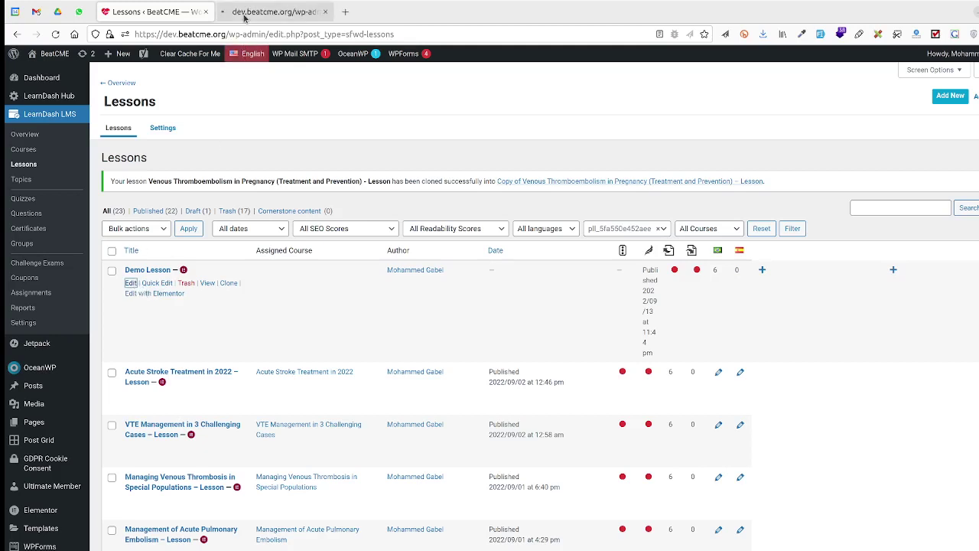
pyautogui.hotkey('ctrl', 'Tab')
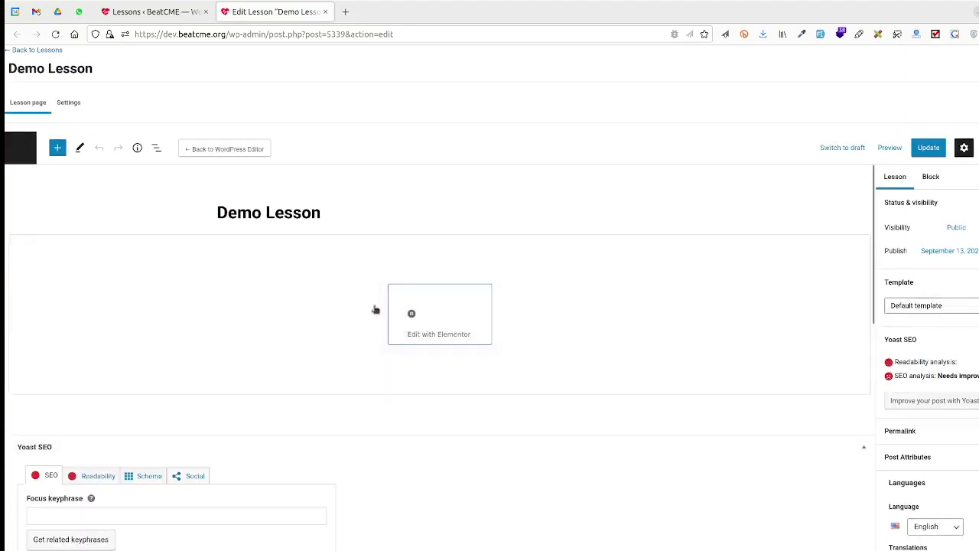
pyautogui.click(426, 319)
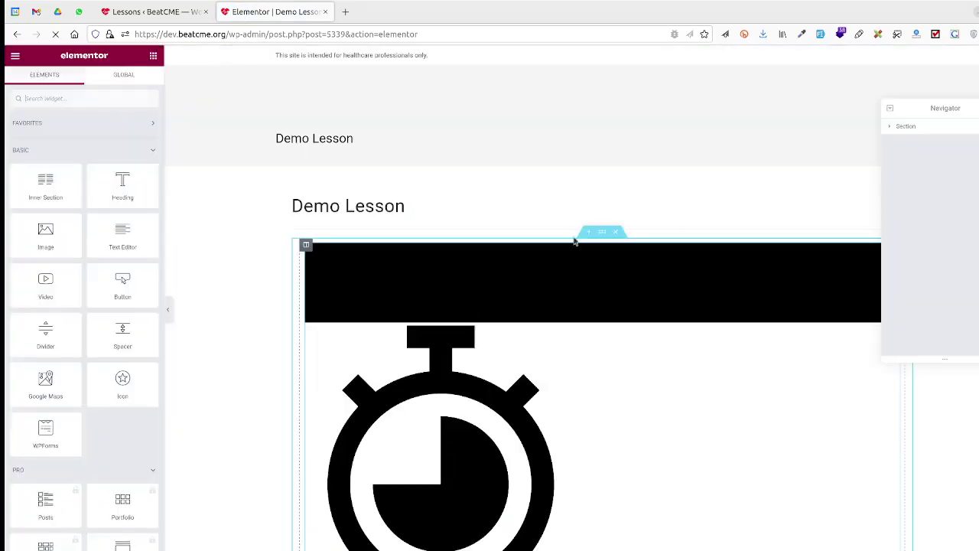
# - Delete the section copied into the Demo Lesson page and check the available save options
pyautogui.click(944, 127)
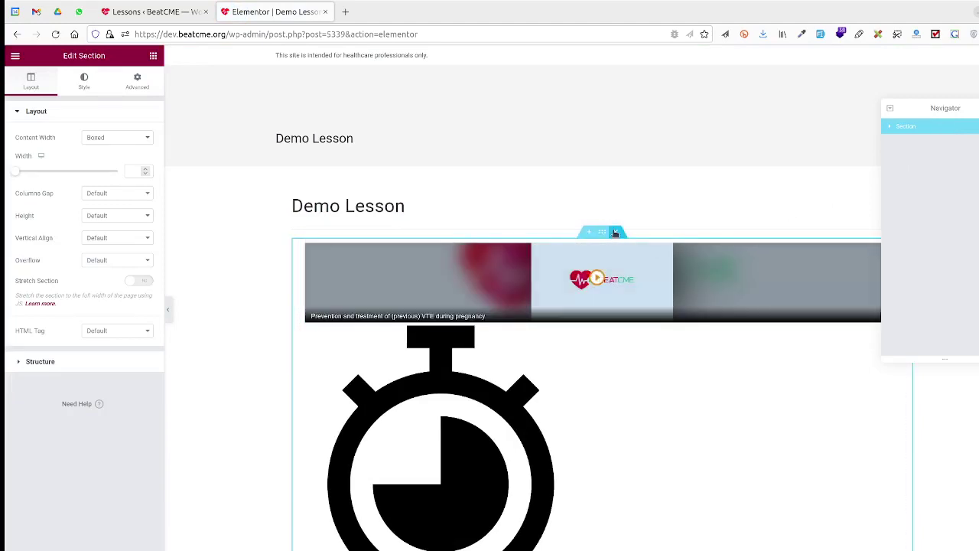
pyautogui.click(615, 232)
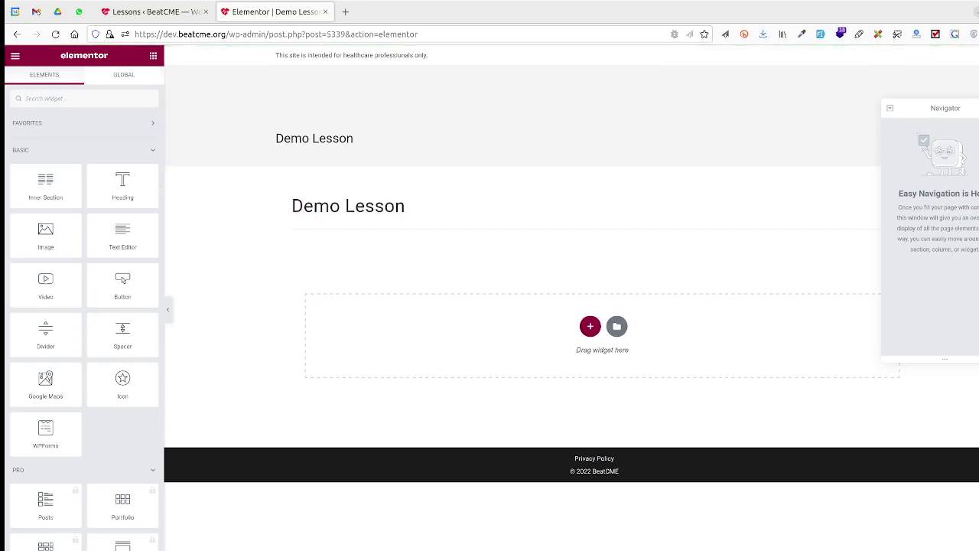
pyautogui.click(153, 546)
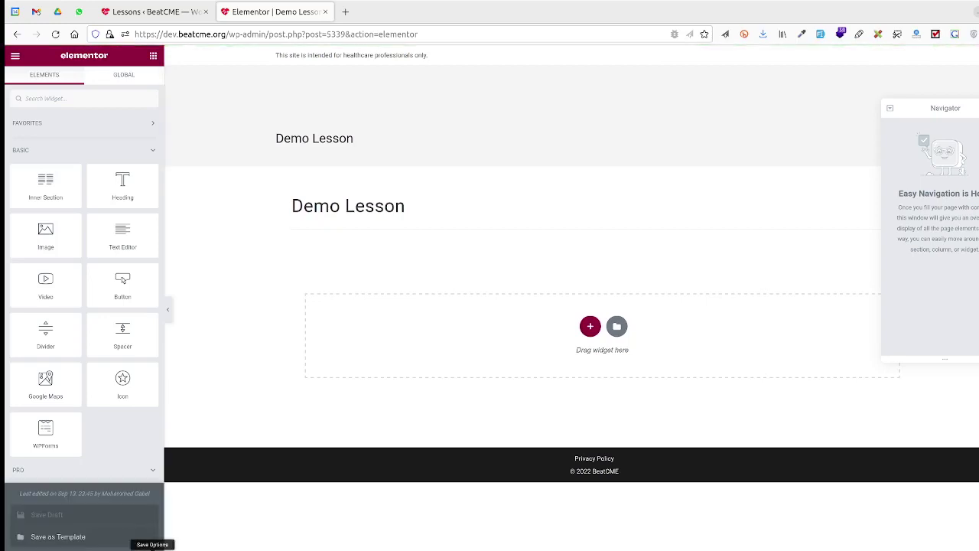
pyautogui.click(153, 546)
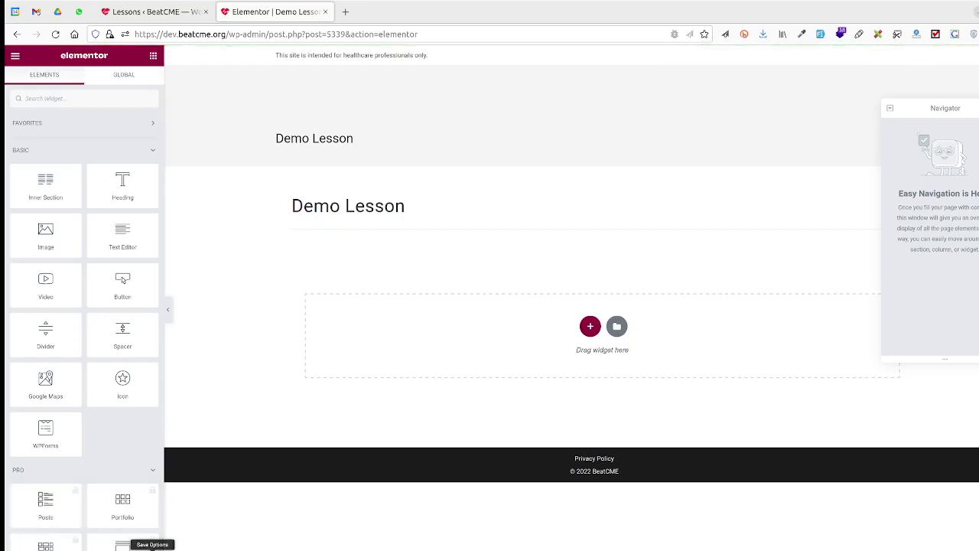
# - Look through the widget list for a way to insert a template, search for "tem" and open the Template widget's information
pyautogui.click(590, 327)
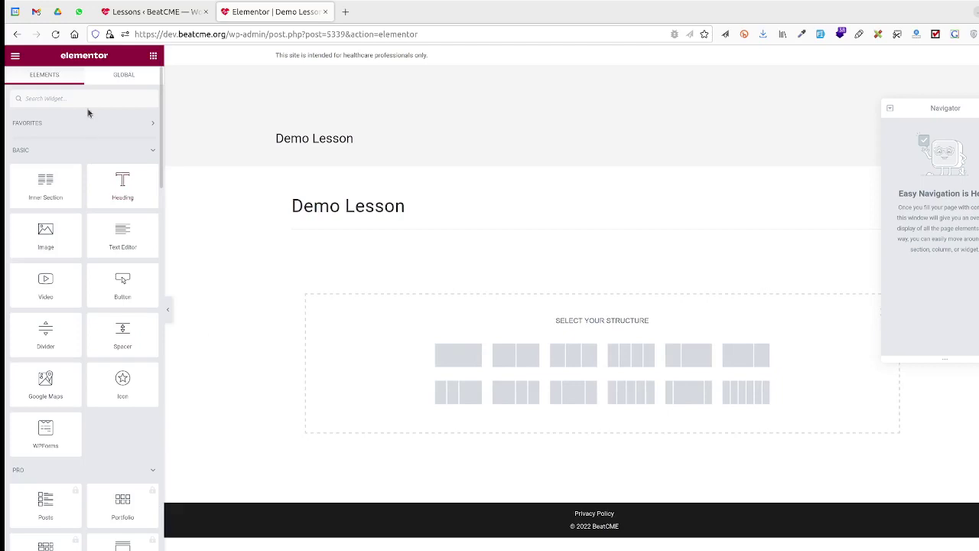
pyautogui.scroll(-3, 93, 157)
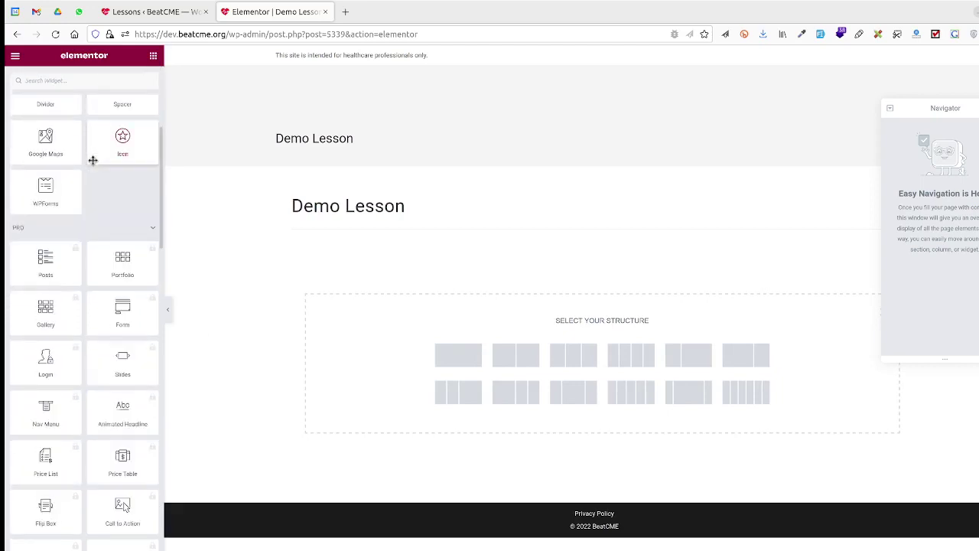
pyautogui.scroll(-2, 93, 160)
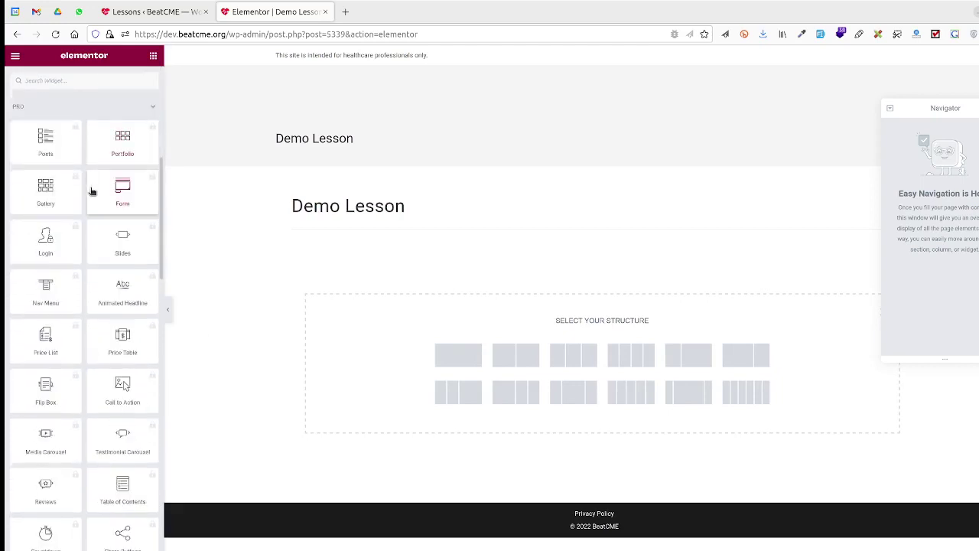
pyautogui.scroll(-3, 85, 199)
pyautogui.scroll(-6, 85, 201)
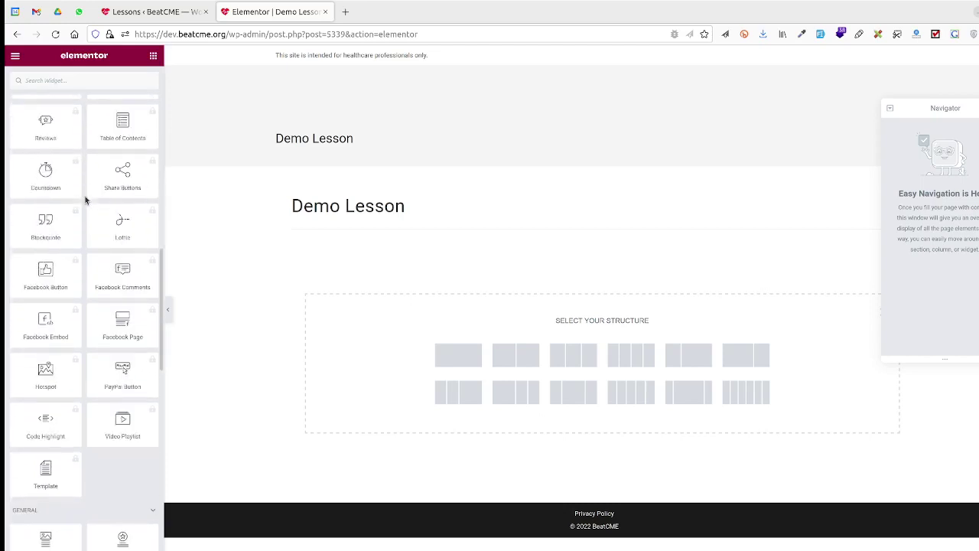
pyautogui.scroll(-9, 85, 200)
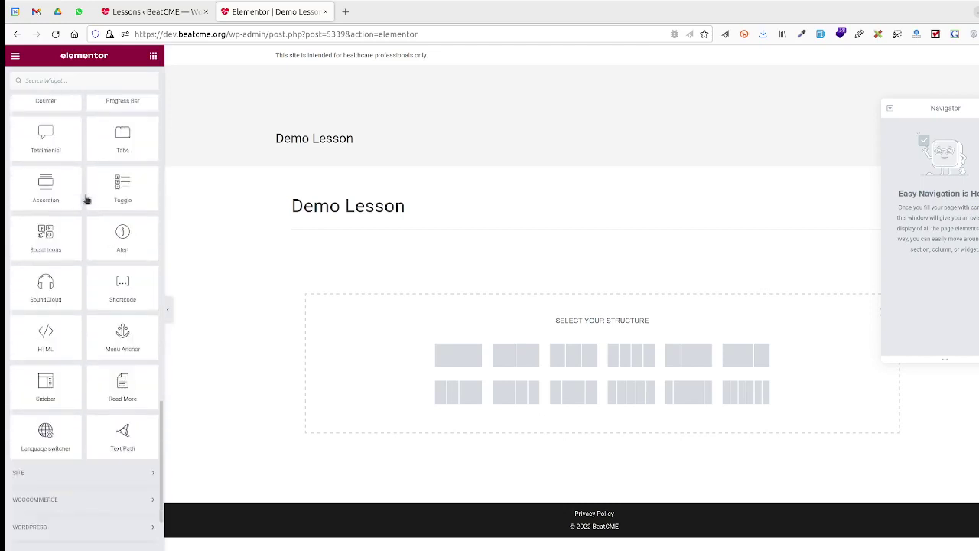
pyautogui.scroll(-1, 85, 201)
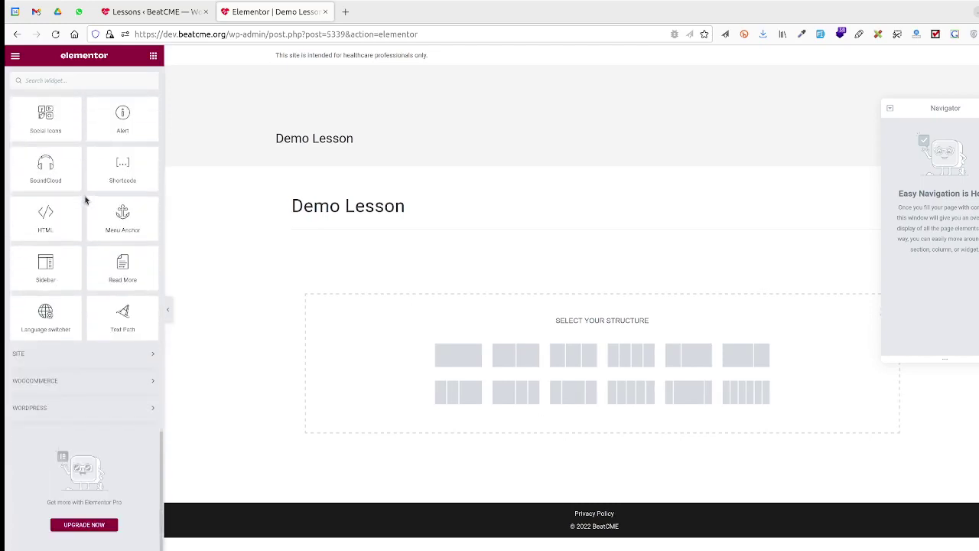
pyautogui.scroll(15, 85, 201)
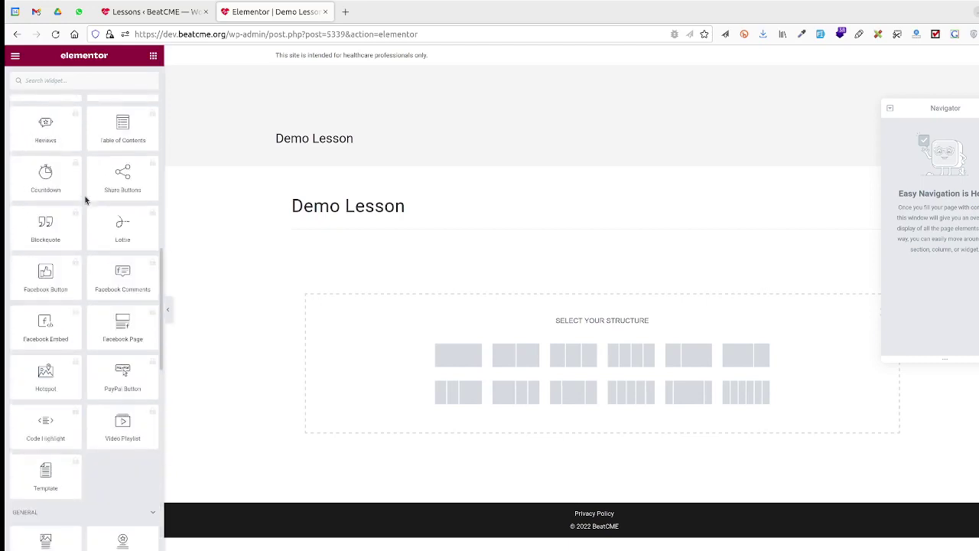
pyautogui.click(90, 79)
pyautogui.write('tem')
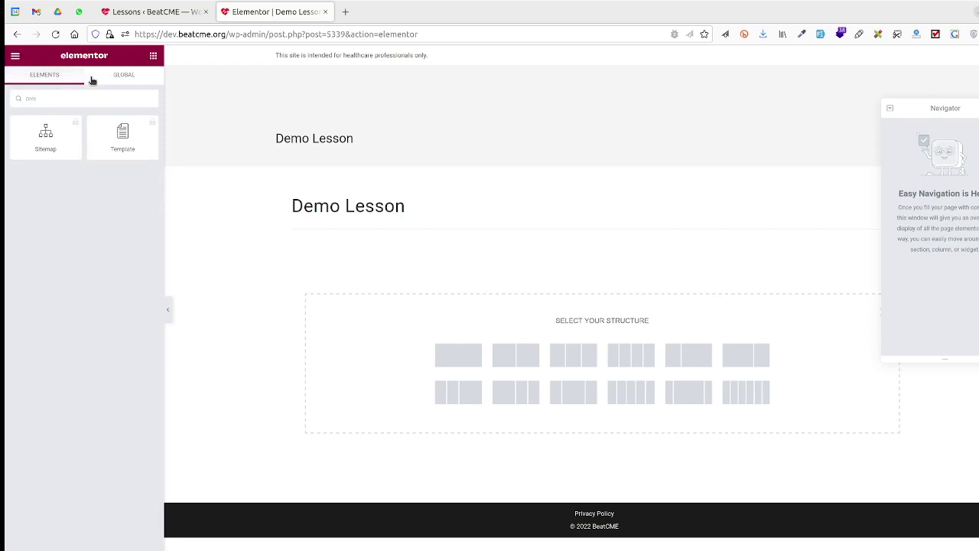
pyautogui.click(119, 131)
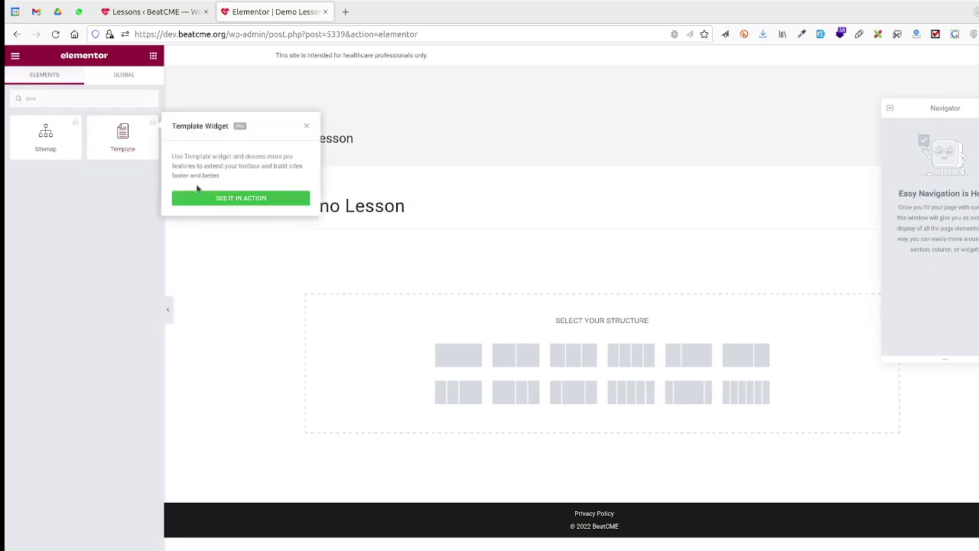
# - Read through the Template widget's page on the Elementor website and return to the Demo Lesson editor
pyautogui.click(235, 198)
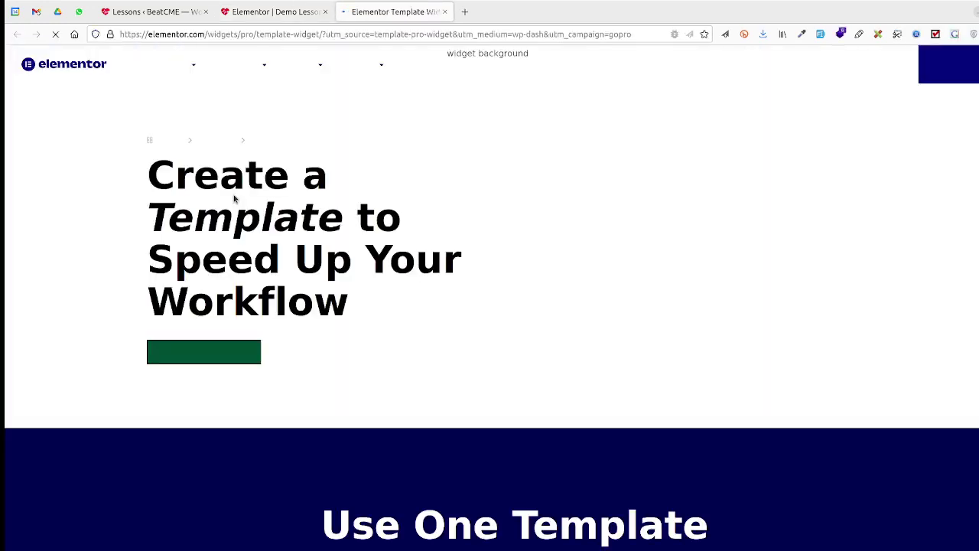
pyautogui.scroll(-4, 332, 212)
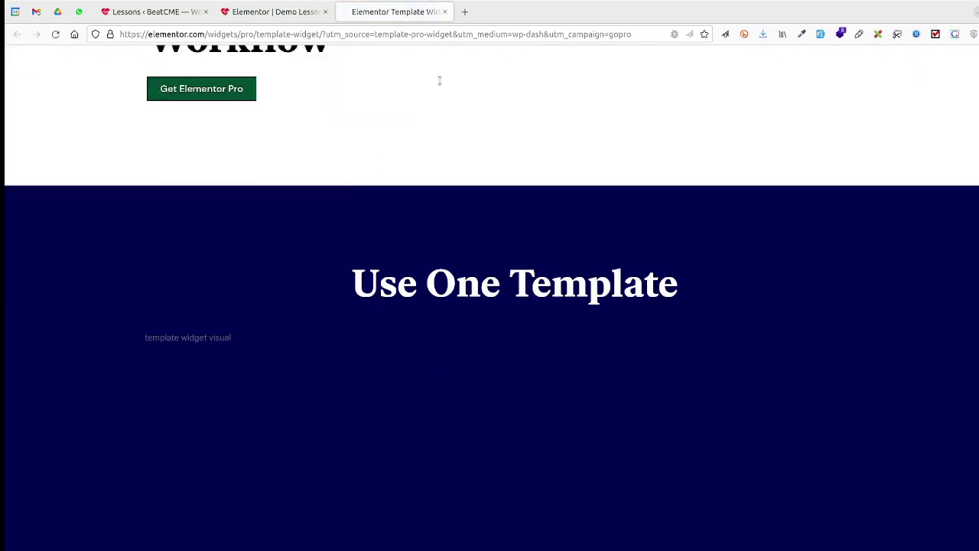
pyautogui.scroll(4, 429, 102)
pyautogui.scroll(-4, 430, 105)
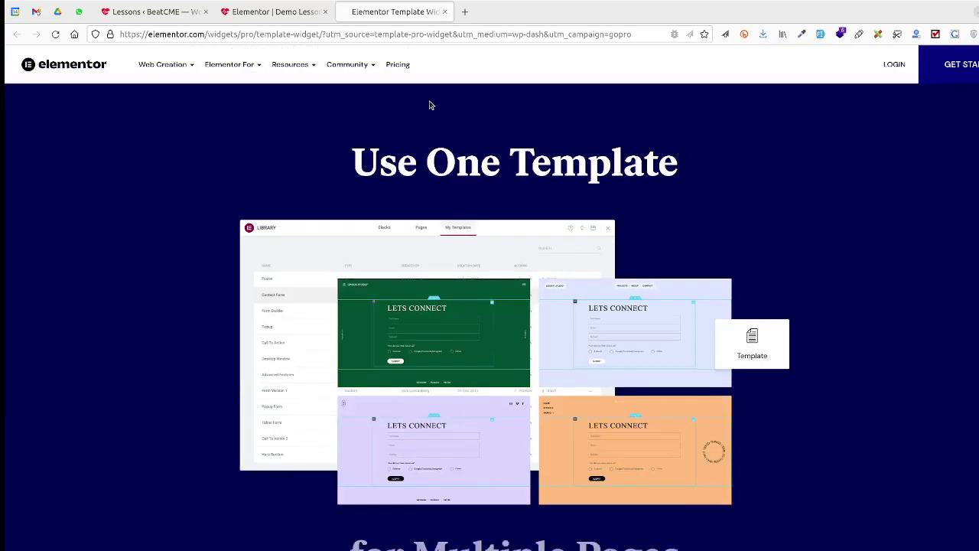
pyautogui.scroll(-10, 429, 105)
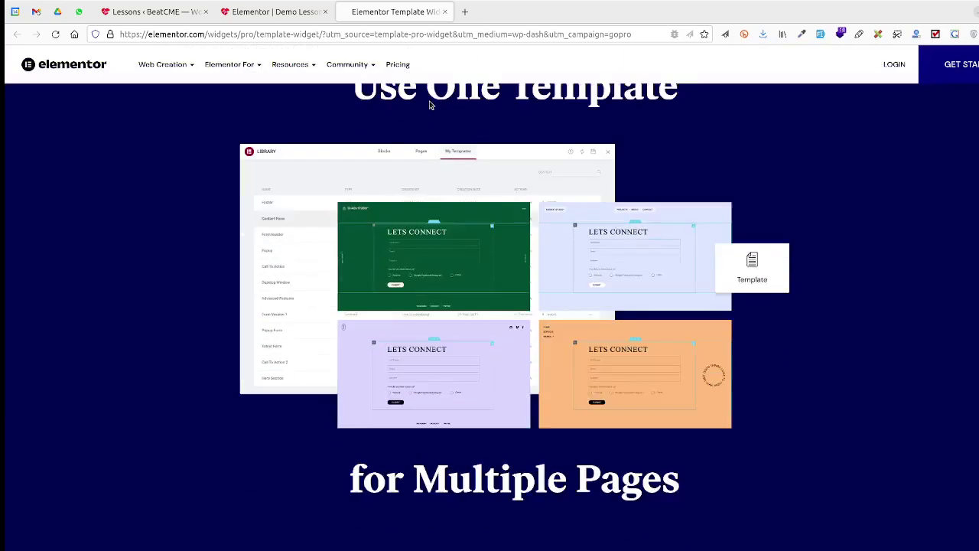
pyautogui.scroll(-14, 396, 164)
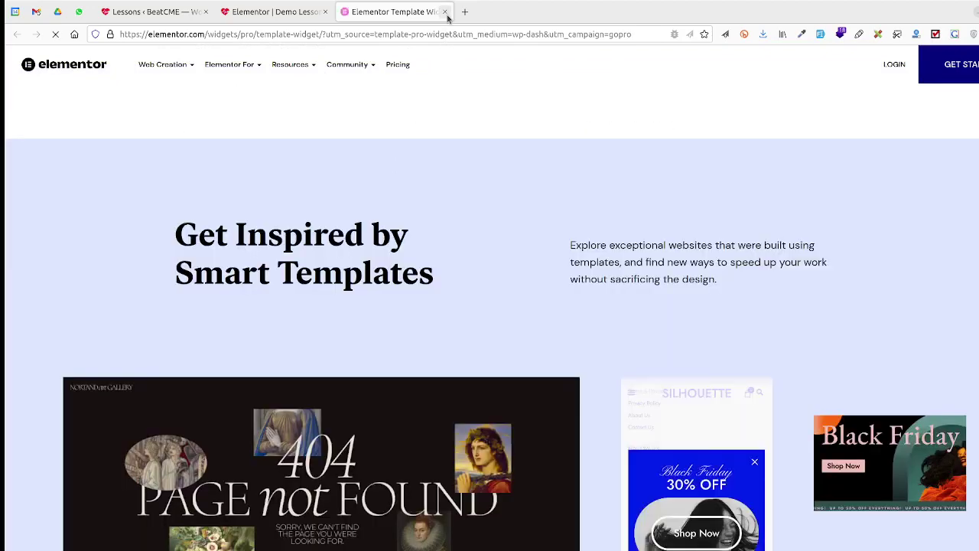
pyautogui.click(445, 12)
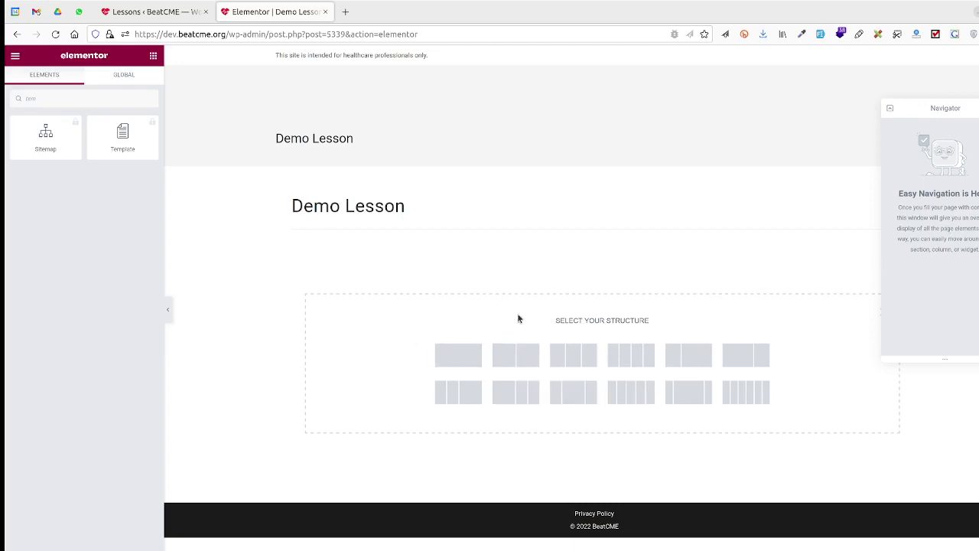
# - Add a single-column section to the Demo Lesson page and delete it again
pyautogui.click(463, 353)
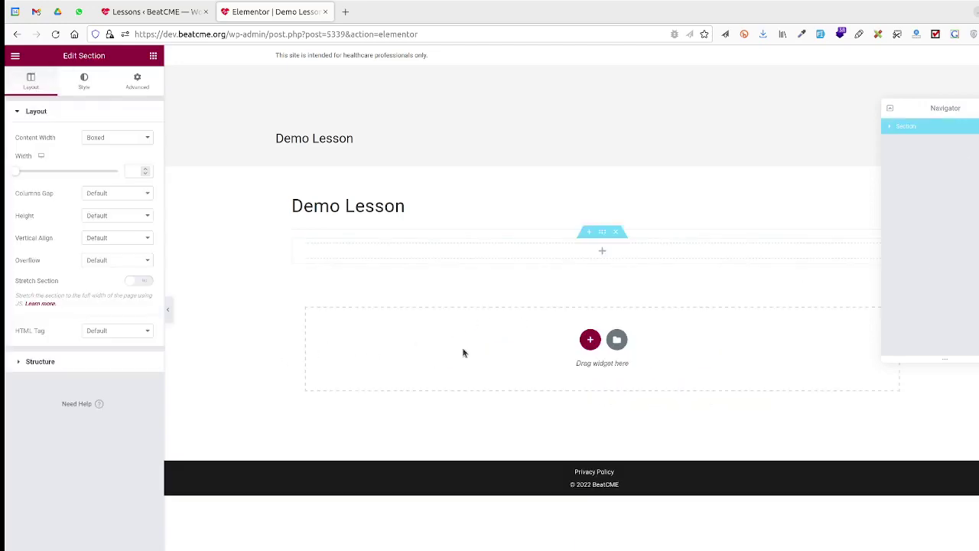
pyautogui.click(616, 233)
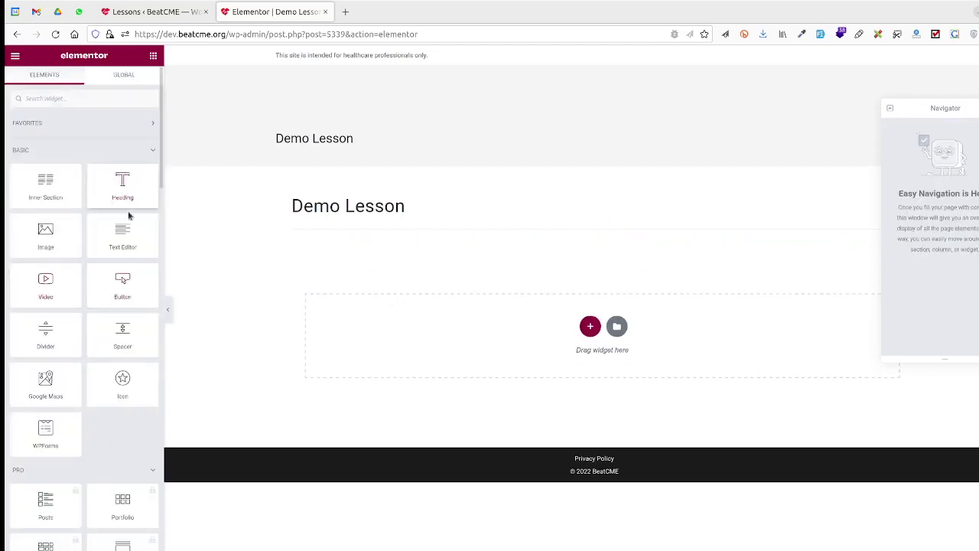
# - Collapse the Basic, Pro and General widget categories and check the Favorites and Global widgets for the saved template
pyautogui.click(151, 155)
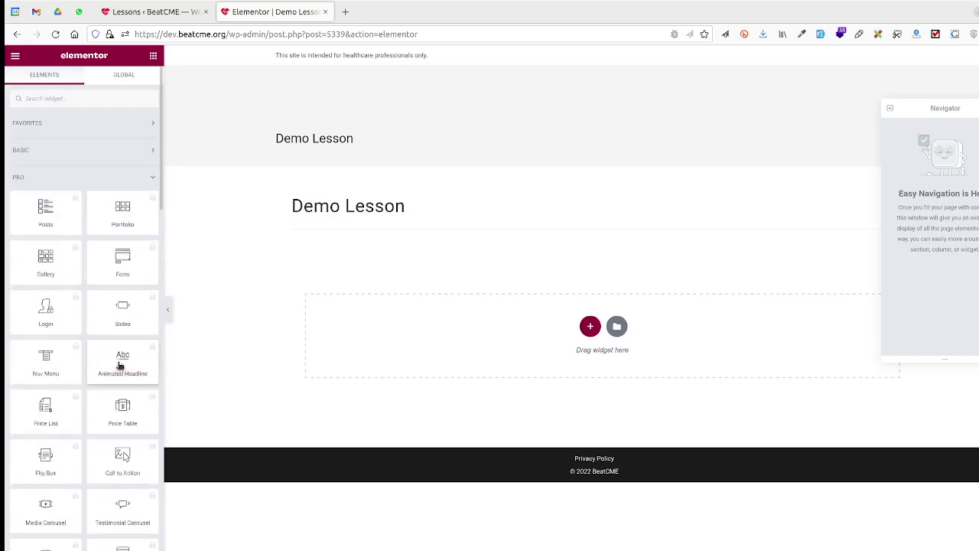
pyautogui.click(155, 179)
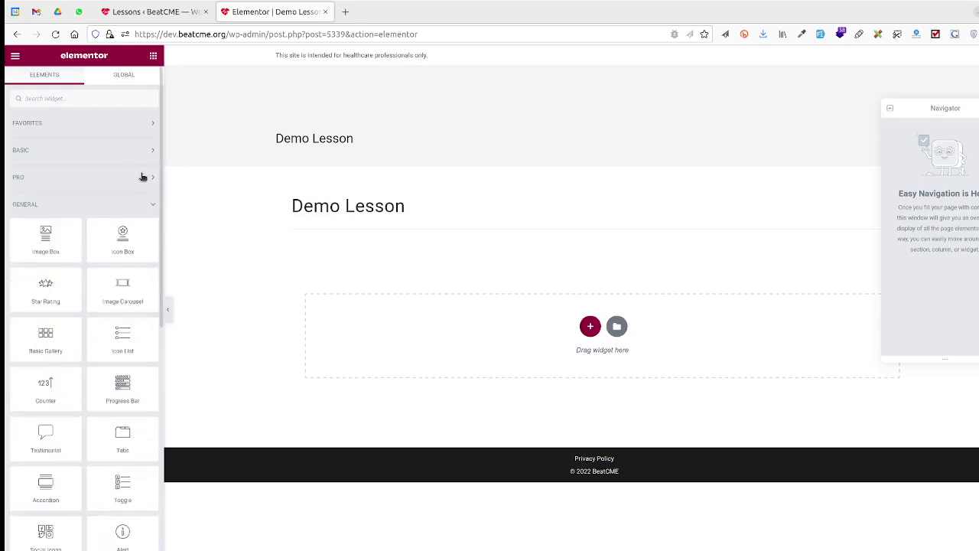
pyautogui.click(153, 207)
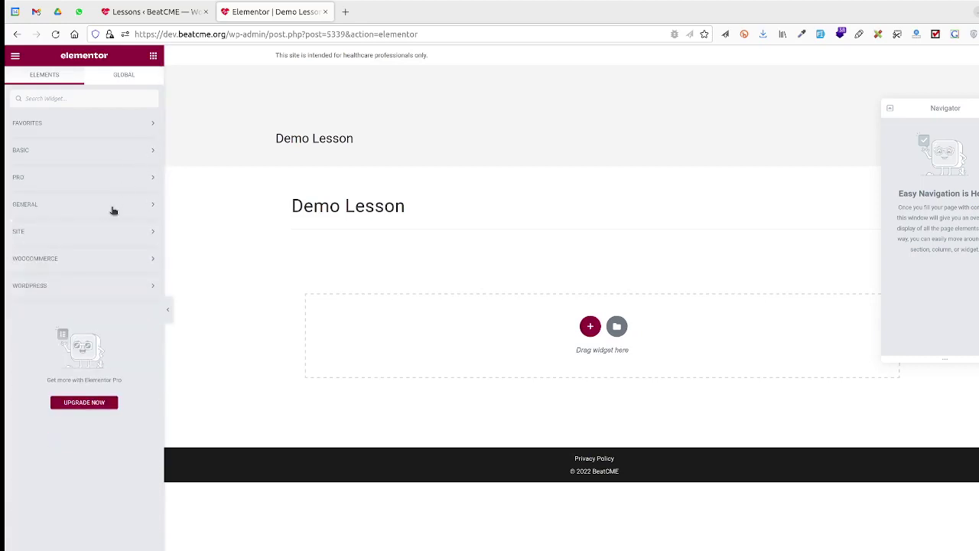
pyautogui.click(143, 122)
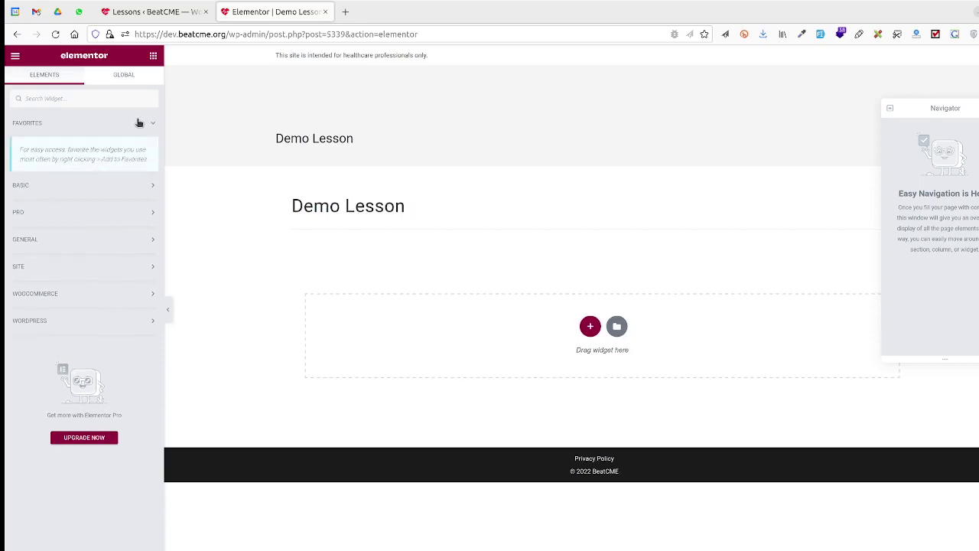
pyautogui.click(121, 81)
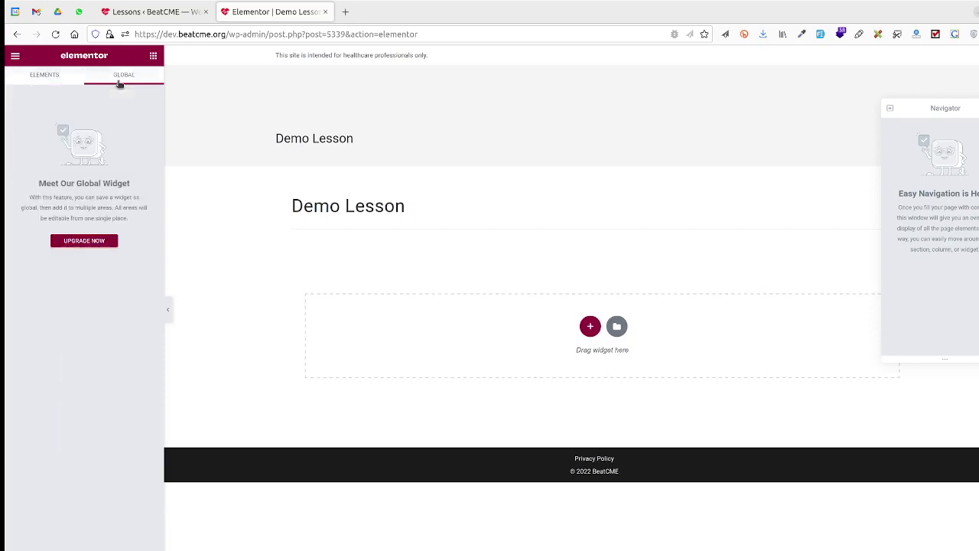
# - Examine the editor's main menu, saving options and the post's General, Yoast SEO and Advanced settings for a way to load a template
pyautogui.click(17, 81)
pyautogui.click(23, 61)
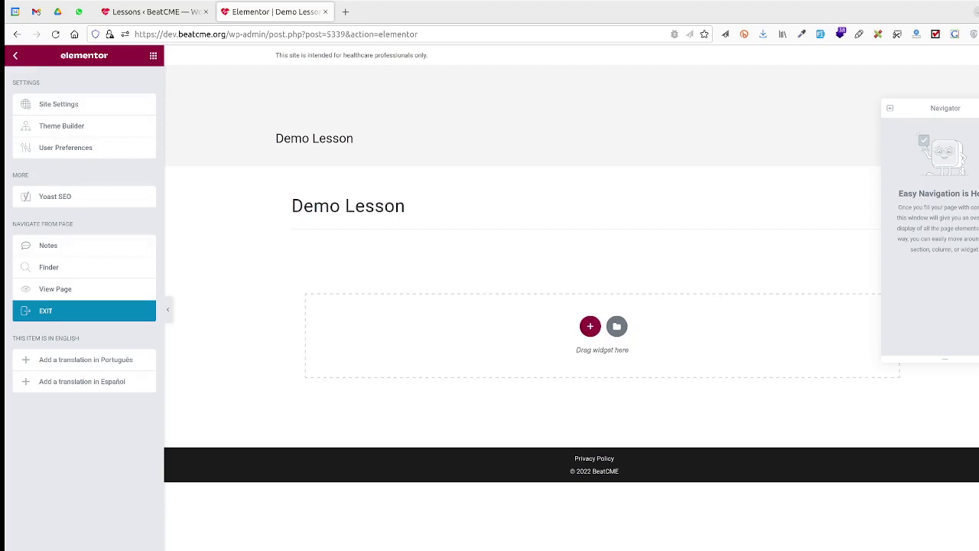
pyautogui.click(152, 549)
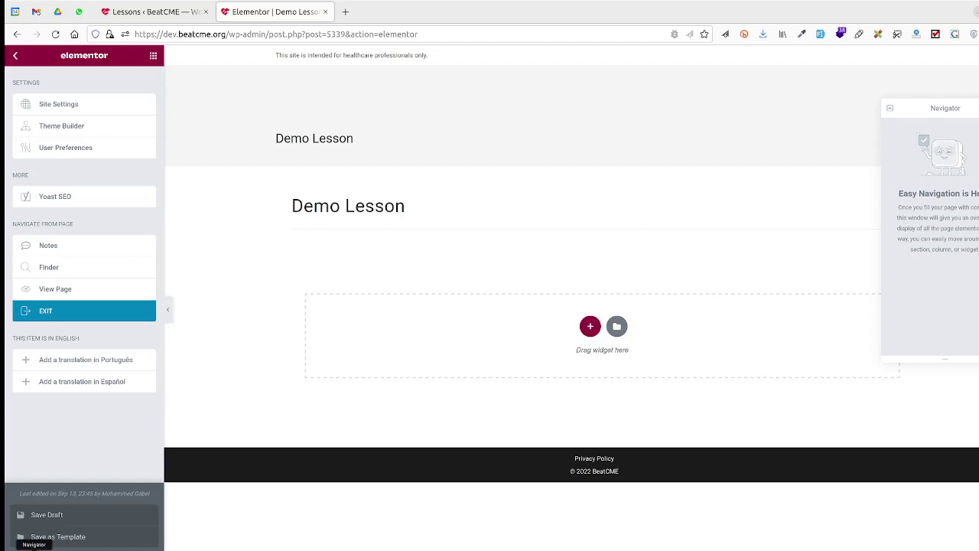
pyautogui.click(15, 545)
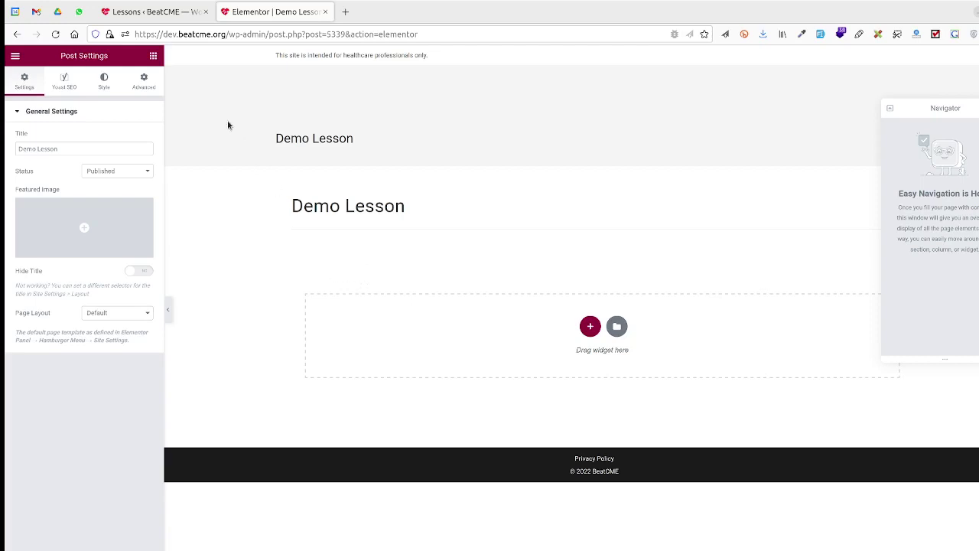
pyautogui.click(146, 82)
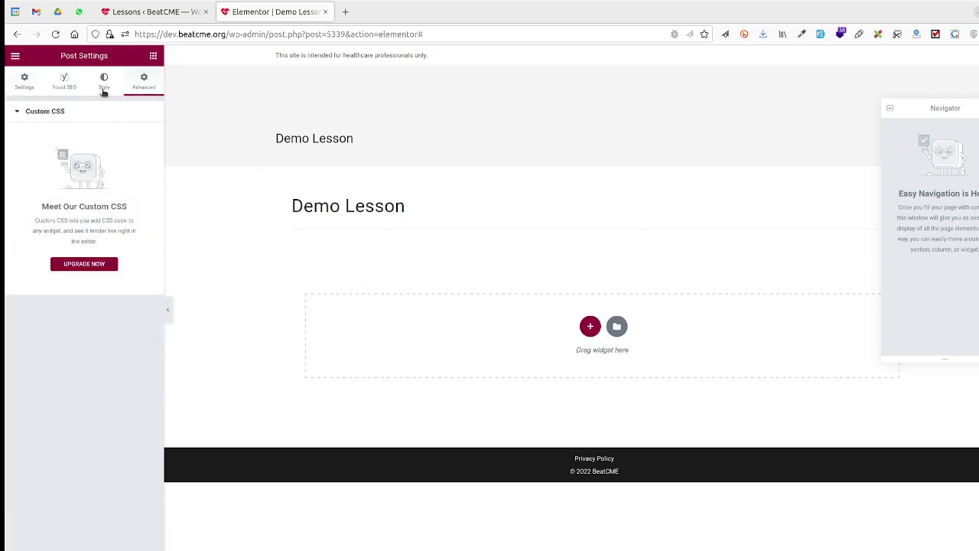
pyautogui.click(70, 93)
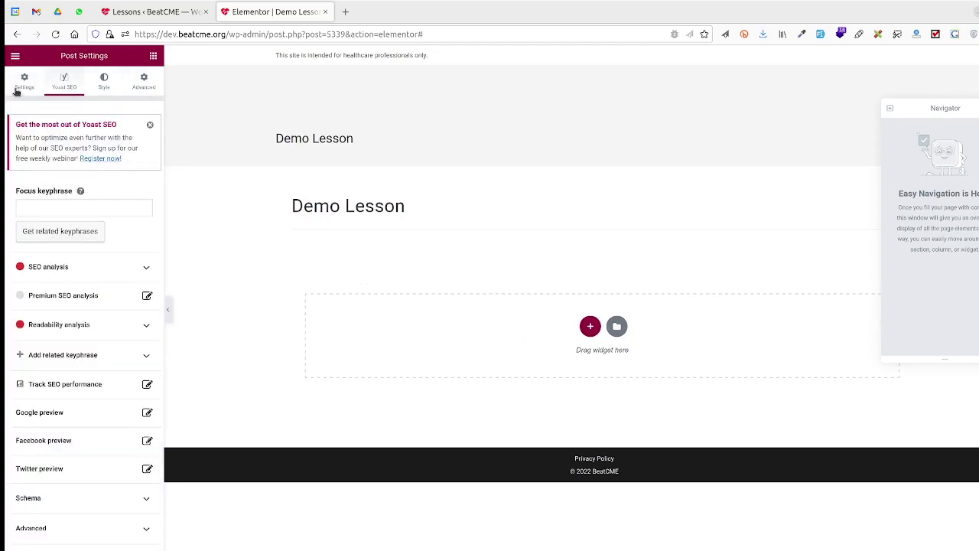
pyautogui.click(21, 83)
pyautogui.click(15, 57)
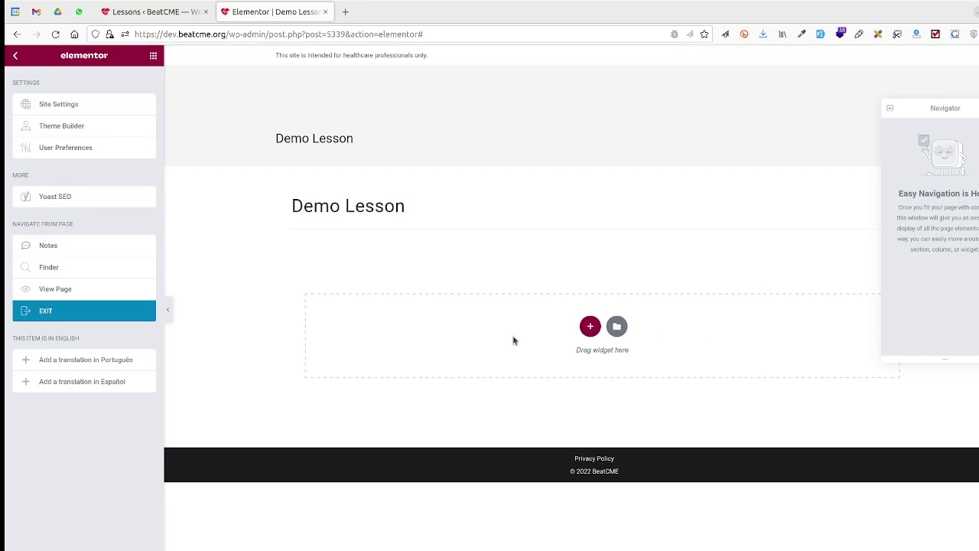
# - Insert the saved "Lesson Template" page dated May 29, 2022 into the Demo Lesson and apply its page settings too
pyautogui.click(617, 327)
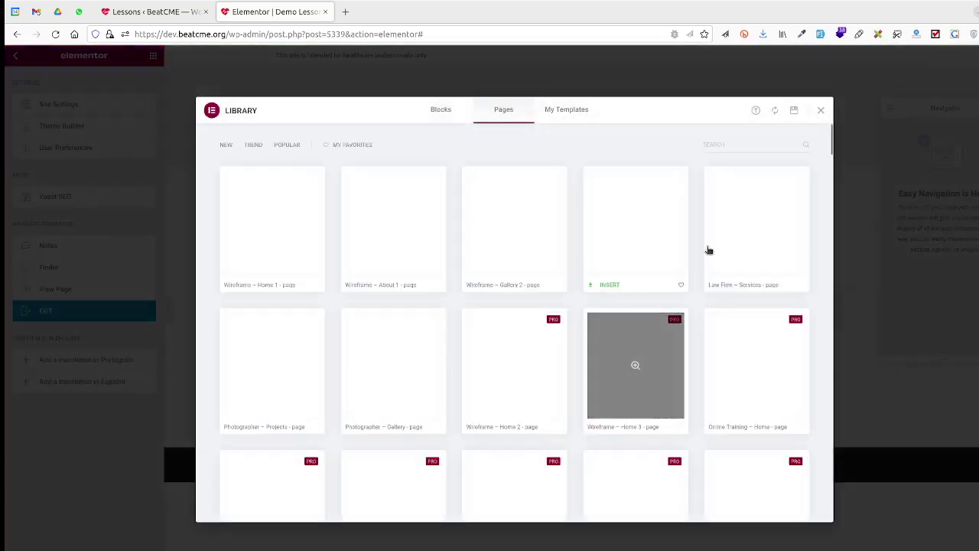
pyautogui.click(822, 111)
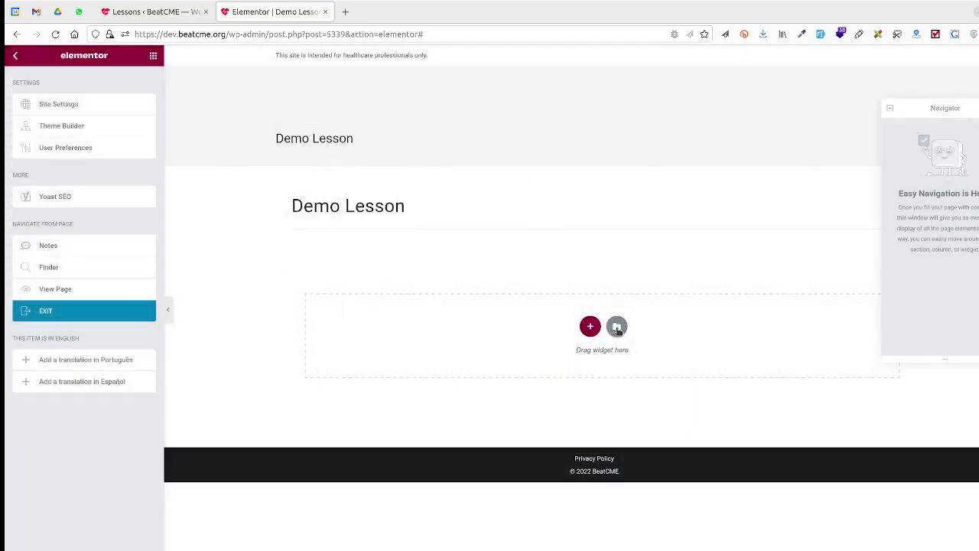
pyautogui.click(618, 327)
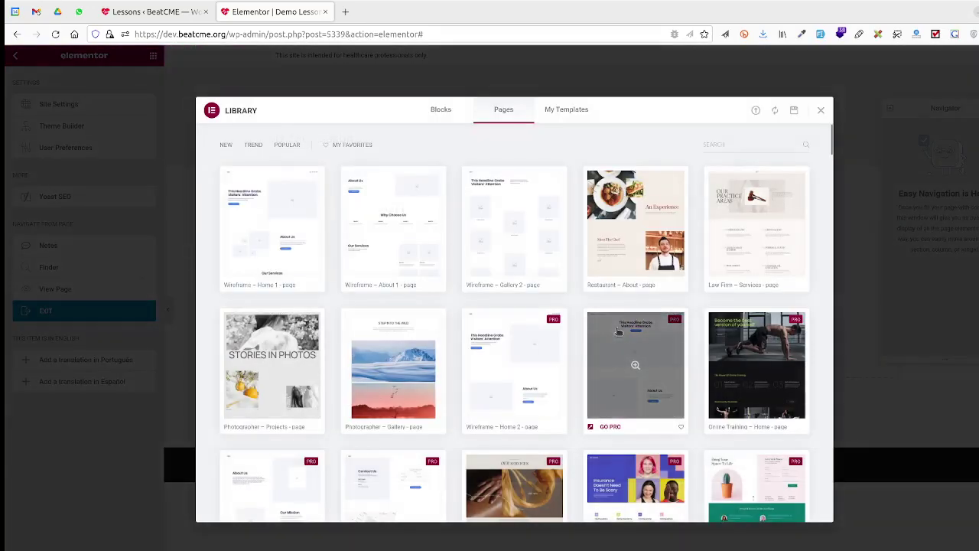
pyautogui.click(558, 110)
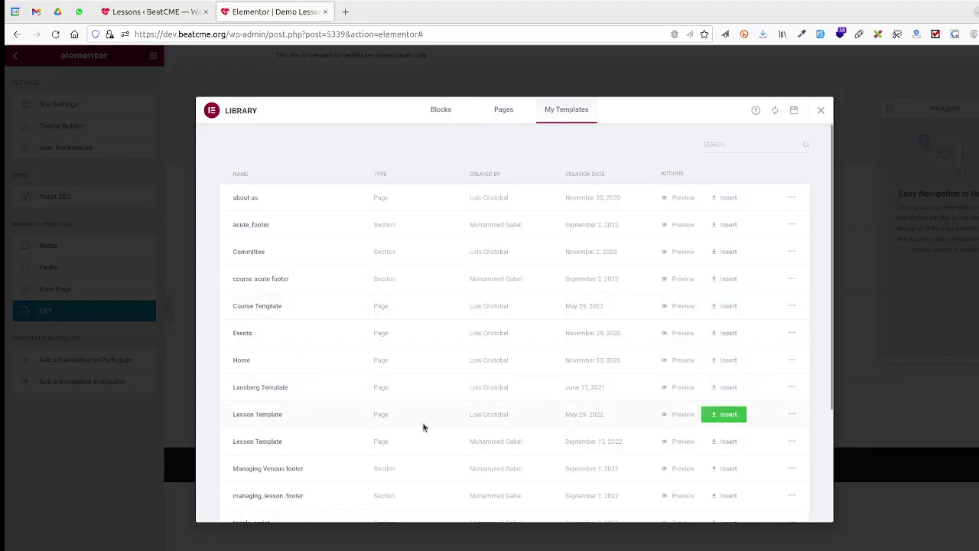
pyautogui.click(716, 415)
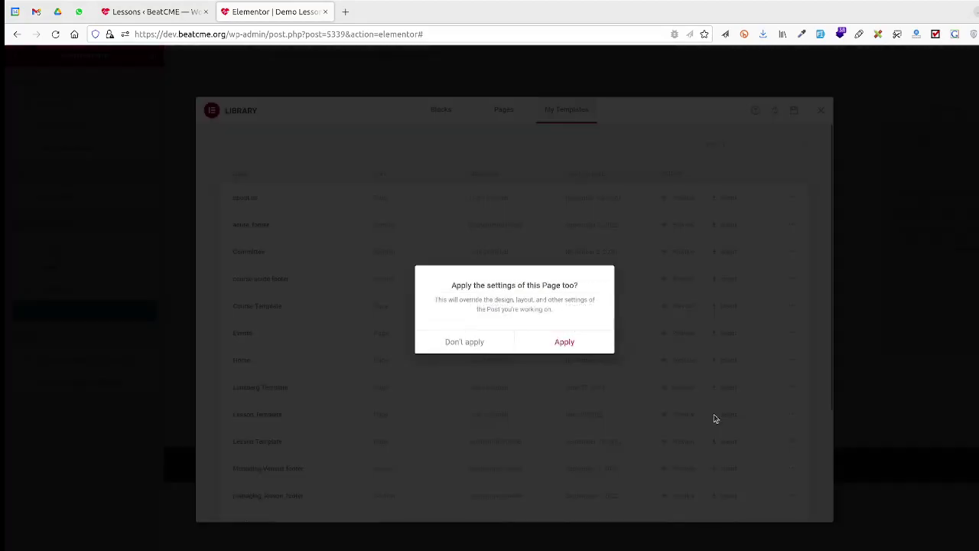
pyautogui.click(586, 348)
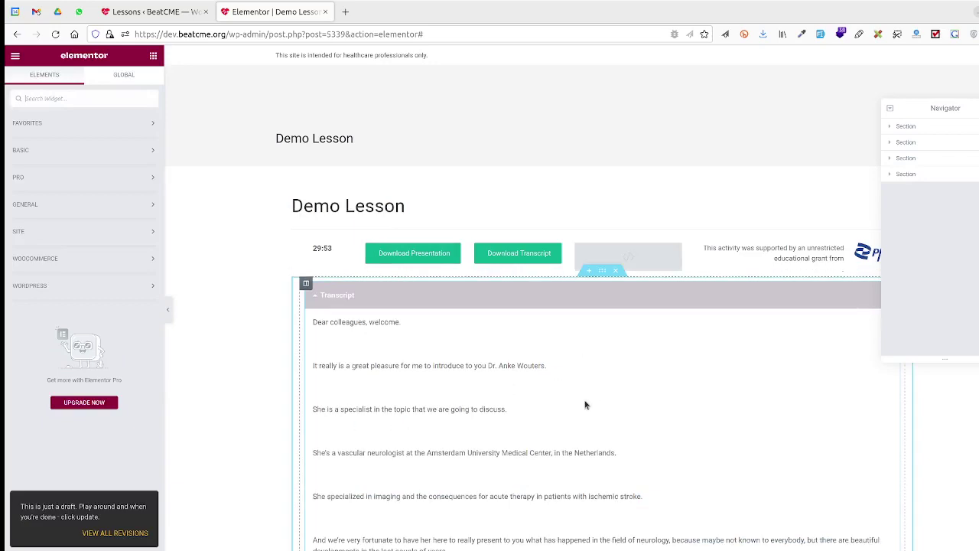
# - Review the inserted transcript and biography sections, and inspect the quiz button's HTML code and the Download Transcript button's settings
pyautogui.scroll(-15, 586, 405)
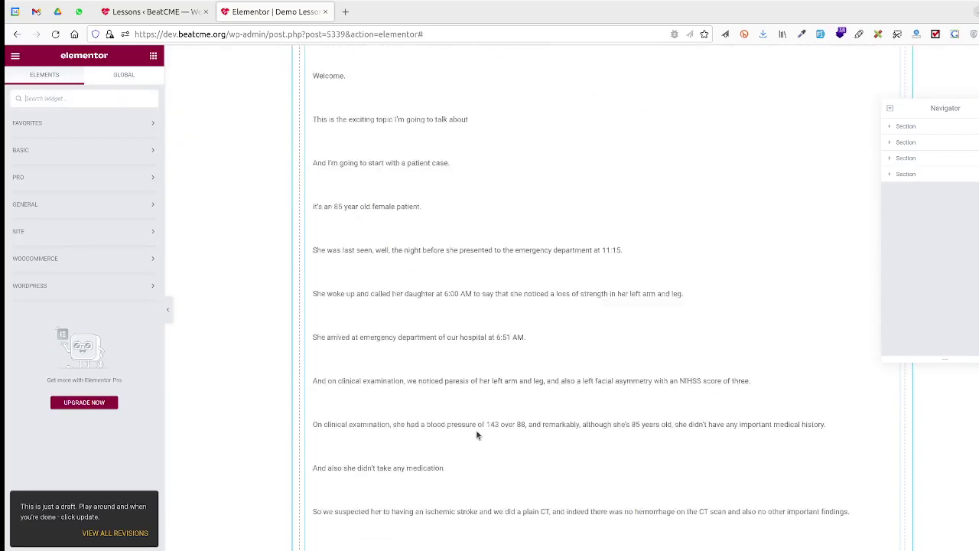
pyautogui.scroll(-15, 477, 436)
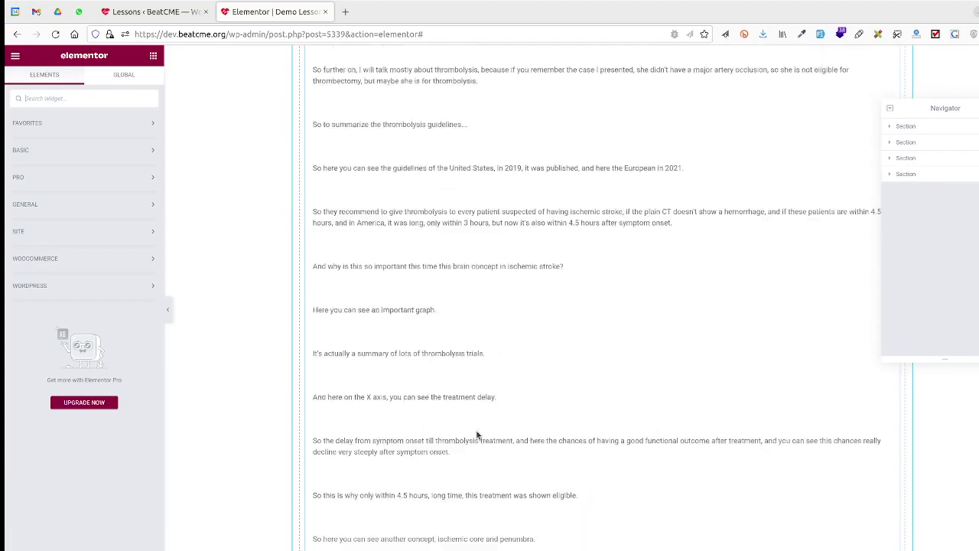
pyautogui.scroll(-15, 477, 435)
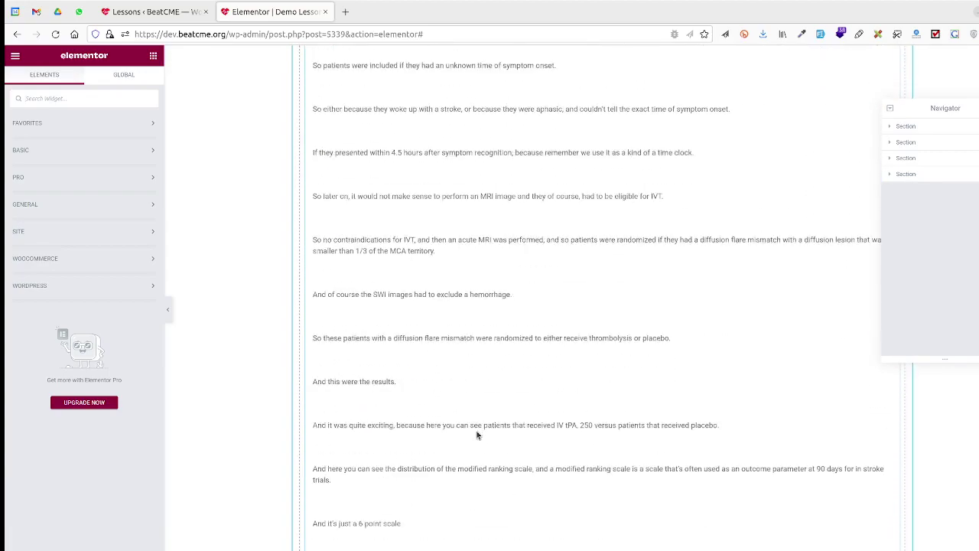
pyautogui.scroll(-15, 585, 306)
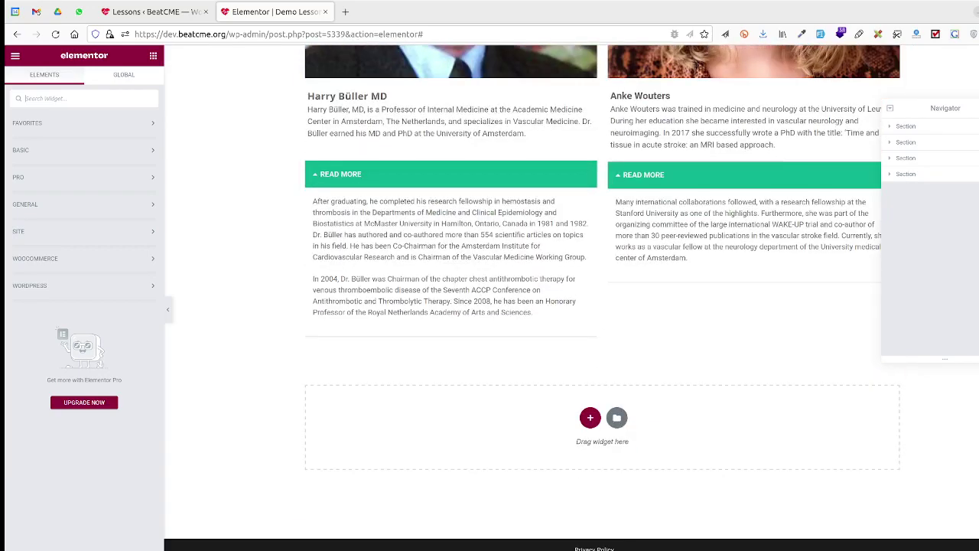
pyautogui.scroll(8, 602, 306)
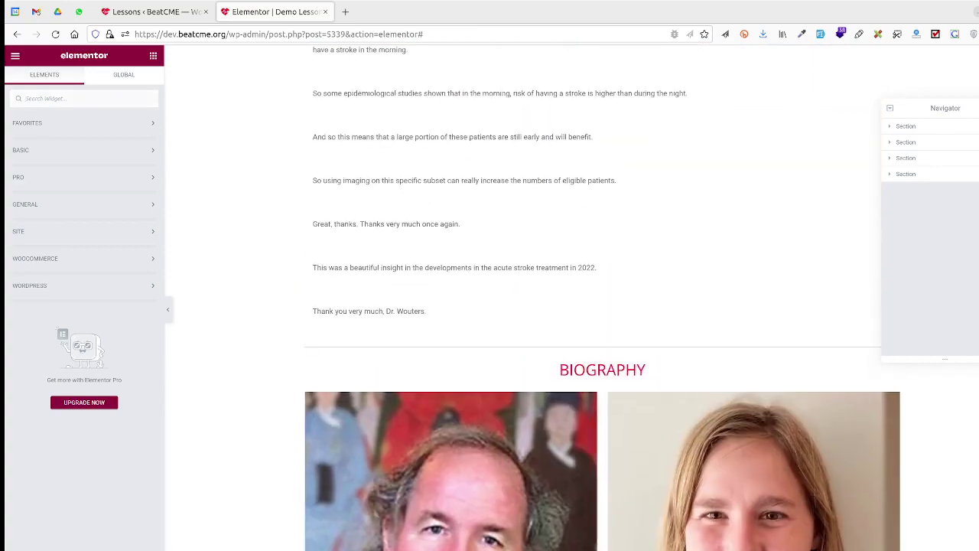
pyautogui.scroll(20, 603, 306)
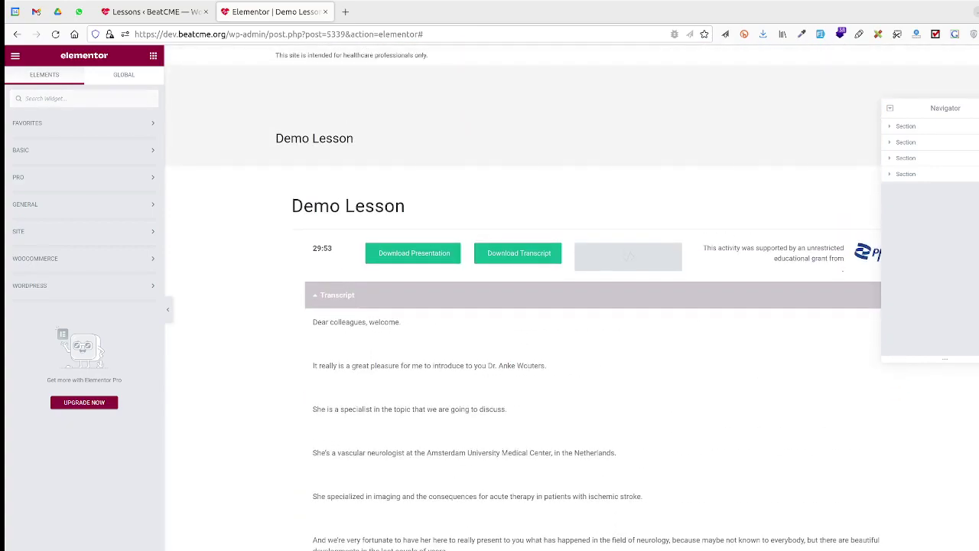
pyautogui.click(633, 265)
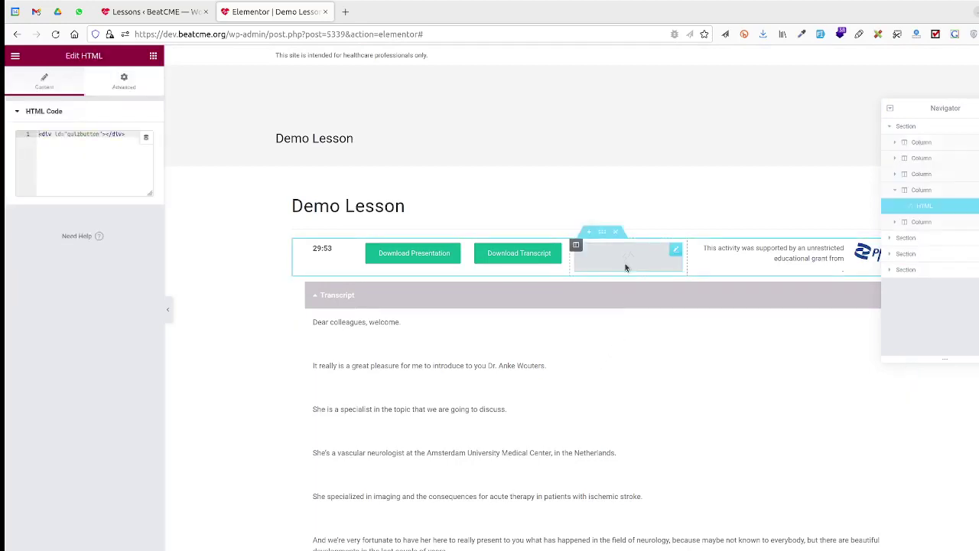
pyautogui.click(527, 261)
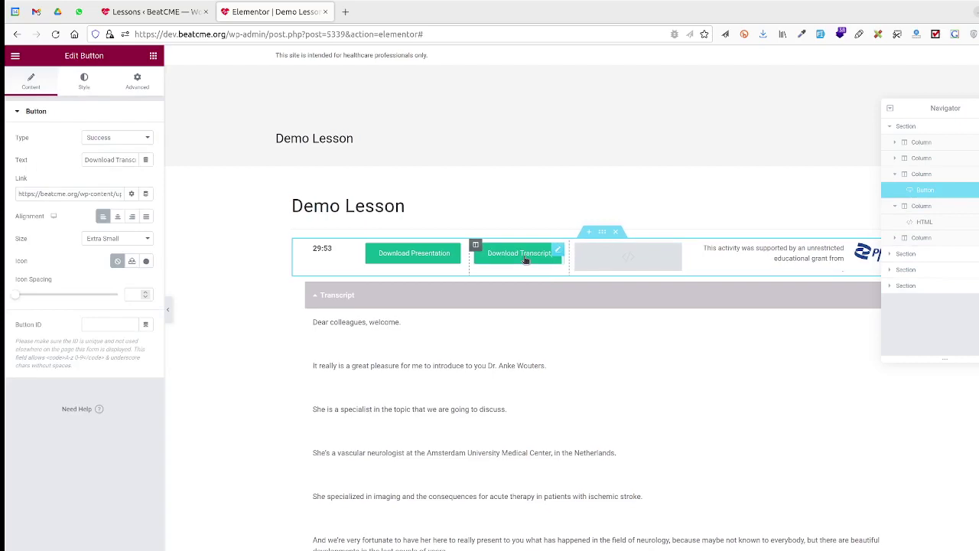
# - Open the existing "Venous Thromboembolism in Pregnancy (Treatment and Prevention) – Lesson" in a separate tab and load it in the Elementor editor
pyautogui.click(157, 12)
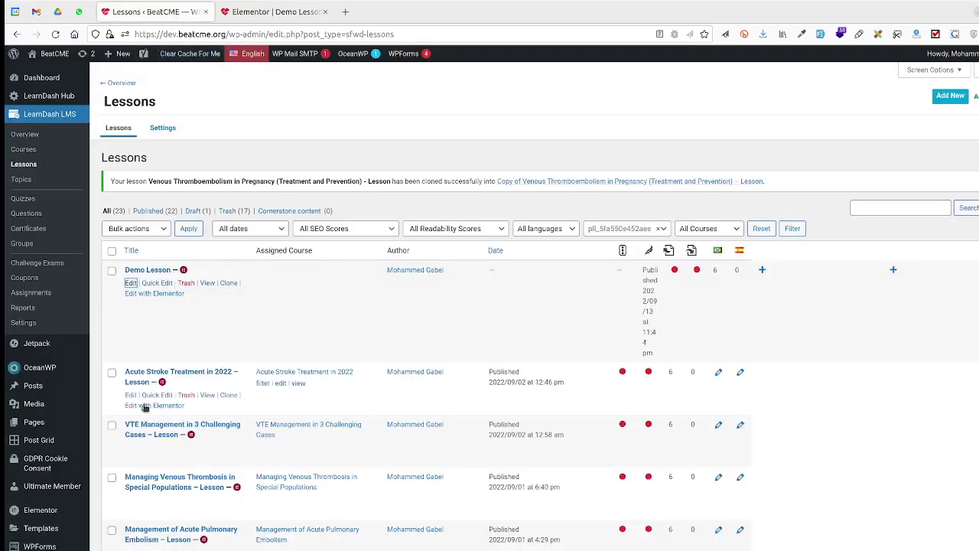
pyautogui.scroll(-5, 144, 408)
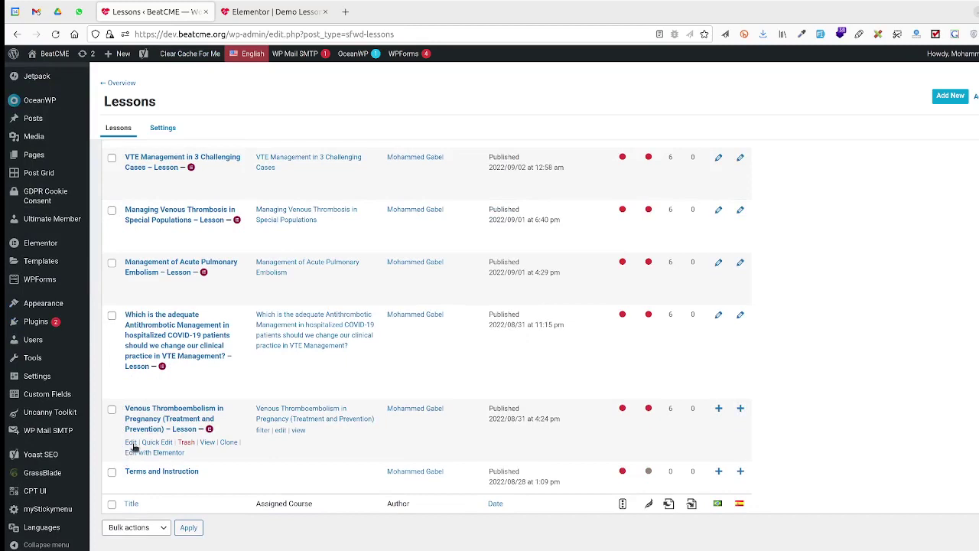
pyautogui.click(131, 443)
pyautogui.click(237, 10)
pyautogui.click(373, 17)
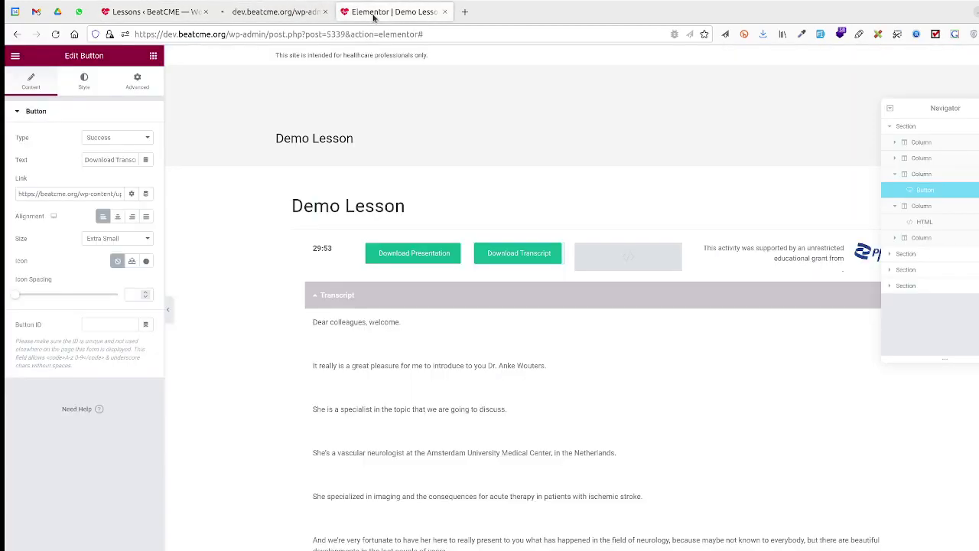
pyautogui.click(295, 20)
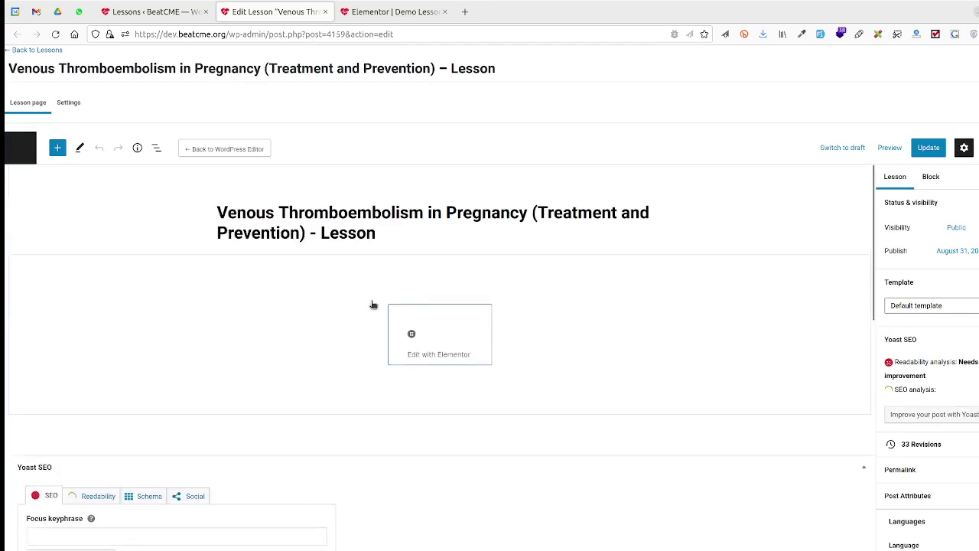
pyautogui.click(419, 322)
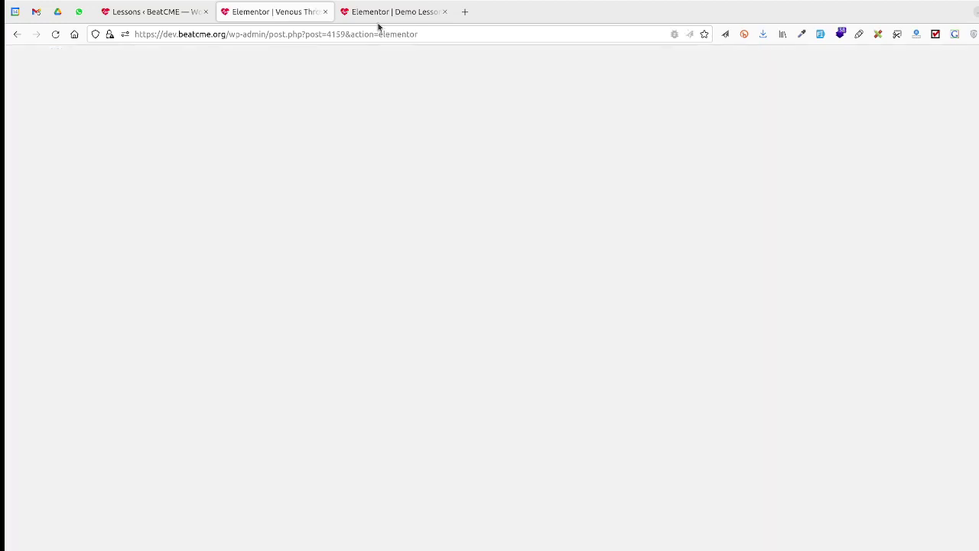
pyautogui.click(379, 22)
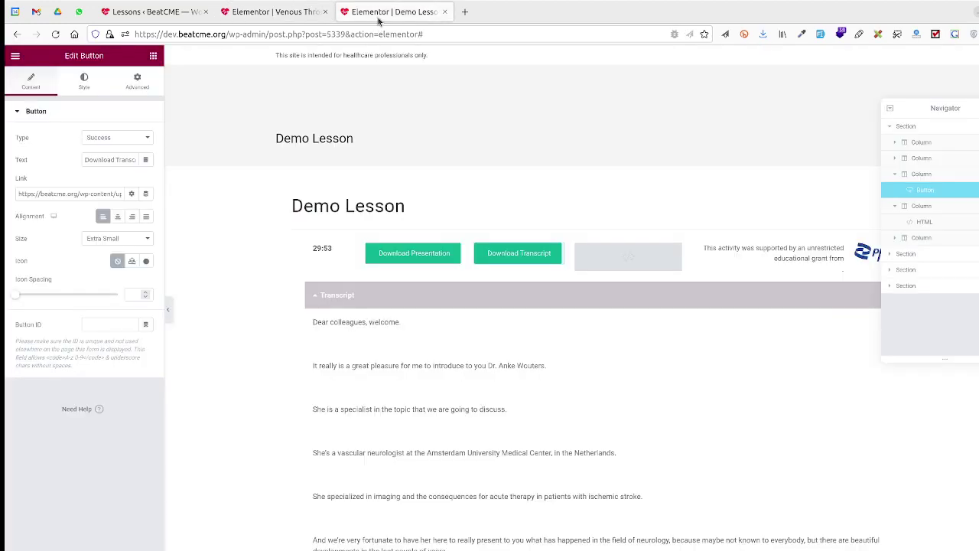
pyautogui.click(310, 19)
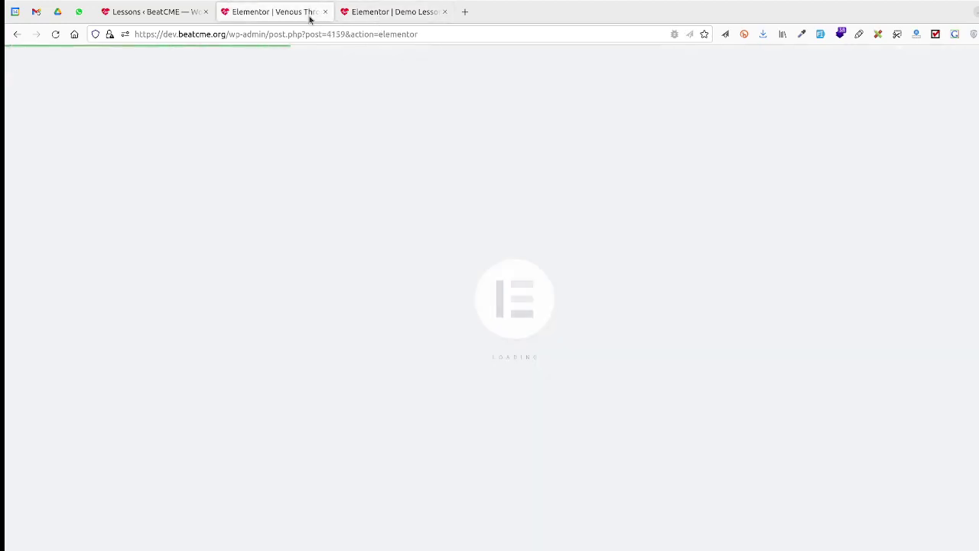
pyautogui.click(357, 10)
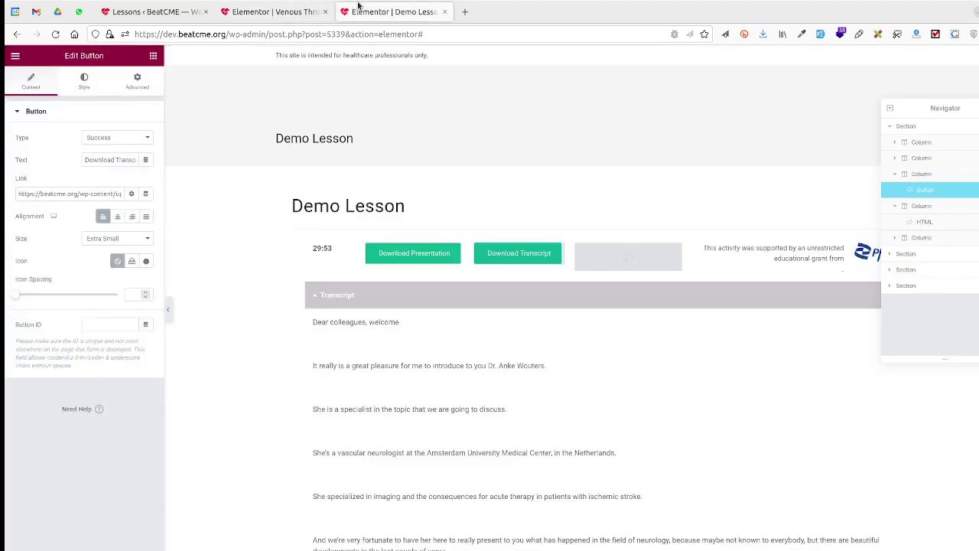
pyautogui.click(286, 20)
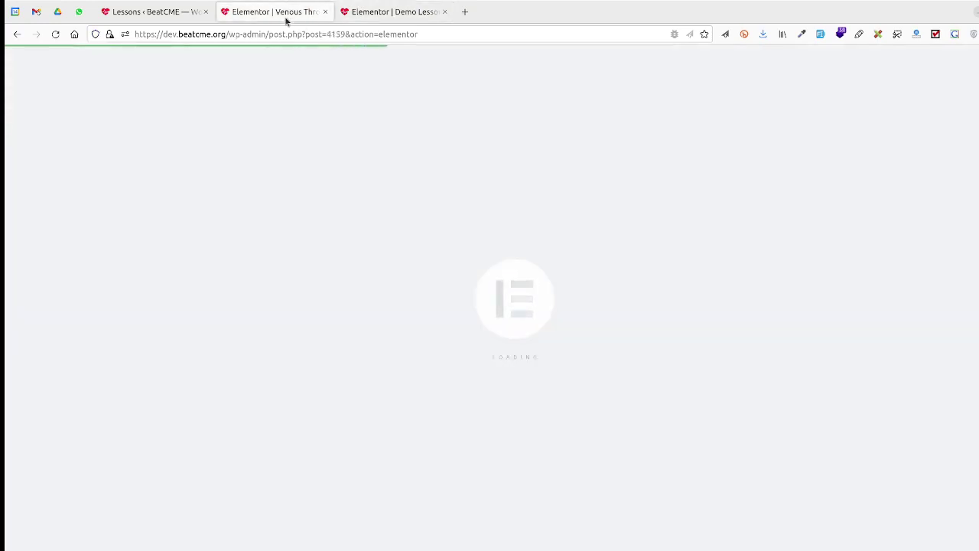
pyautogui.click(365, 14)
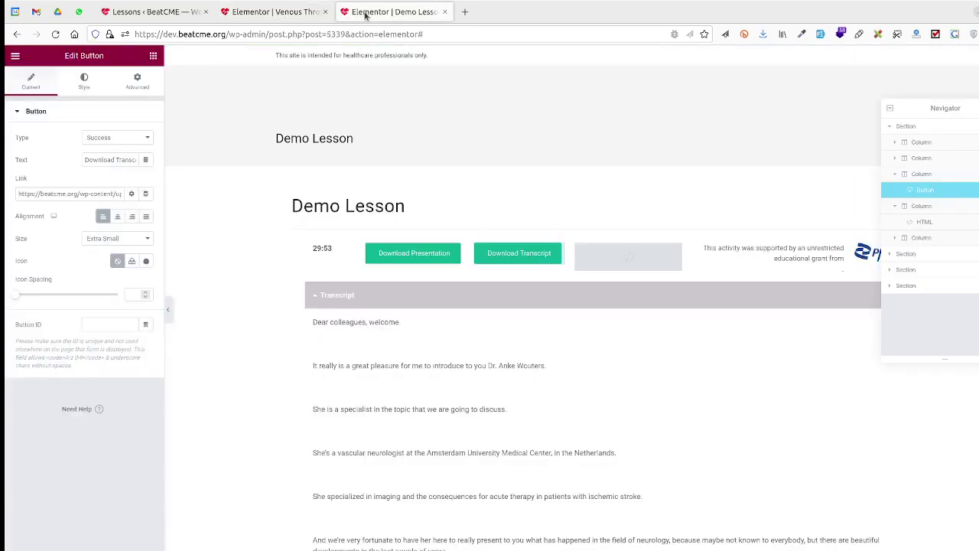
pyautogui.click(303, 15)
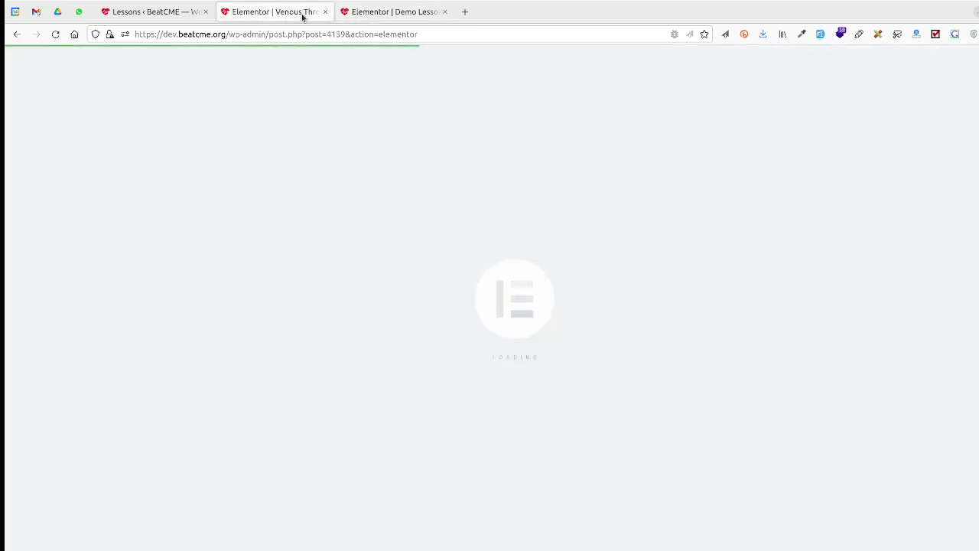
pyautogui.click(353, 15)
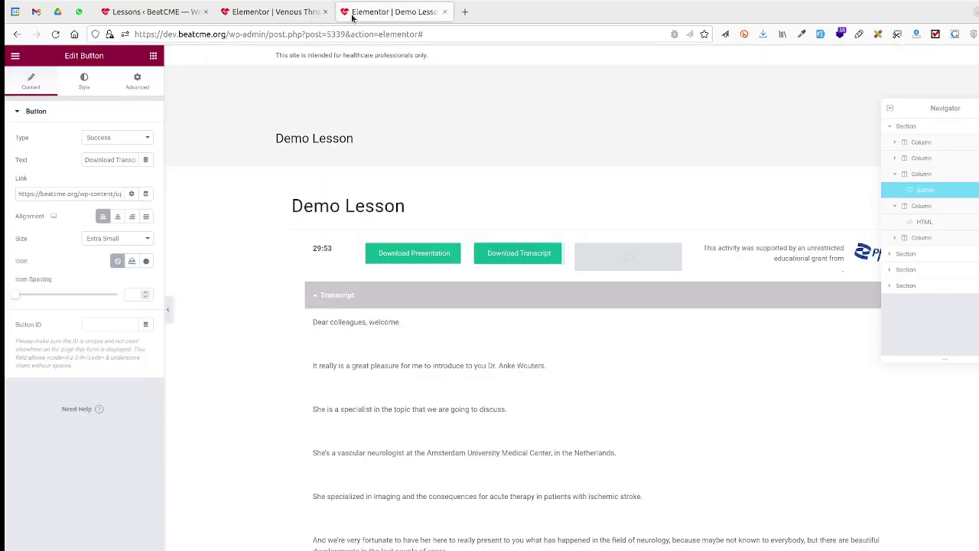
pyautogui.scroll(-4, 344, 199)
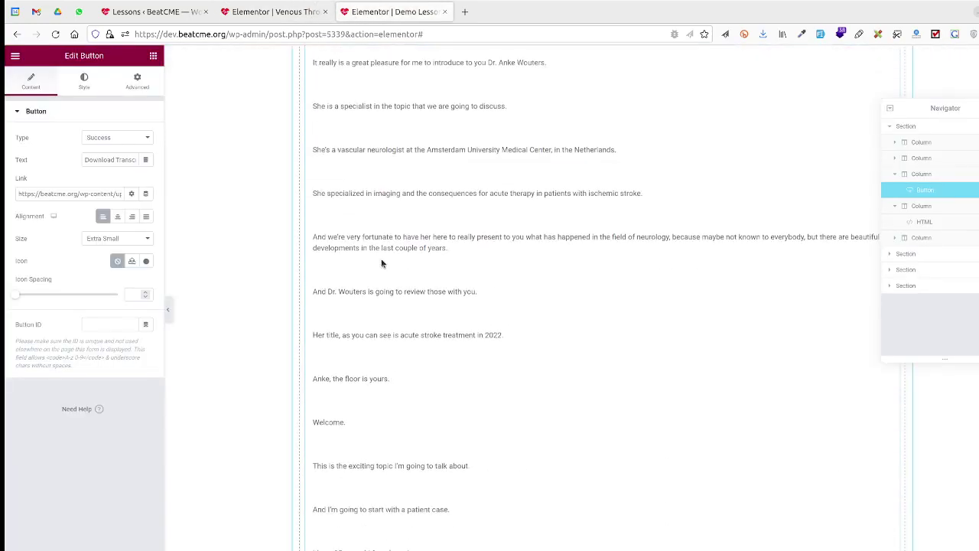
pyautogui.scroll(4, 367, 245)
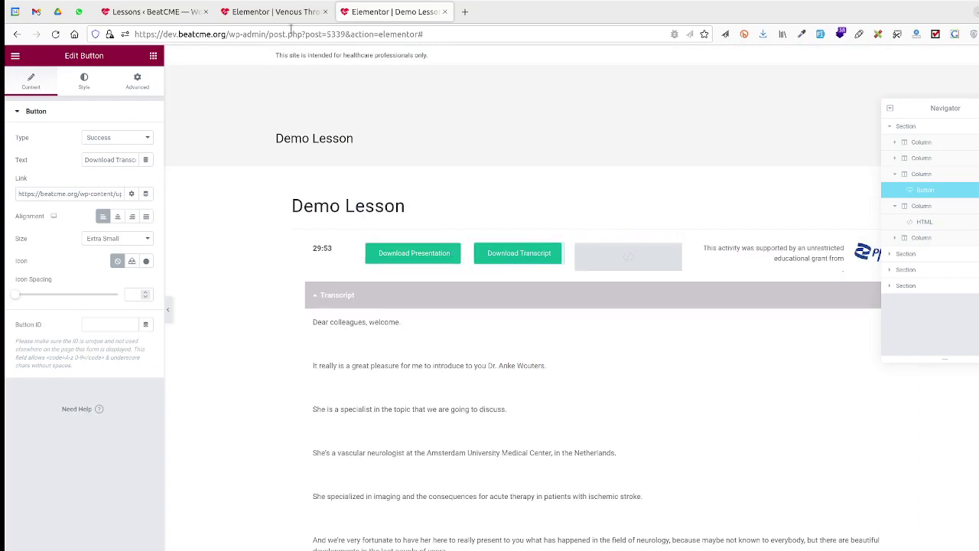
pyautogui.click(290, 19)
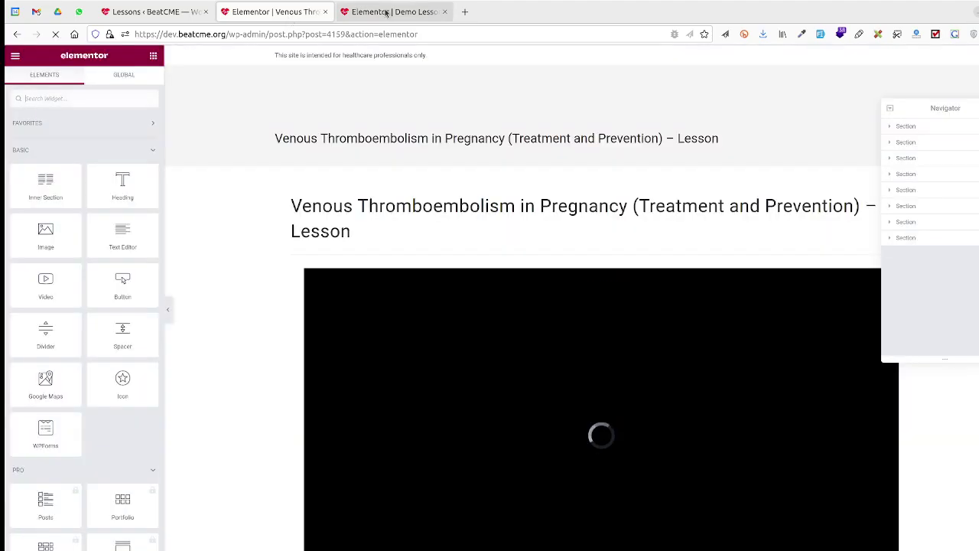
# - Copy the Take Quiz button below the video in the existing Venous Thromboembolism in Pregnancy lesson
pyautogui.click(357, 8)
pyautogui.click(284, 15)
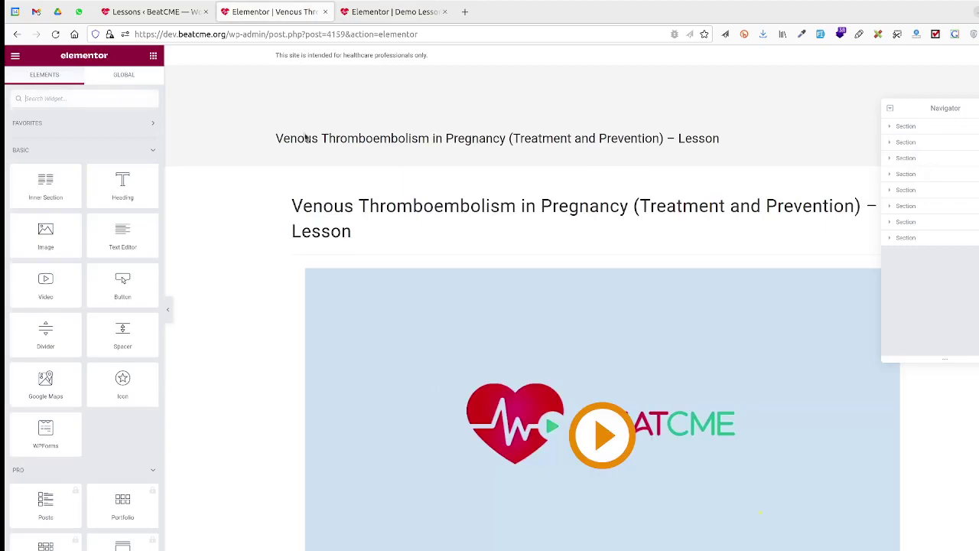
pyautogui.scroll(-5, 268, 291)
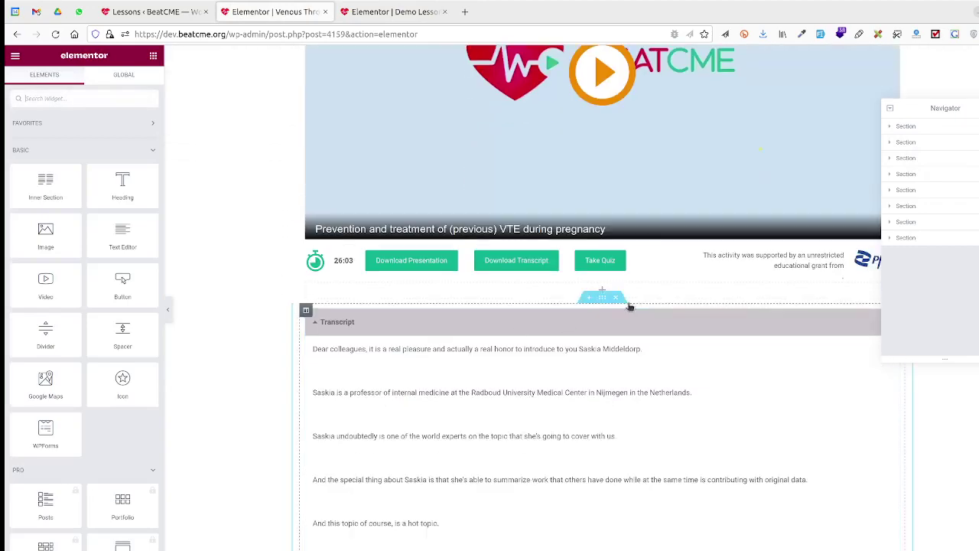
pyautogui.click(612, 261)
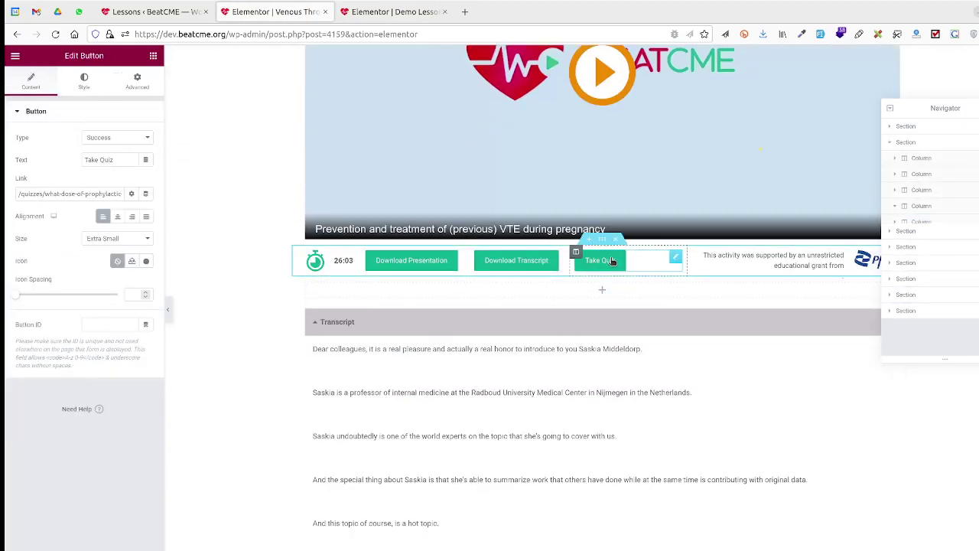
pyautogui.rightClick(613, 261)
pyautogui.click(647, 307)
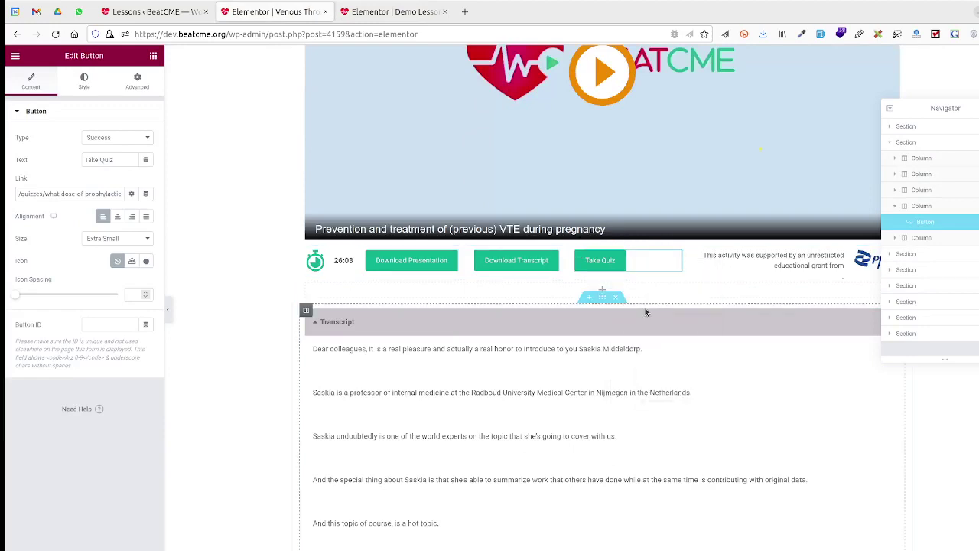
# - Replace the quiz HTML widget in the Demo Lesson's button row with the copied Take Quiz button
pyautogui.click(395, 6)
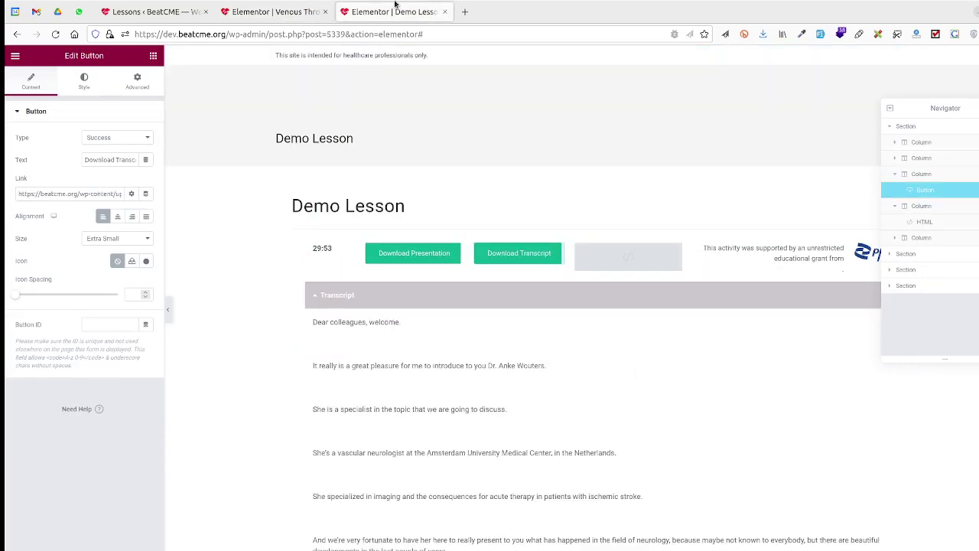
pyautogui.click(587, 258)
pyautogui.rightClick(586, 257)
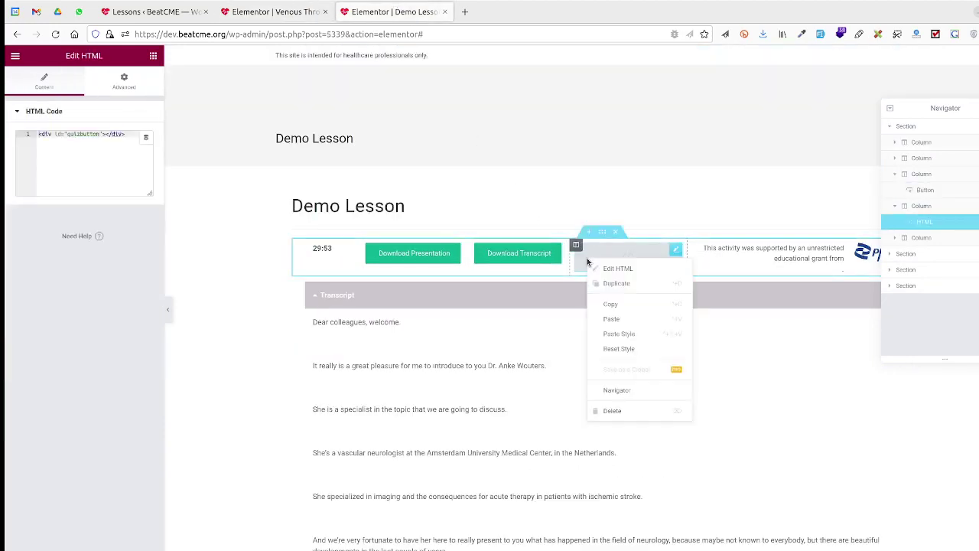
pyautogui.click(611, 318)
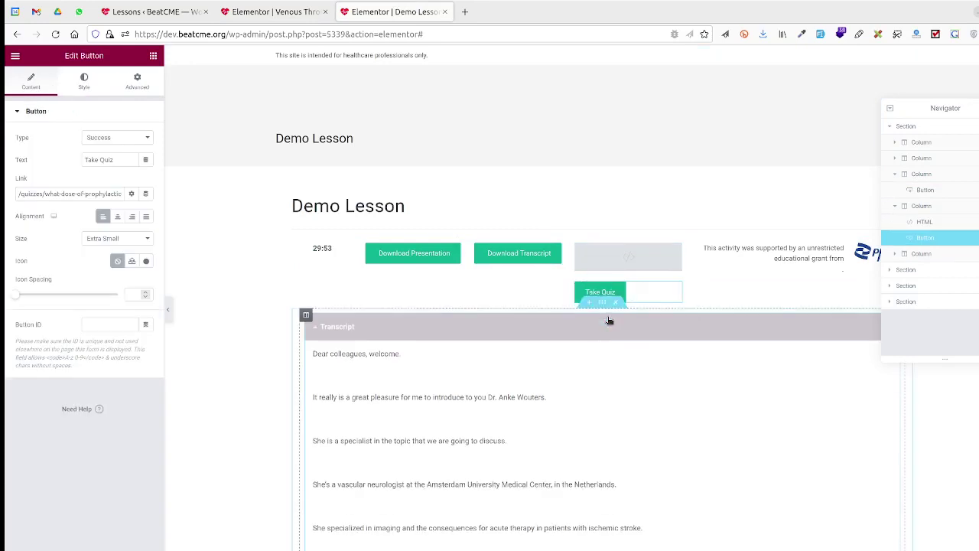
pyautogui.click(625, 261)
pyautogui.press('Delete')
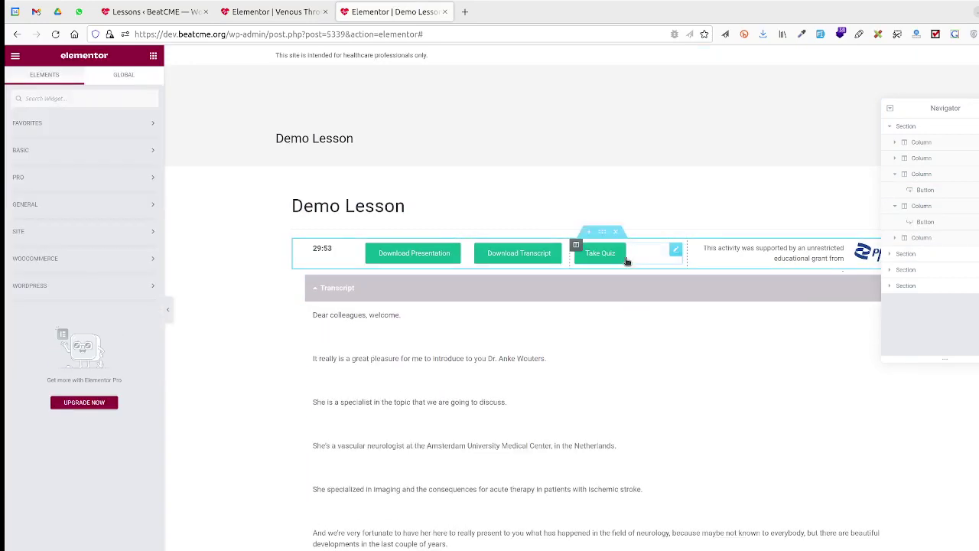
# - Look up the Demo Quiz in the LearnDash quizzes list and copy its view link for the Demo Lesson's Take Quiz button
pyautogui.click(613, 255)
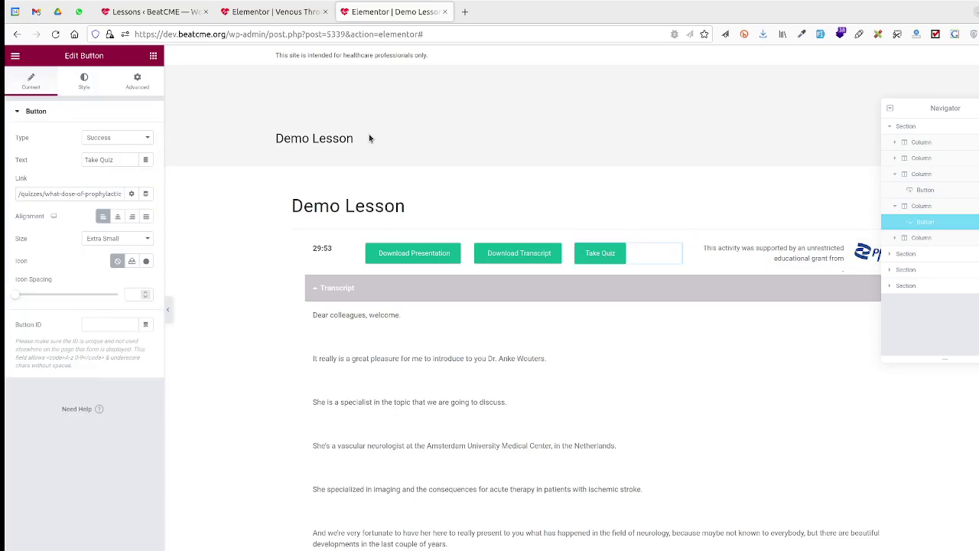
pyautogui.click(171, 20)
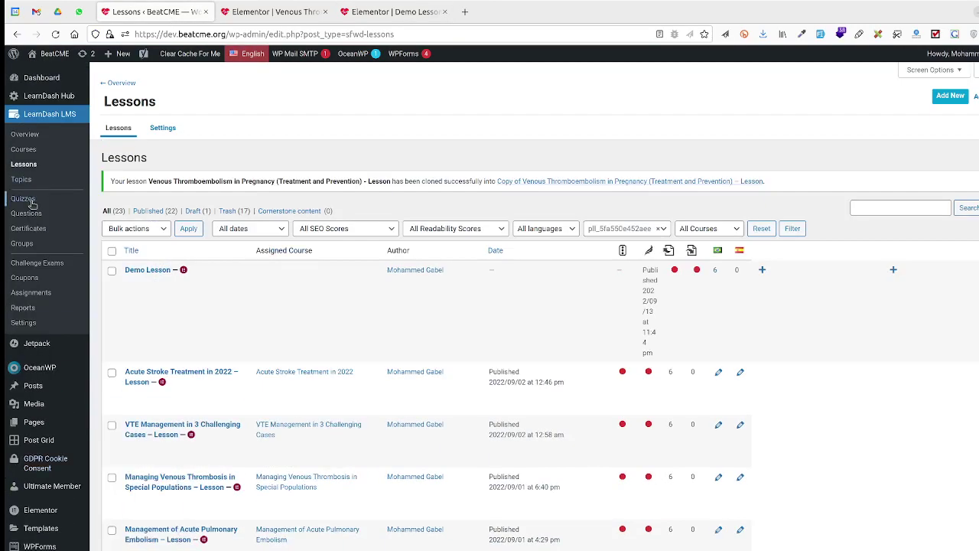
pyautogui.click(32, 204)
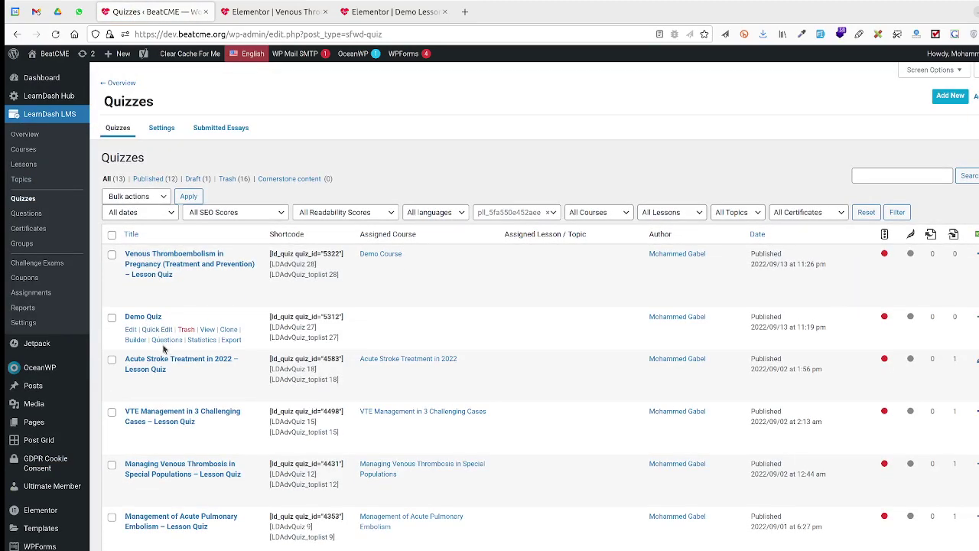
pyautogui.click(207, 329)
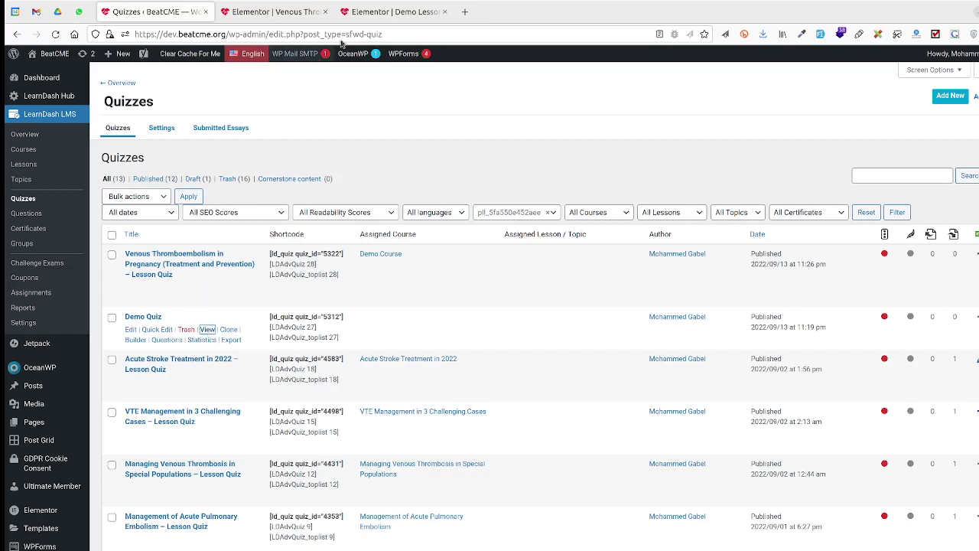
pyautogui.click(363, 17)
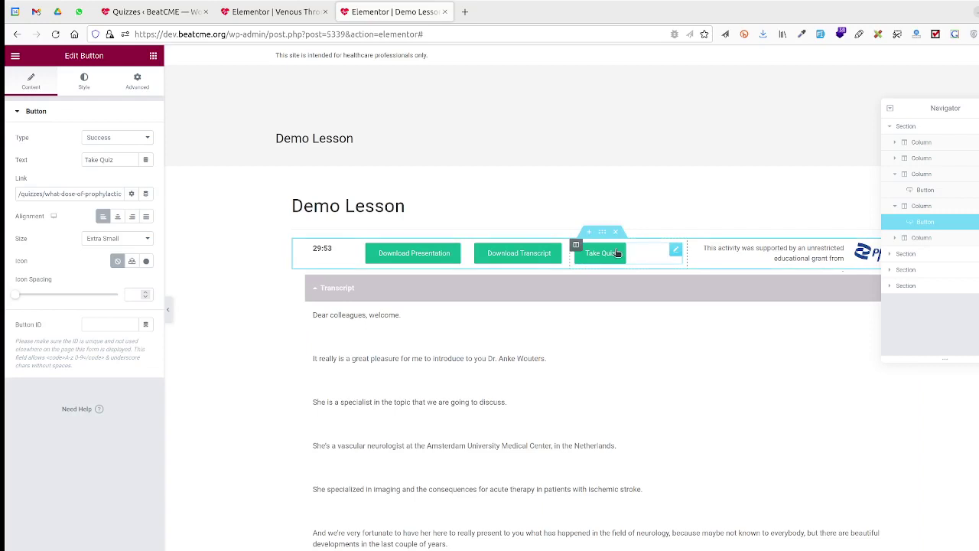
# - Set the Take Quiz button's link to the relative address /quizzes/demo-quiz/, without the site domain
pyautogui.tripleClick(97, 193)
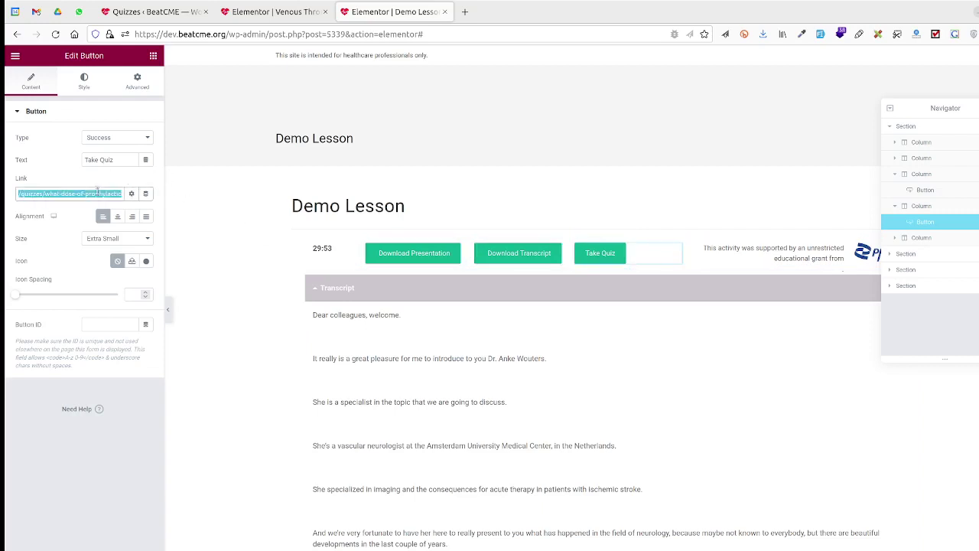
pyautogui.hotkey('ctrl', 'v')
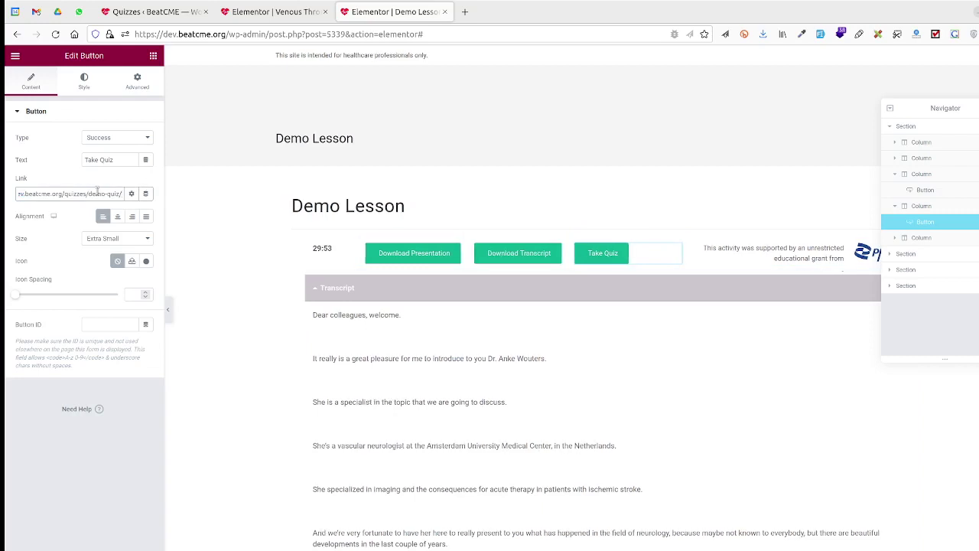
pyautogui.press('Home')
pyautogui.hotkey('shift', 'Right')
pyautogui.hotkey('shift', 'Right')
pyautogui.hotkey('shift', 'Right')
pyautogui.hotkey('shift', 'Right')
pyautogui.hotkey('shift', 'Right')
pyautogui.hotkey('shift', 'Right')
pyautogui.hotkey('shift', 'Right')
pyautogui.hotkey('shift', 'Right')
pyautogui.hotkey('shift', 'Right')
pyautogui.hotkey('shift', 'Right')
pyautogui.hotkey('shift', 'Right')
pyautogui.hotkey('shift', 'Right')
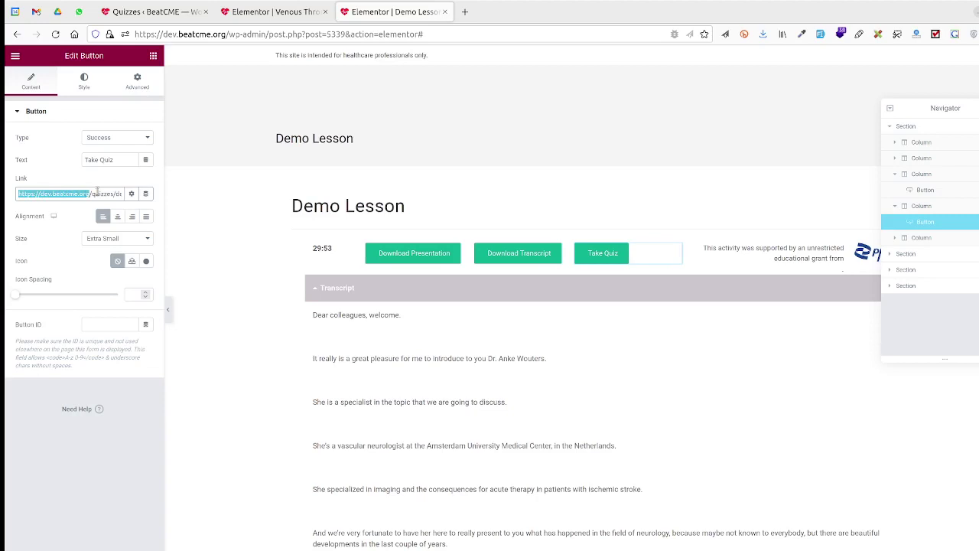
pyautogui.press('BackSpace')
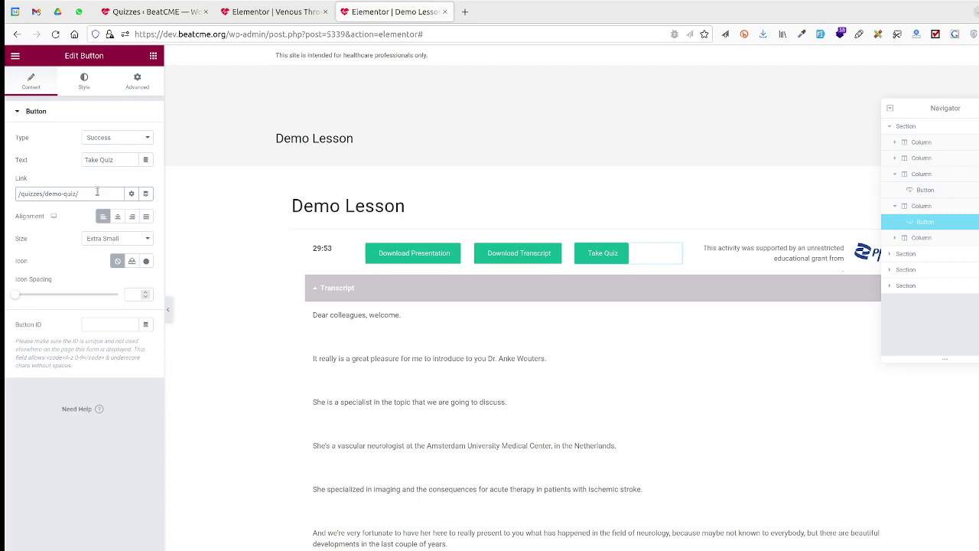
pyautogui.tripleClick(97, 192)
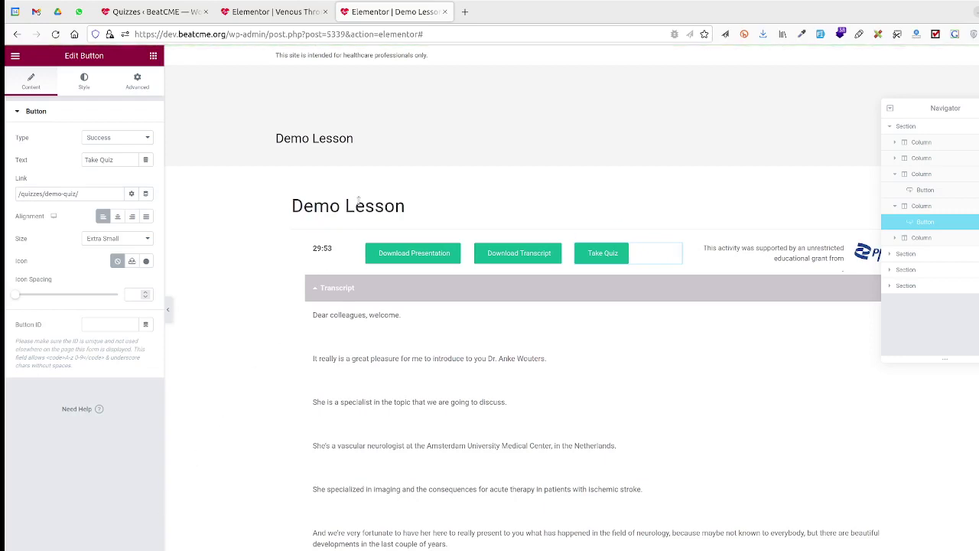
# - Close both Elementor lesson editors and open the Demo Course in the LearnDash course builder in a separate tab
pyautogui.click(445, 11)
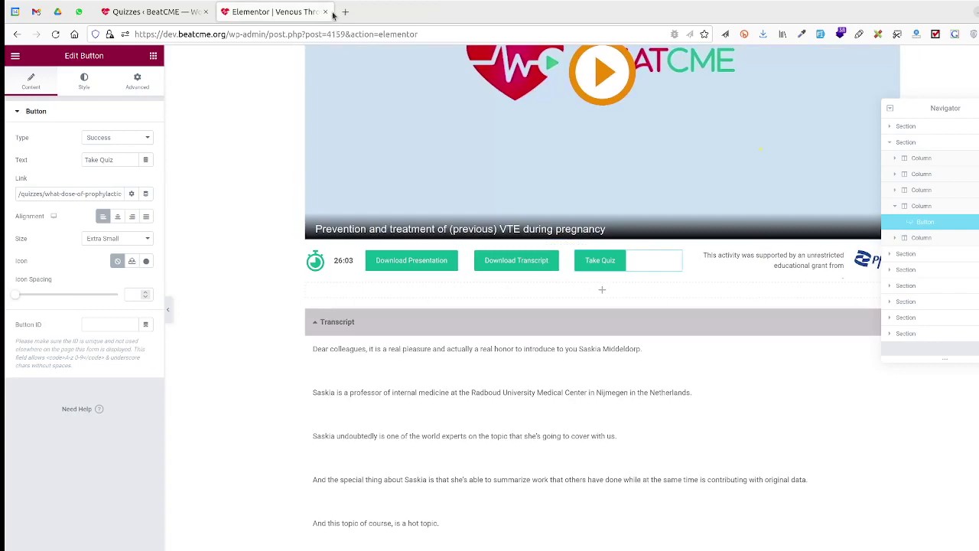
pyautogui.click(325, 12)
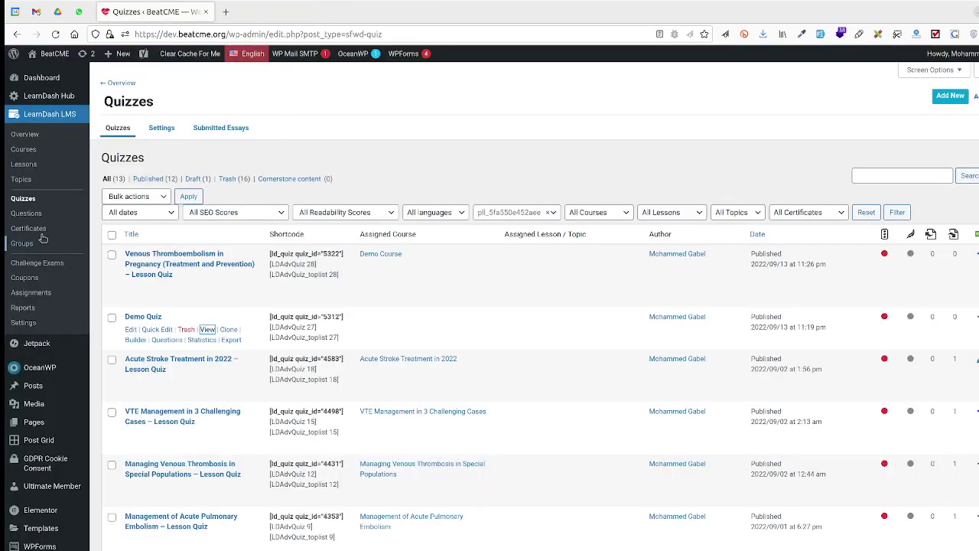
pyautogui.click(26, 150)
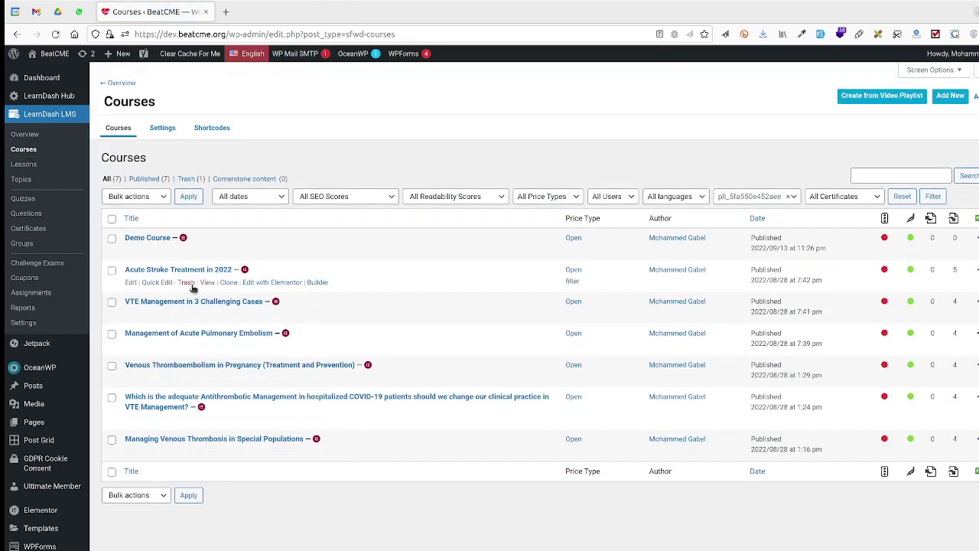
pyautogui.keyDown('ctrl'); pyautogui.click(131, 252); pyautogui.keyUp('ctrl')
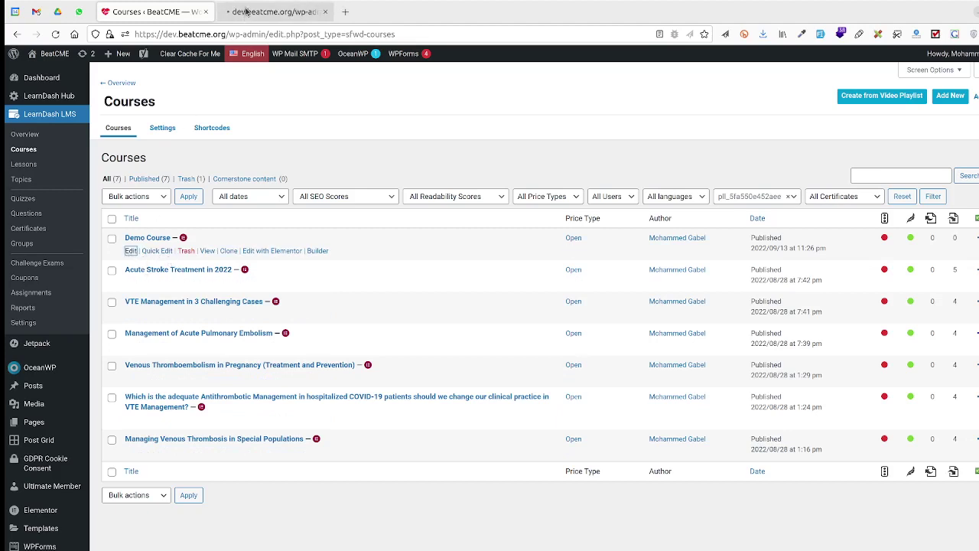
pyautogui.click(247, 11)
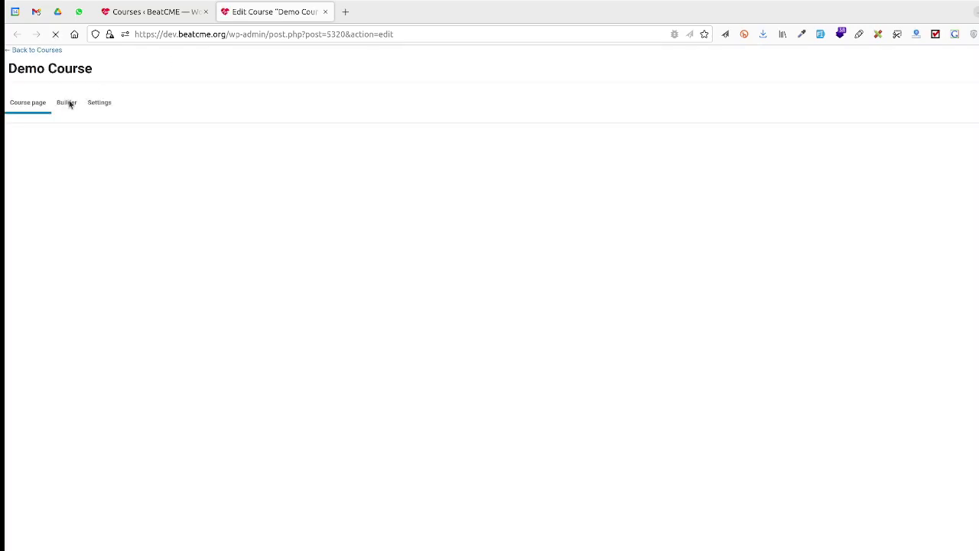
pyautogui.click(68, 103)
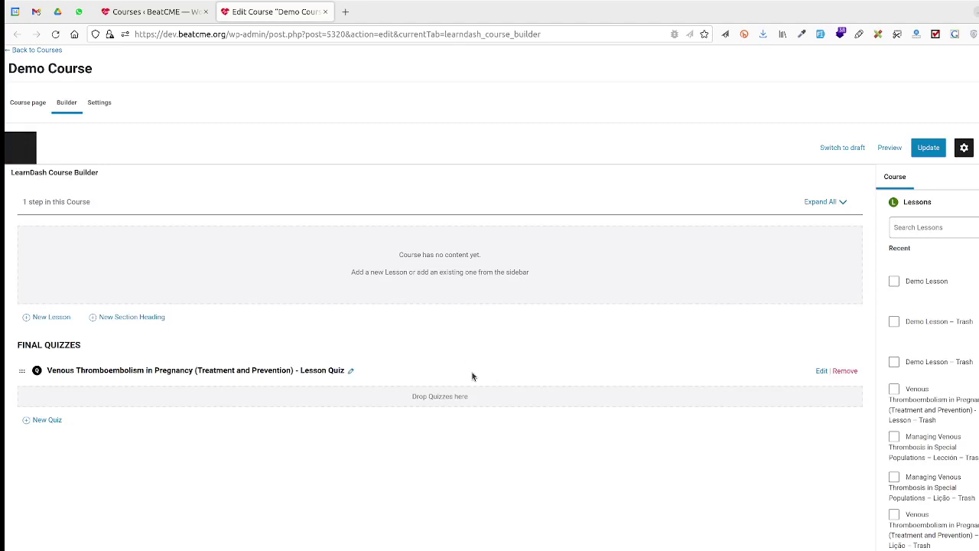
# - Remove the Venous Thromboembolism lesson quiz from the Demo Course's final quizzes and add the existing Demo Lesson to the course
pyautogui.click(845, 371)
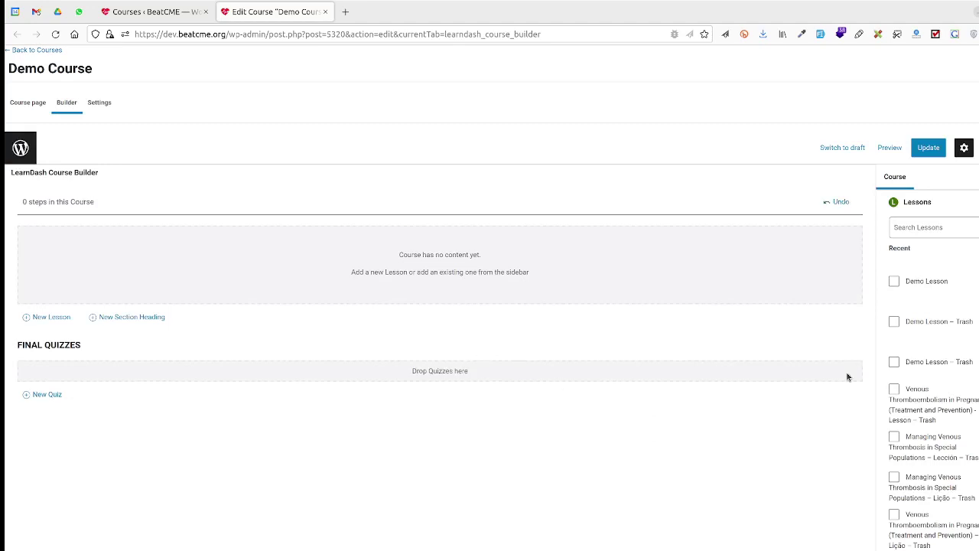
pyautogui.click(47, 394)
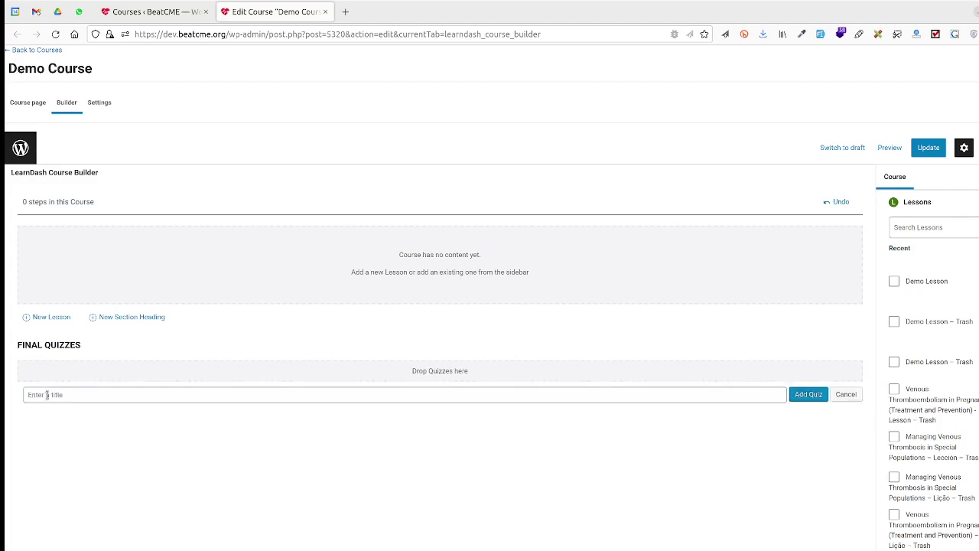
pyautogui.click(847, 395)
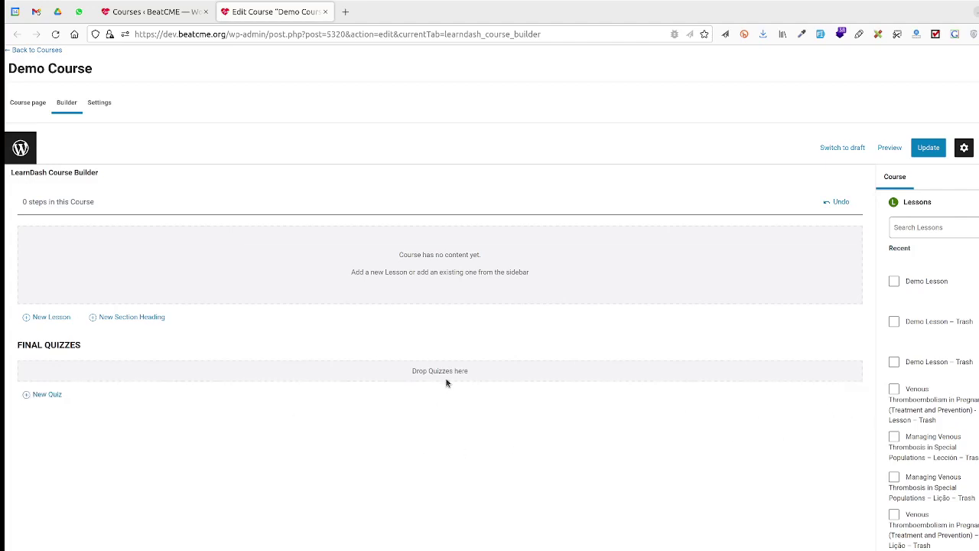
pyautogui.click(894, 283)
pyautogui.moveTo(957, 281); pyautogui.dragTo(440, 264)
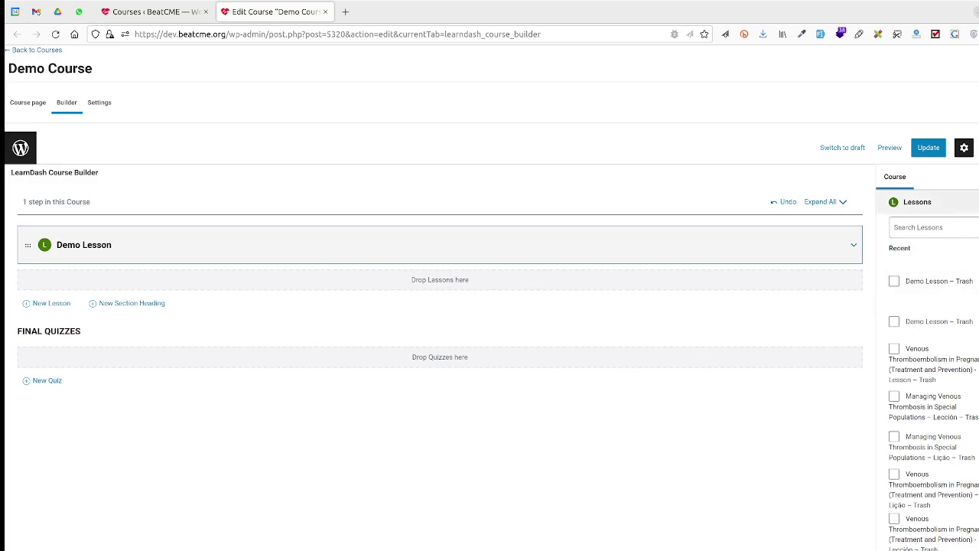
# - Place the existing Demo Quiz inside the Demo Lesson and search the remaining quizzes for "demo"
pyautogui.click(970, 202)
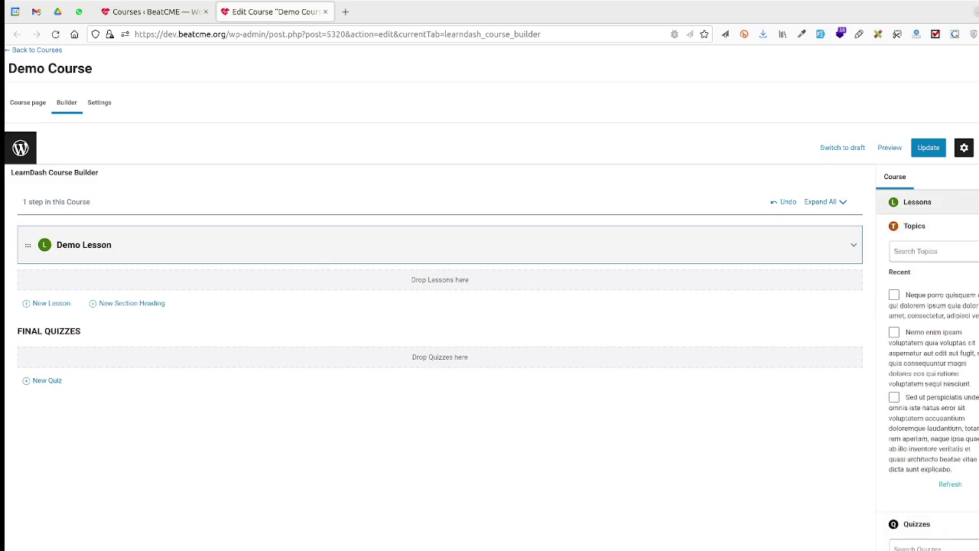
pyautogui.click(971, 226)
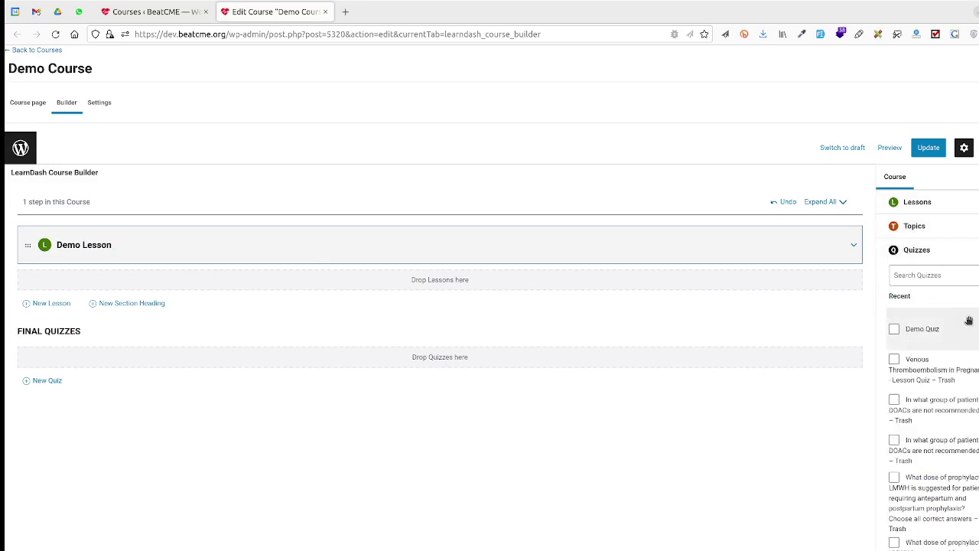
pyautogui.click(894, 330)
pyautogui.moveTo(965, 337); pyautogui.dragTo(84, 245)
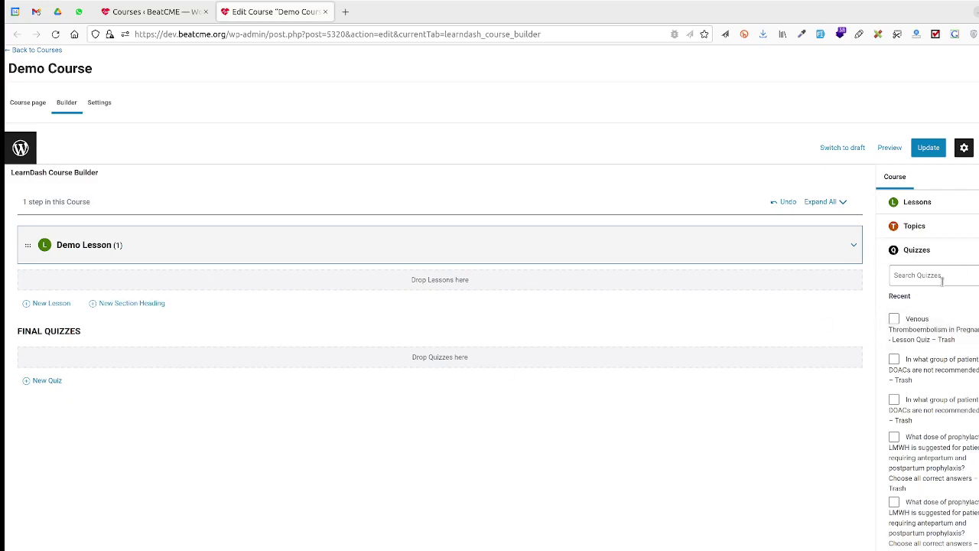
pyautogui.write('demo')
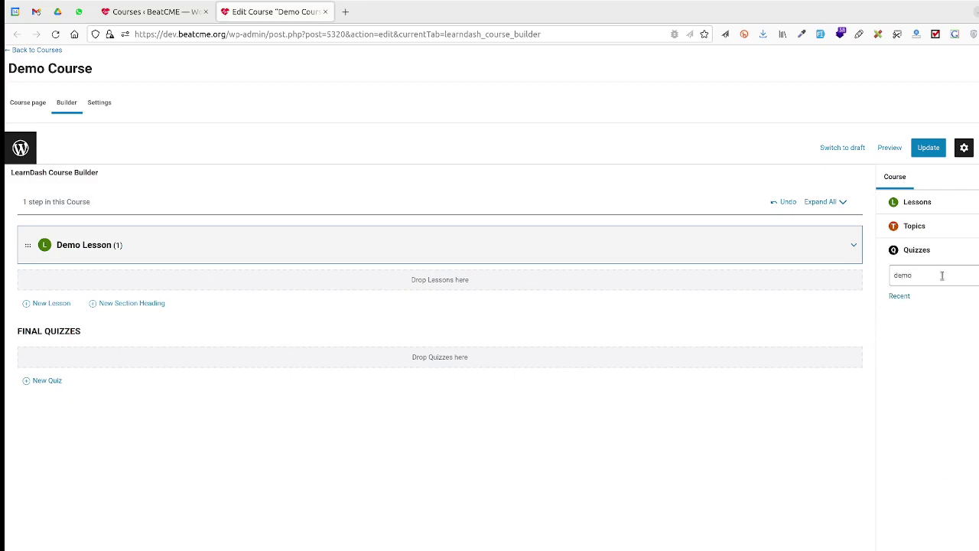
pyautogui.doubleClick(936, 277)
pyautogui.press('BackSpace')
# - Update the Demo Course and reload it in the course builder
pyautogui.click(927, 151)
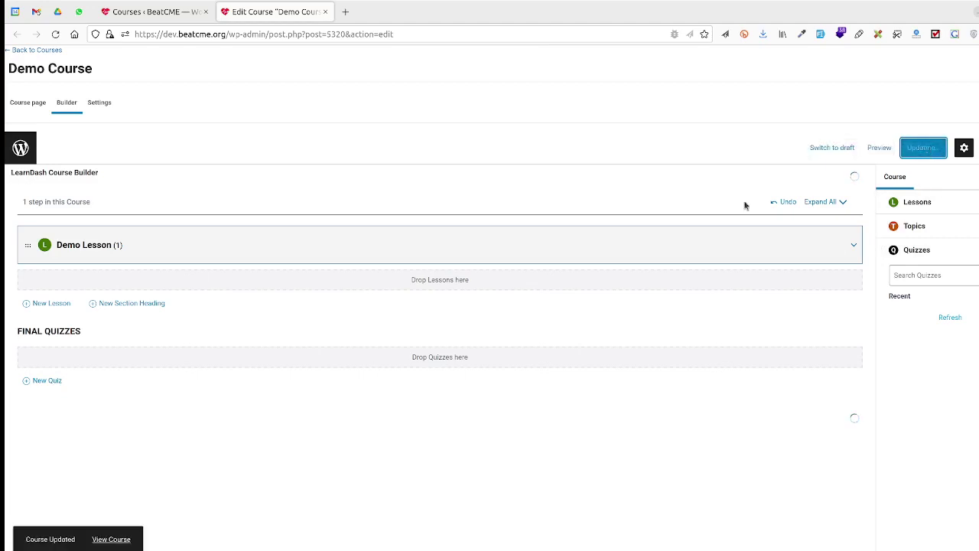
pyautogui.click(56, 34)
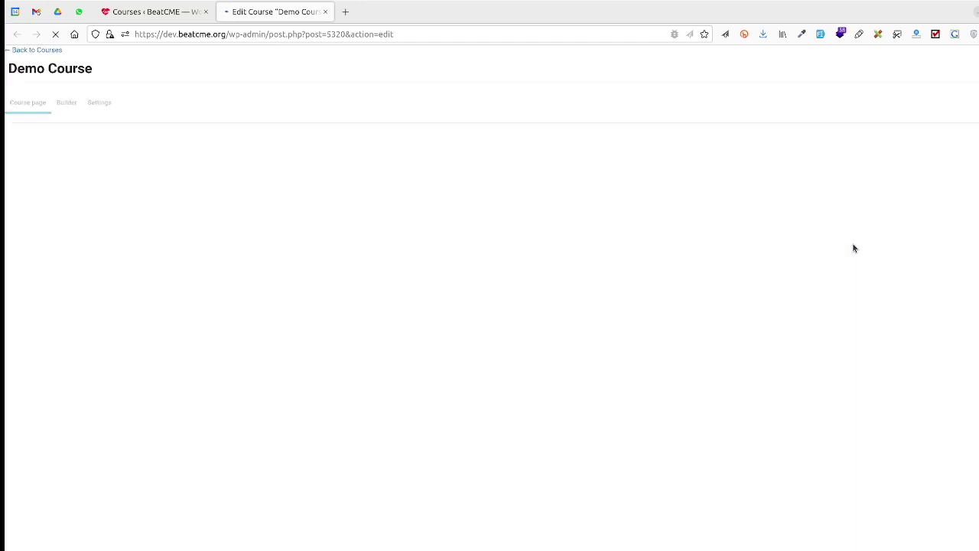
pyautogui.click(67, 105)
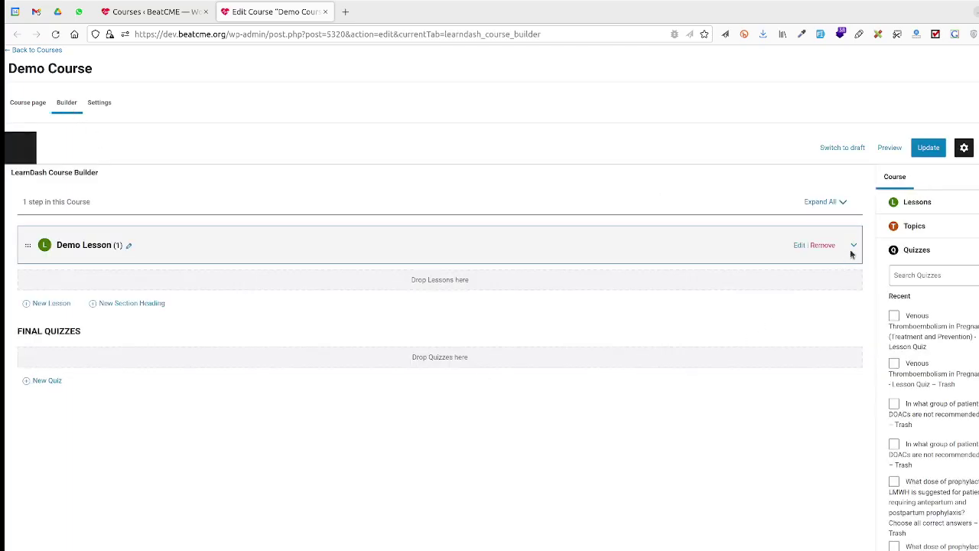
# - Move the Demo Quiz out of the Demo Lesson into the final quizzes and update the Demo Course
pyautogui.click(853, 246)
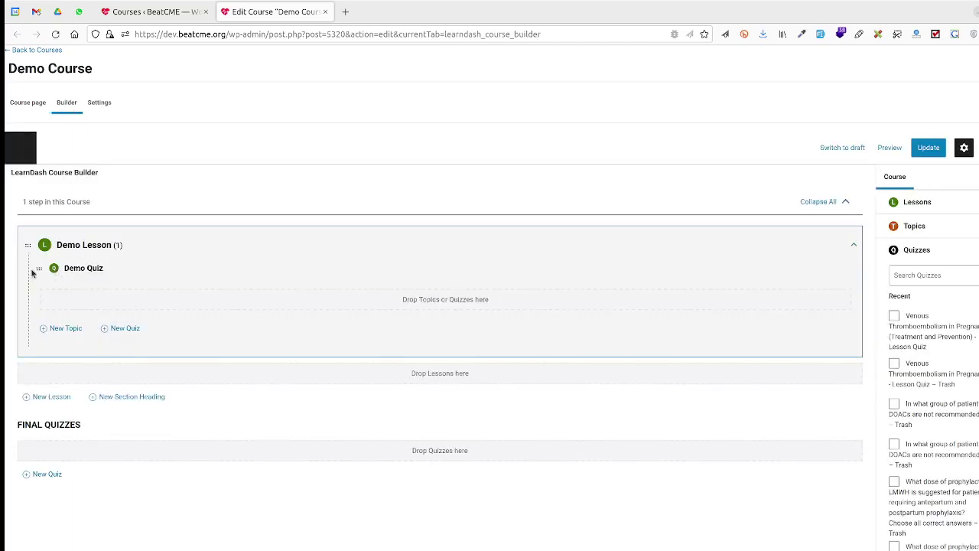
pyautogui.moveTo(37, 269); pyautogui.dragTo(409, 447)
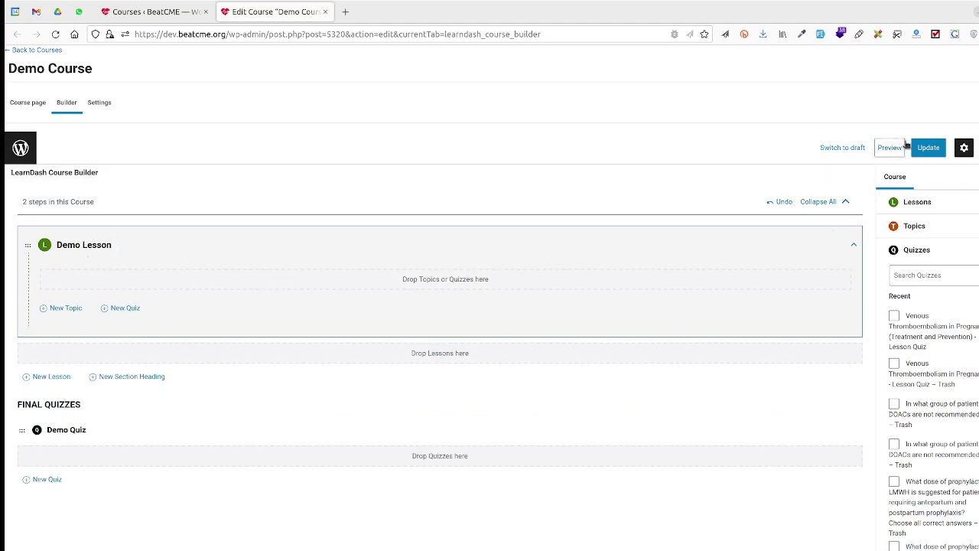
pyautogui.click(926, 148)
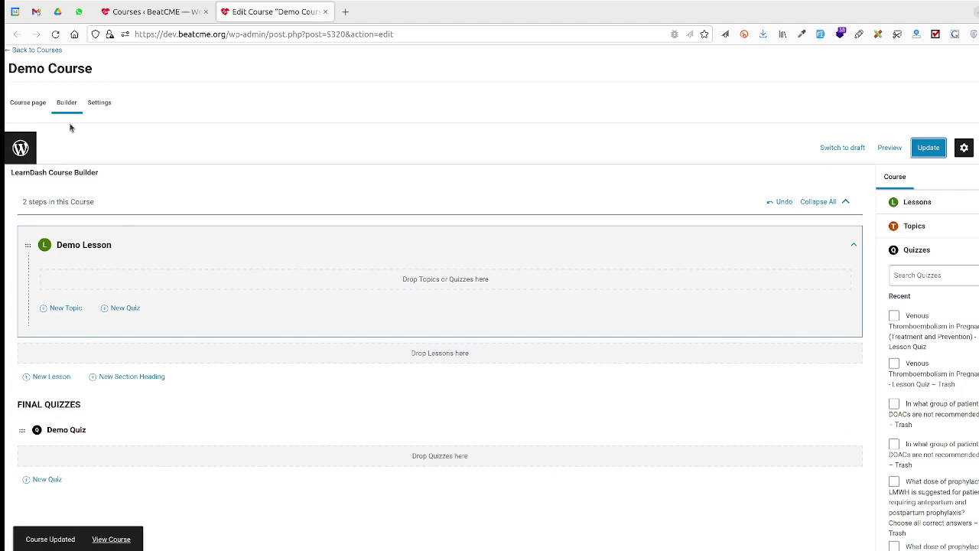
# - Set the Demo Course's course certificate to Demo Certificate in its settings and update the course
pyautogui.click(100, 107)
pyautogui.scroll(-1, 286, 329)
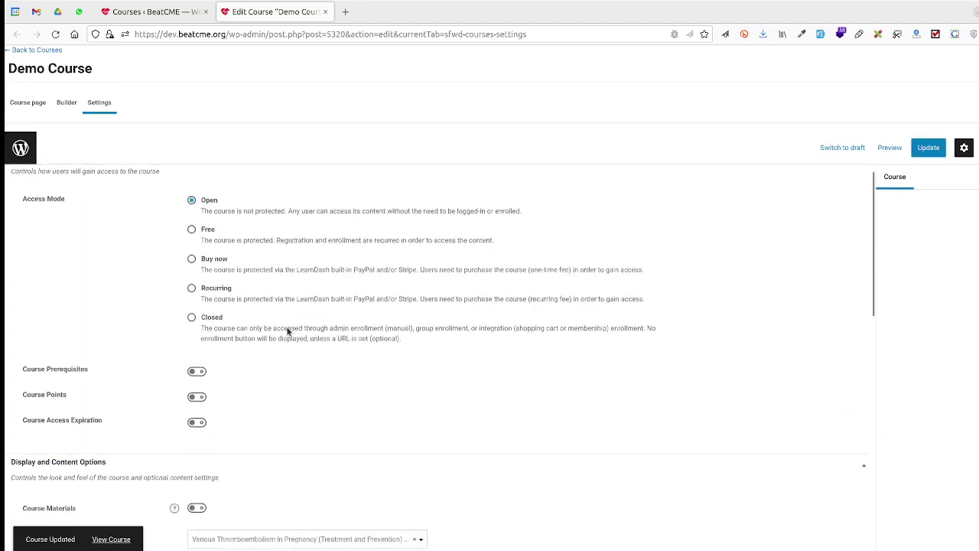
pyautogui.scroll(-4, 378, 398)
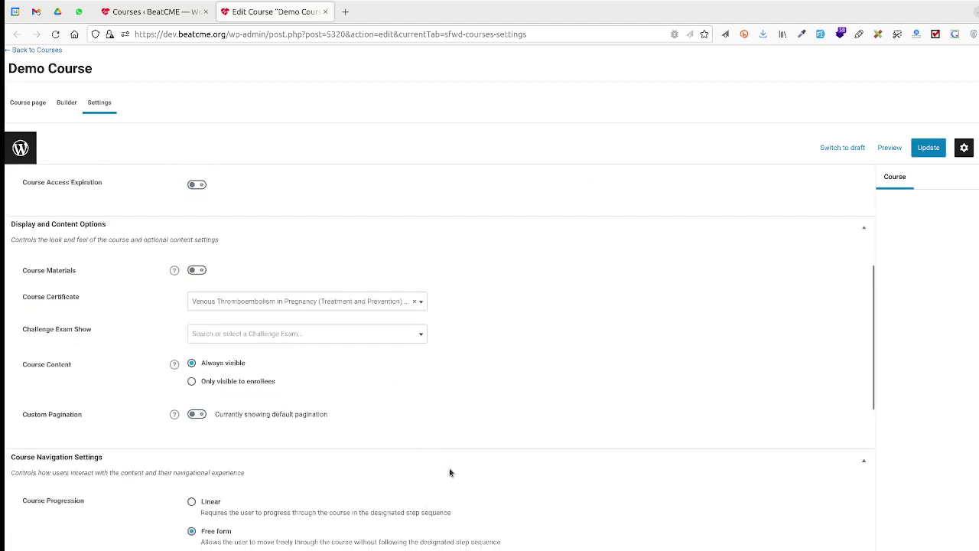
pyautogui.click(415, 304)
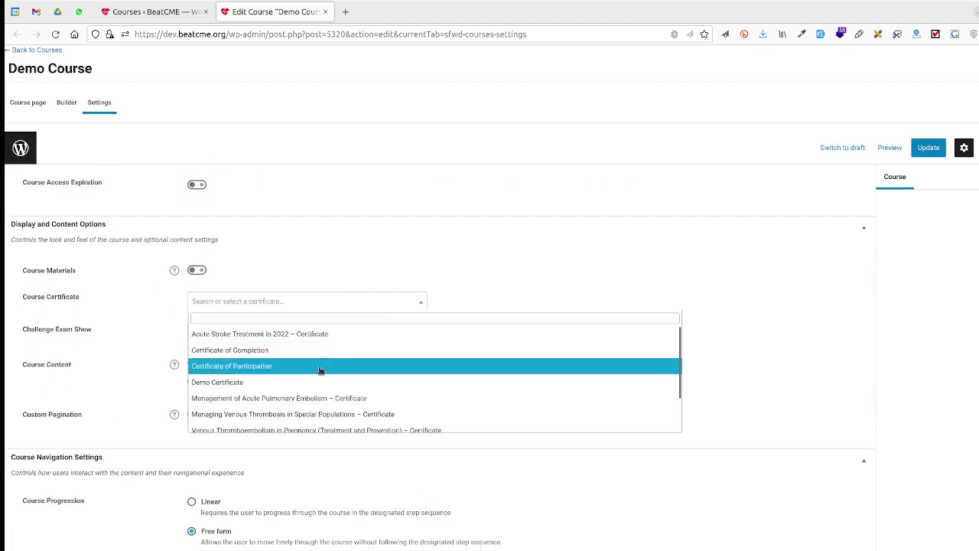
pyautogui.click(305, 384)
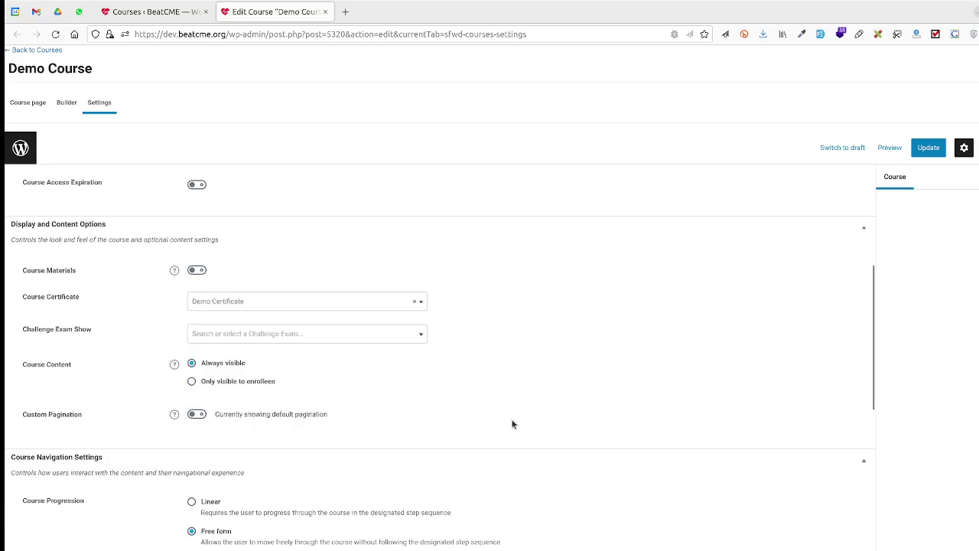
pyautogui.scroll(-5, 512, 424)
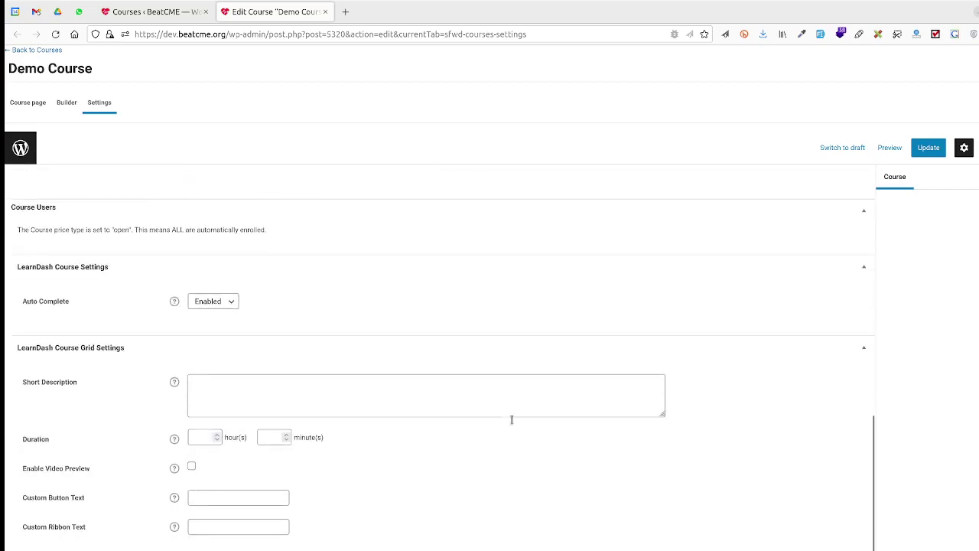
pyautogui.scroll(10, 512, 424)
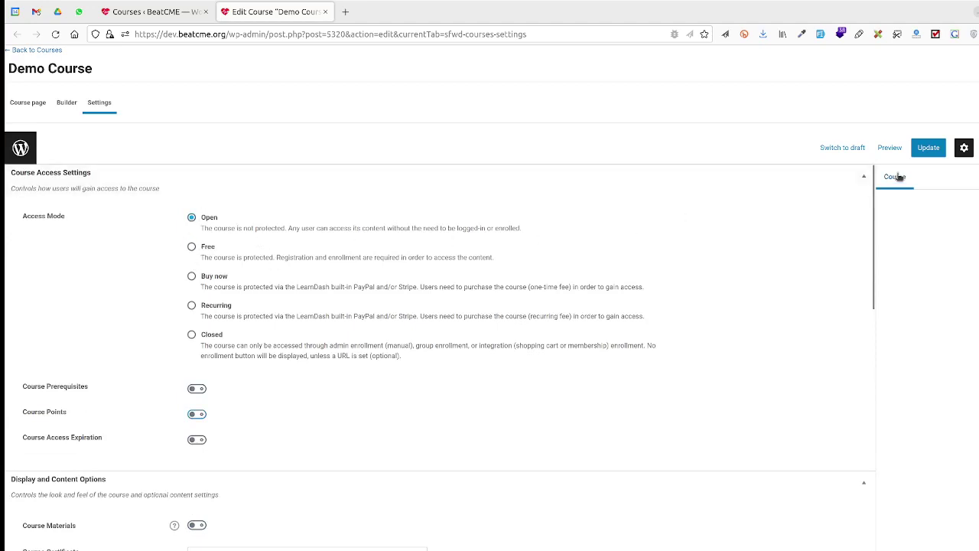
pyautogui.click(922, 150)
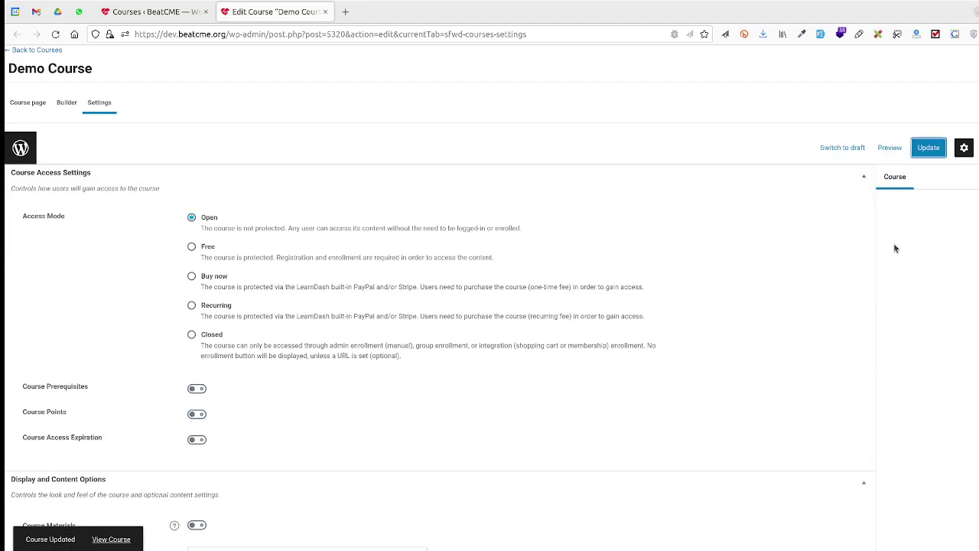
# - Leave and close the course editor, and view the Demo Course's public page down to its course content
pyautogui.click(21, 50)
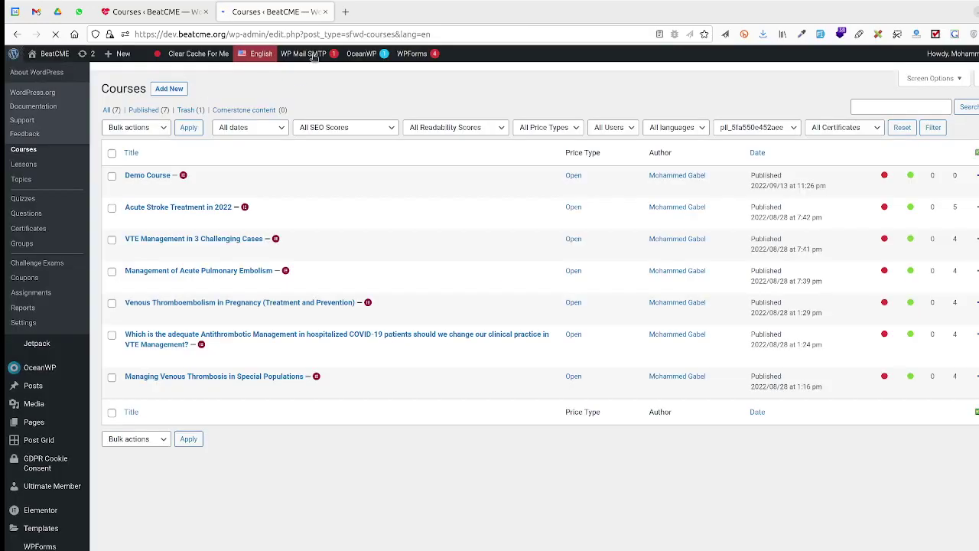
pyautogui.click(191, 14)
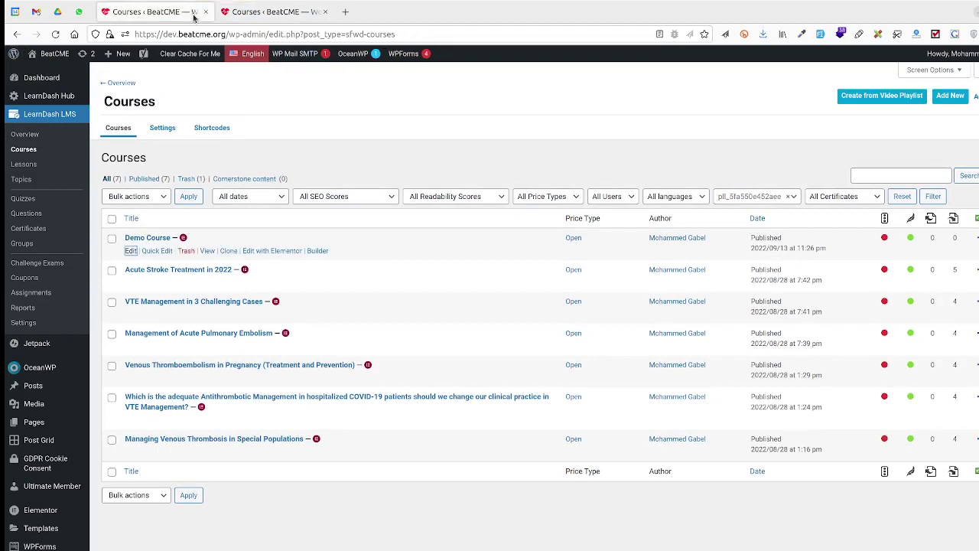
pyautogui.click(324, 11)
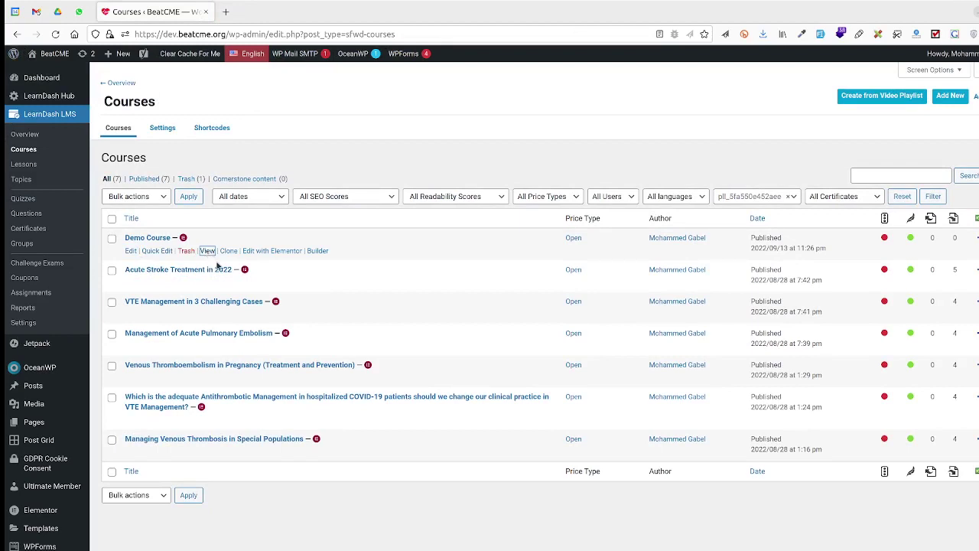
pyautogui.click(208, 250)
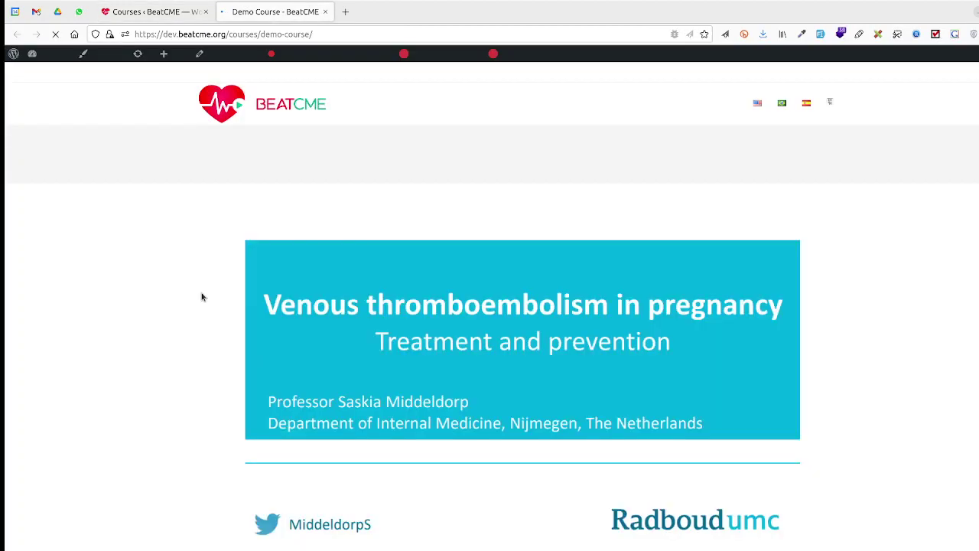
pyautogui.scroll(-3, 196, 319)
pyautogui.scroll(-3, 196, 320)
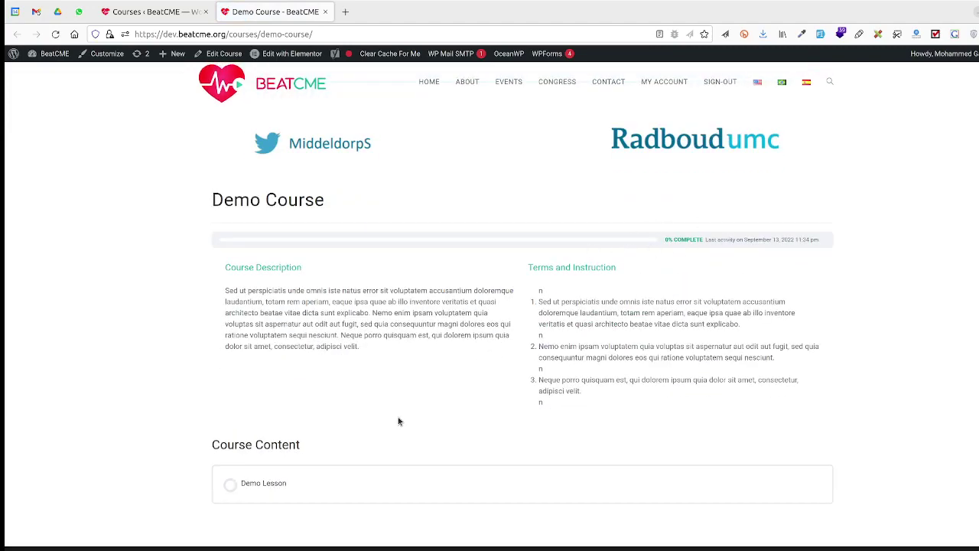
# - Open the Demo Lesson from the course content and look over its page down to the Mark Complete button
pyautogui.click(269, 485)
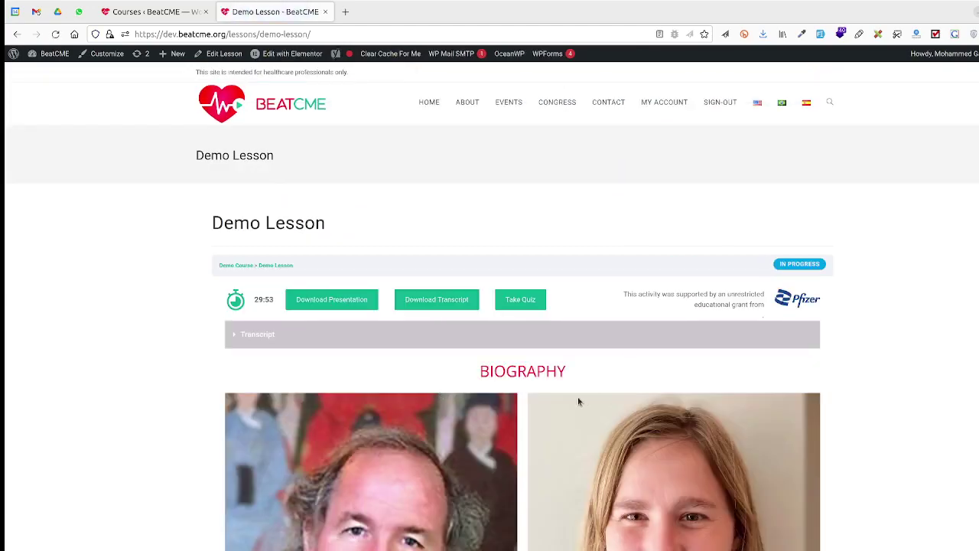
pyautogui.scroll(-5, 561, 405)
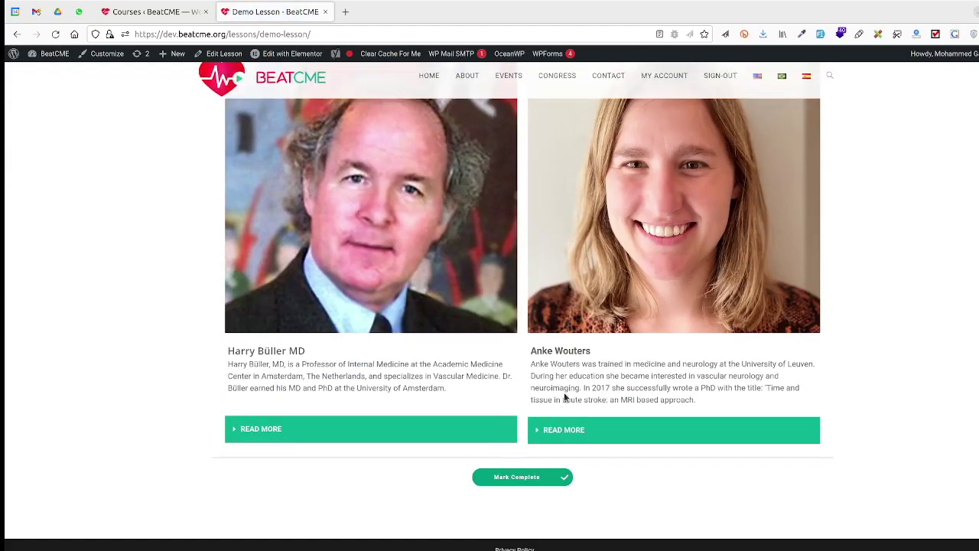
pyautogui.scroll(5, 564, 396)
pyautogui.scroll(1, 565, 397)
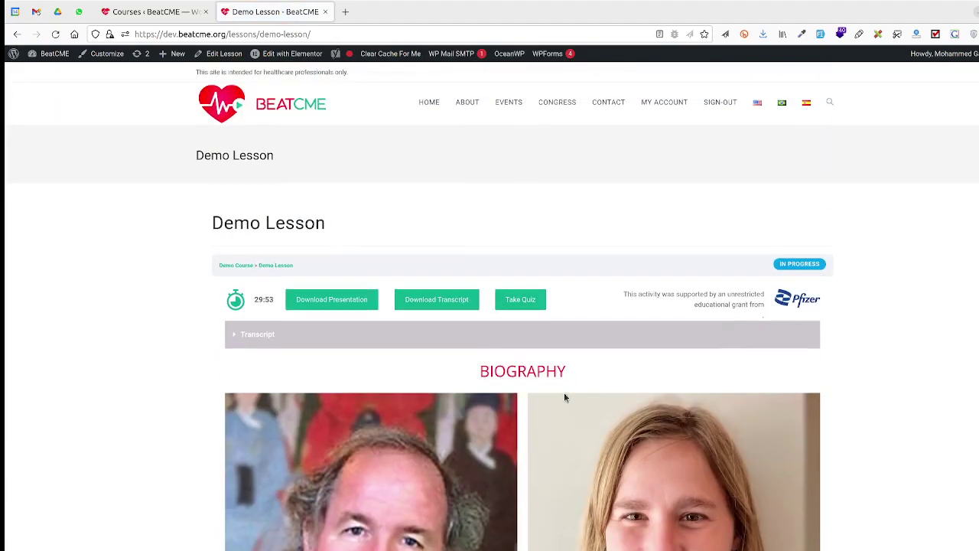
pyautogui.scroll(-5, 496, 366)
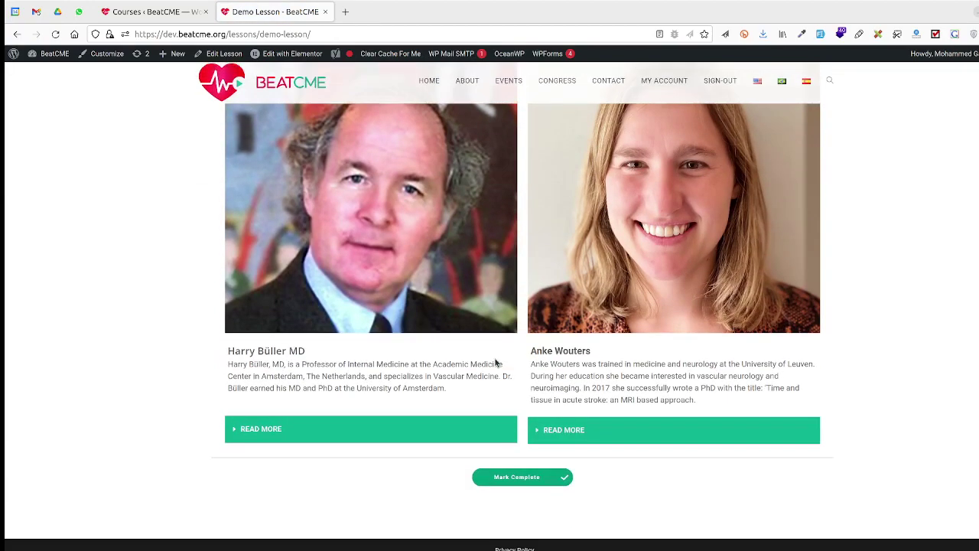
pyautogui.scroll(5, 496, 365)
# - Start the Demo Quiz from the lesson and submit answers: both standard-dose antepartum options, scheduled induced delivery 24 hours after stopping LMWH, and Frieday
pyautogui.click(510, 305)
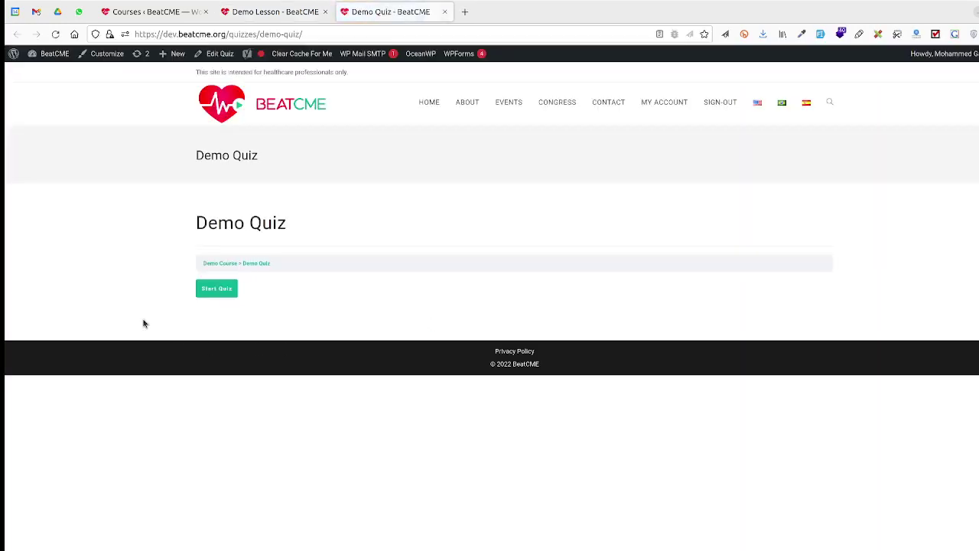
pyautogui.click(217, 289)
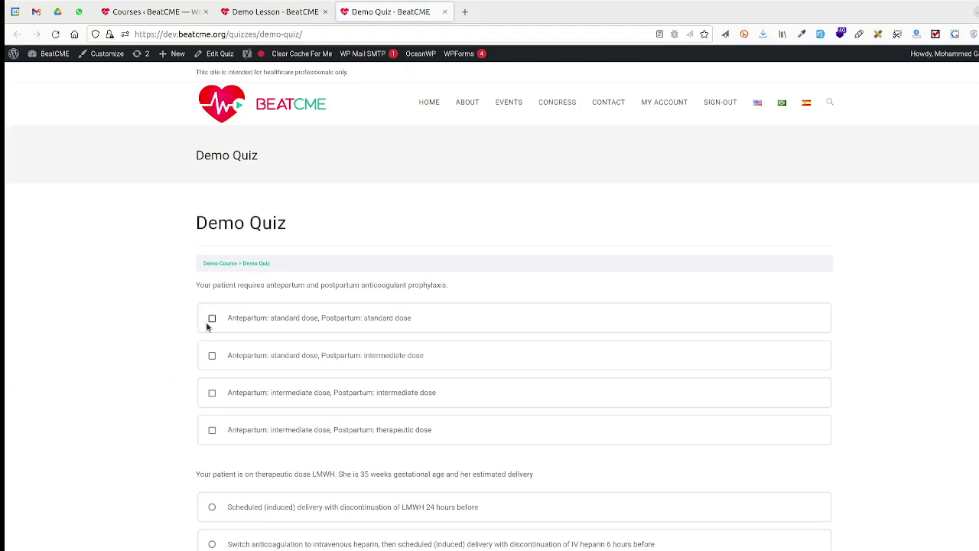
pyautogui.click(212, 318)
pyautogui.click(212, 356)
pyautogui.scroll(-3, 114, 407)
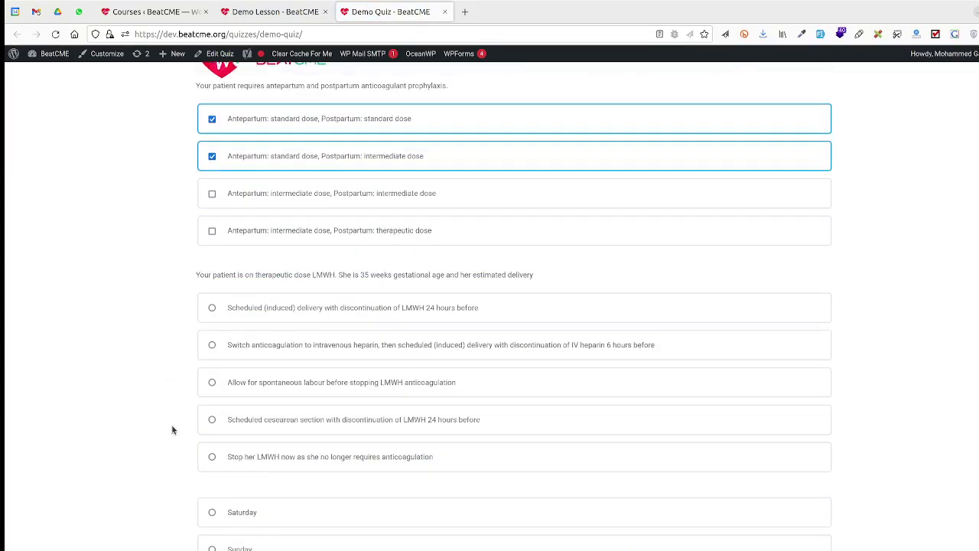
pyautogui.click(212, 307)
pyautogui.scroll(-2, 157, 476)
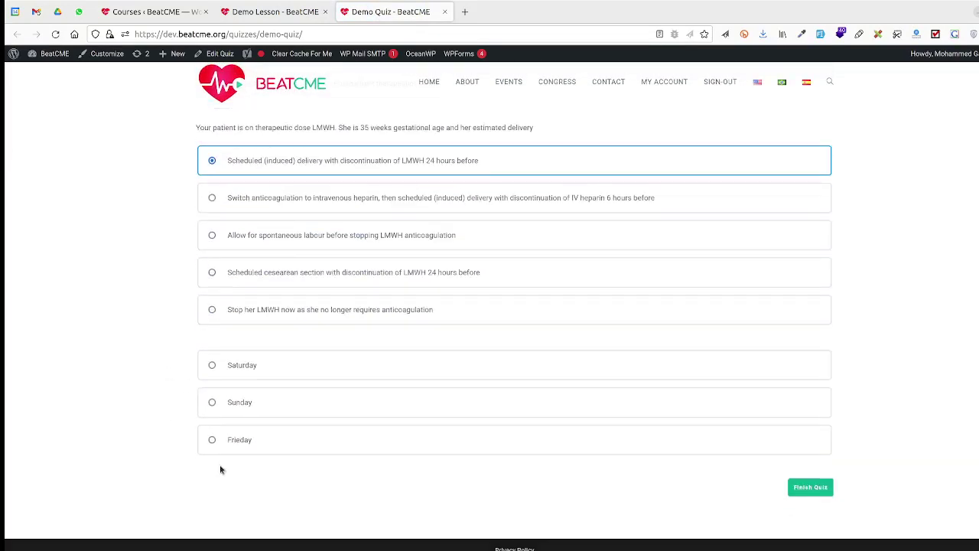
pyautogui.click(213, 440)
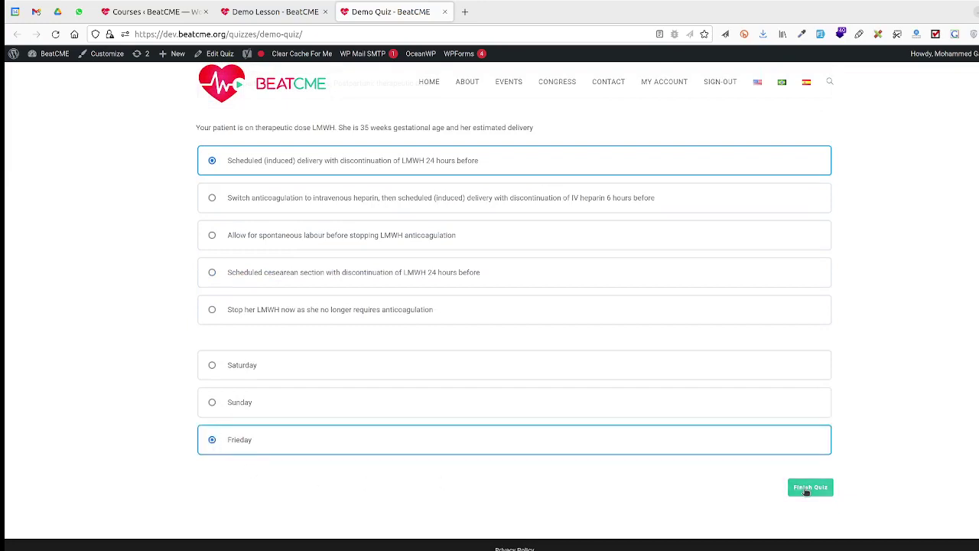
pyautogui.click(810, 487)
# - Finish the quiz with the participant's full name for the certificate and download the Demo Course certificate
pyautogui.click(443, 312)
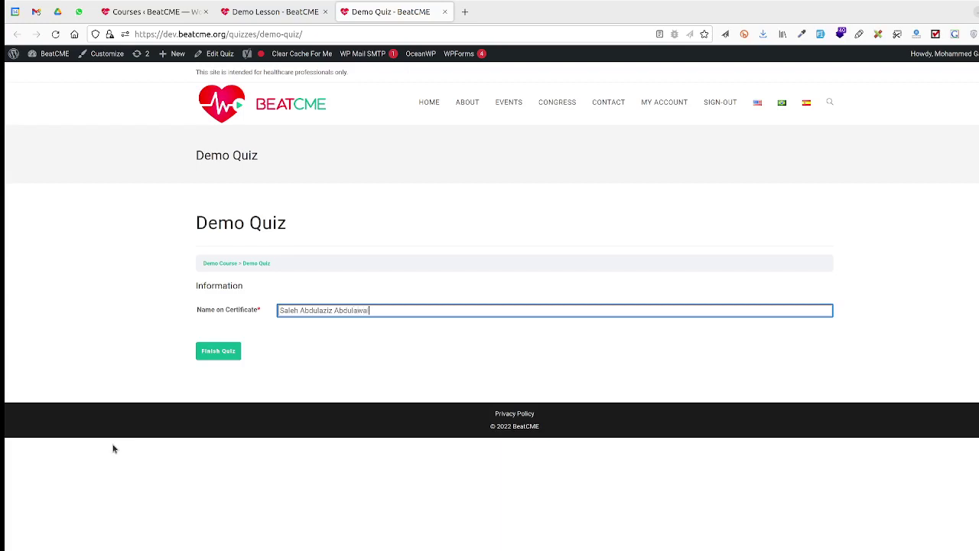
pyautogui.click(206, 350)
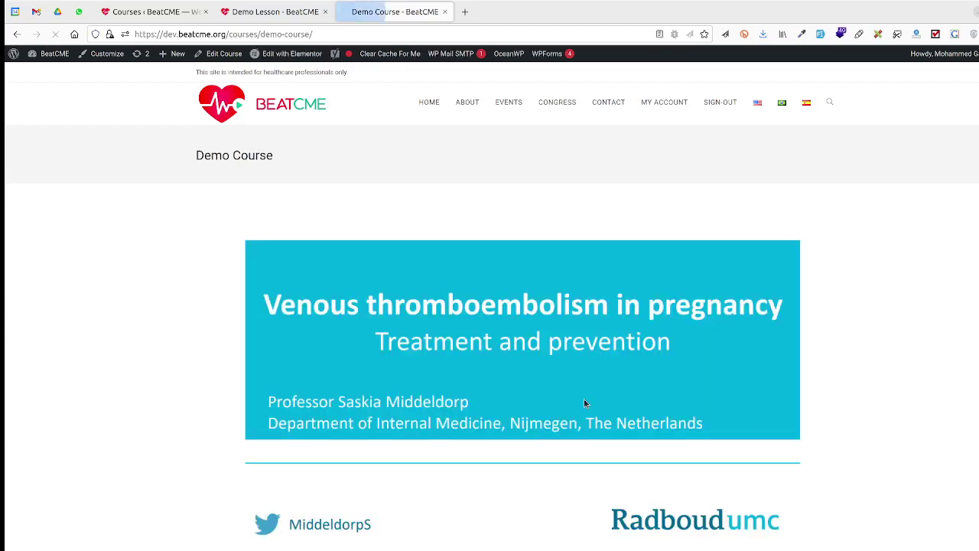
pyautogui.scroll(-5, 567, 419)
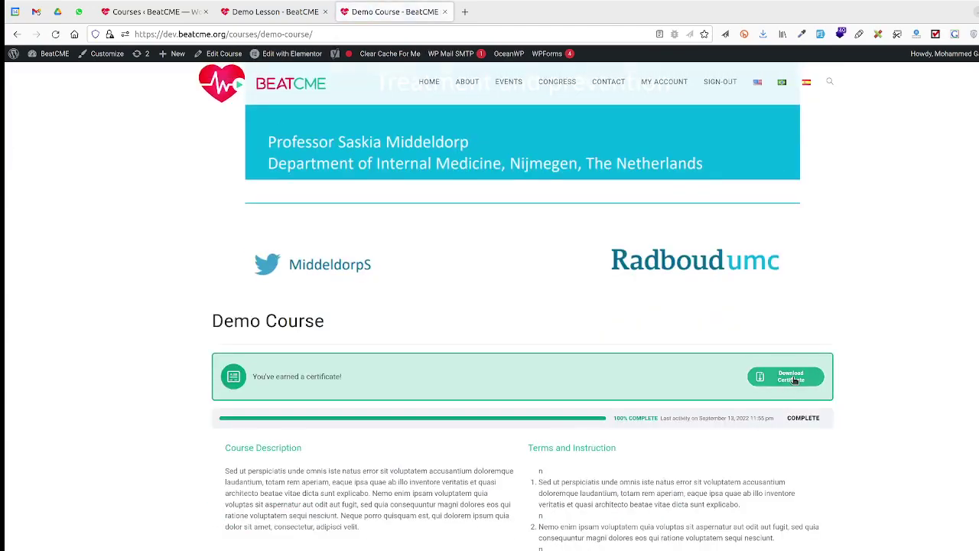
pyautogui.click(793, 378)
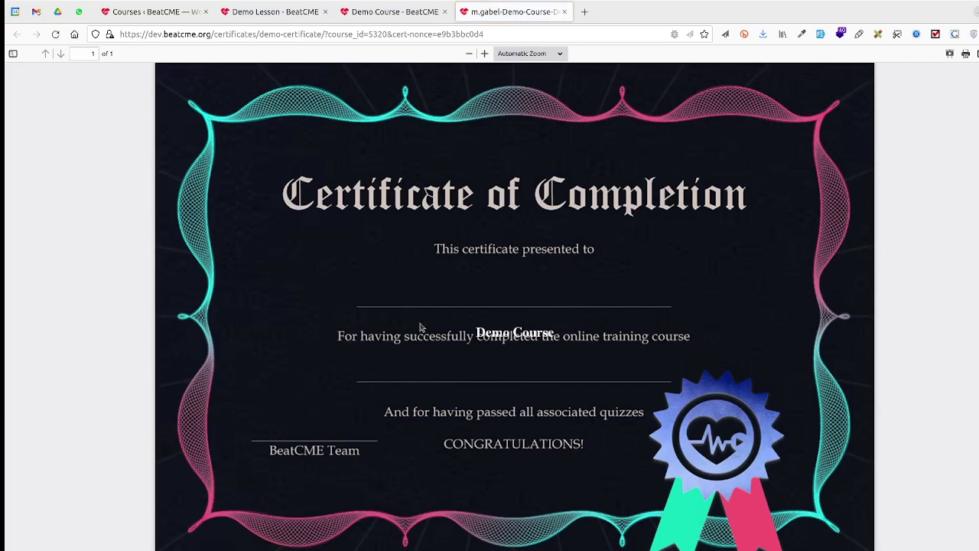
# - Go to the LearnDash certificates list and open the Demo Certificate for editing in a separate tab
pyautogui.click(164, 19)
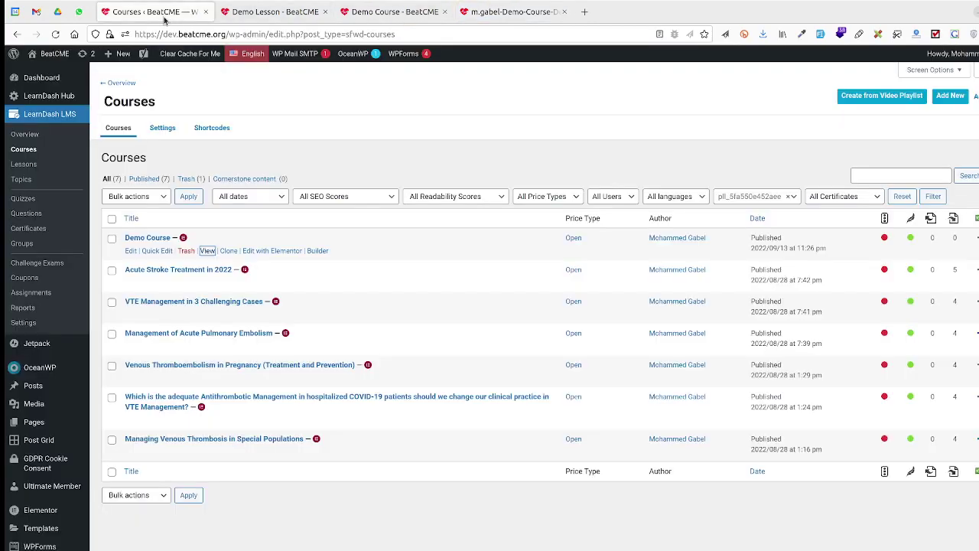
pyautogui.click(36, 233)
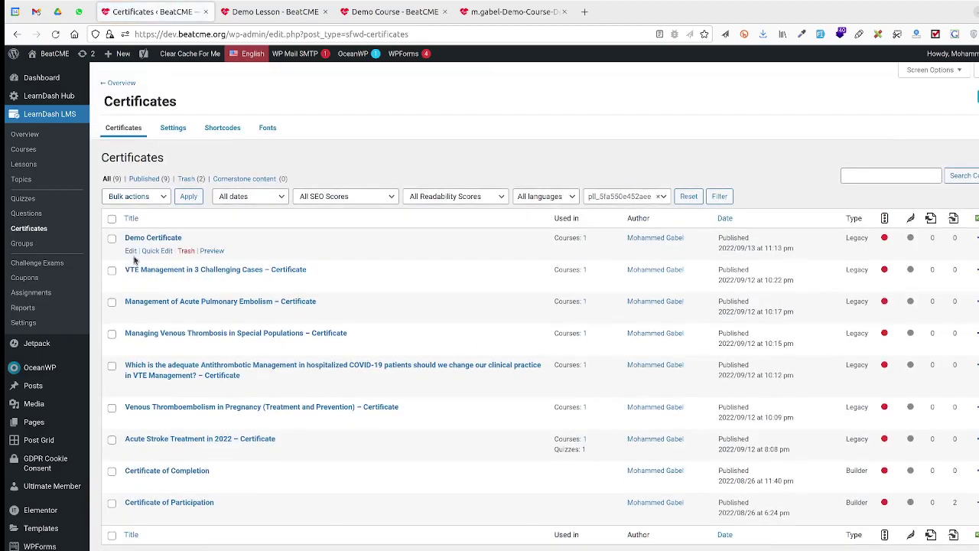
pyautogui.middleClick(131, 251)
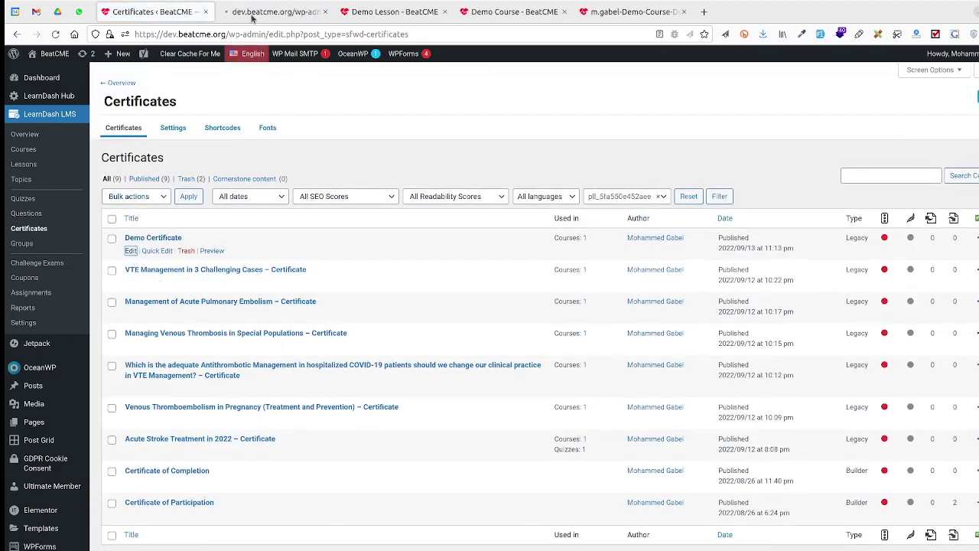
pyautogui.click(252, 16)
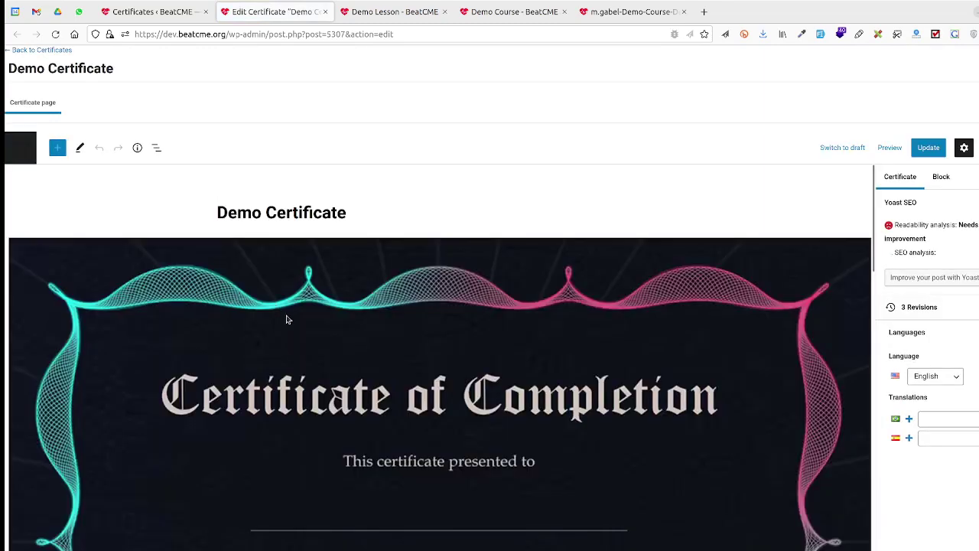
# - Clear the Format value of the Quiz Info block that supplies the participant's name on the certificate
pyautogui.scroll(-1, 444, 378)
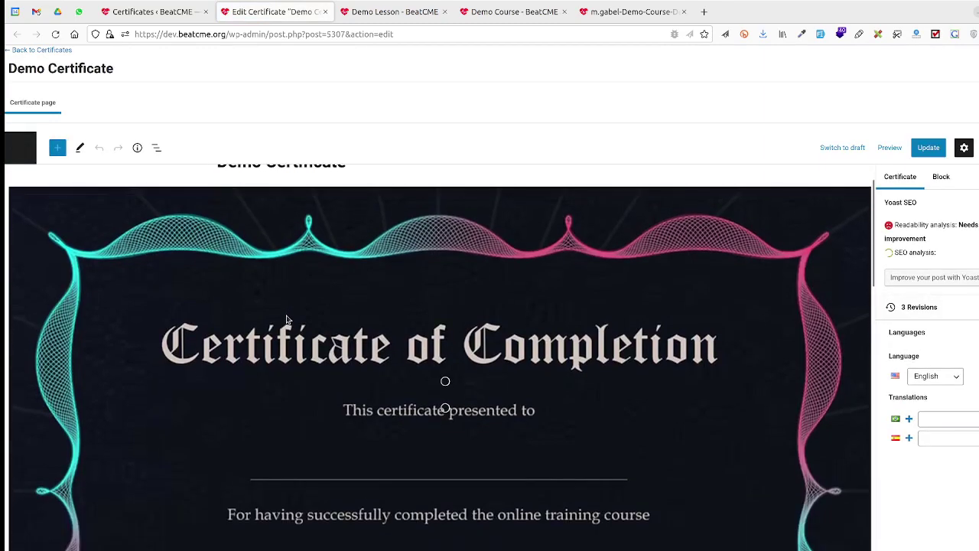
pyautogui.click(557, 384)
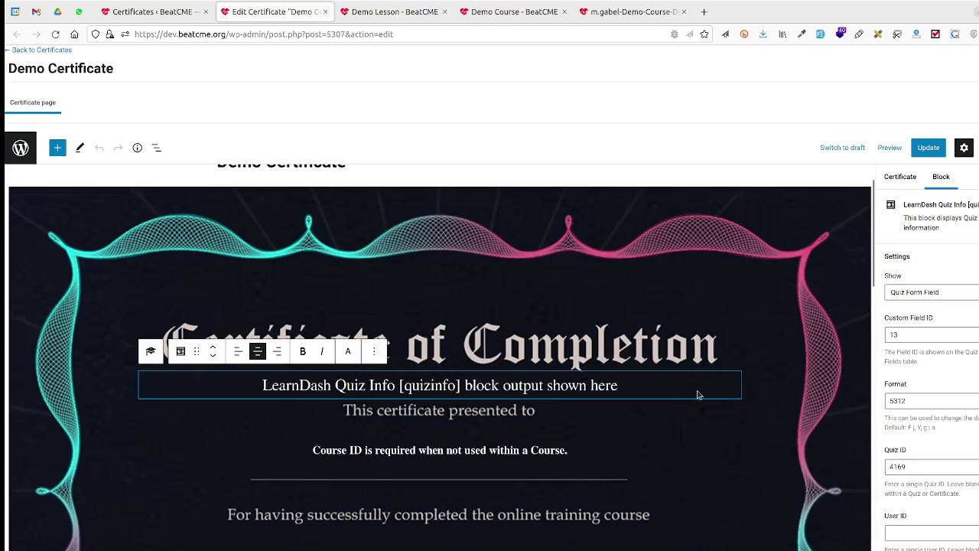
pyautogui.scroll(-3, 907, 414)
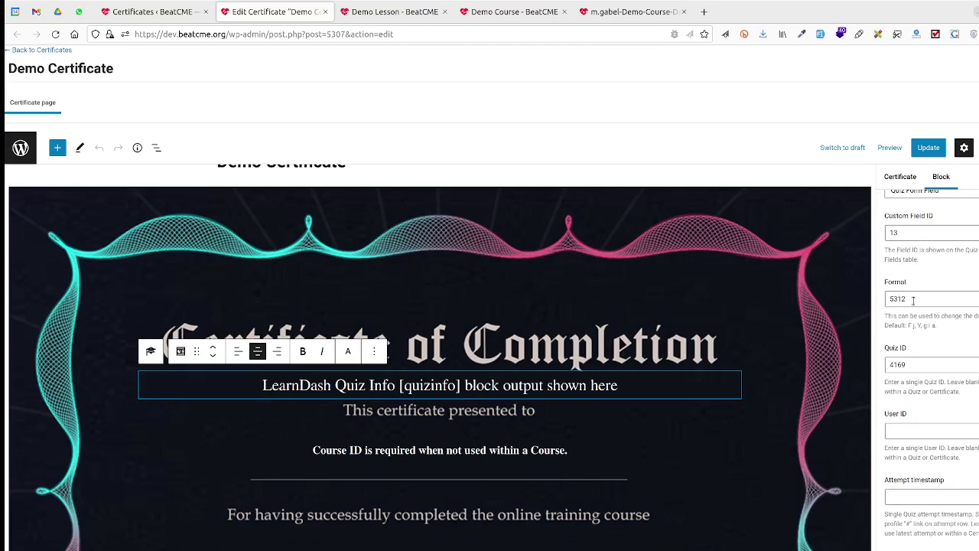
pyautogui.doubleClick(913, 300)
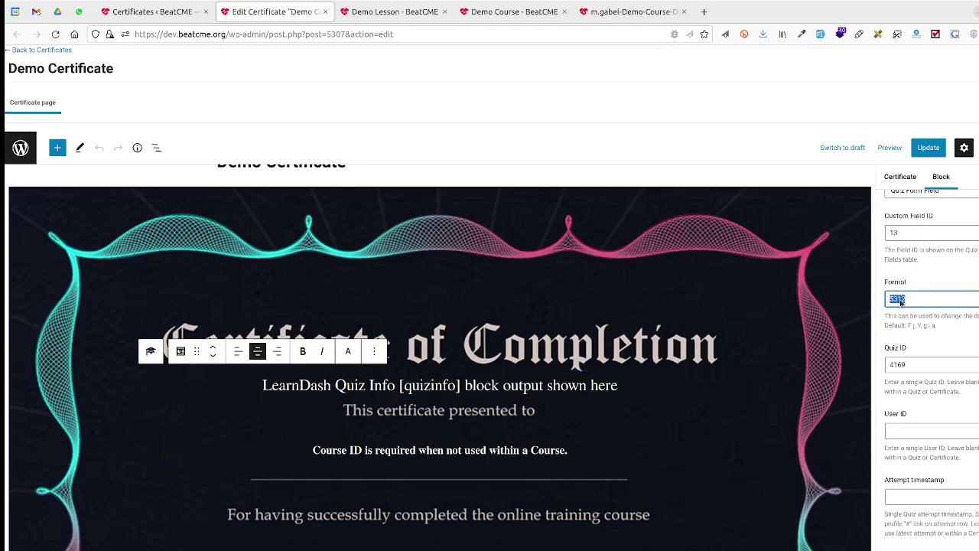
pyautogui.press('BackSpace')
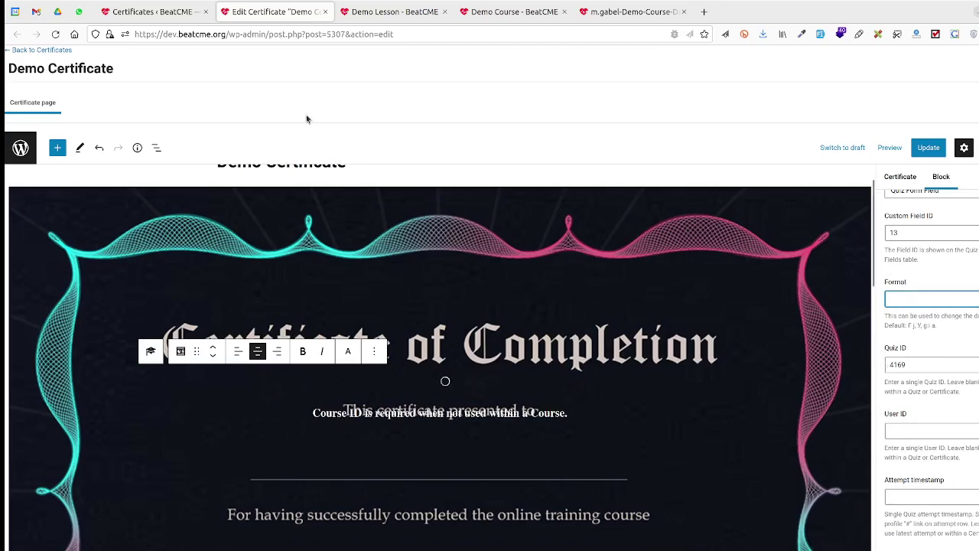
# - Open the Demo Quiz for editing in a separate tab from the LearnDash quizzes list and copy its post ID from the page address
pyautogui.click(162, 15)
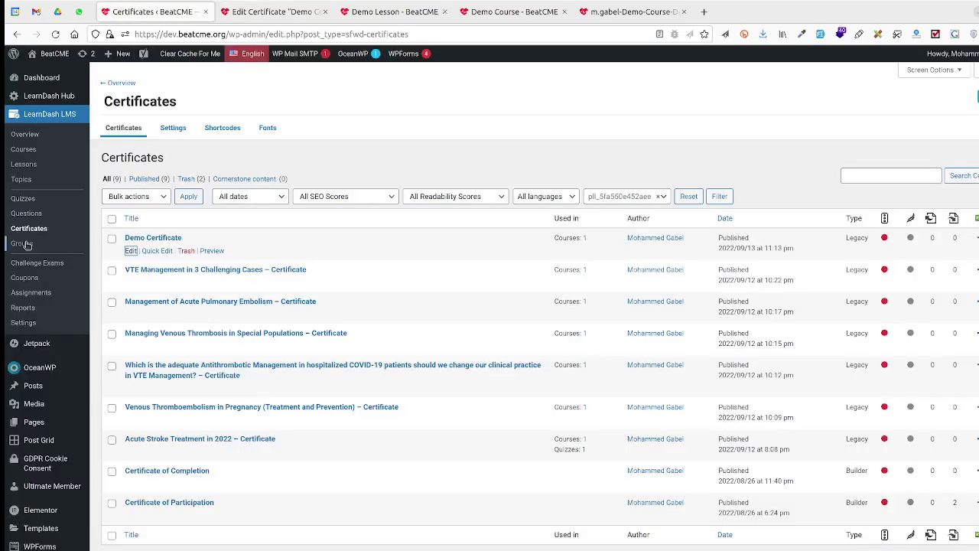
pyautogui.click(28, 202)
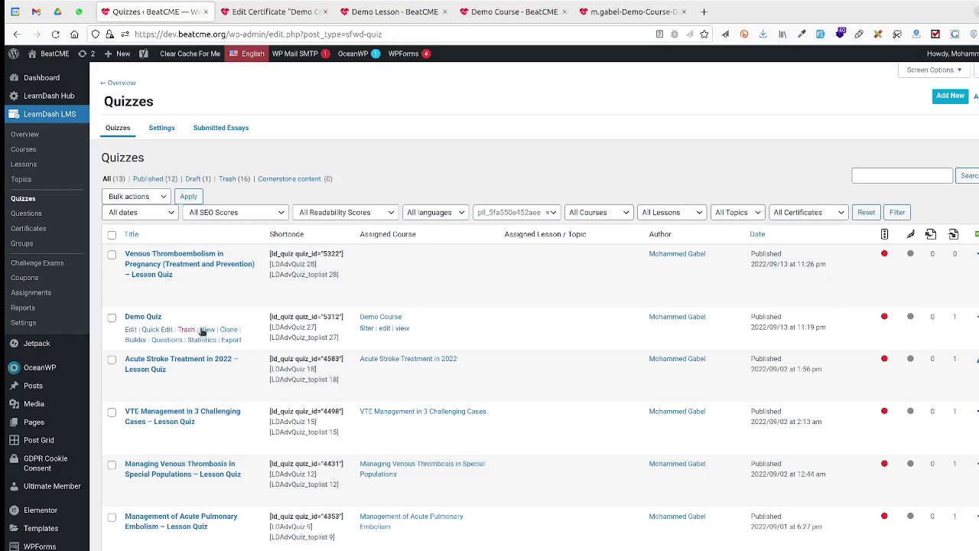
pyautogui.middleClick(130, 331)
pyautogui.click(245, 11)
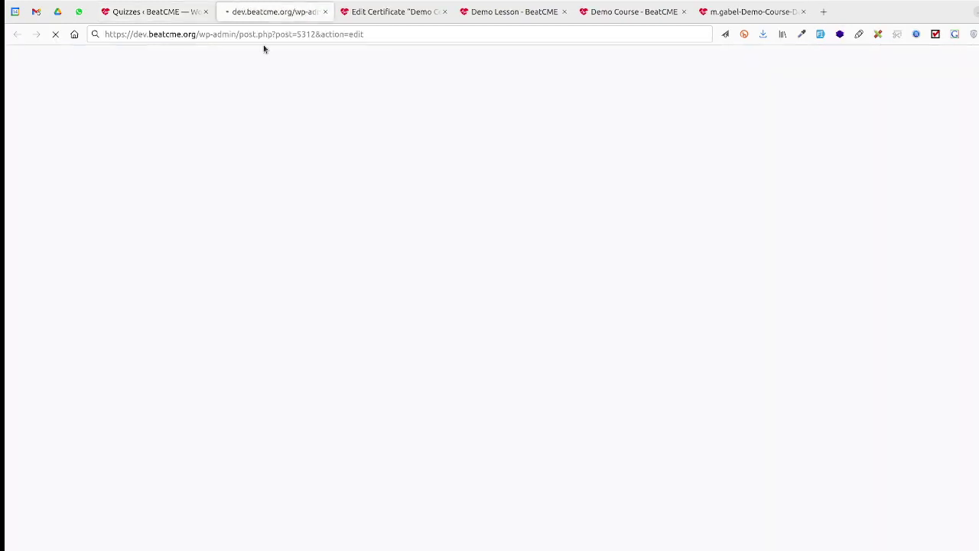
pyautogui.click(306, 35)
pyautogui.doubleClick(336, 35)
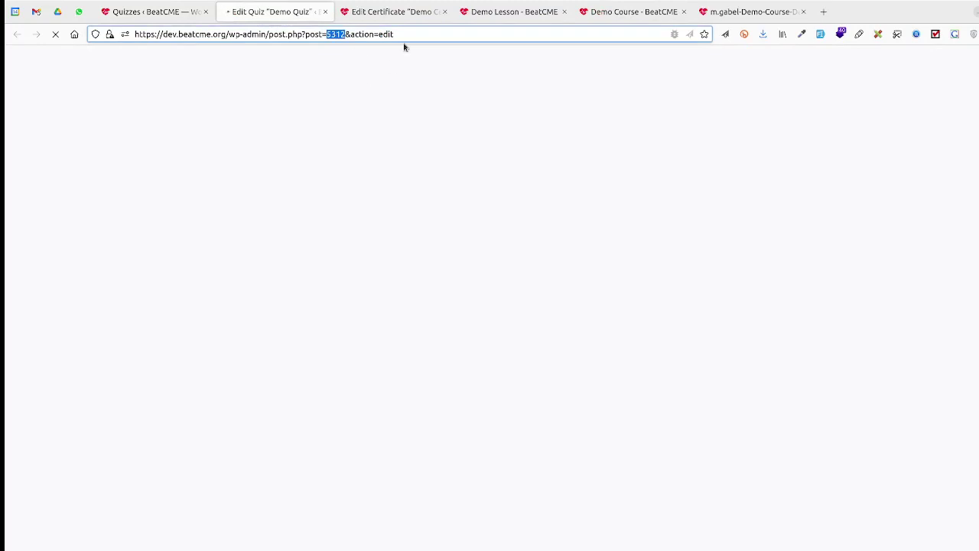
pyautogui.write('5307')
# - Set the Quiz Info block's Quiz ID to 5312, update the Demo Certificate and reload the generated certificate PDF
pyautogui.click(420, 18)
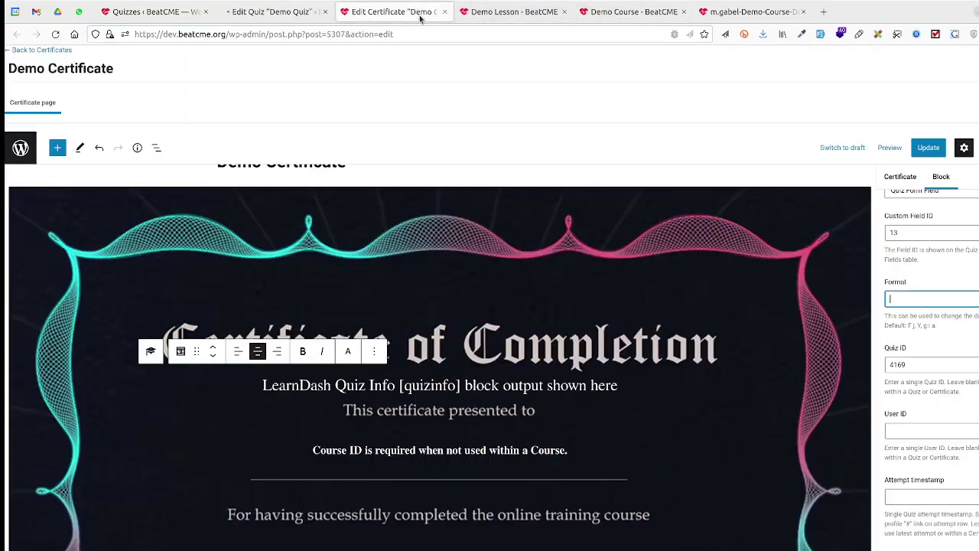
pyautogui.doubleClick(906, 364)
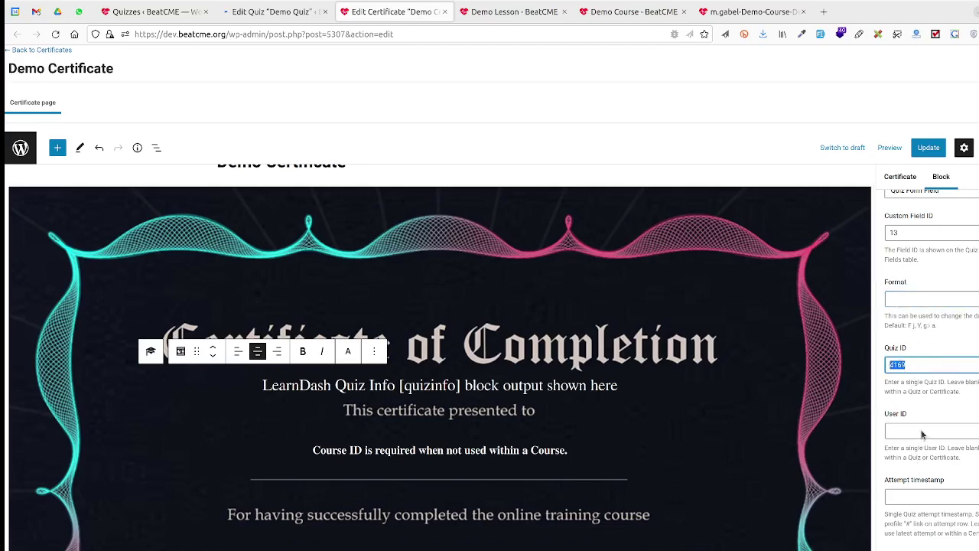
pyautogui.write('5312')
pyautogui.click(930, 149)
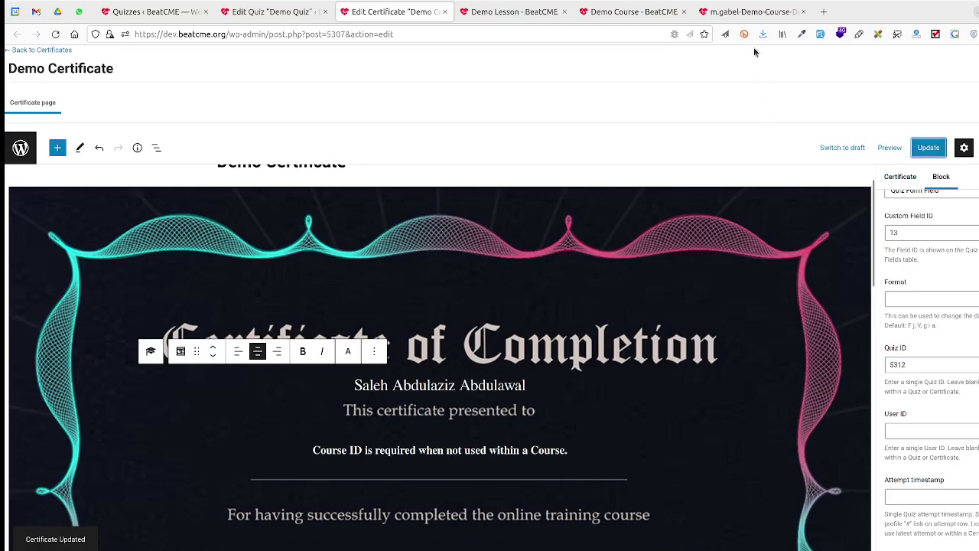
pyautogui.click(749, 17)
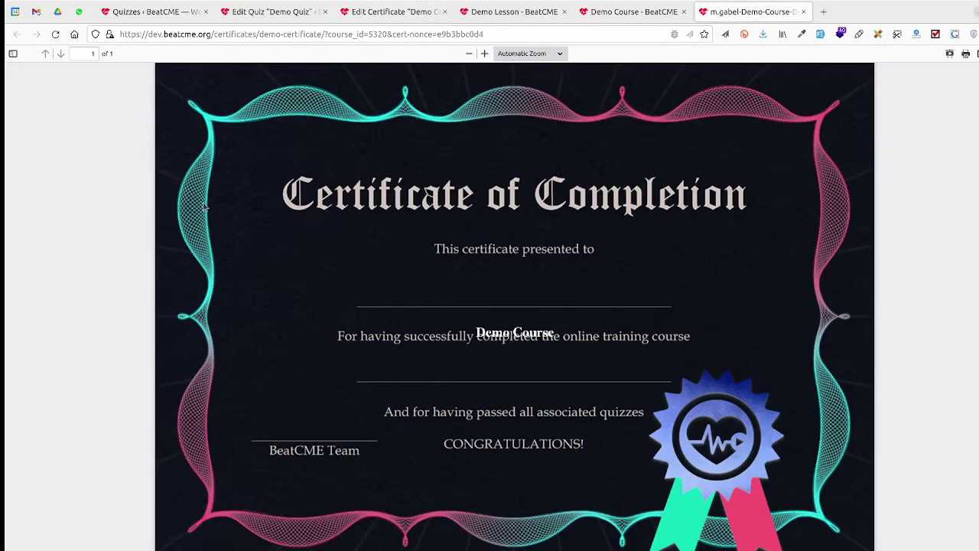
pyautogui.click(55, 34)
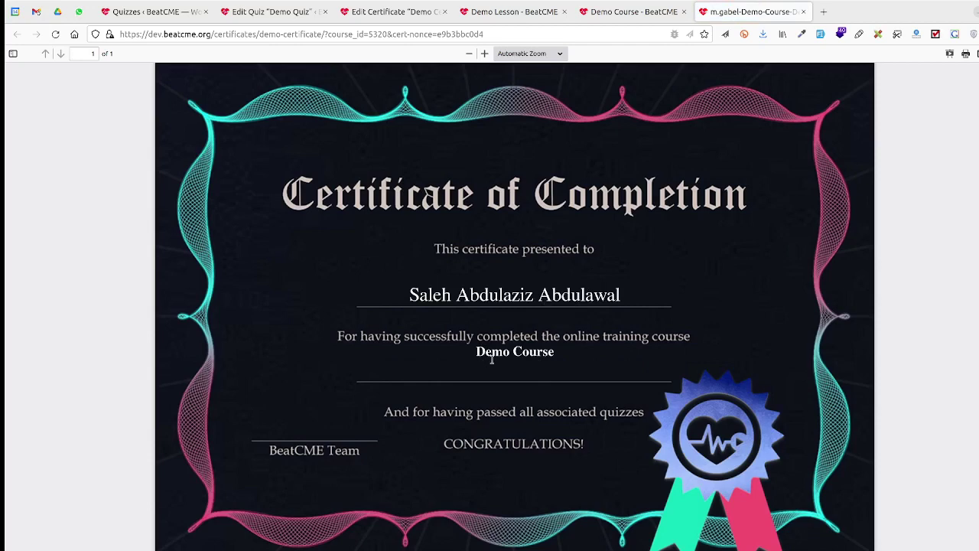
# - Set the spacer between the certificate's name and course title blocks to 55 px high, update, and reload the generated PDF
pyautogui.click(288, 12)
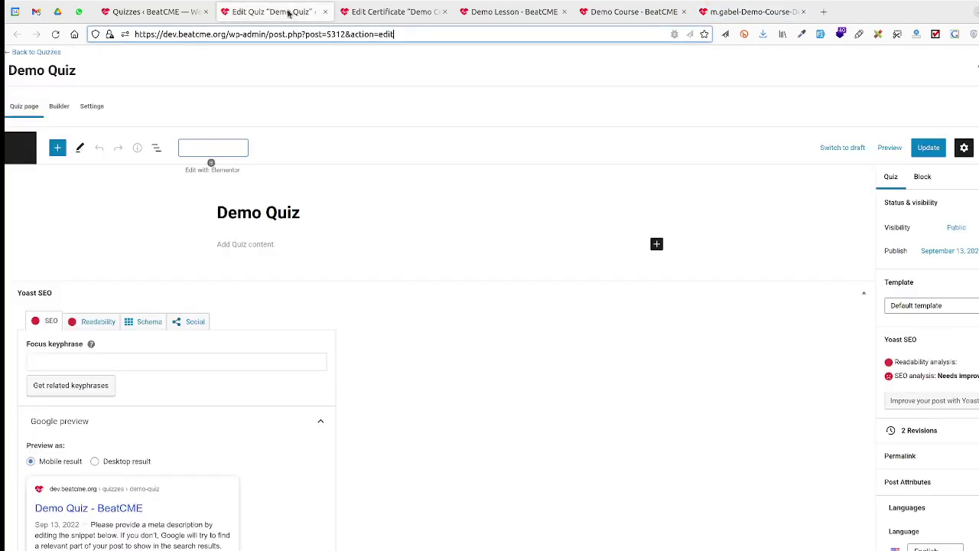
pyautogui.click(170, 15)
pyautogui.click(382, 15)
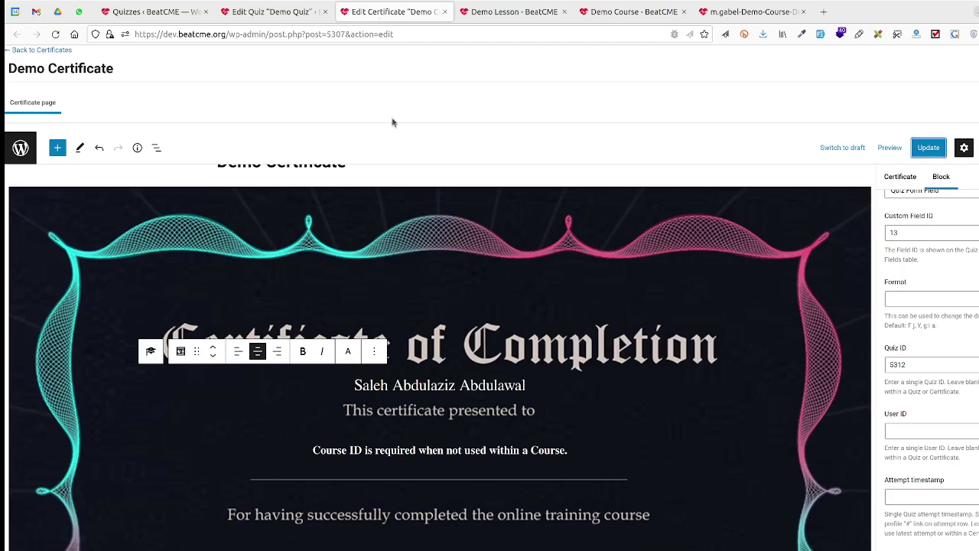
pyautogui.click(566, 426)
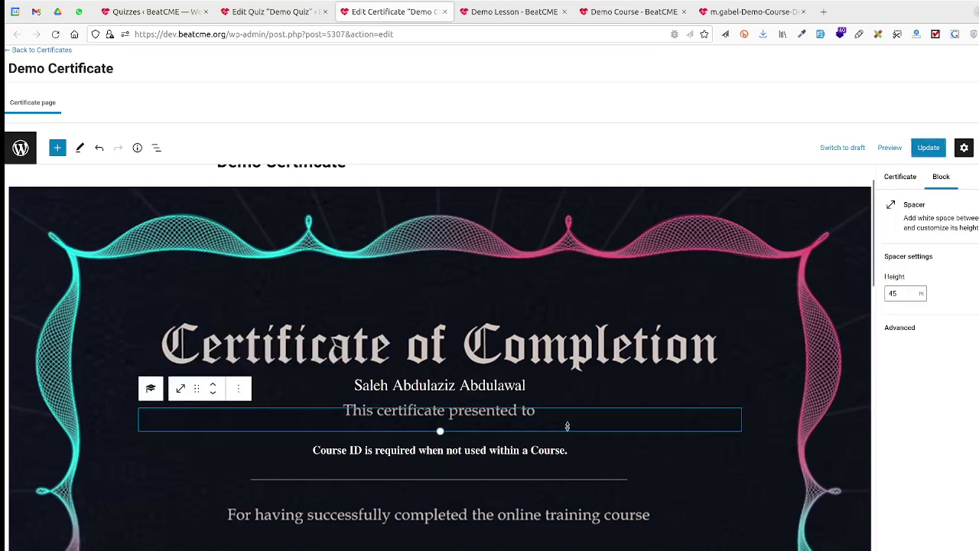
pyautogui.click(378, 352)
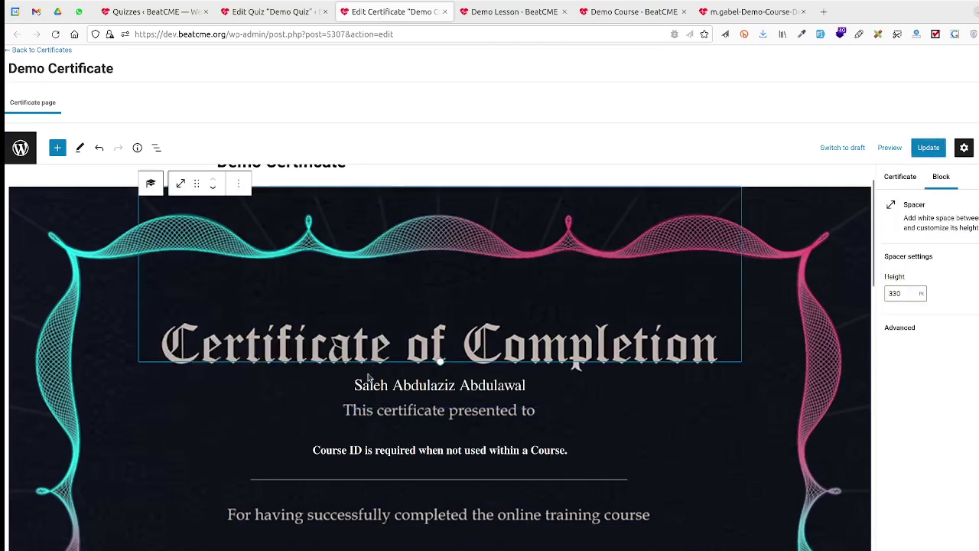
pyautogui.click(342, 420)
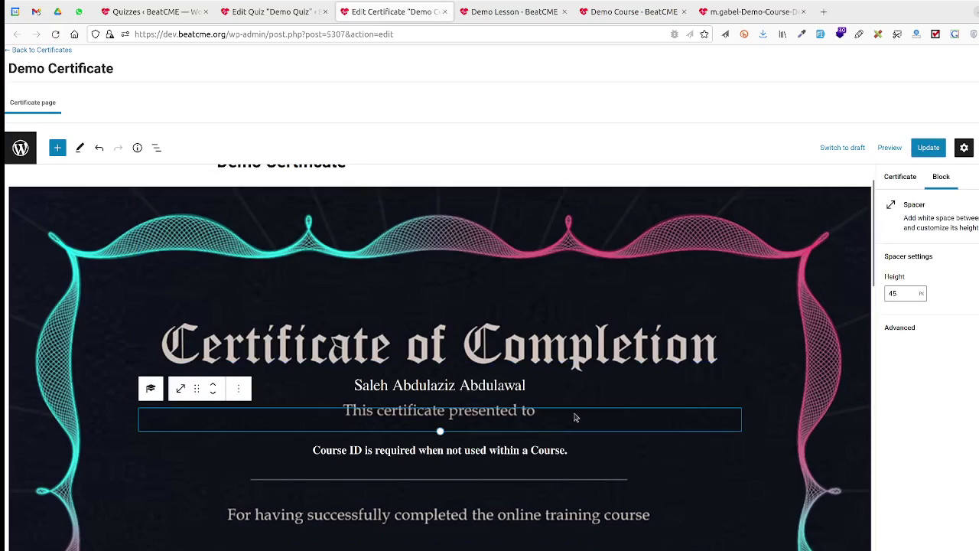
pyautogui.doubleClick(907, 296)
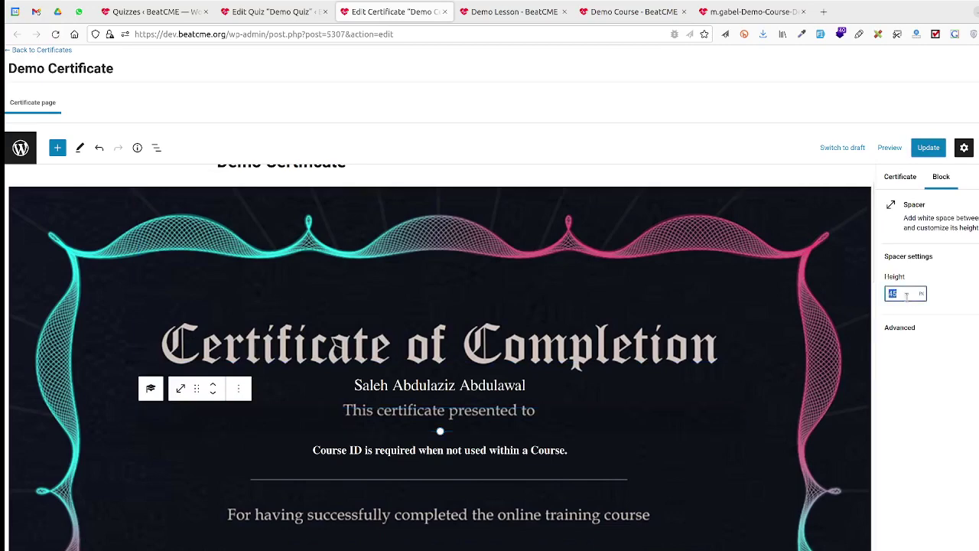
pyautogui.write('5')
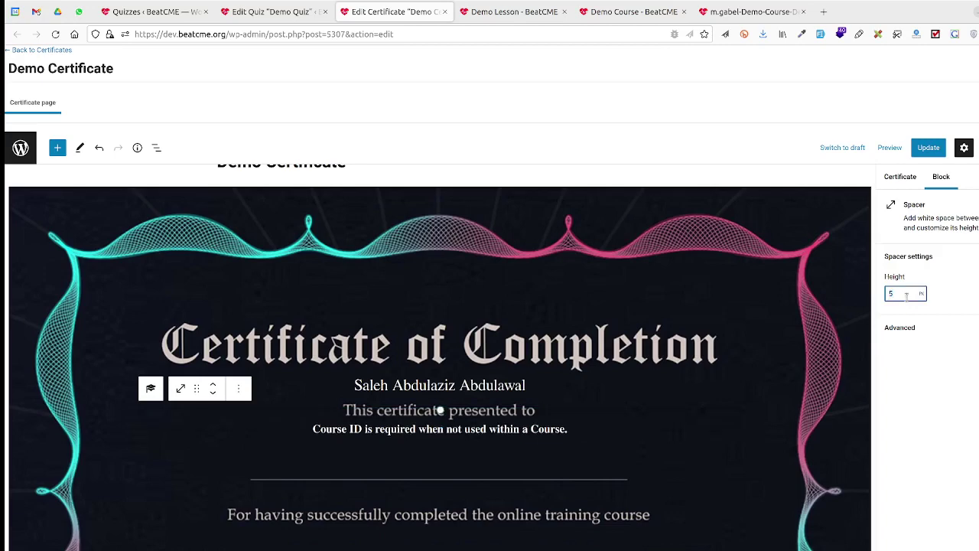
pyautogui.write('5')
pyautogui.click(928, 148)
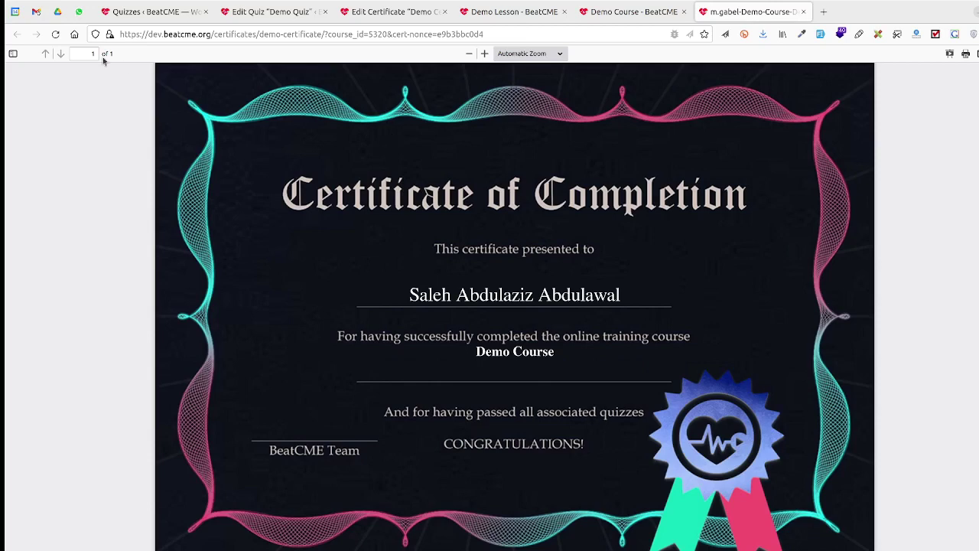
pyautogui.click(56, 36)
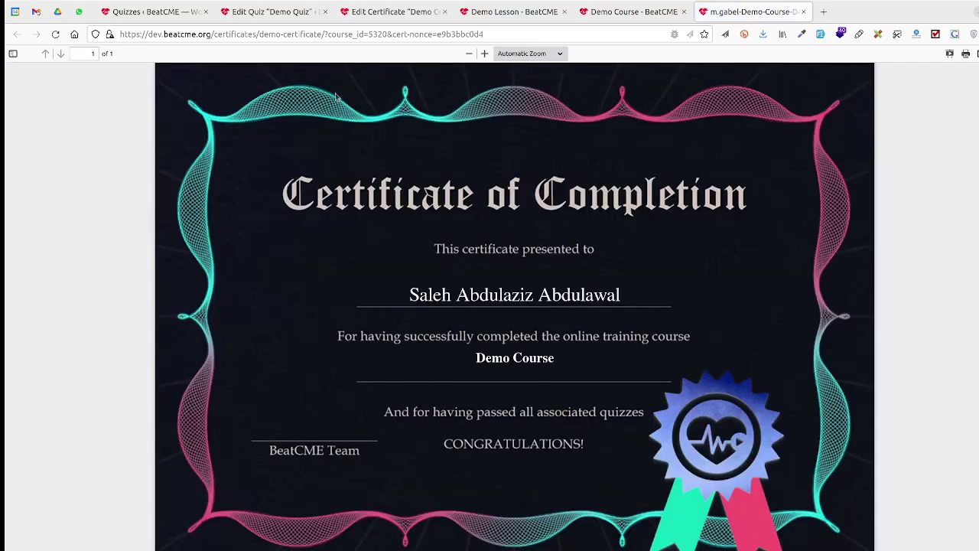
# - Set the spacer above the course title to 70 px, update the Demo Certificate and reload the generated PDF
pyautogui.click(355, 11)
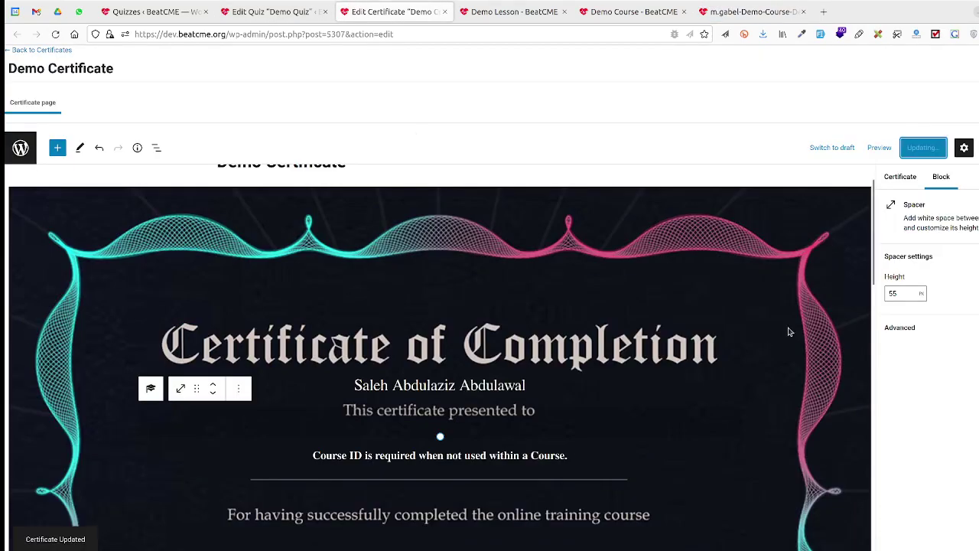
pyautogui.doubleClick(899, 293)
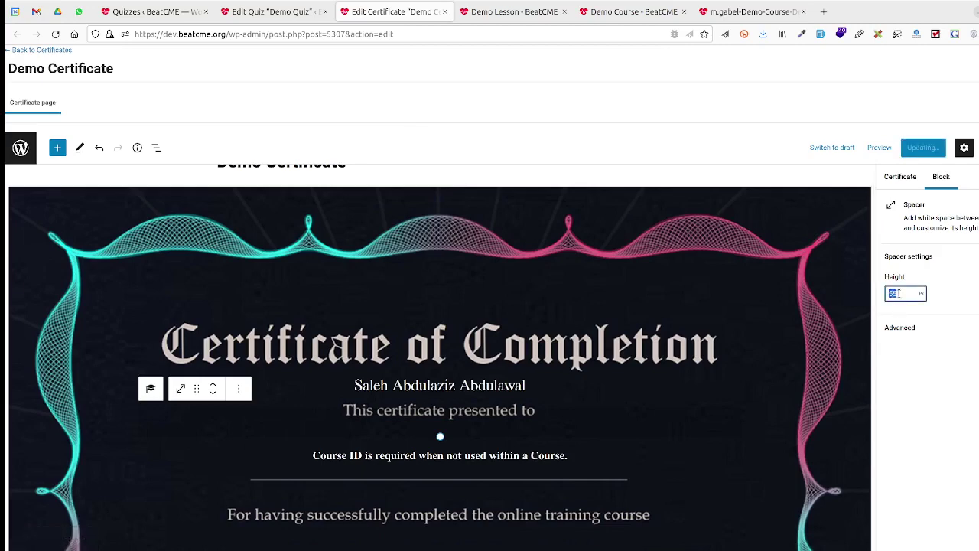
pyautogui.write('70')
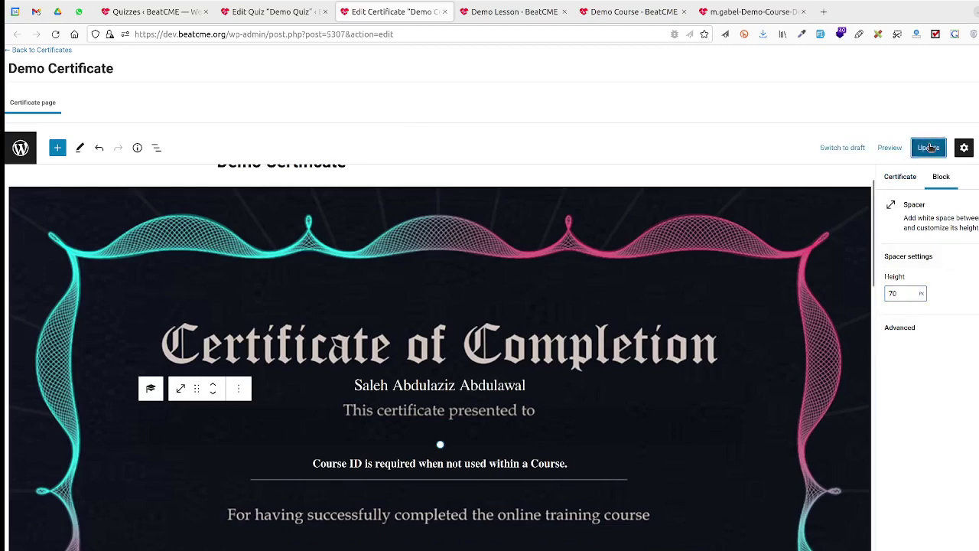
pyautogui.click(748, 16)
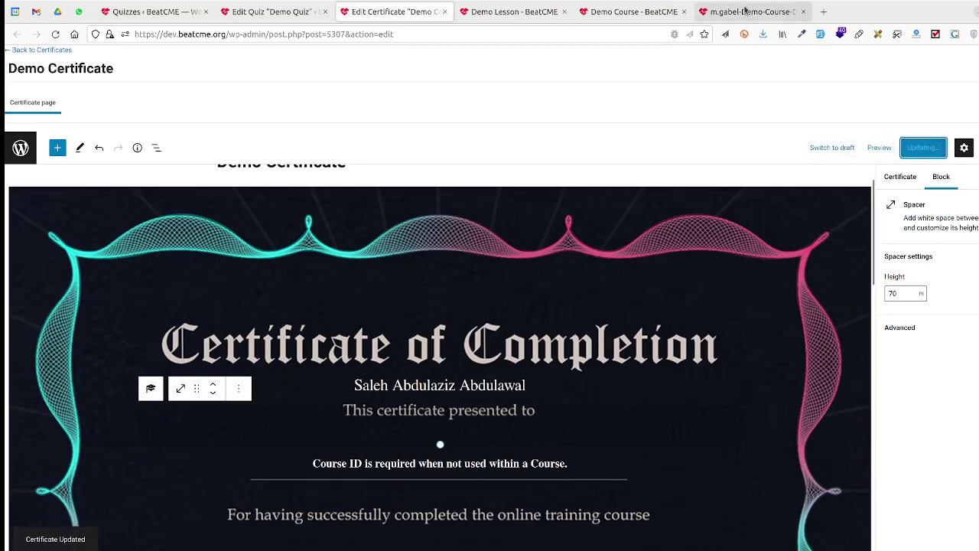
pyautogui.click(55, 34)
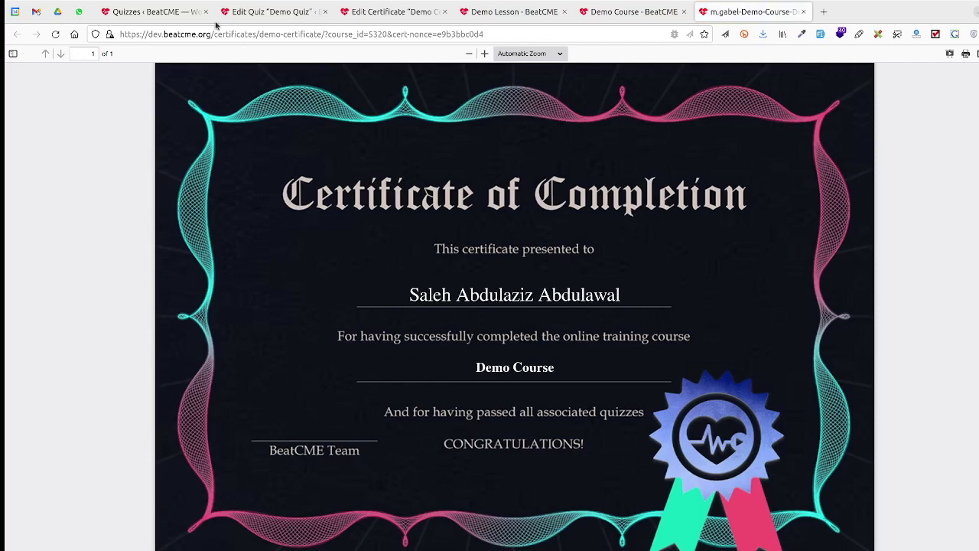
# - Set the spacer above the course title to 75 px, update the Demo Certificate and reload the generated PDF
pyautogui.click(405, 12)
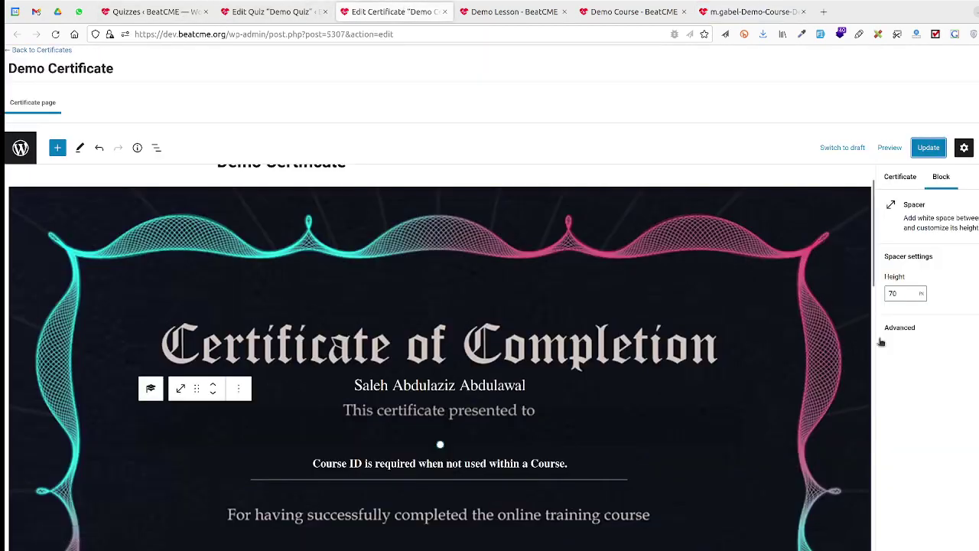
pyautogui.doubleClick(894, 293)
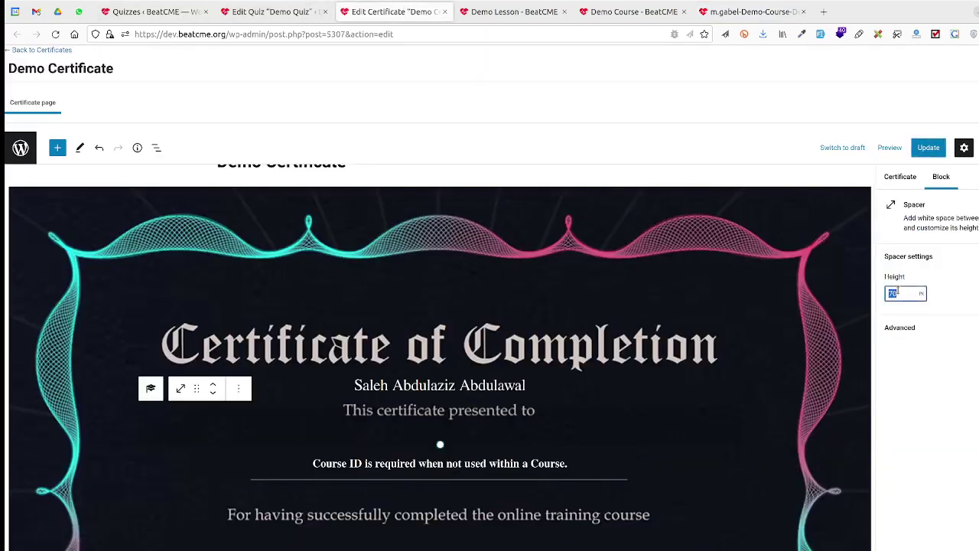
pyautogui.write('75')
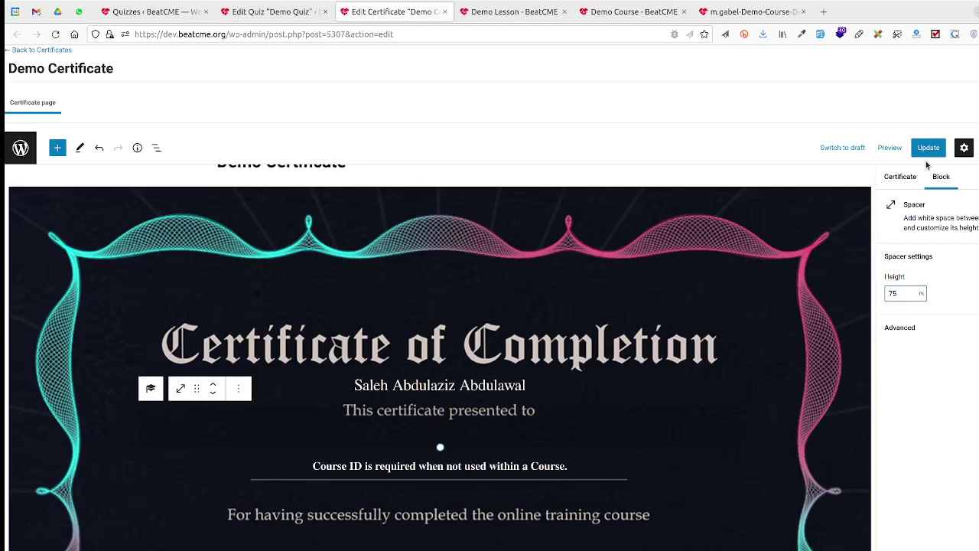
pyautogui.click(915, 151)
pyautogui.click(730, 13)
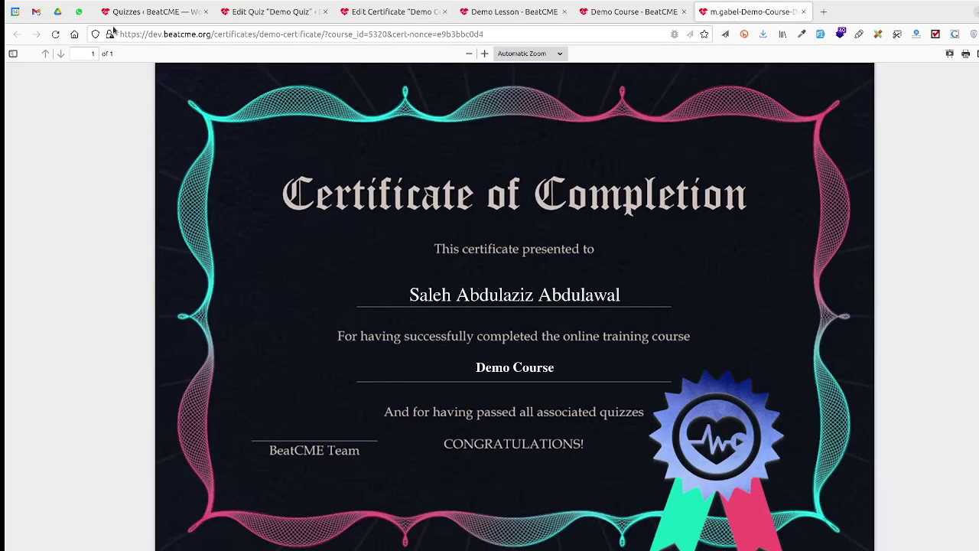
pyautogui.click(58, 35)
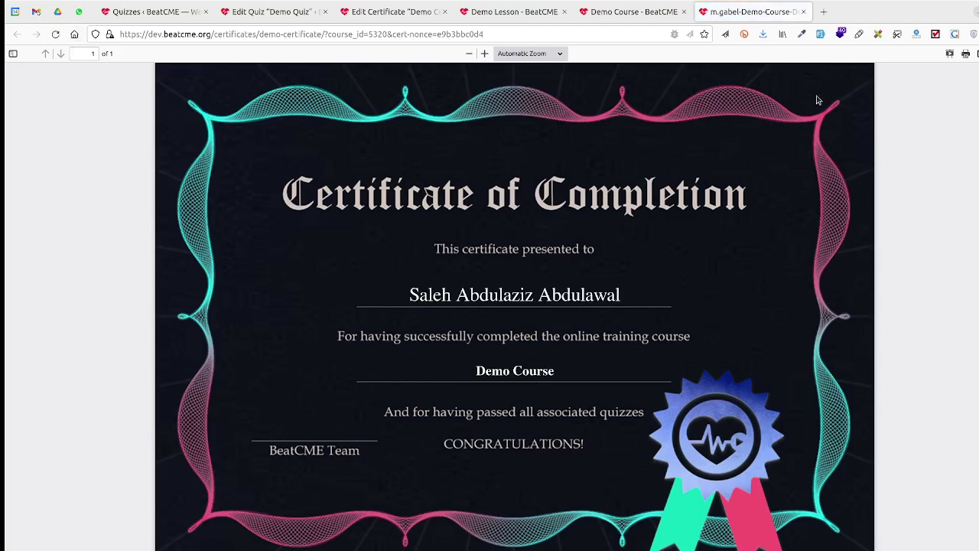
# - Close the generated certificate and the Demo Course page, and reload the Demo Lesson page
pyautogui.click(805, 13)
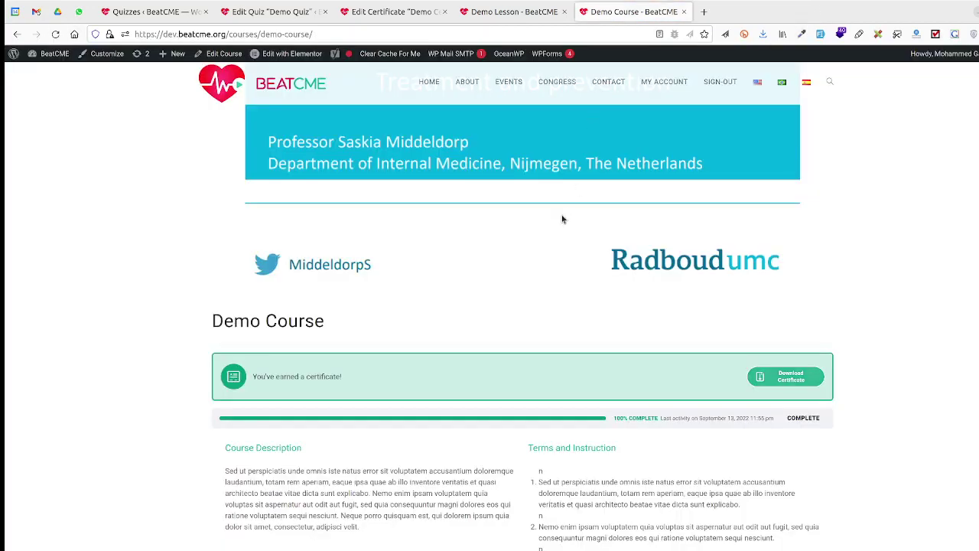
pyautogui.scroll(3, 562, 219)
pyautogui.scroll(1, 561, 219)
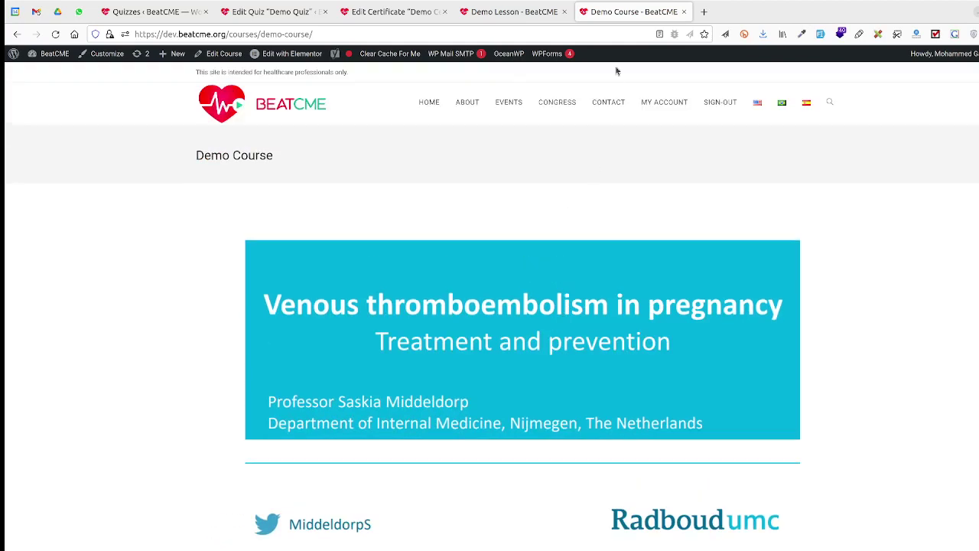
pyautogui.click(684, 12)
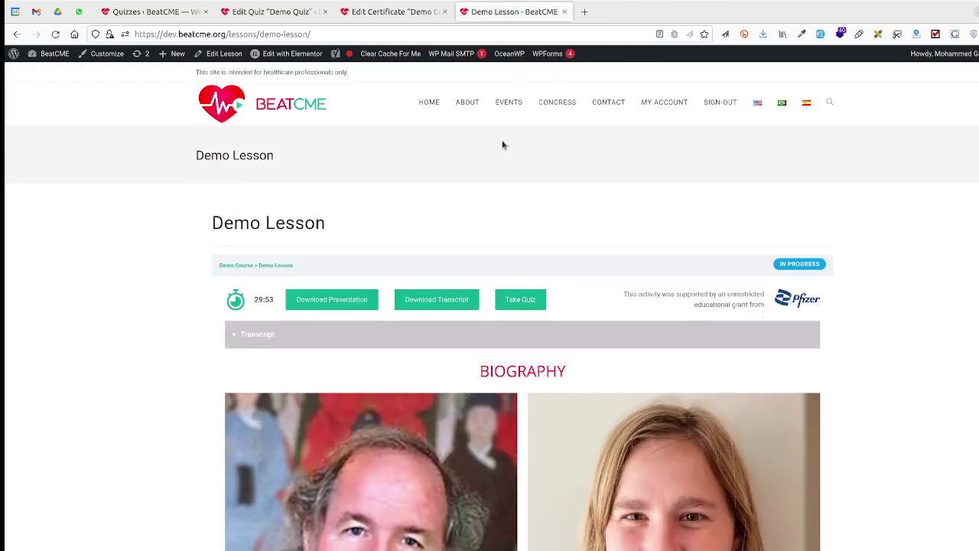
pyautogui.press('F5')
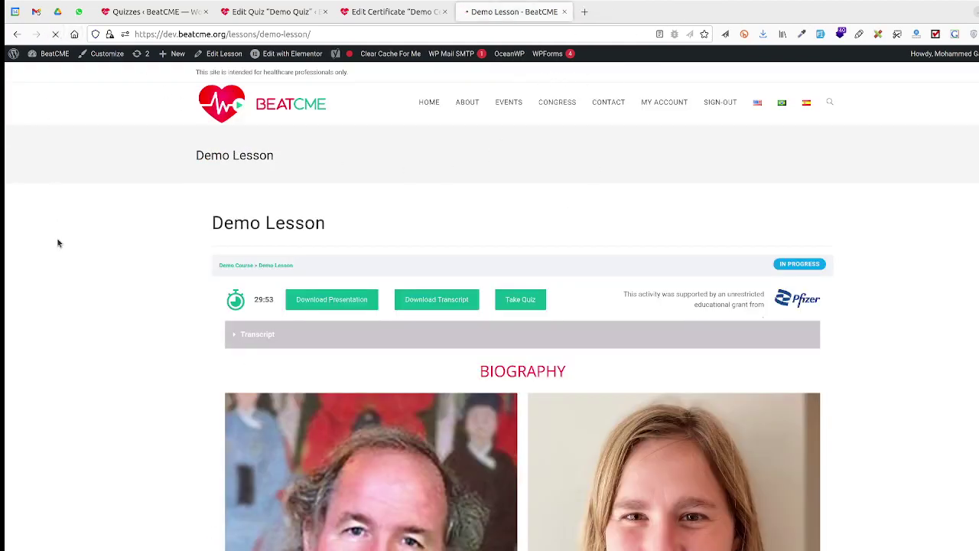